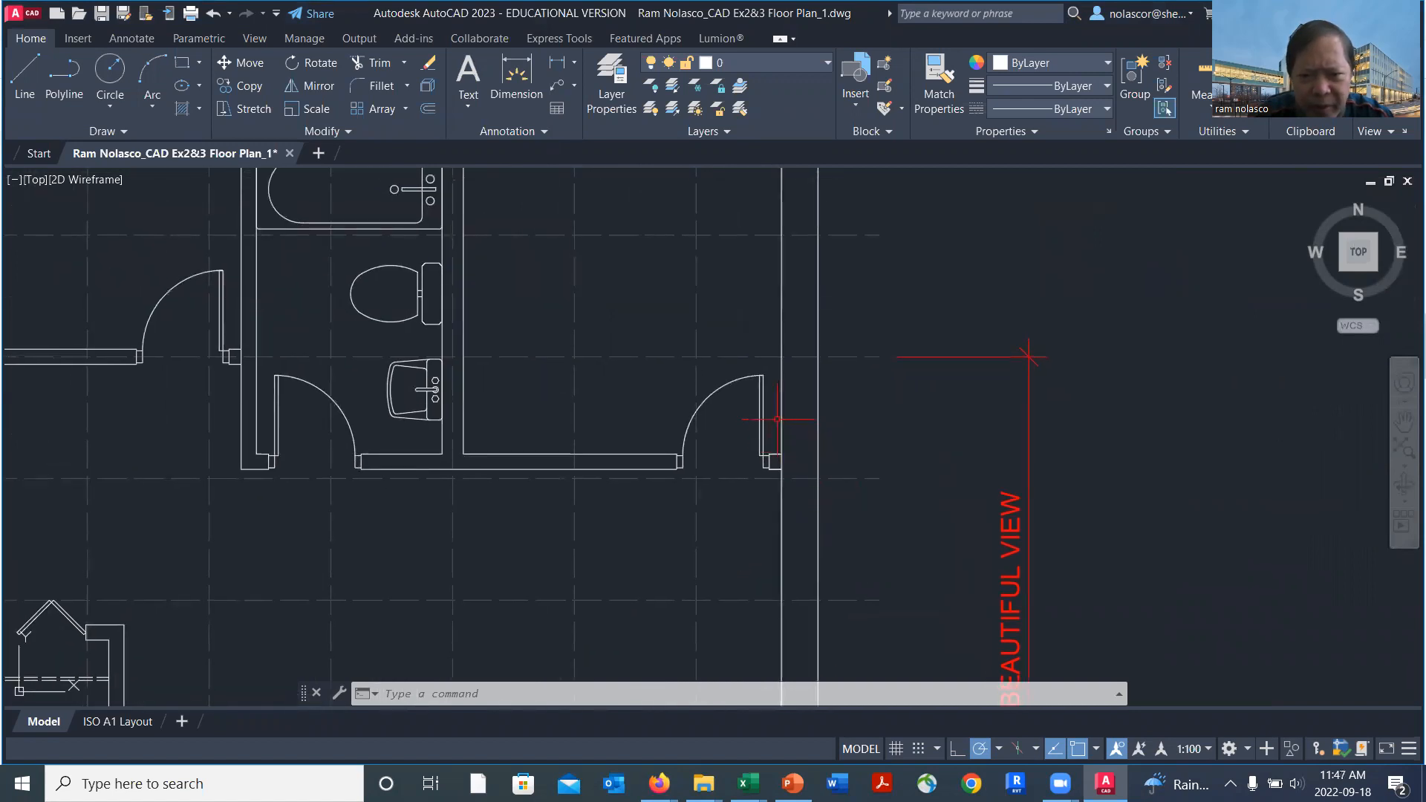
# Offset the lower and upper edges of the door's short wall stub at the east exterior wall outward by 100.
pyautogui.scroll(-2, 834, 395)
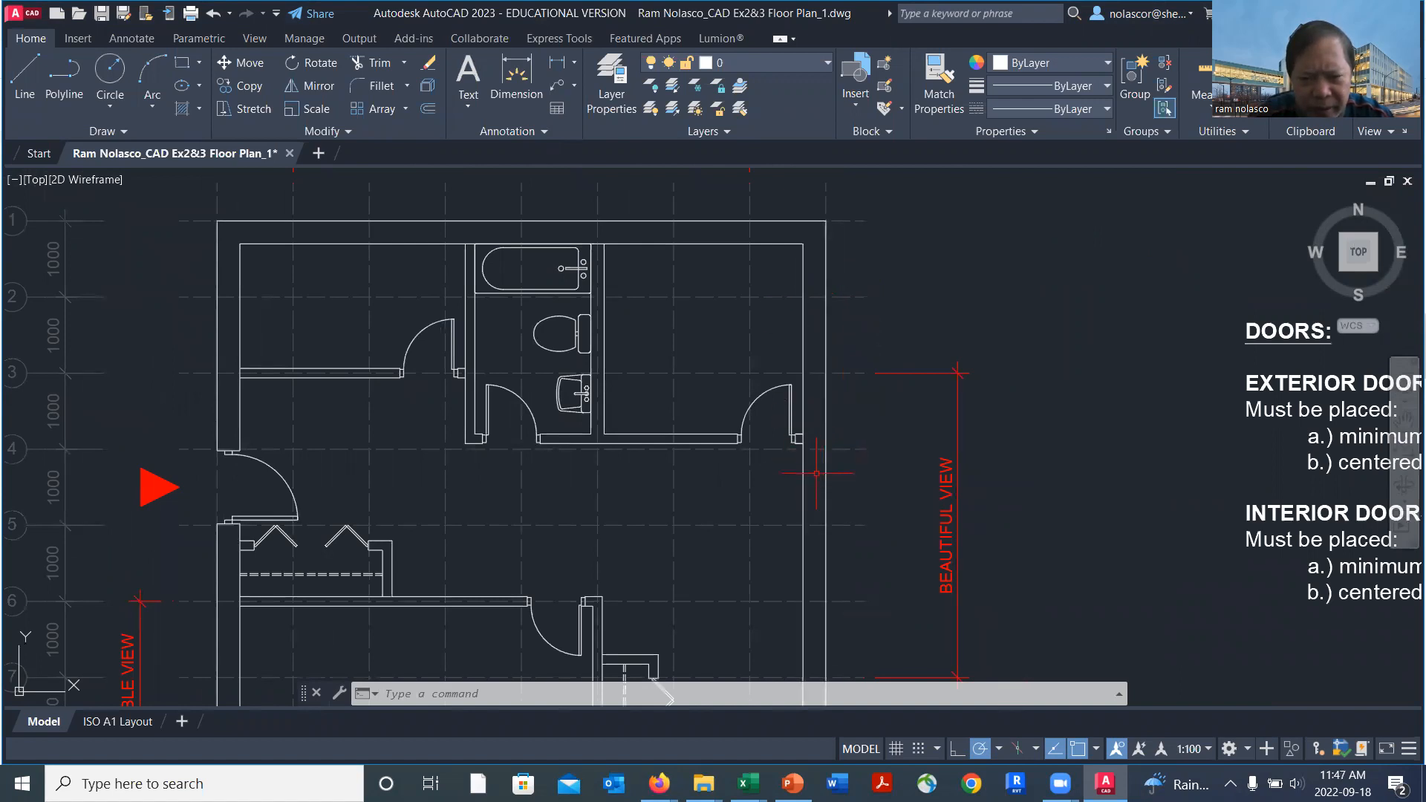
pyautogui.scroll(5, 817, 473)
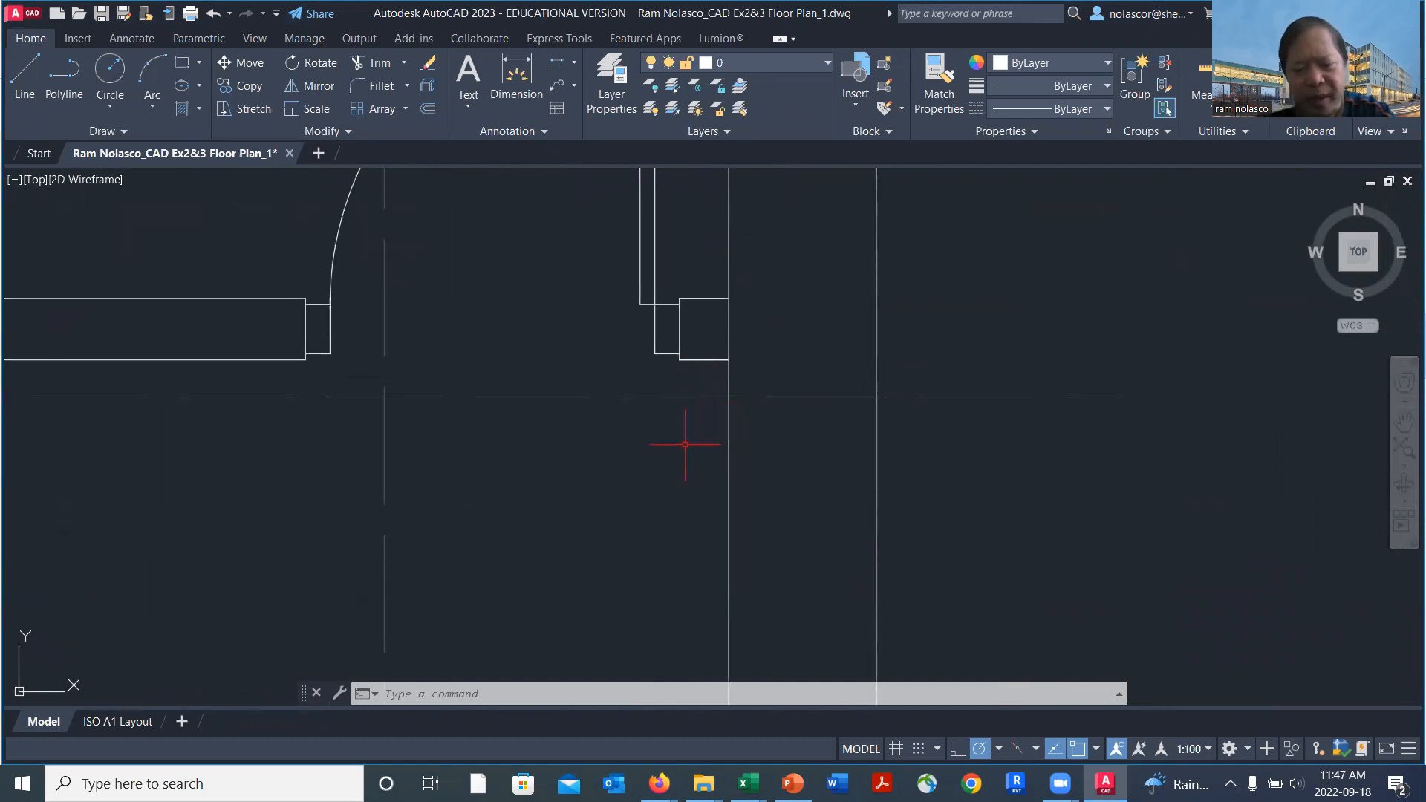
pyautogui.write('o')
pyautogui.press('Return')
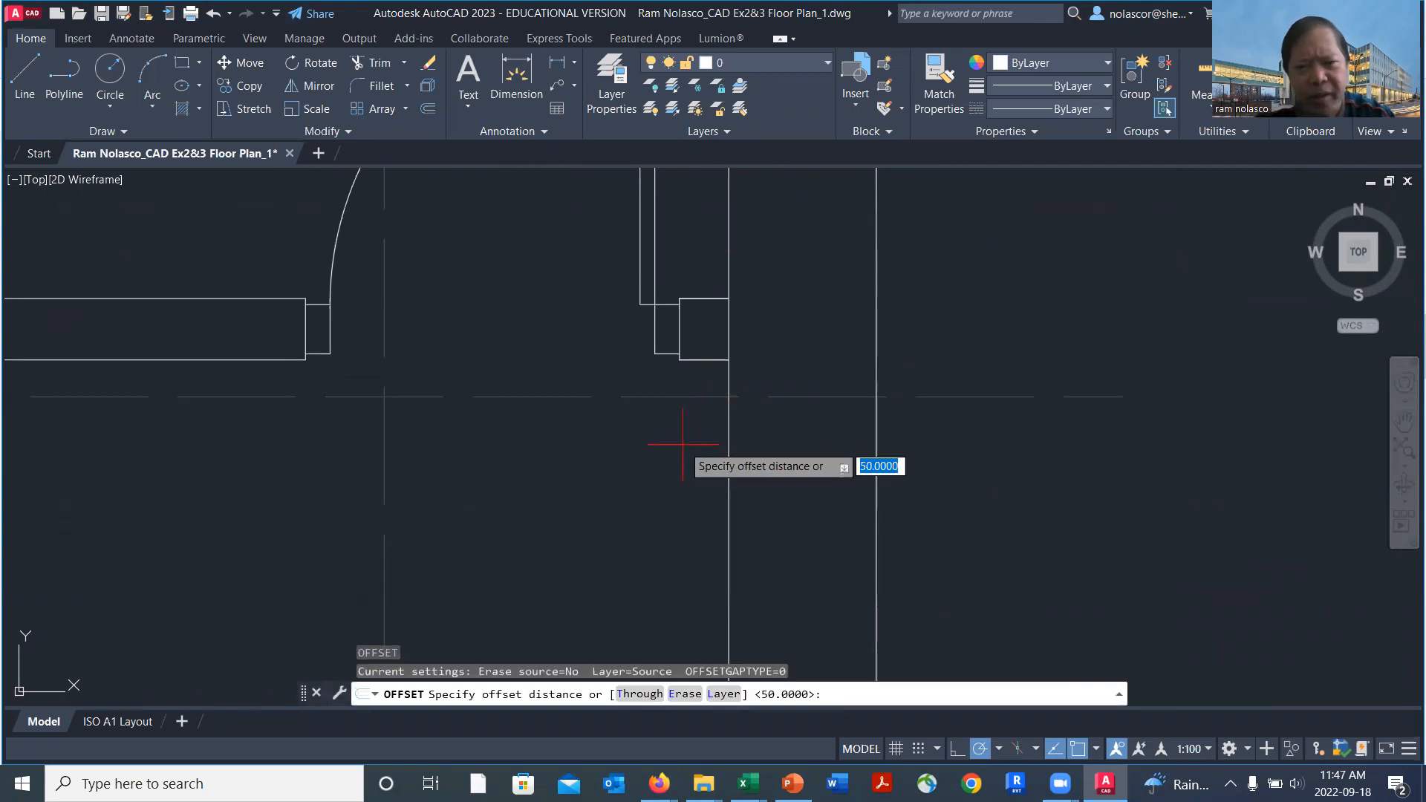
pyautogui.write('100')
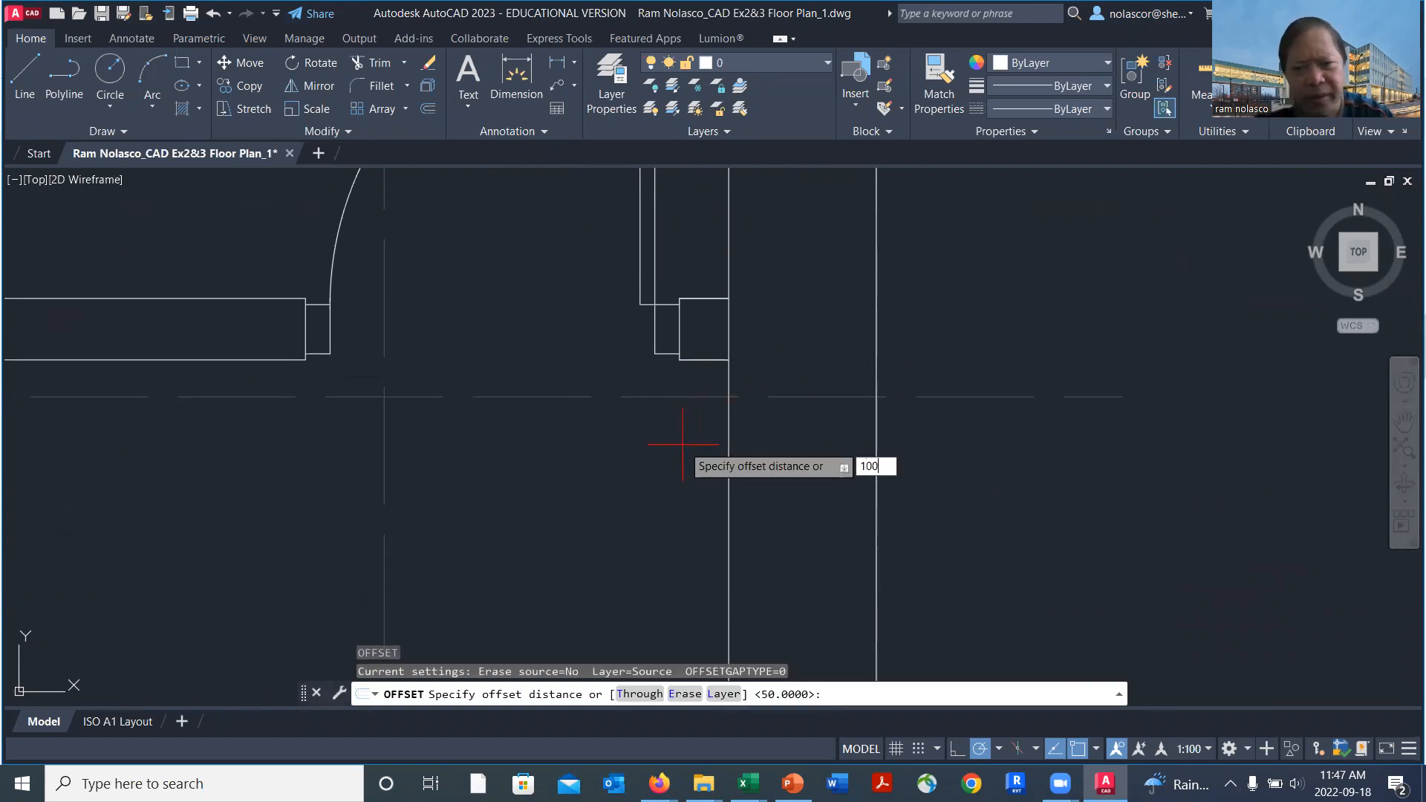
pyautogui.press('Return')
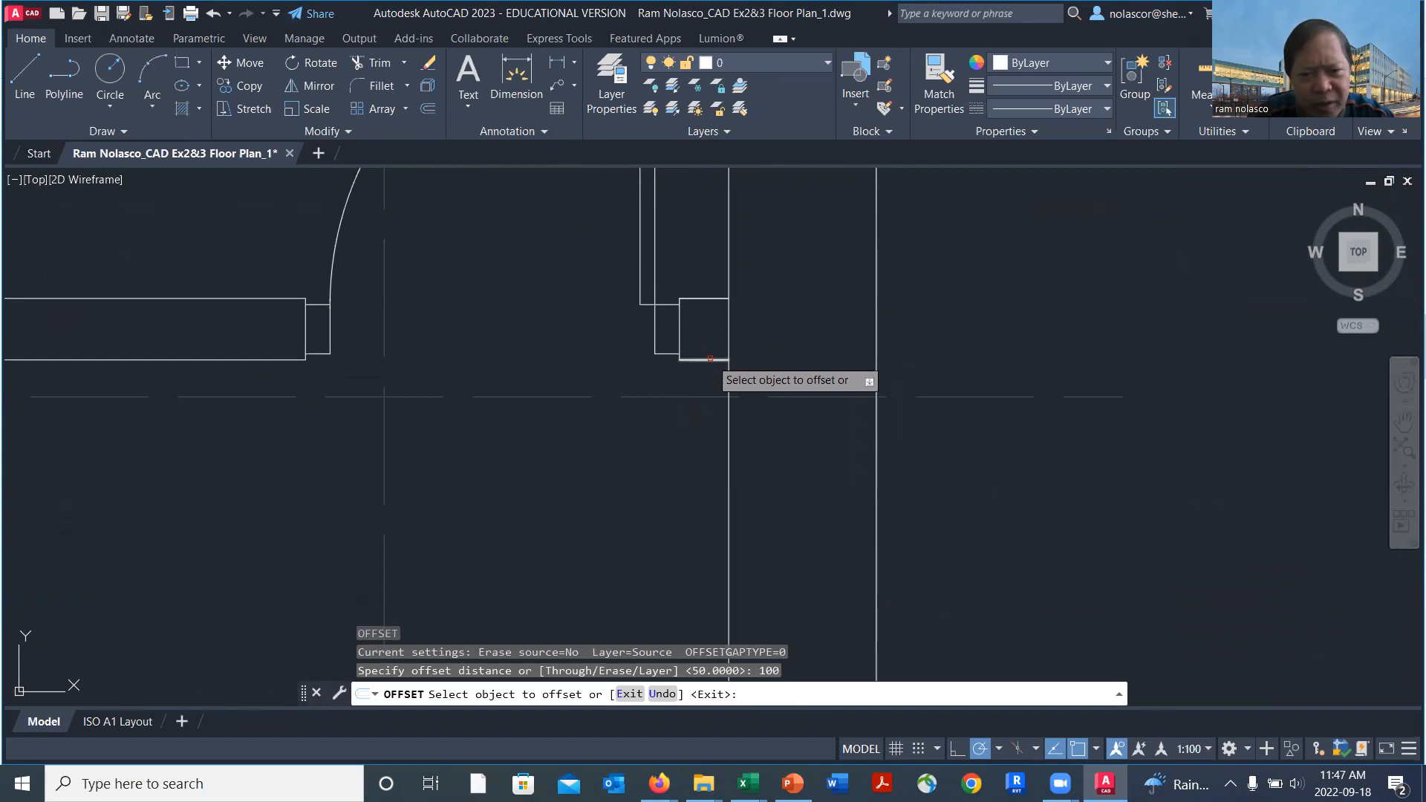
pyautogui.click(710, 359)
pyautogui.click(691, 439)
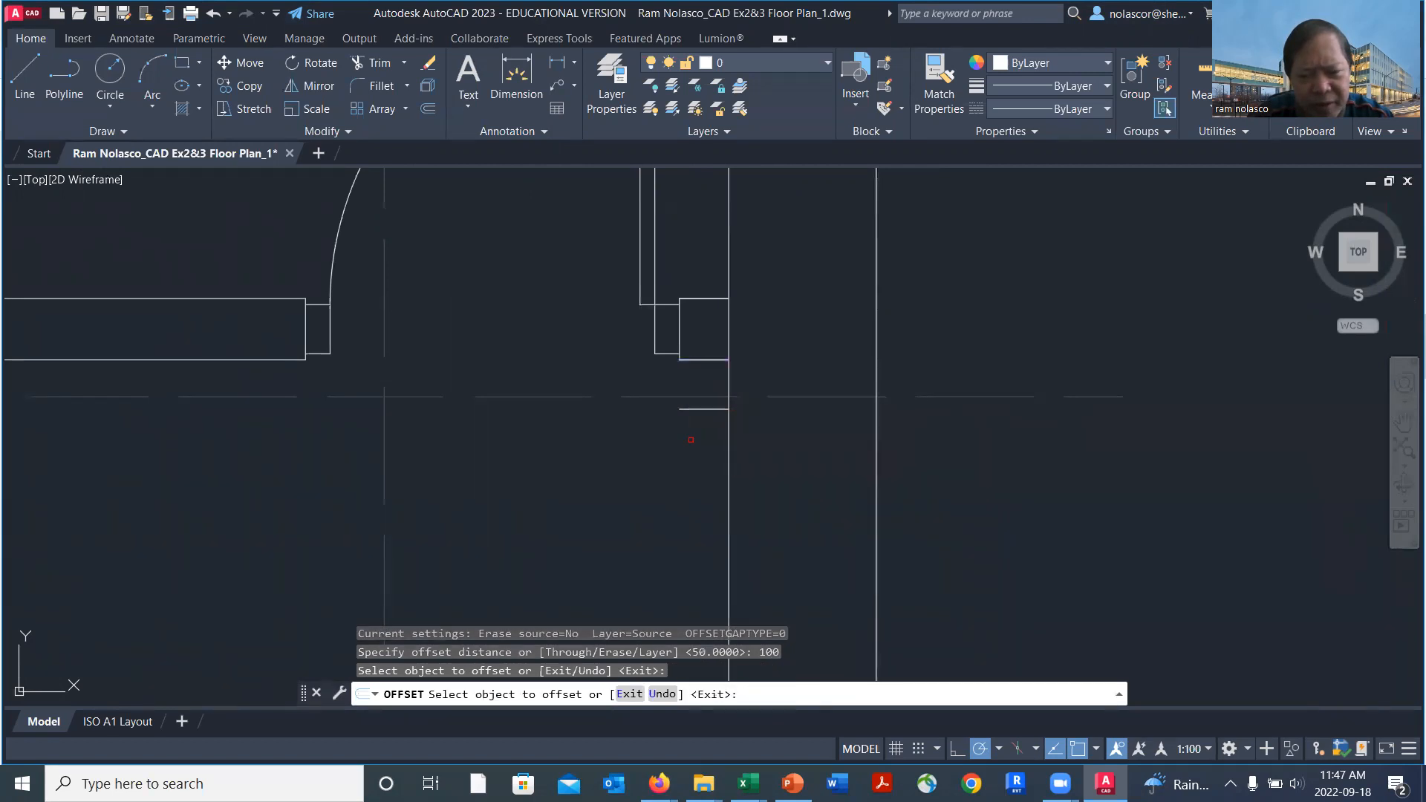
pyautogui.click(706, 300)
pyautogui.click(693, 245)
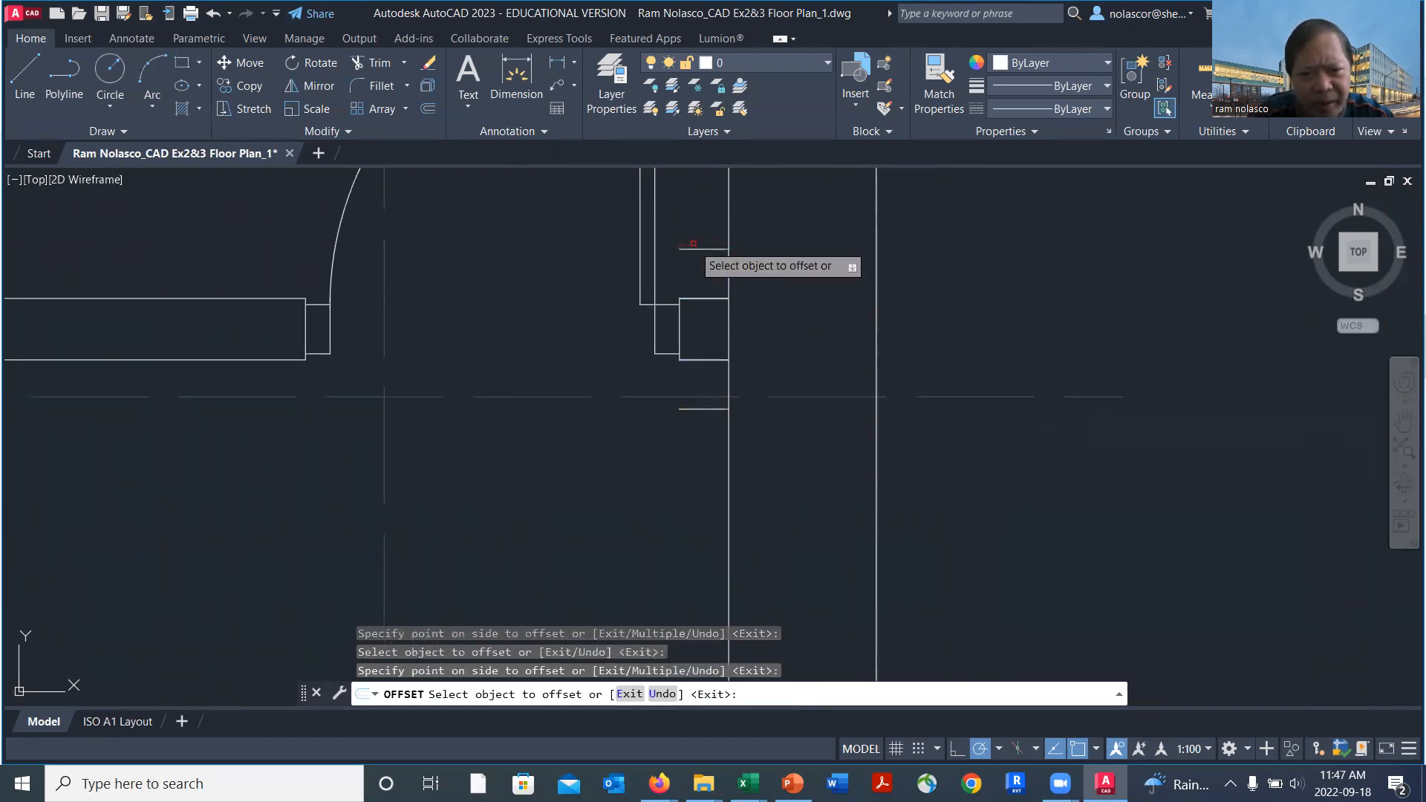
pyautogui.scroll(-3, 713, 364)
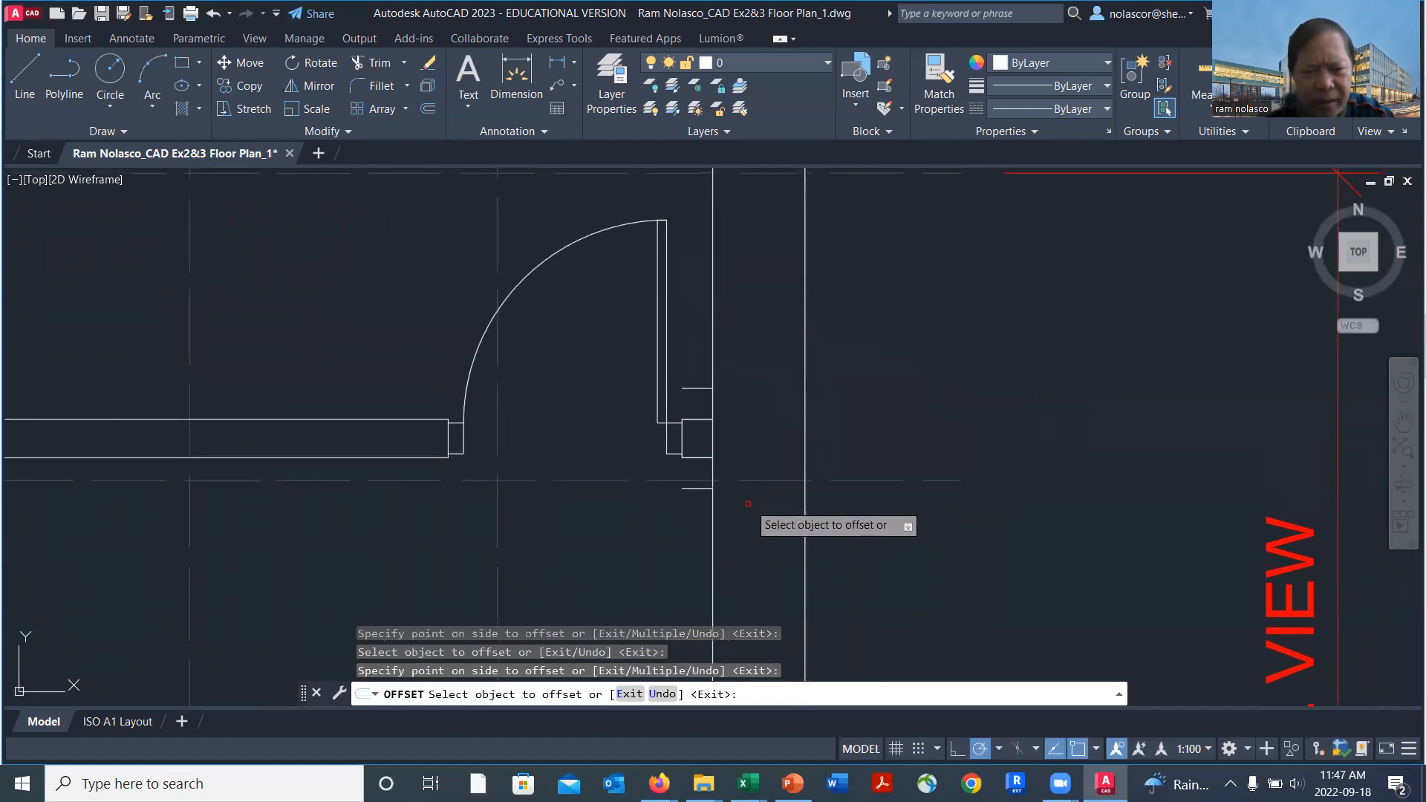
pyautogui.press('Return')
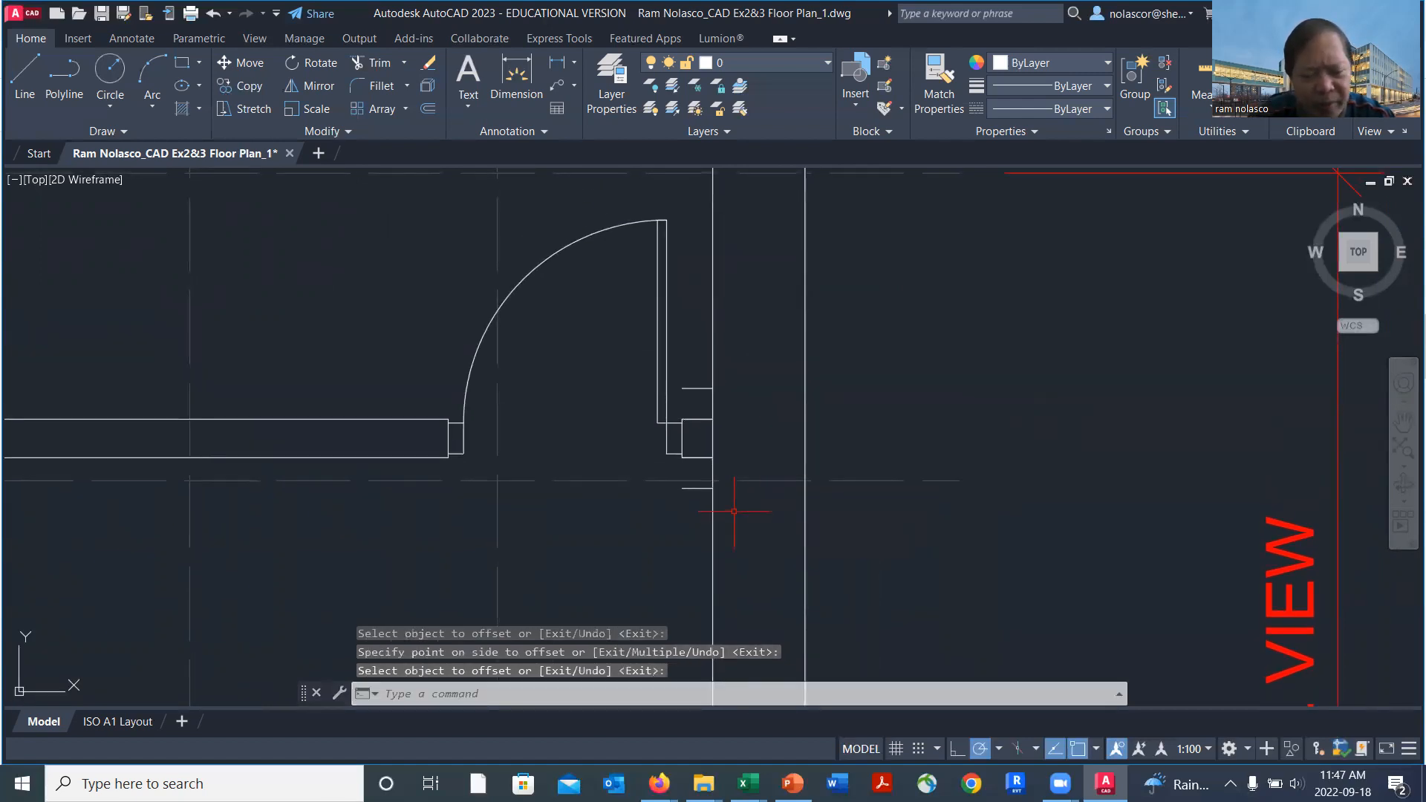
# Extend both offset lines across the east exterior wall and trim off their parts inside the room.
pyautogui.write('tr')
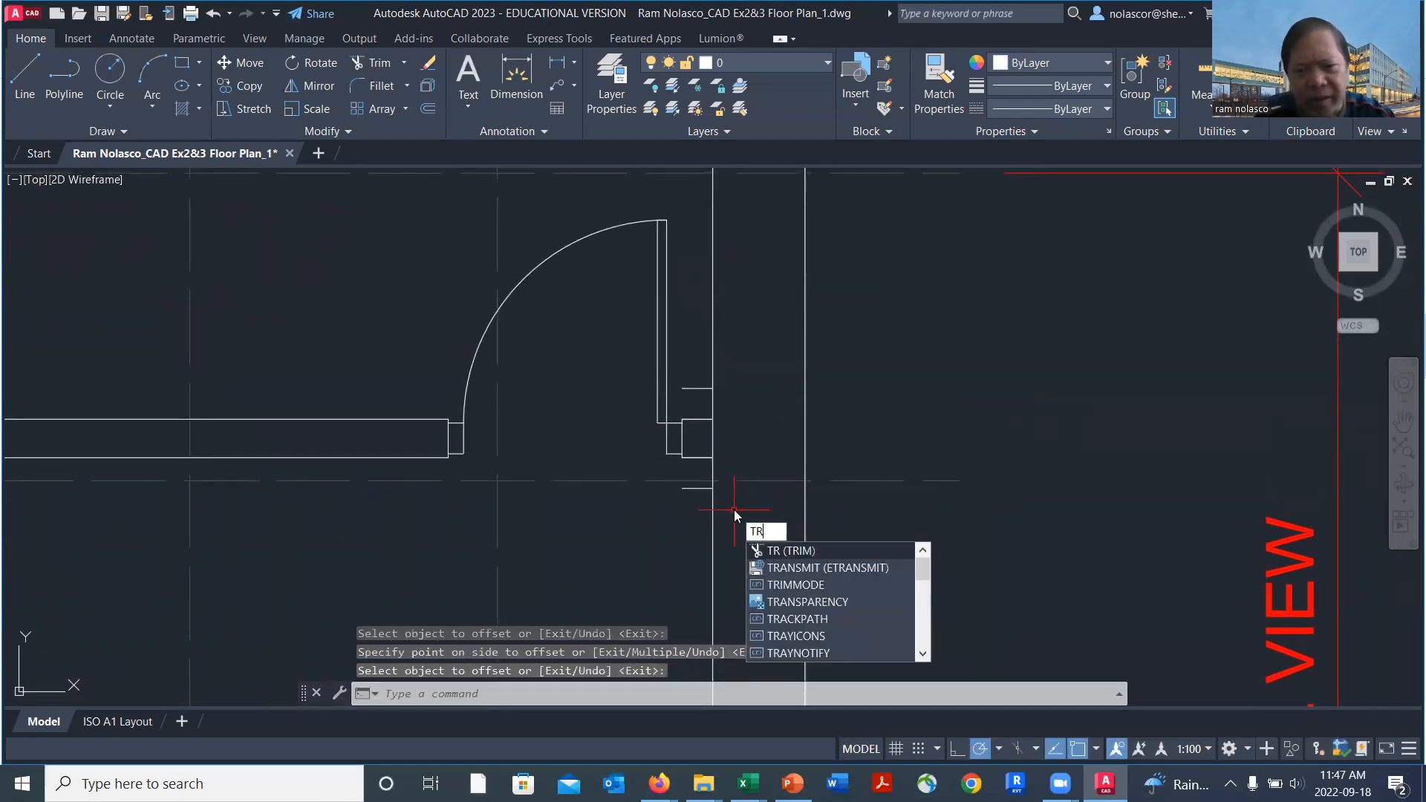
pyautogui.press('Return')
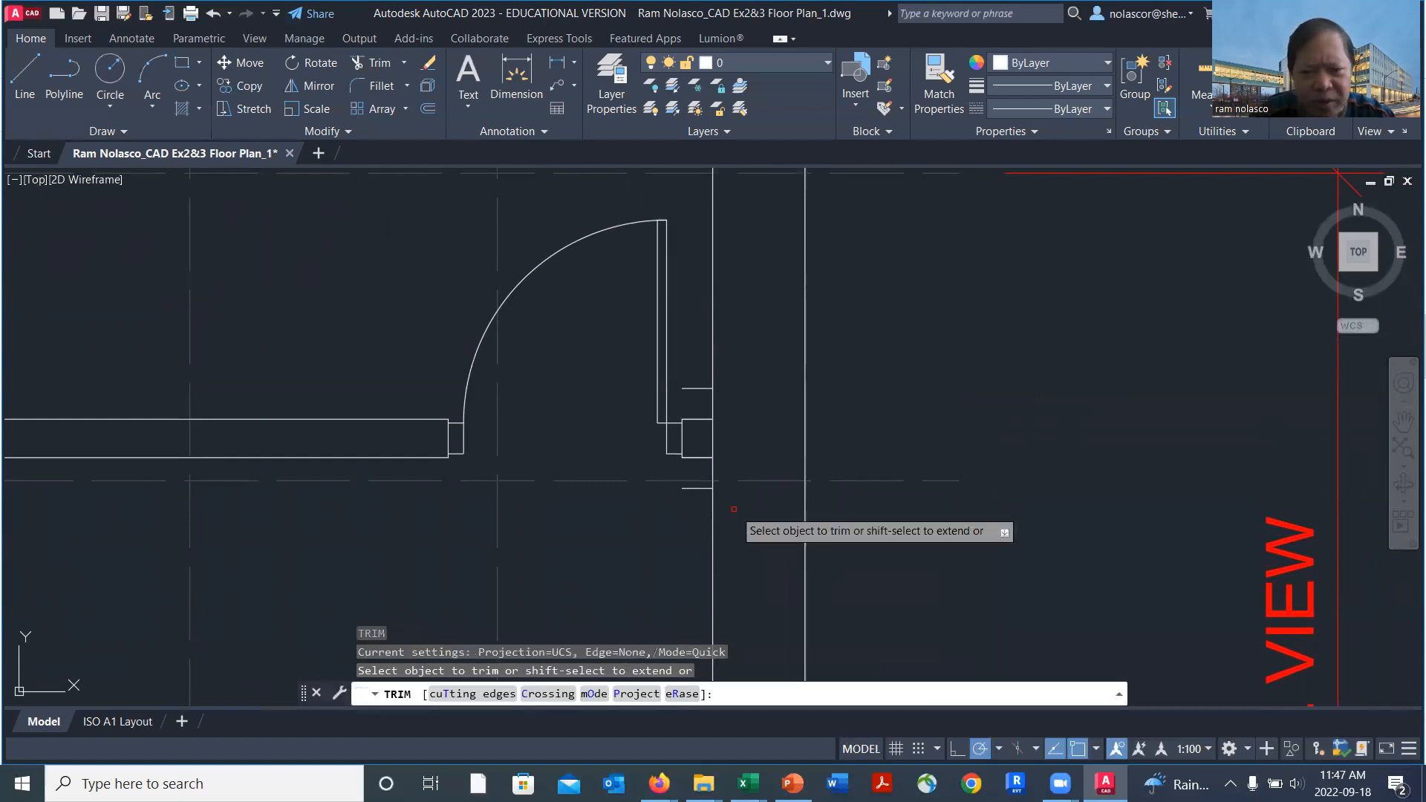
pyautogui.click(700, 488)
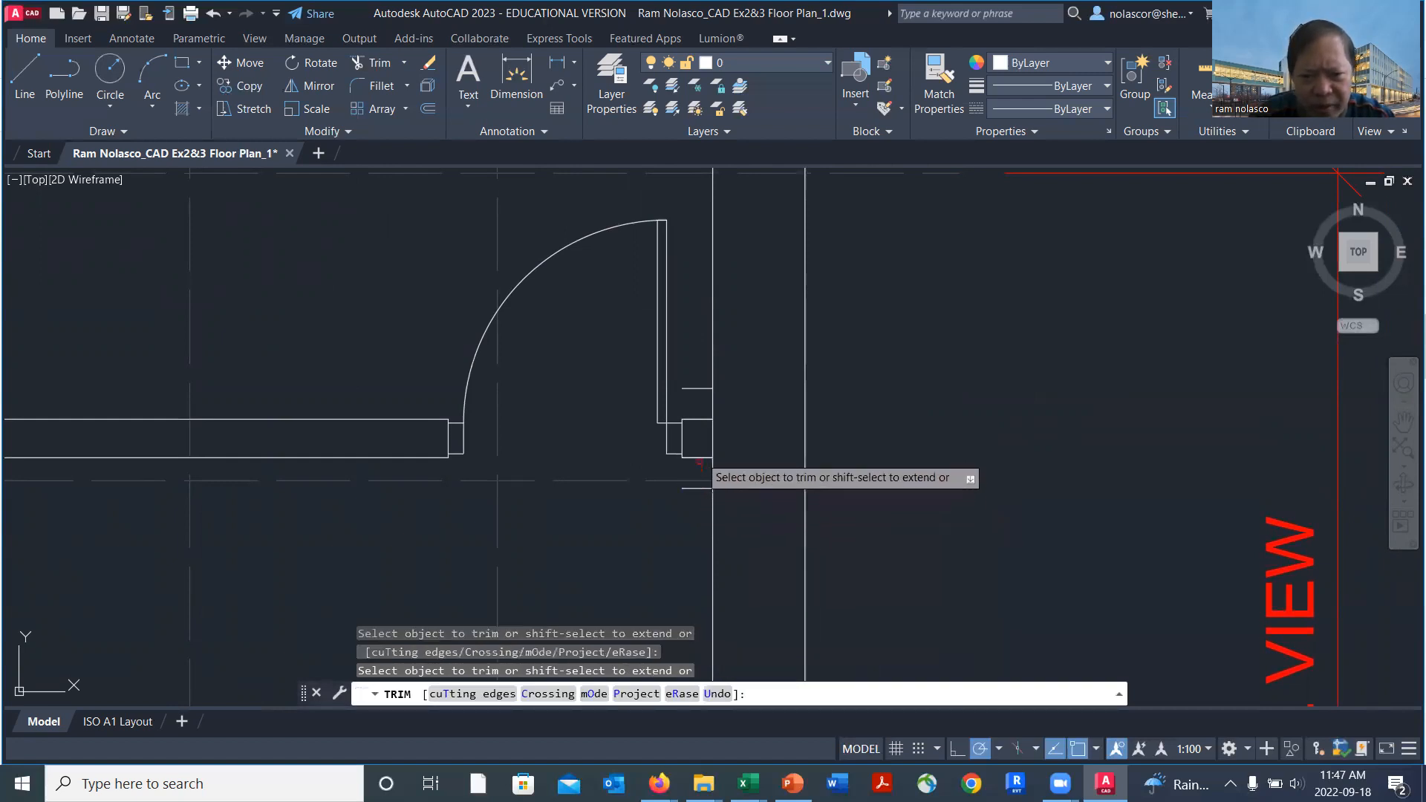
pyautogui.keyDown('shift'); pyautogui.click(702, 388); pyautogui.keyUp('shift')
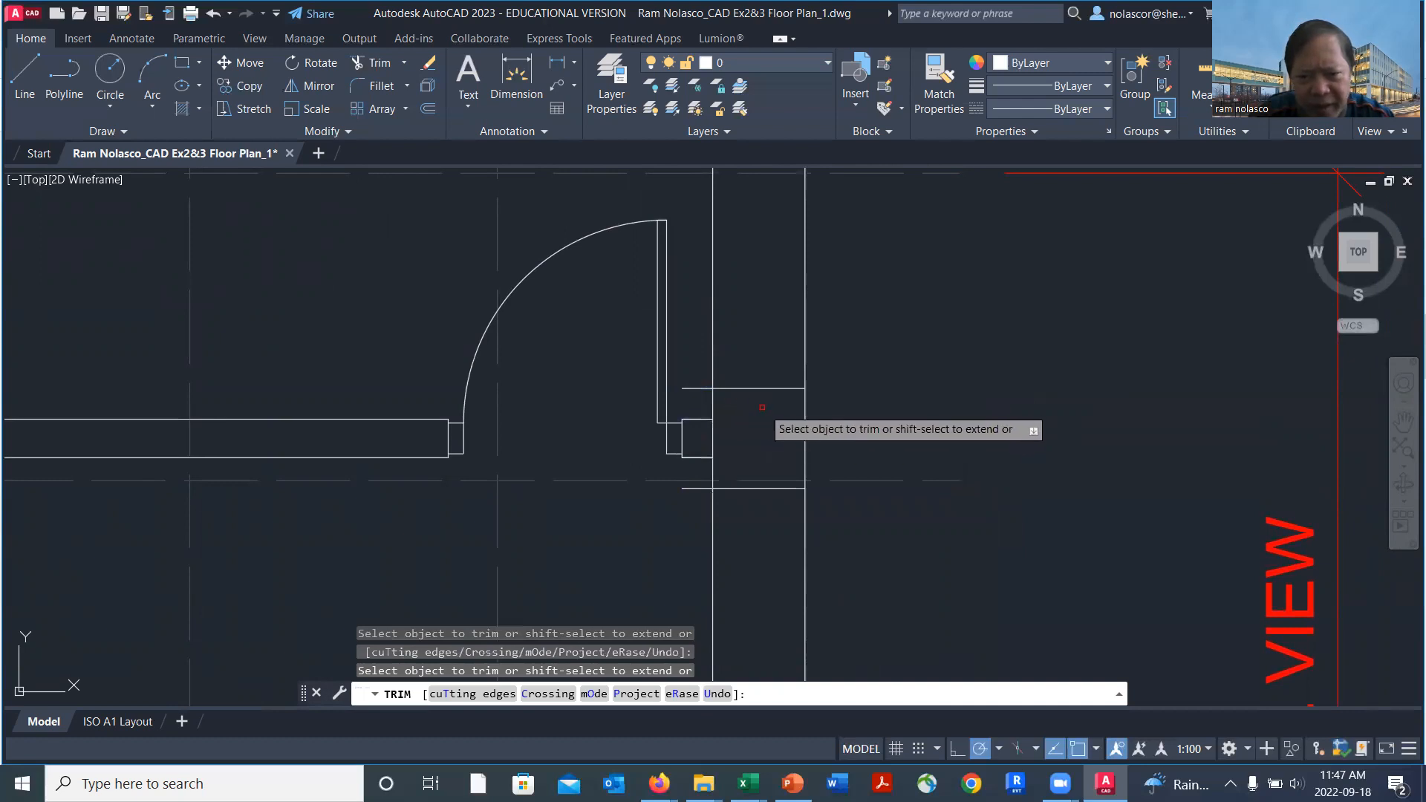
pyautogui.click(695, 387)
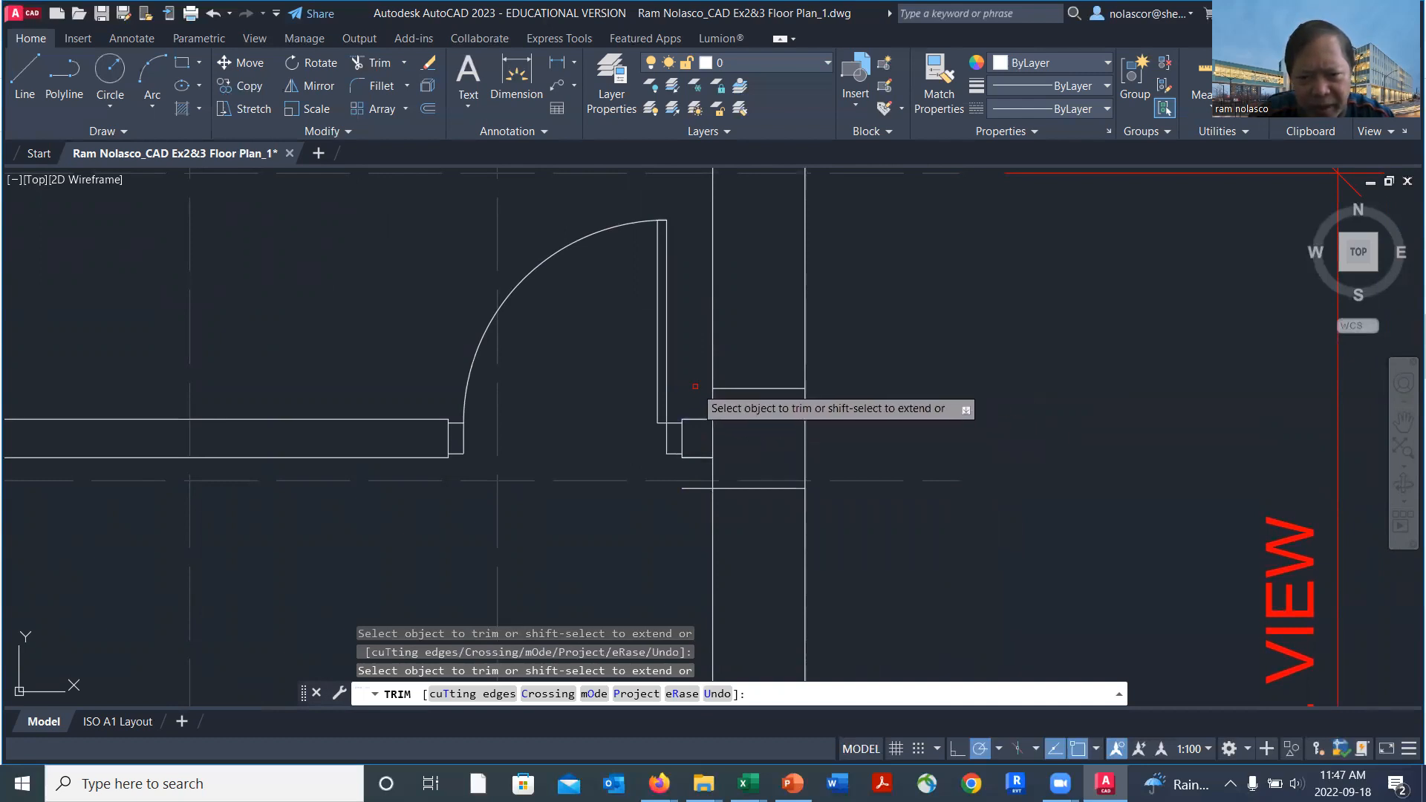
pyautogui.click(697, 487)
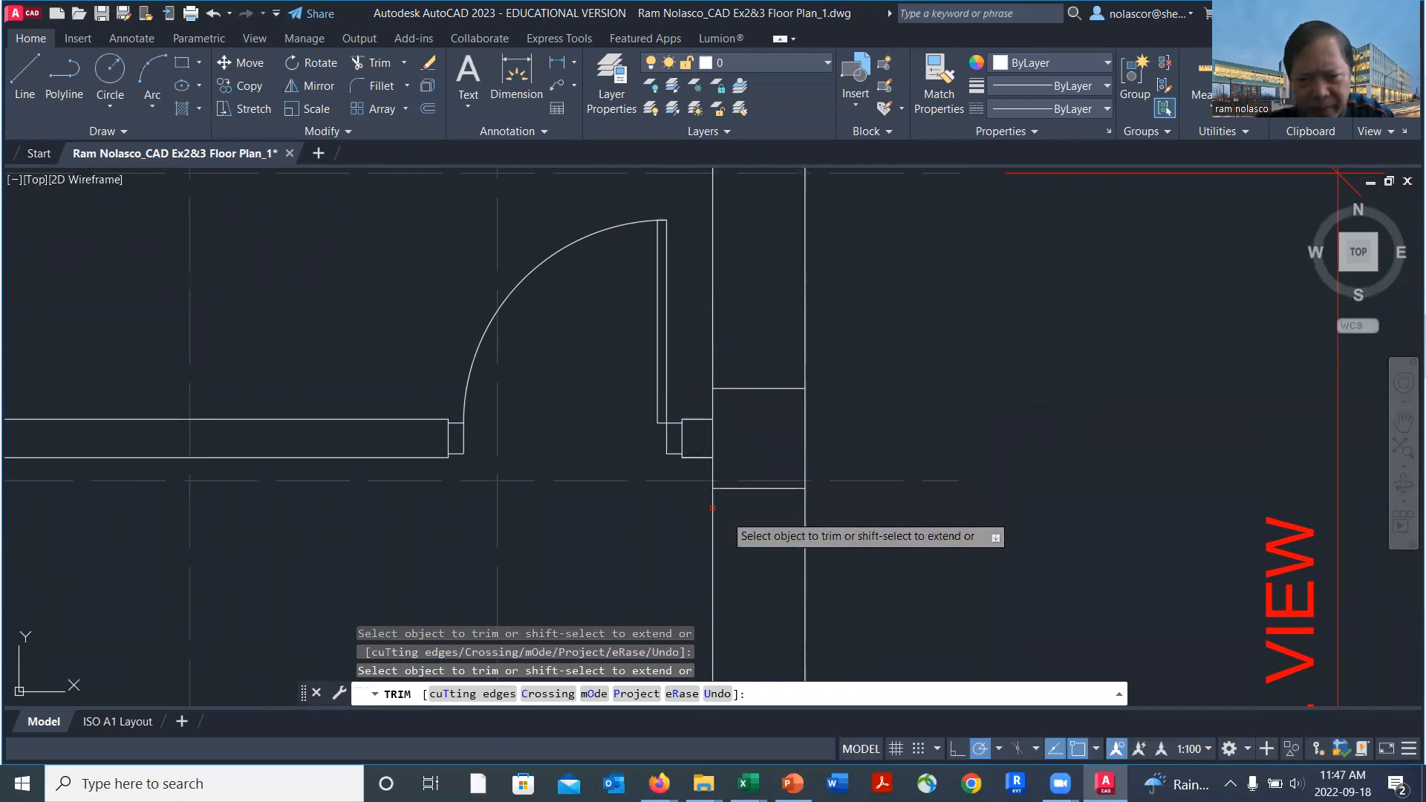
pyautogui.scroll(-5, 820, 503)
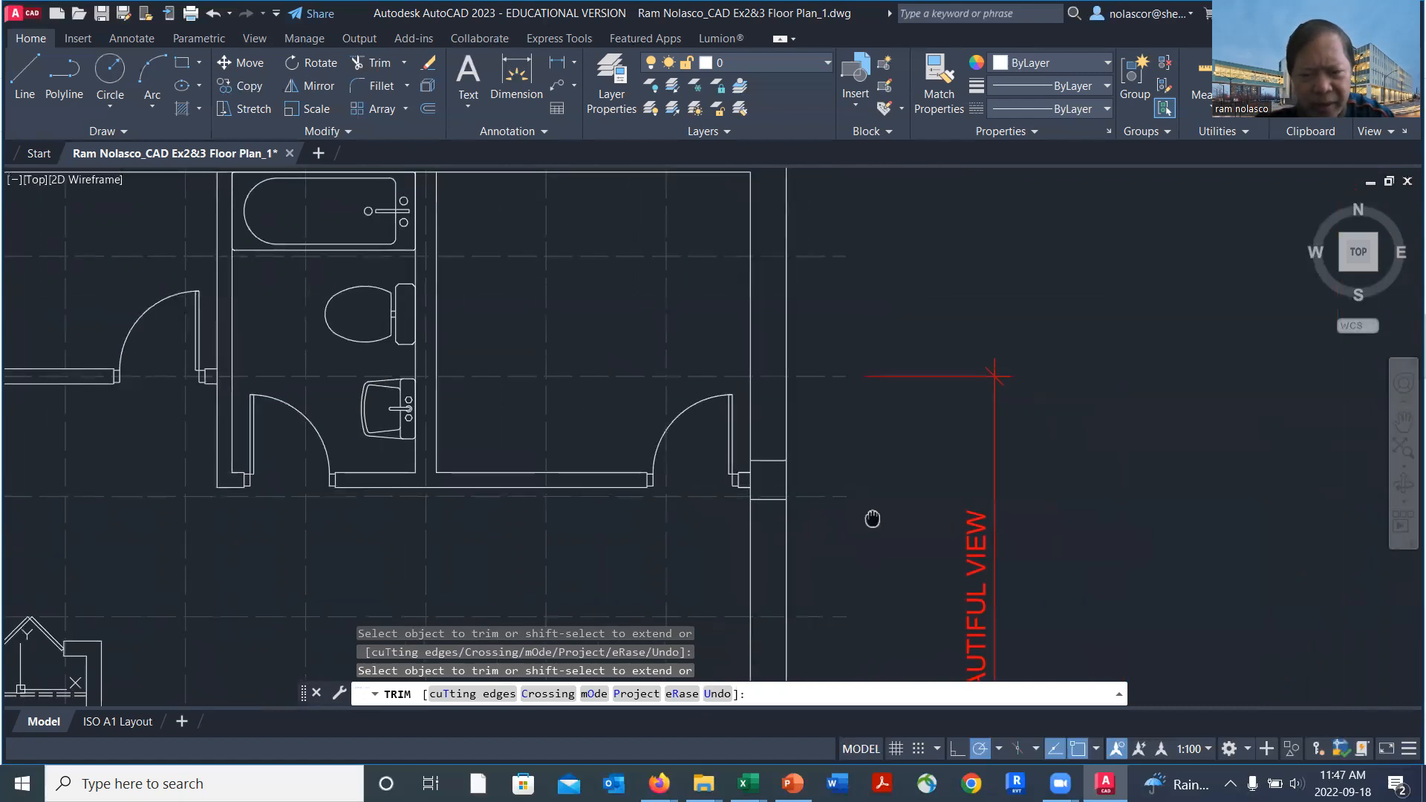
pyautogui.moveTo(869, 515); pyautogui.dragTo(859, 455, button='middle')
pyautogui.press('Return')
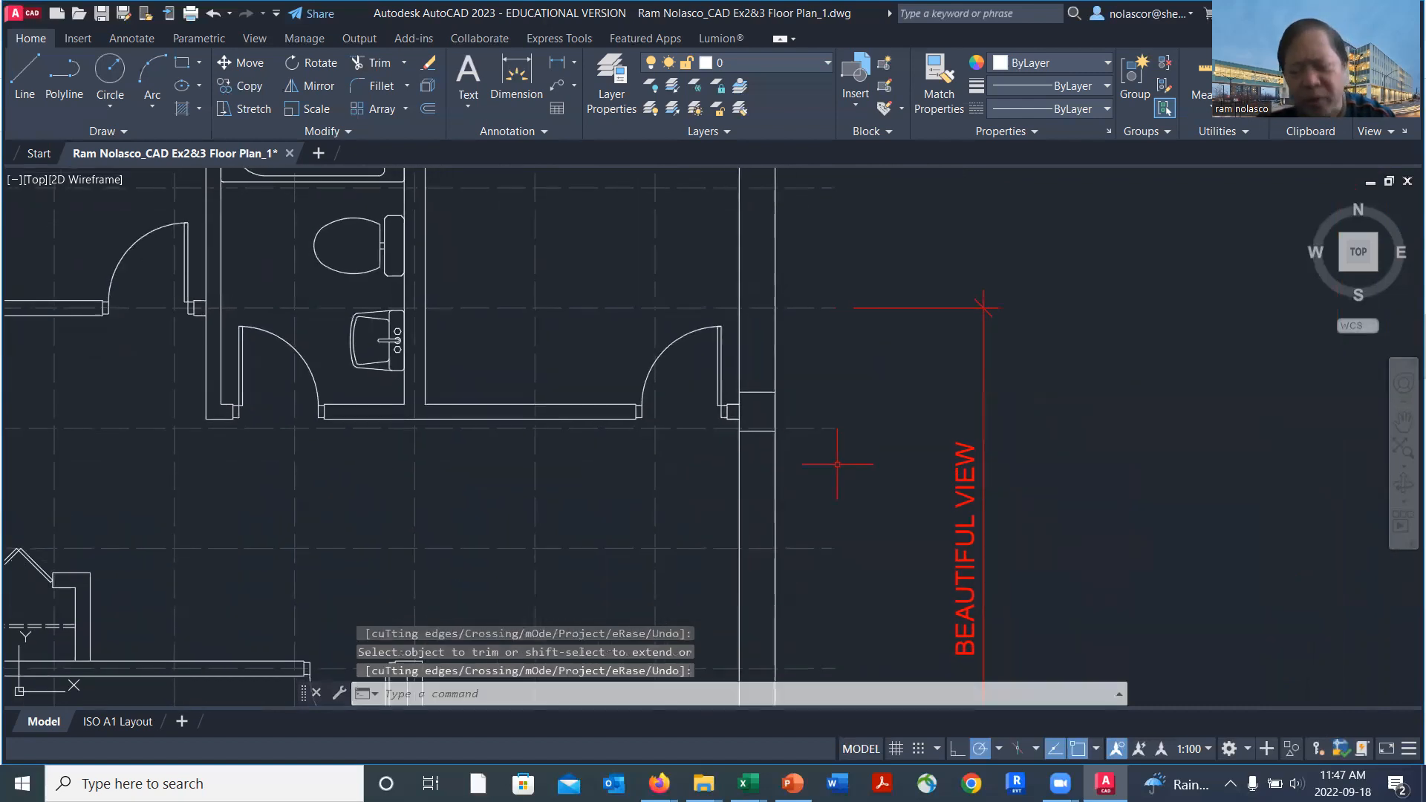
# Offset the two lines crossing the east exterior wall outward by 50, one downward and one upward.
pyautogui.write('o')
pyautogui.press('Return')
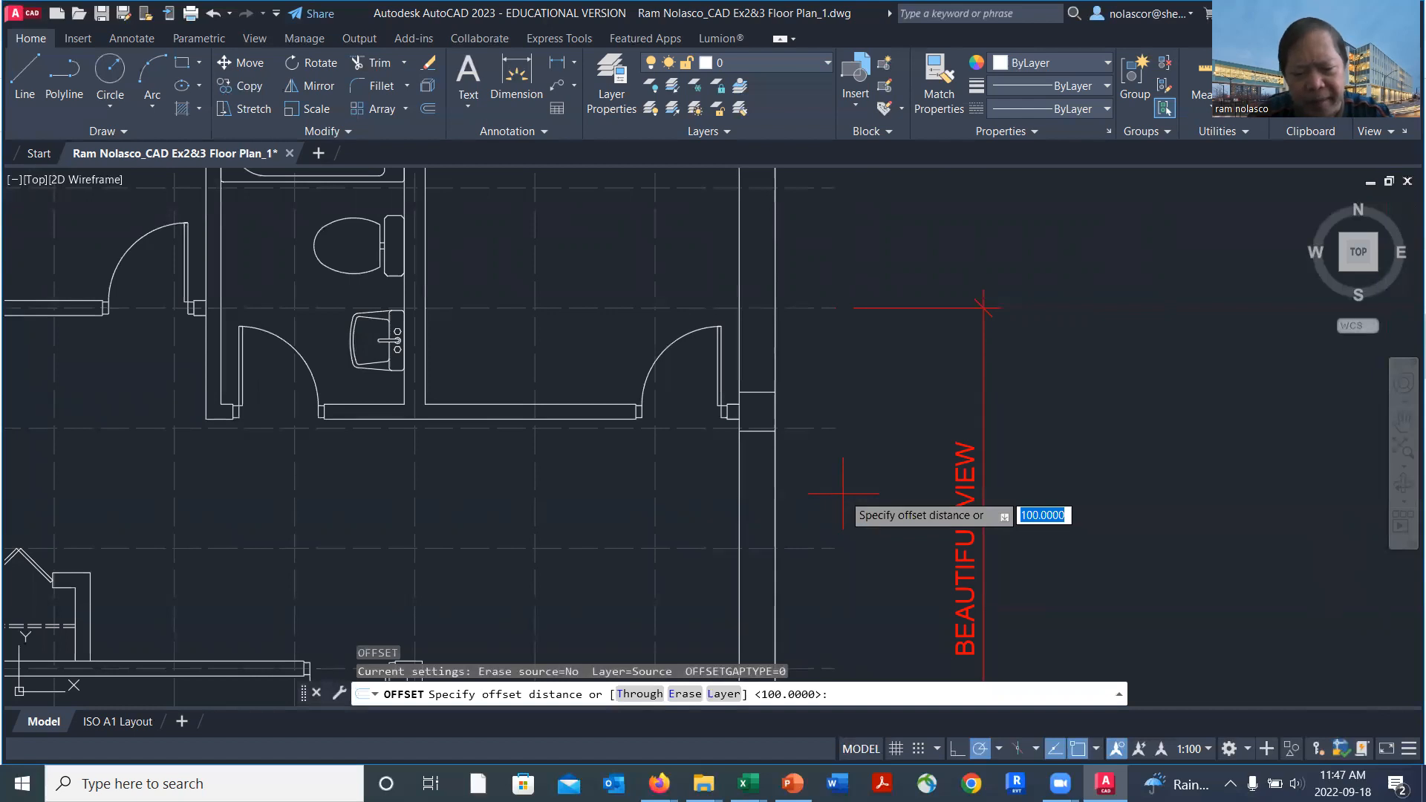
pyautogui.write('50')
pyautogui.press('Return')
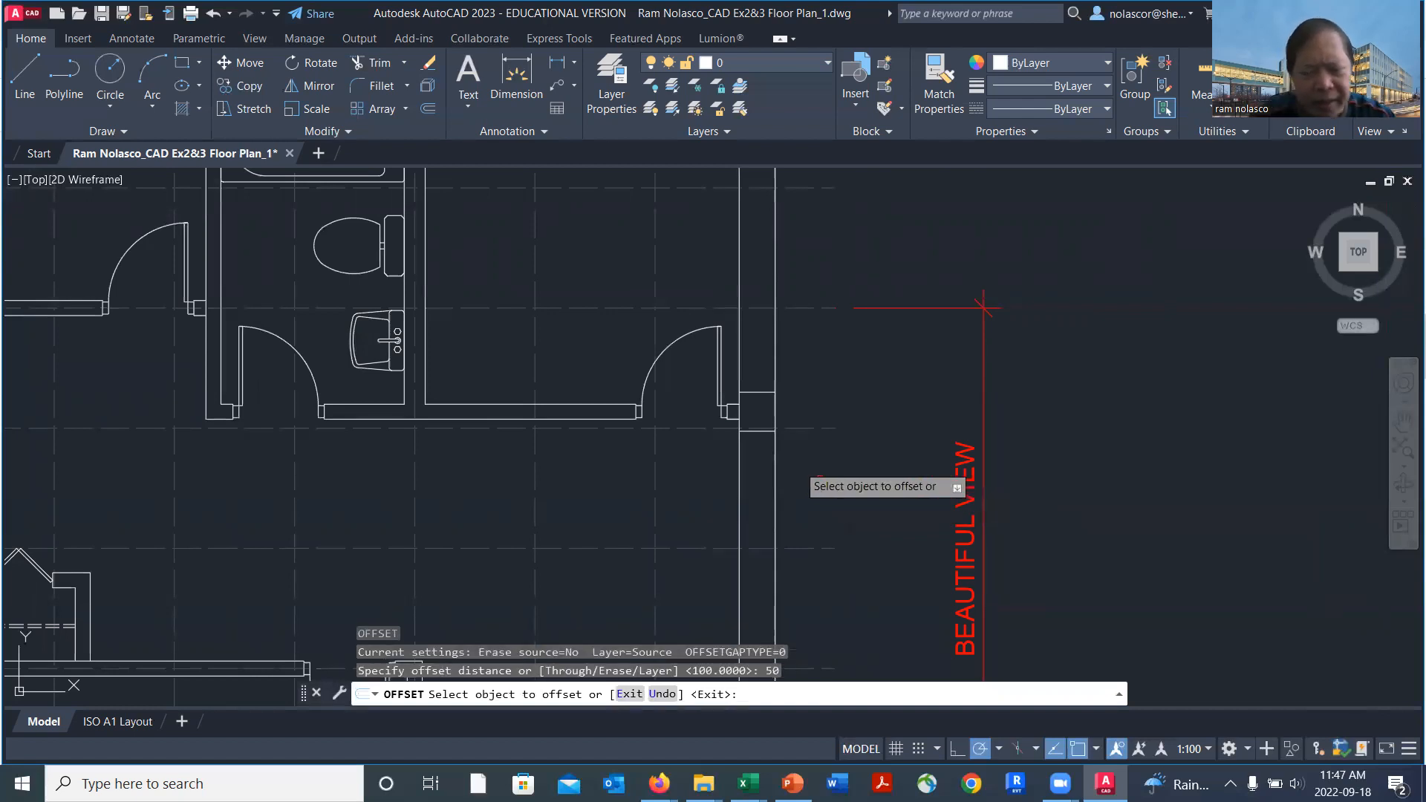
pyautogui.click(756, 431)
pyautogui.click(759, 445)
pyautogui.scroll(4, 759, 431)
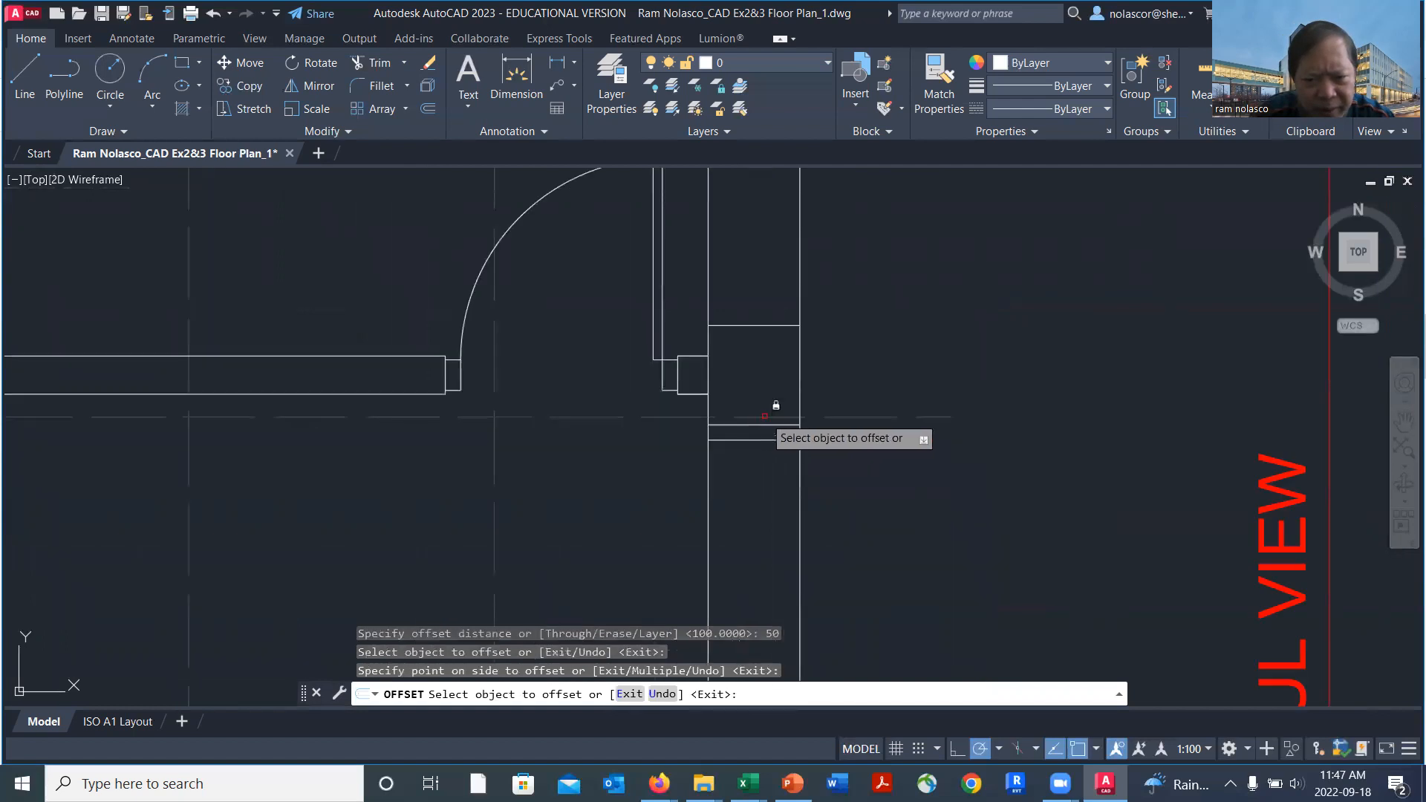
pyautogui.click(758, 326)
pyautogui.click(743, 282)
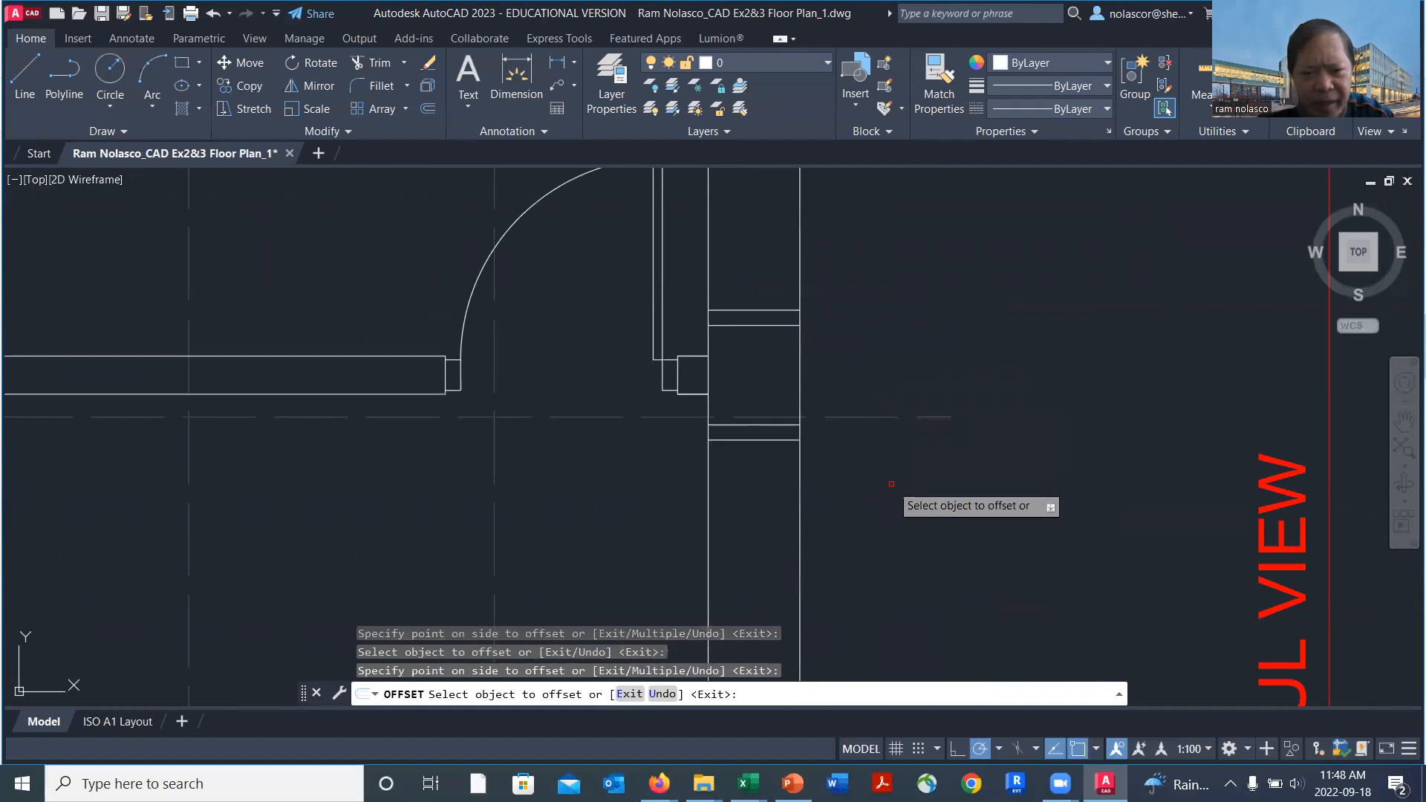
pyautogui.scroll(-4, 910, 491)
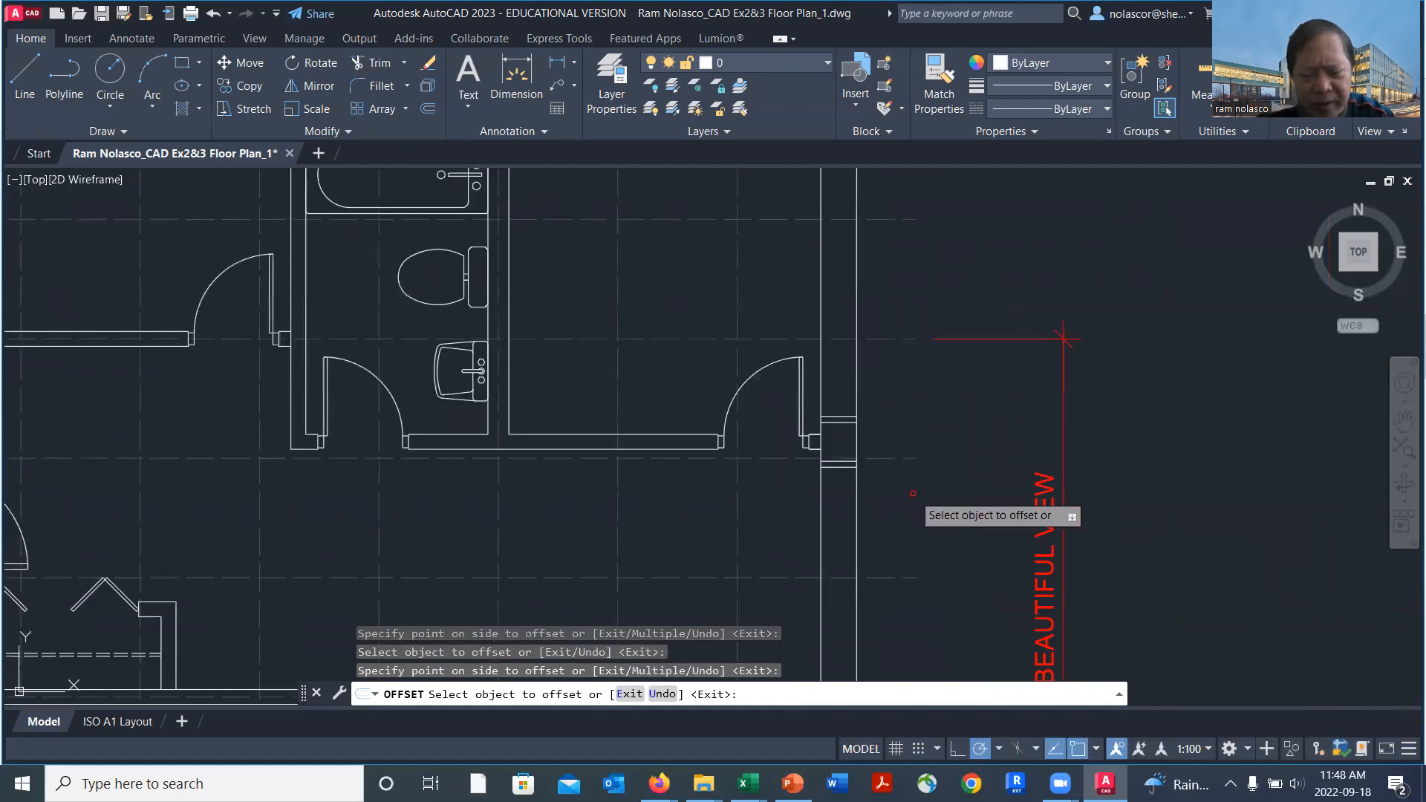
pyautogui.press('Return')
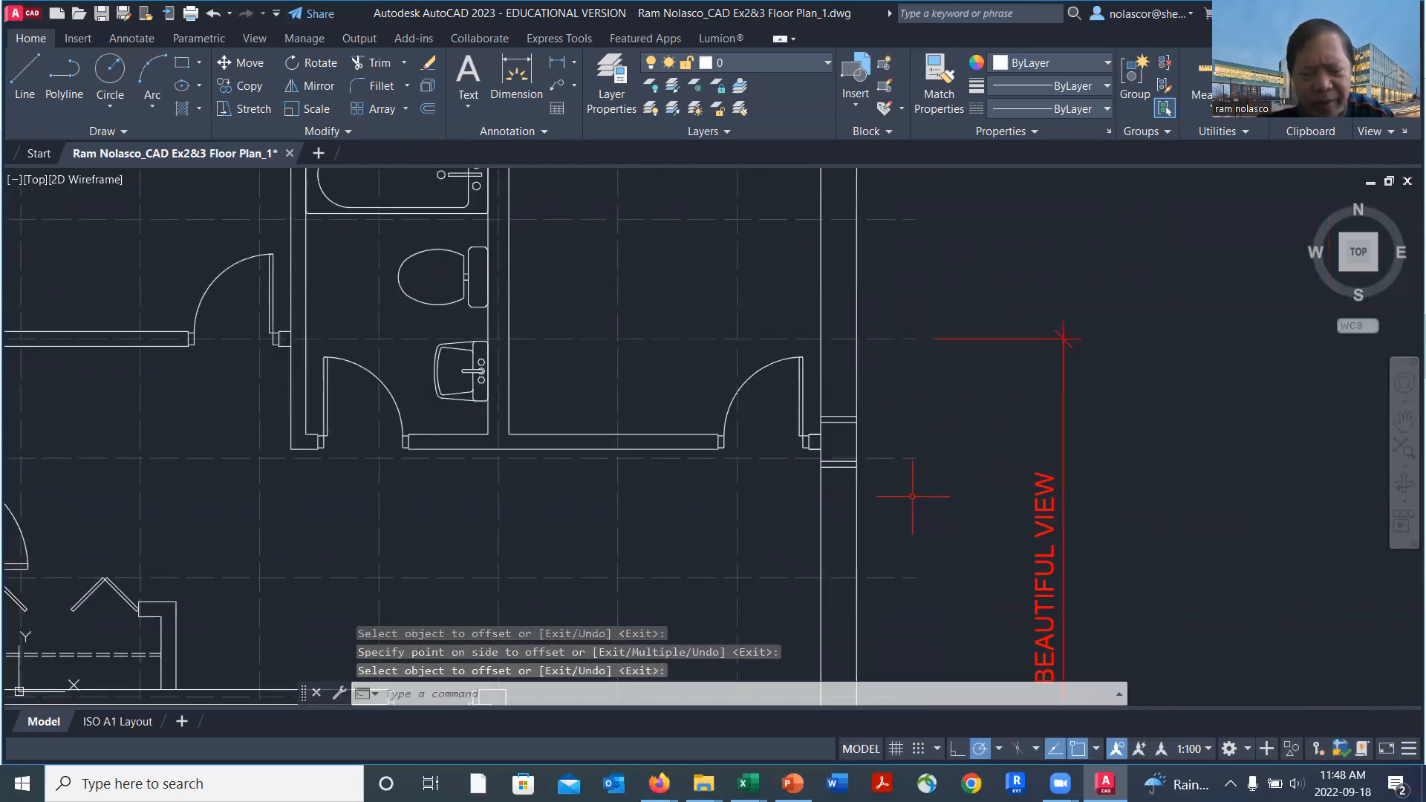
# Offset the two outermost crossing lines by 1200 up and down the east exterior wall to mark the window widths.
pyautogui.press('Return')
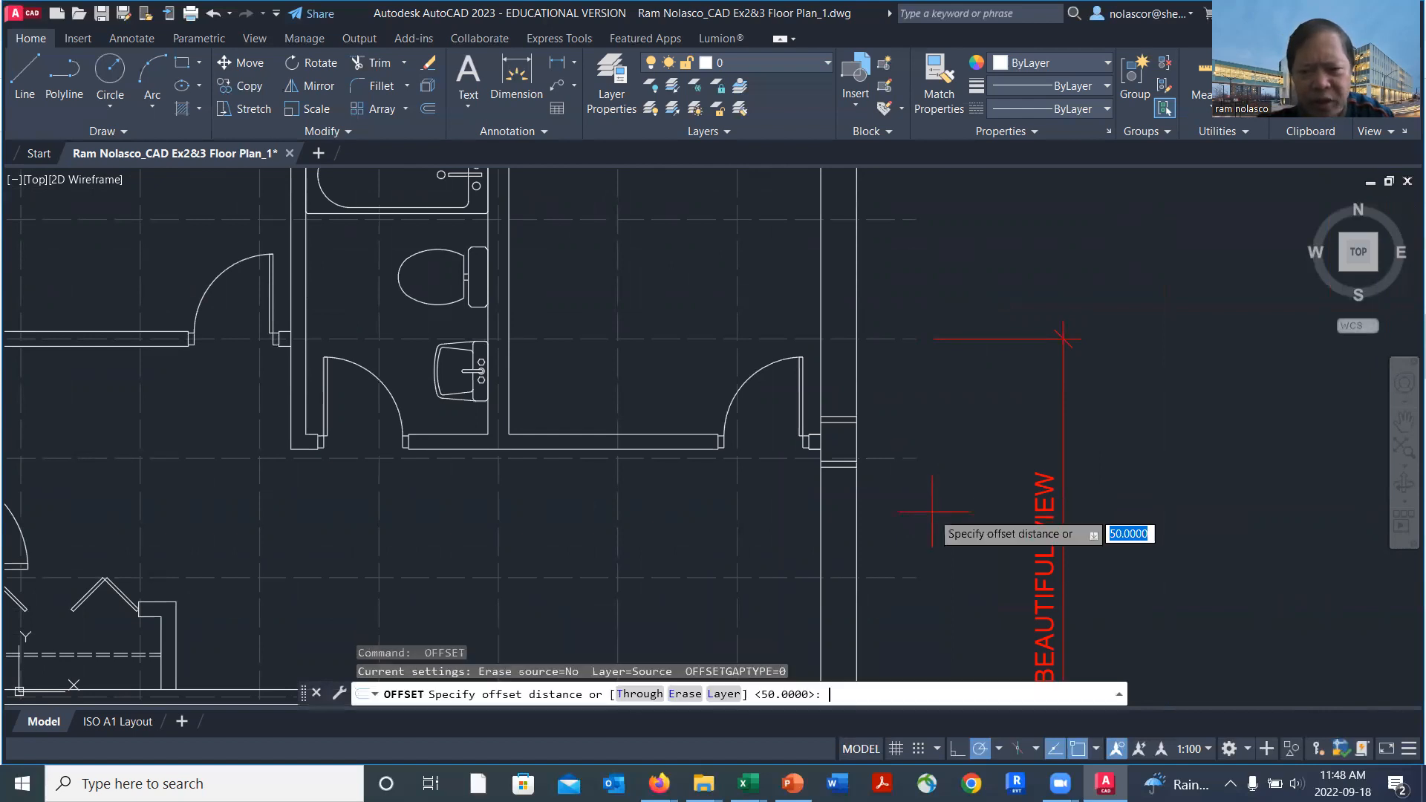
pyautogui.write('1200')
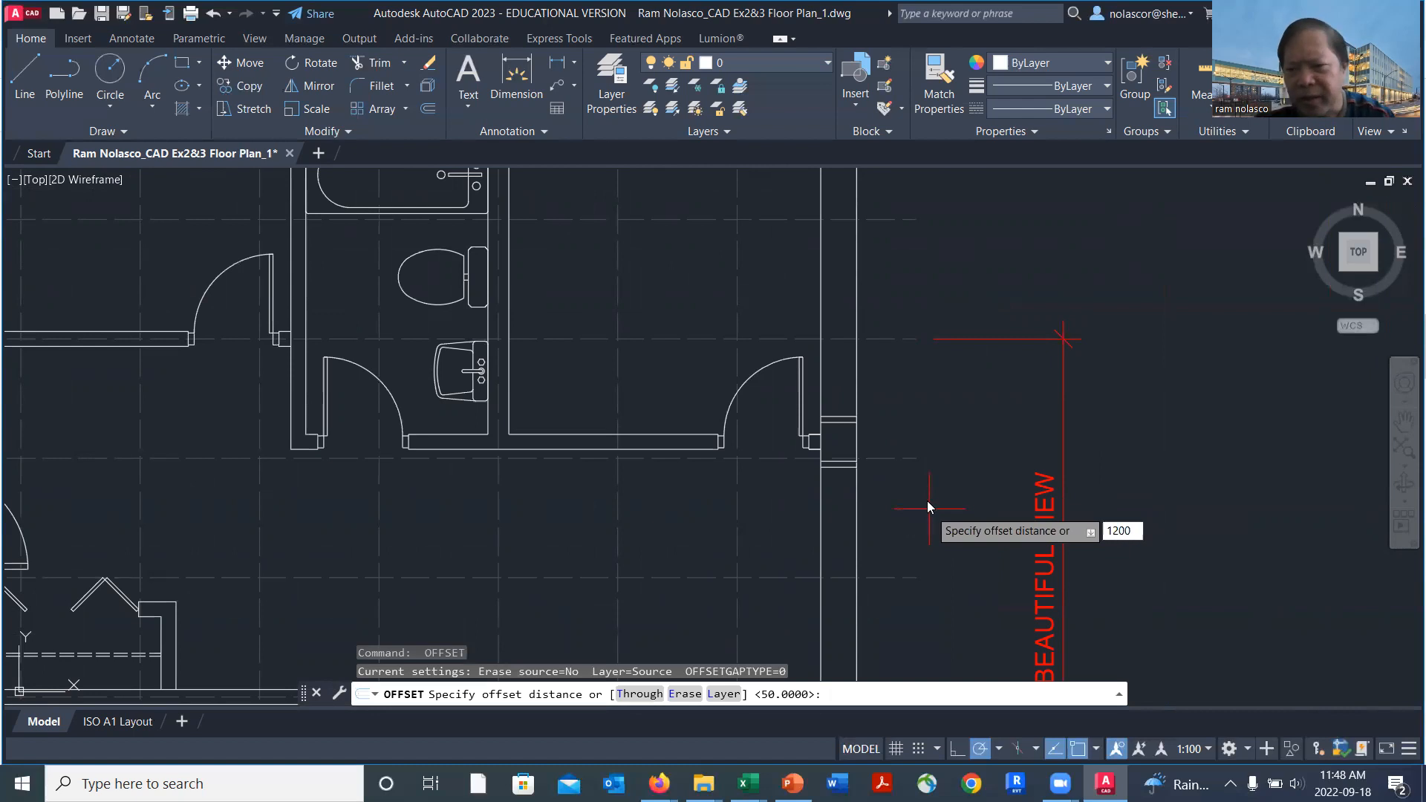
pyautogui.press('Return')
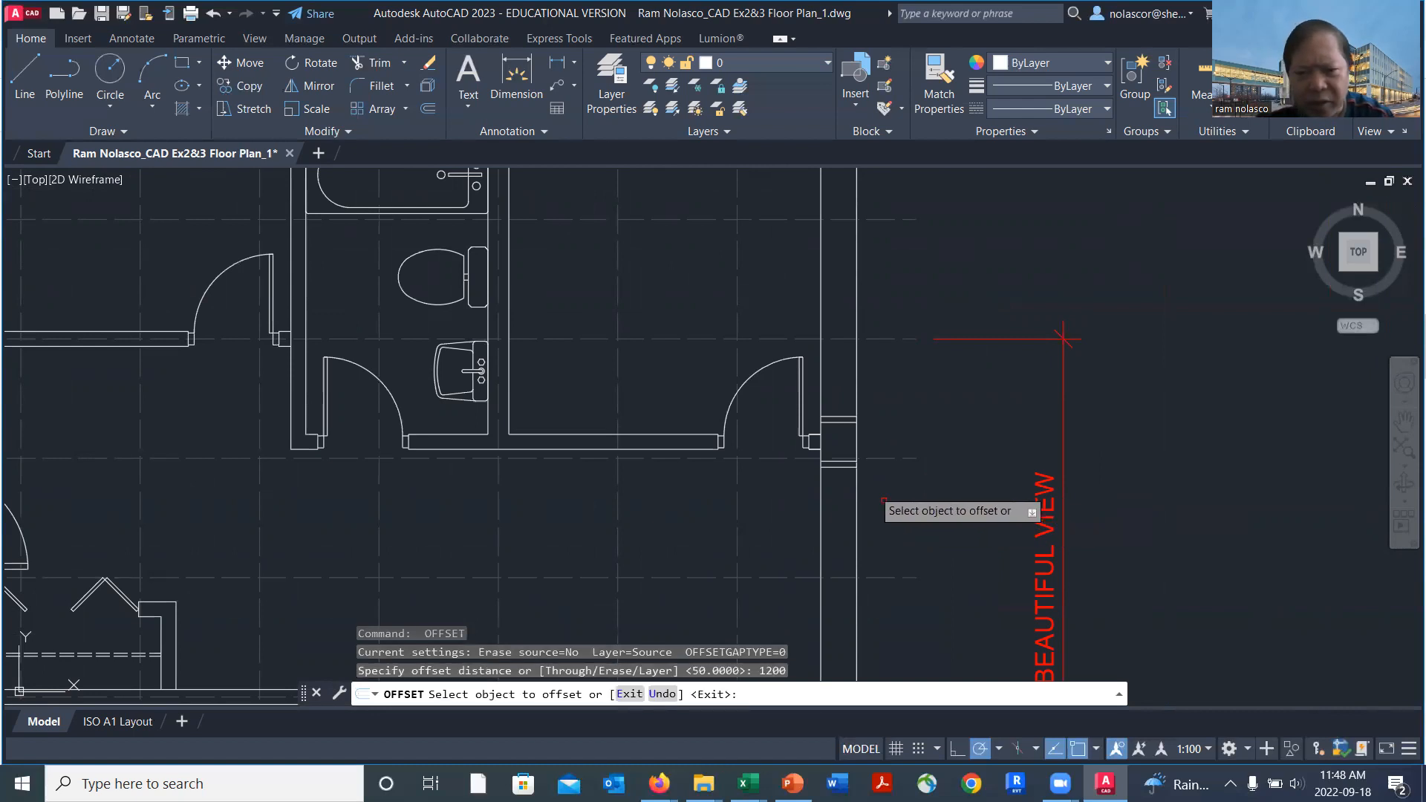
pyautogui.click(835, 417)
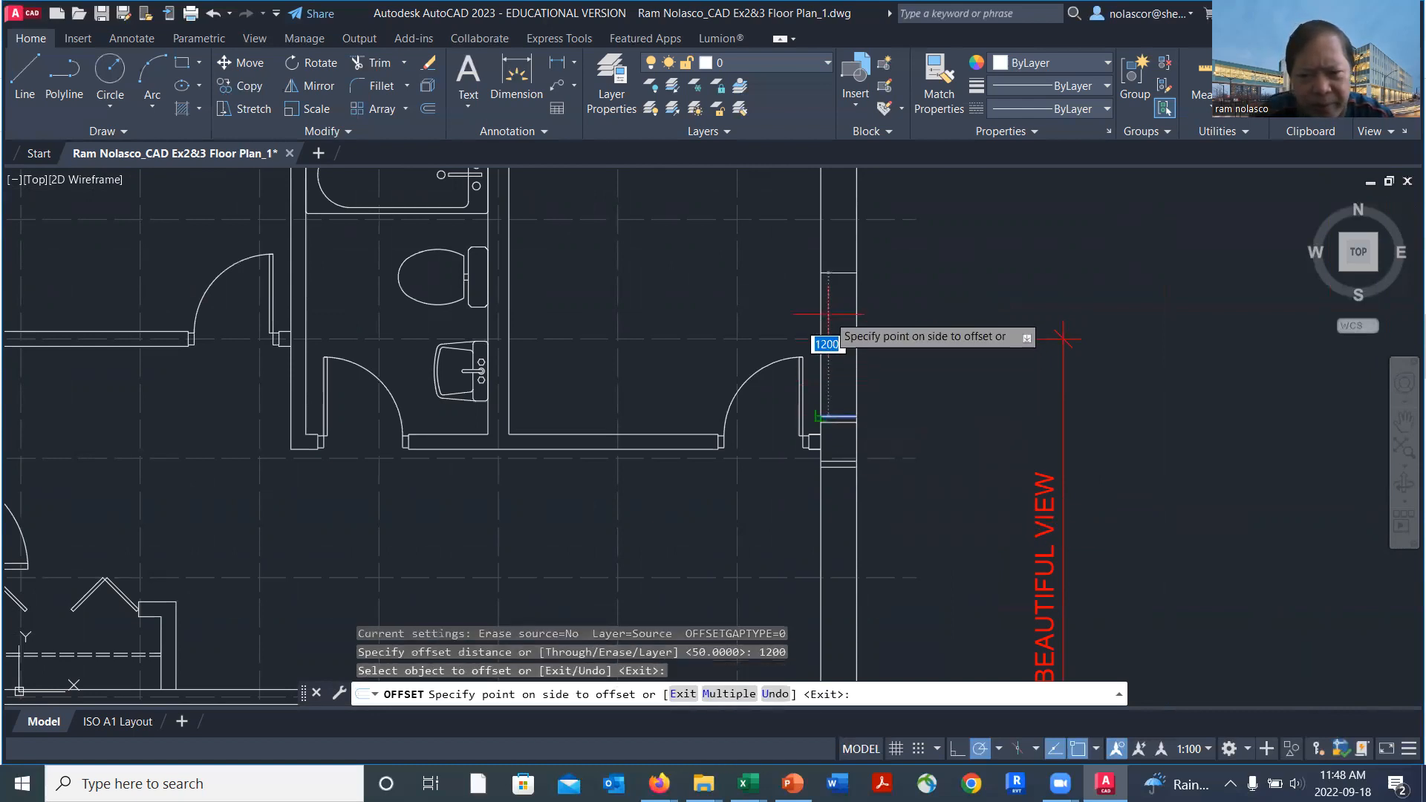
pyautogui.click(830, 330)
pyautogui.click(835, 466)
pyautogui.click(854, 538)
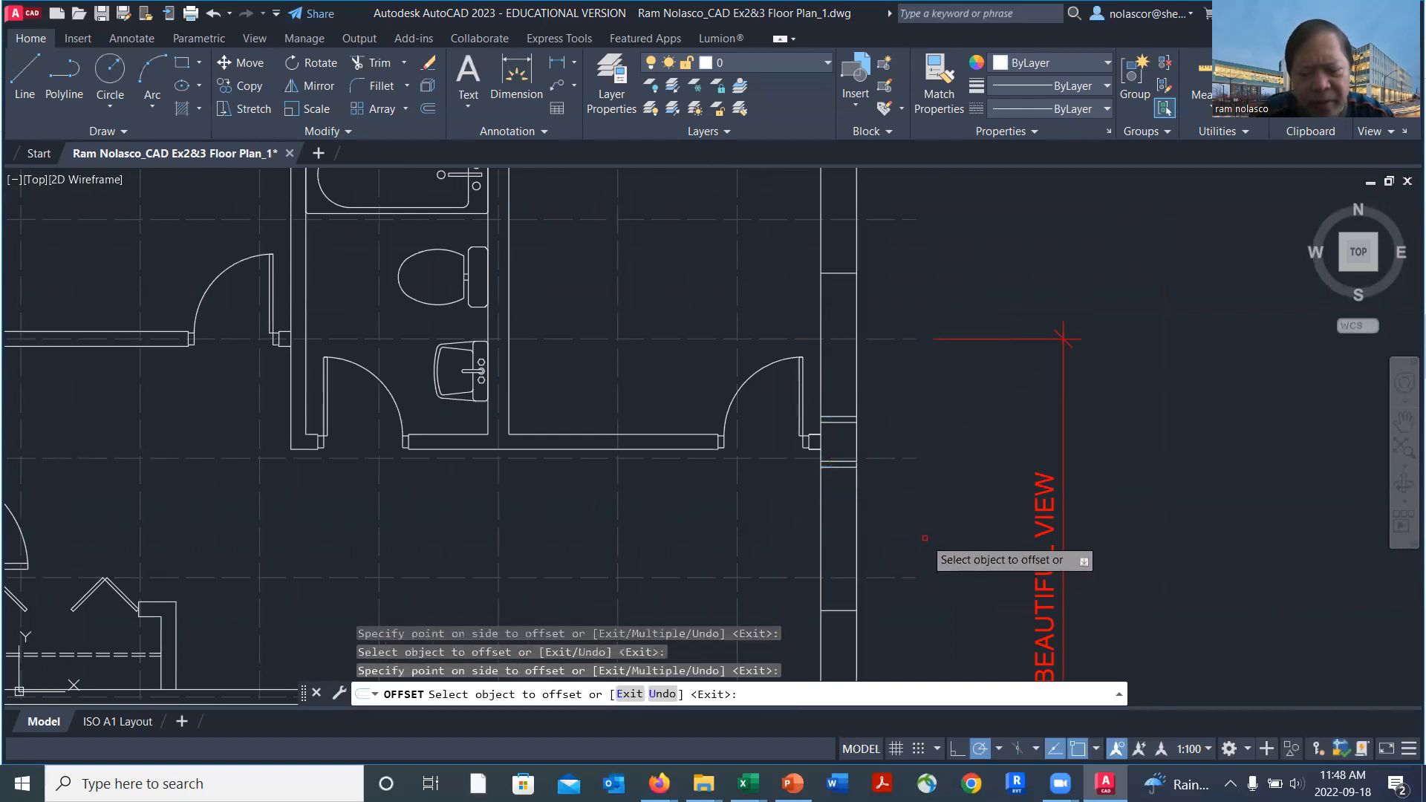
pyautogui.scroll(-3, 924, 537)
pyautogui.scroll(1, 901, 515)
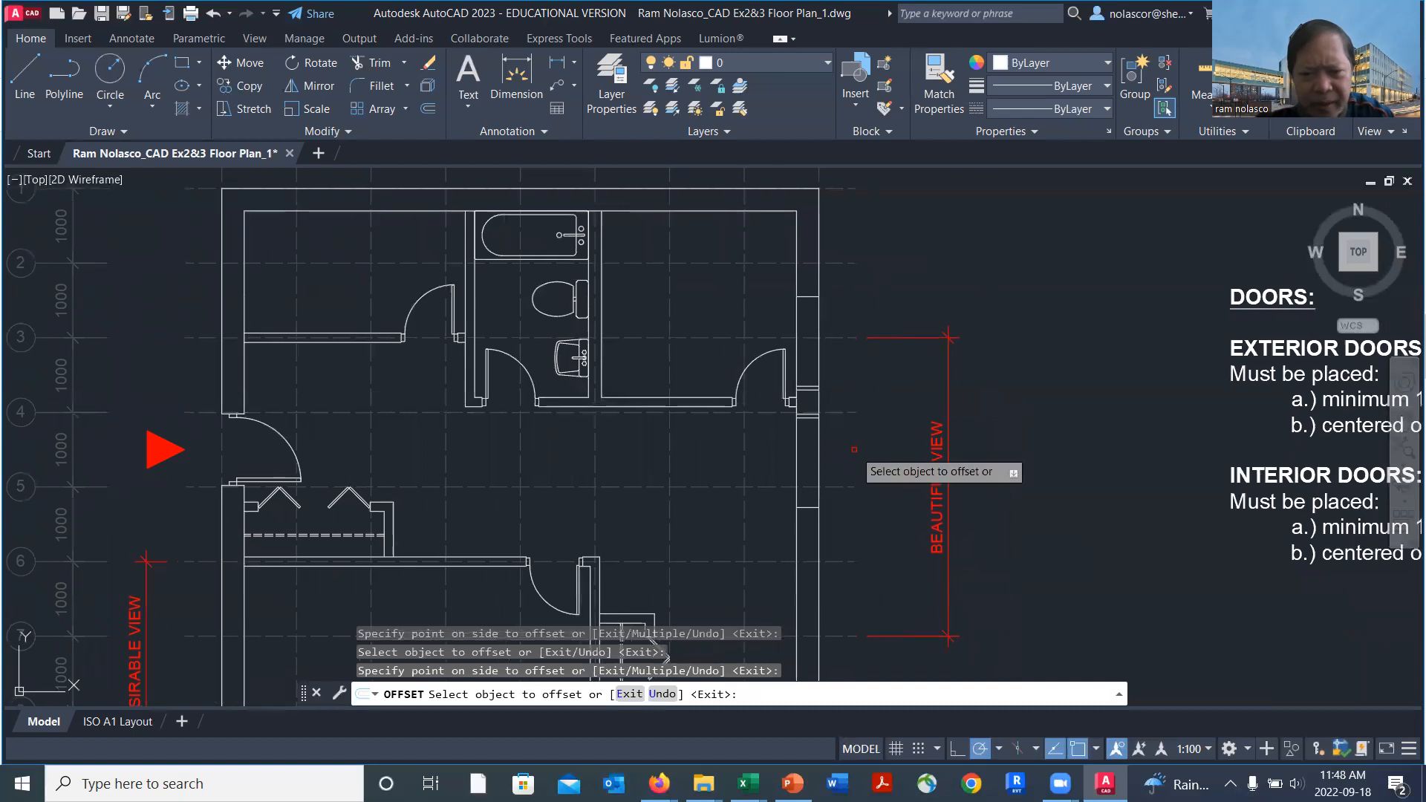
pyautogui.press('Return')
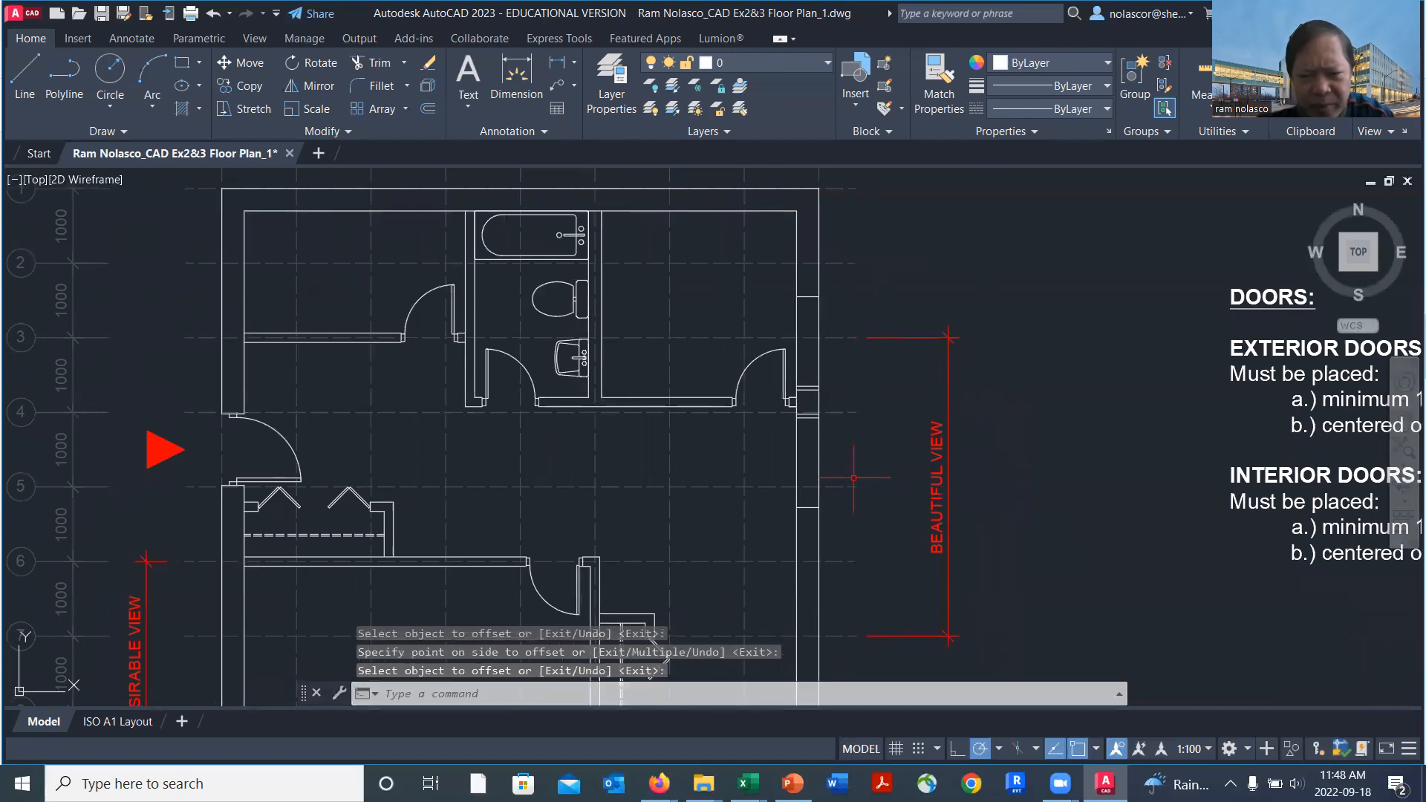
# Draw a vertical centre line through the lower window opening between the midpoints of its two end lines.
pyautogui.scroll(3, 838, 446)
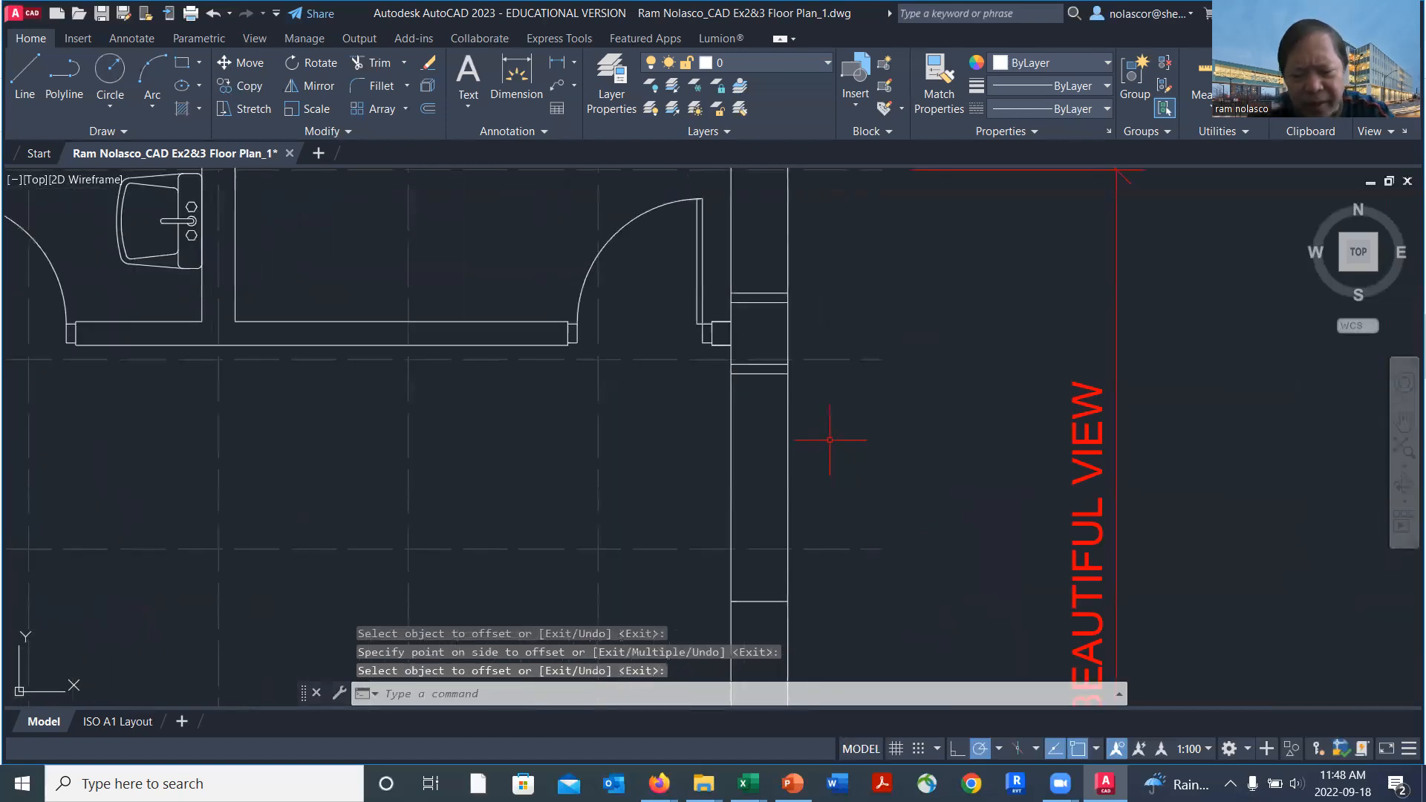
pyautogui.write('l')
pyautogui.press('Return')
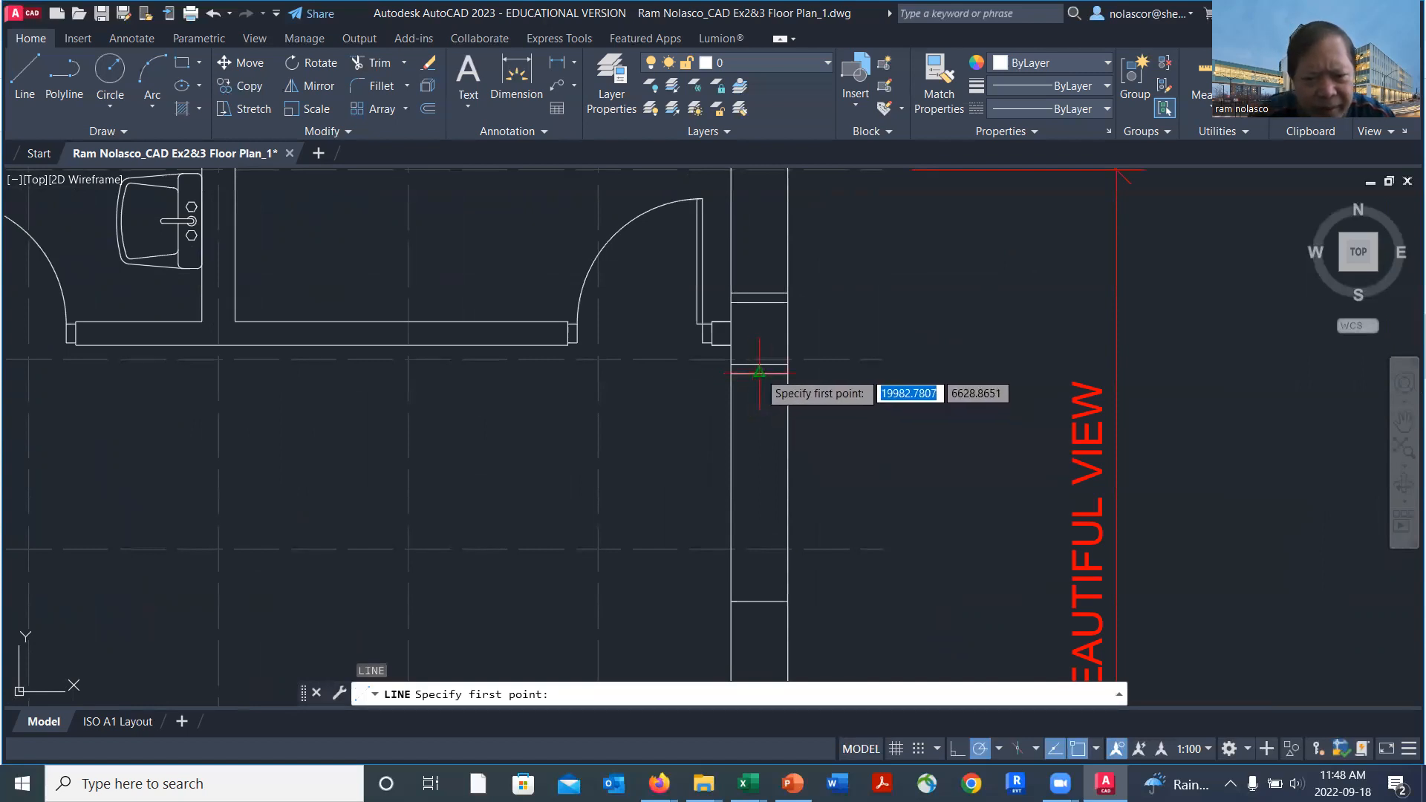
pyautogui.click(759, 373)
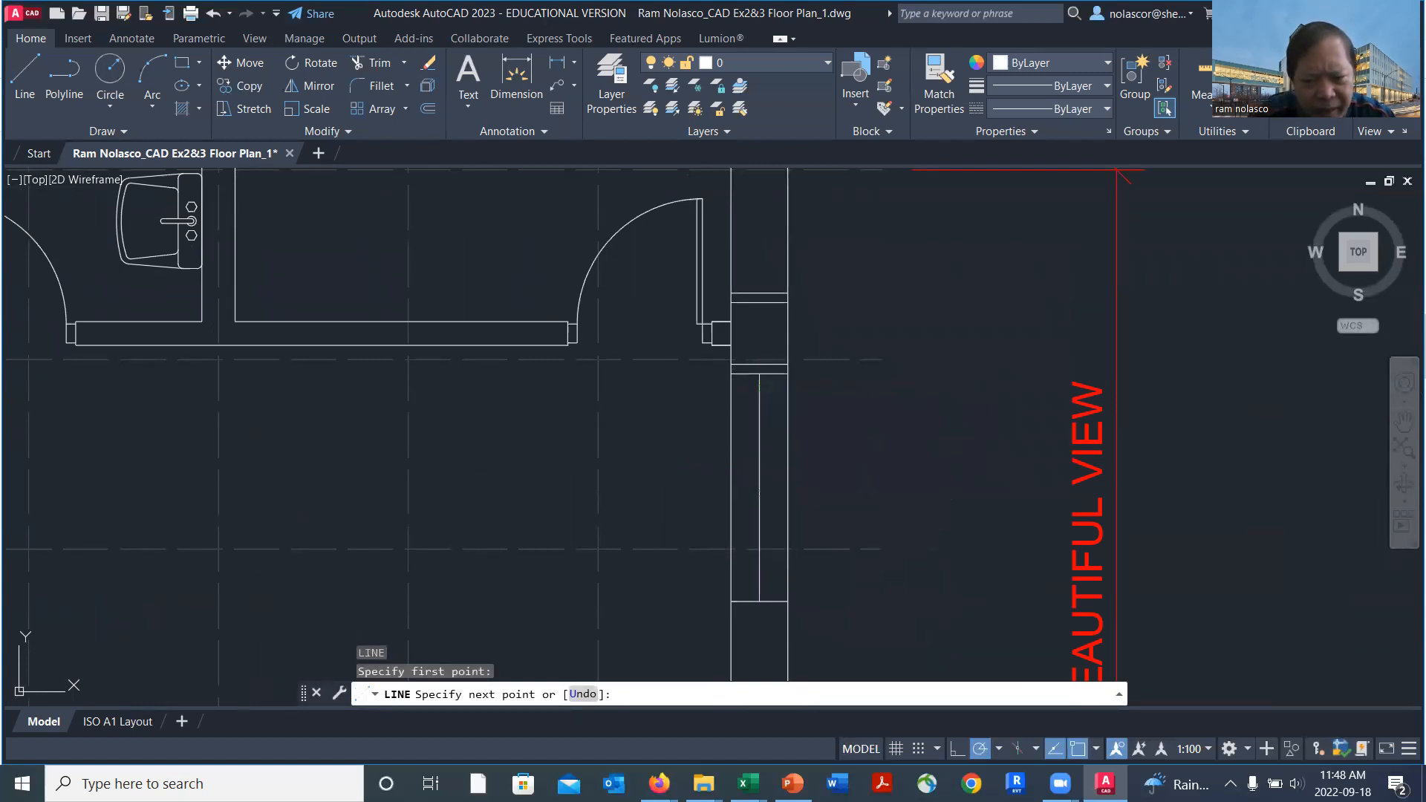
pyautogui.click(759, 601)
pyautogui.press('Return')
# Draw a vertical centre line through the upper window opening between the midpoints of its two end lines.
pyautogui.moveTo(876, 436); pyautogui.dragTo(913, 579, button='middle')
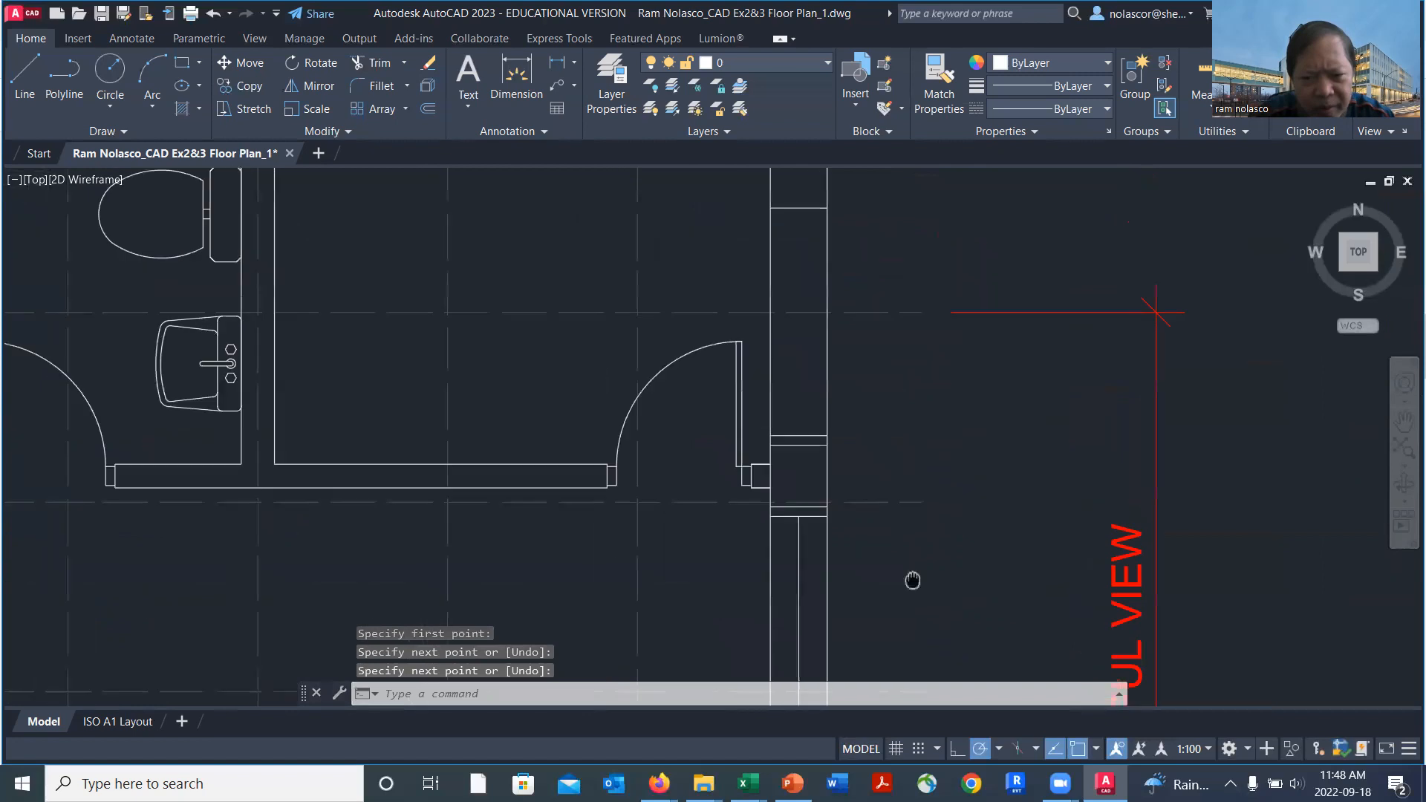
pyautogui.press('Return')
pyautogui.click(797, 432)
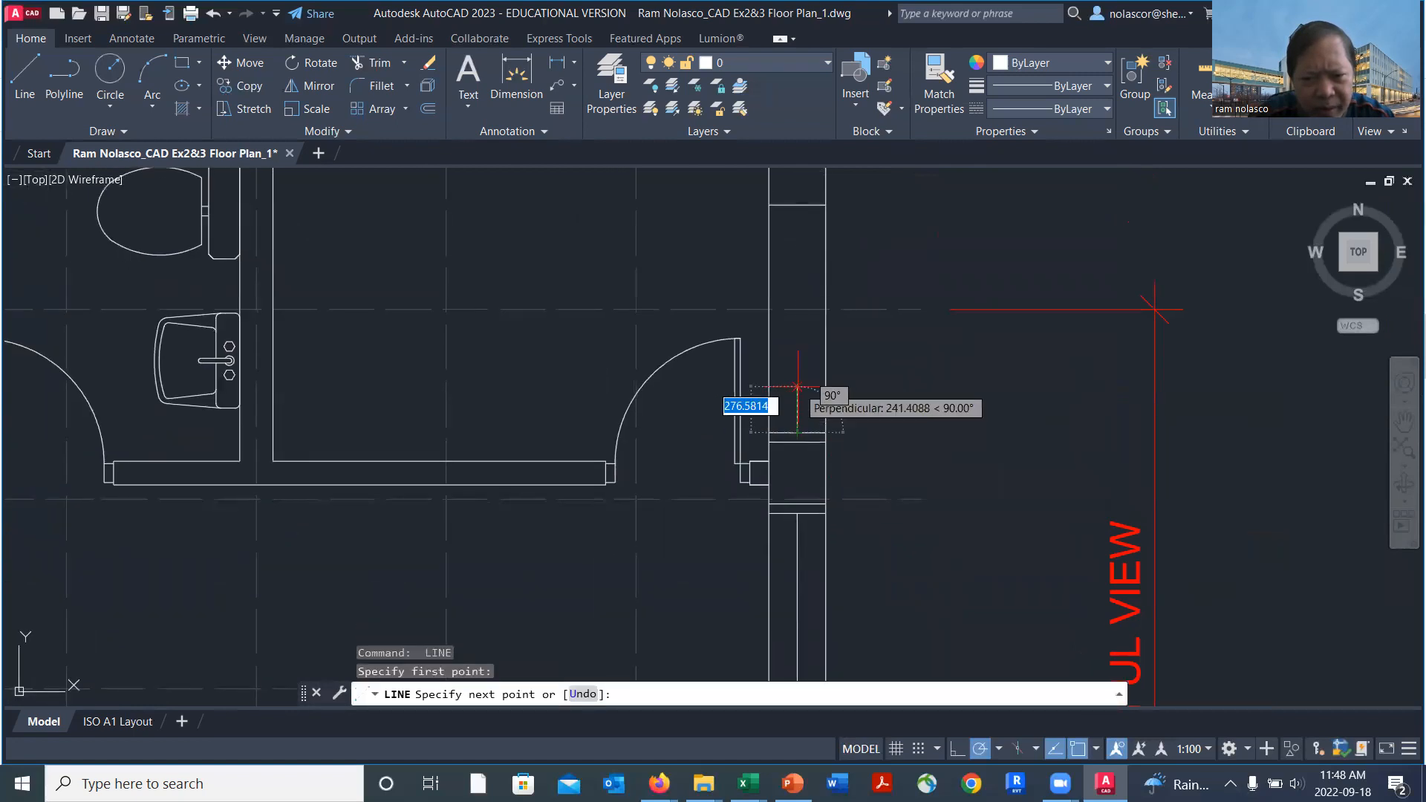
pyautogui.click(797, 203)
pyautogui.press('Return')
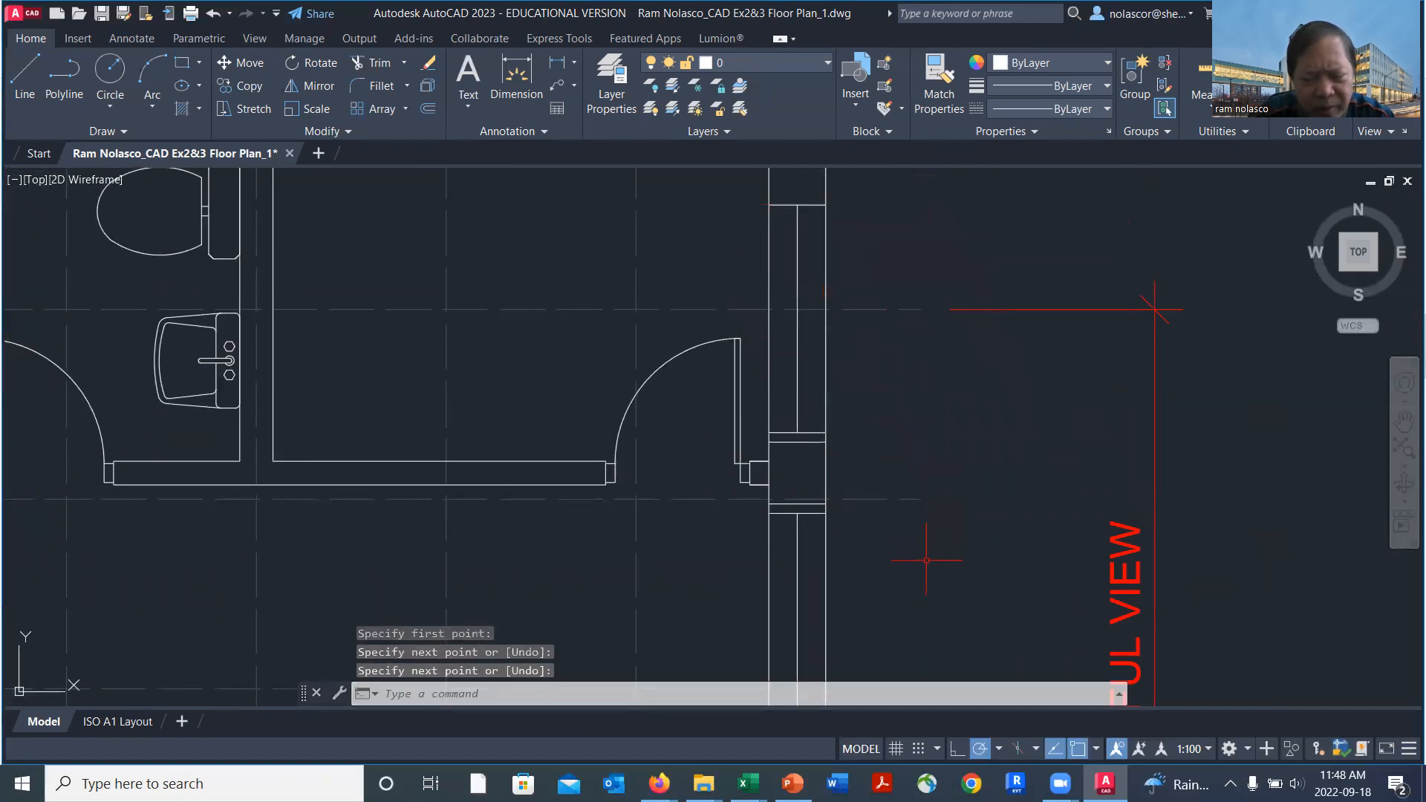
# Offset the lower window's centre line by 50 to both sides.
pyautogui.scroll(-2, 928, 572)
pyautogui.scroll(4, 892, 509)
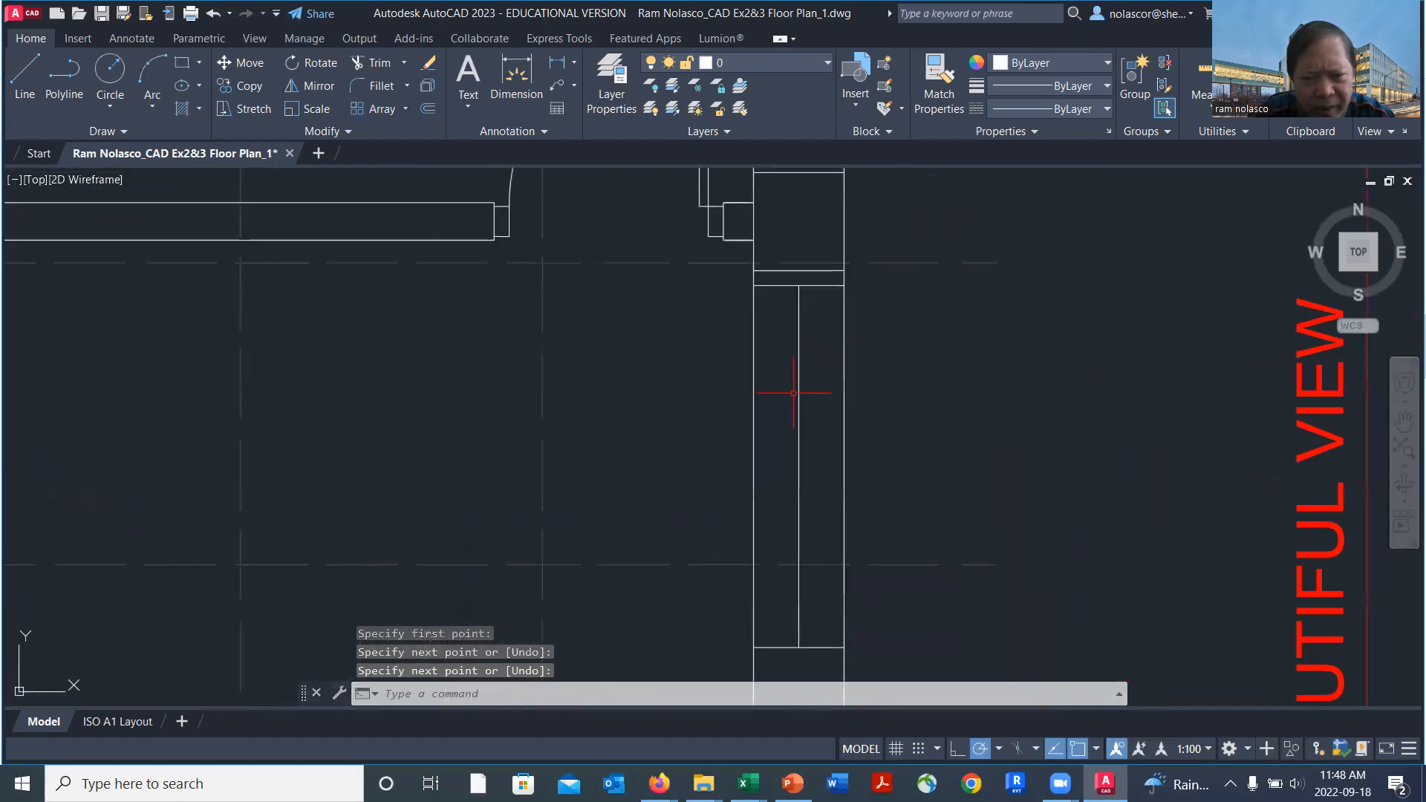
pyautogui.write('o')
pyautogui.press('Return')
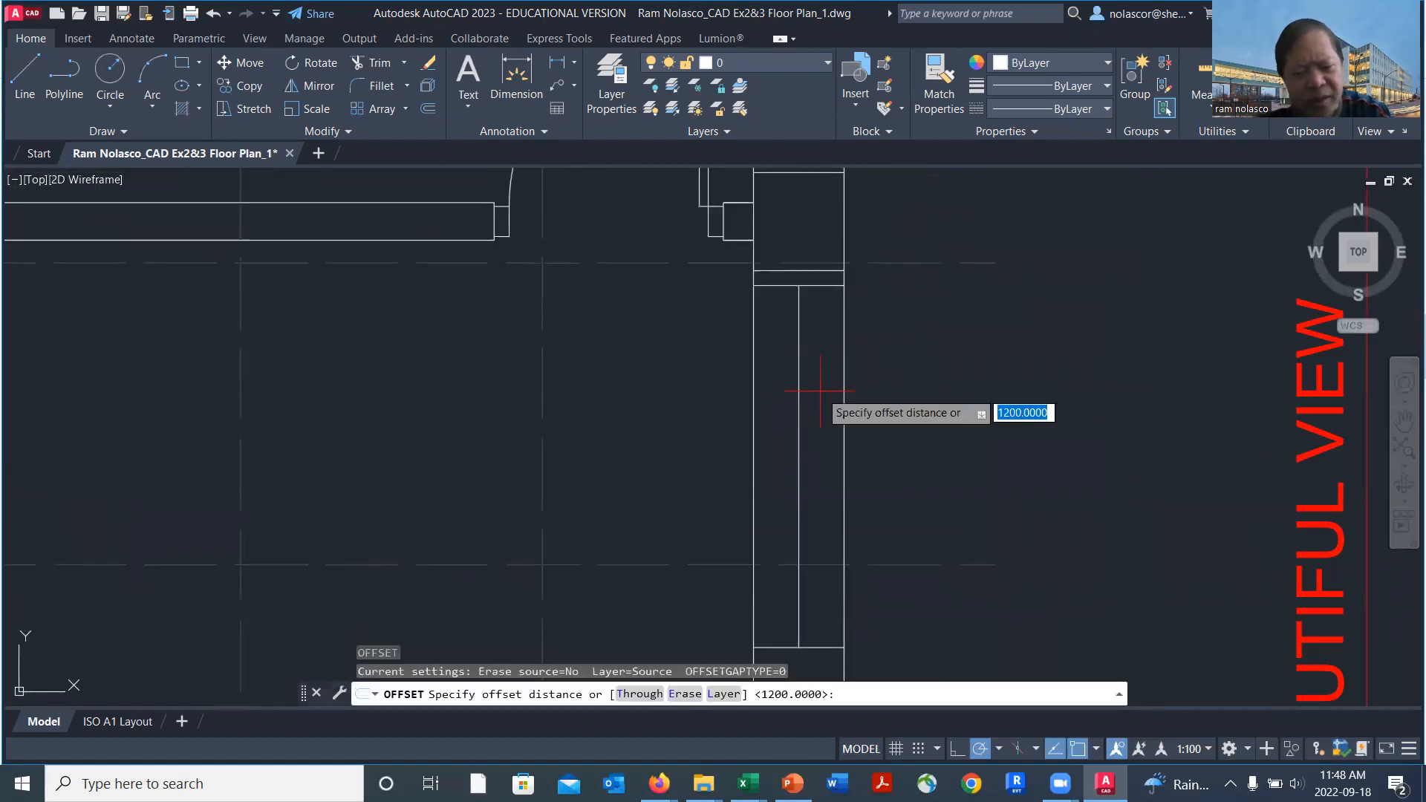
pyautogui.write('50')
pyautogui.press('Return')
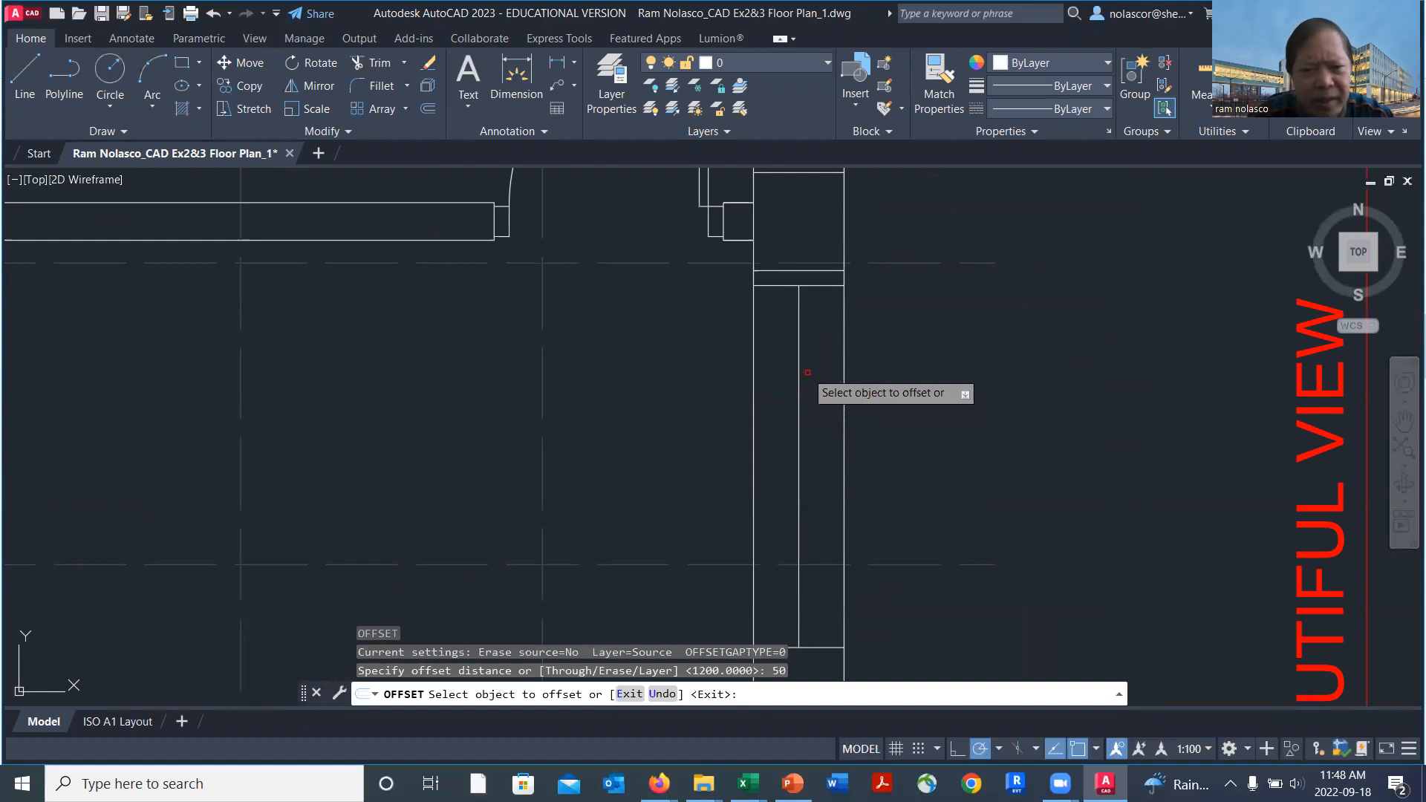
pyautogui.click(798, 368)
pyautogui.click(816, 367)
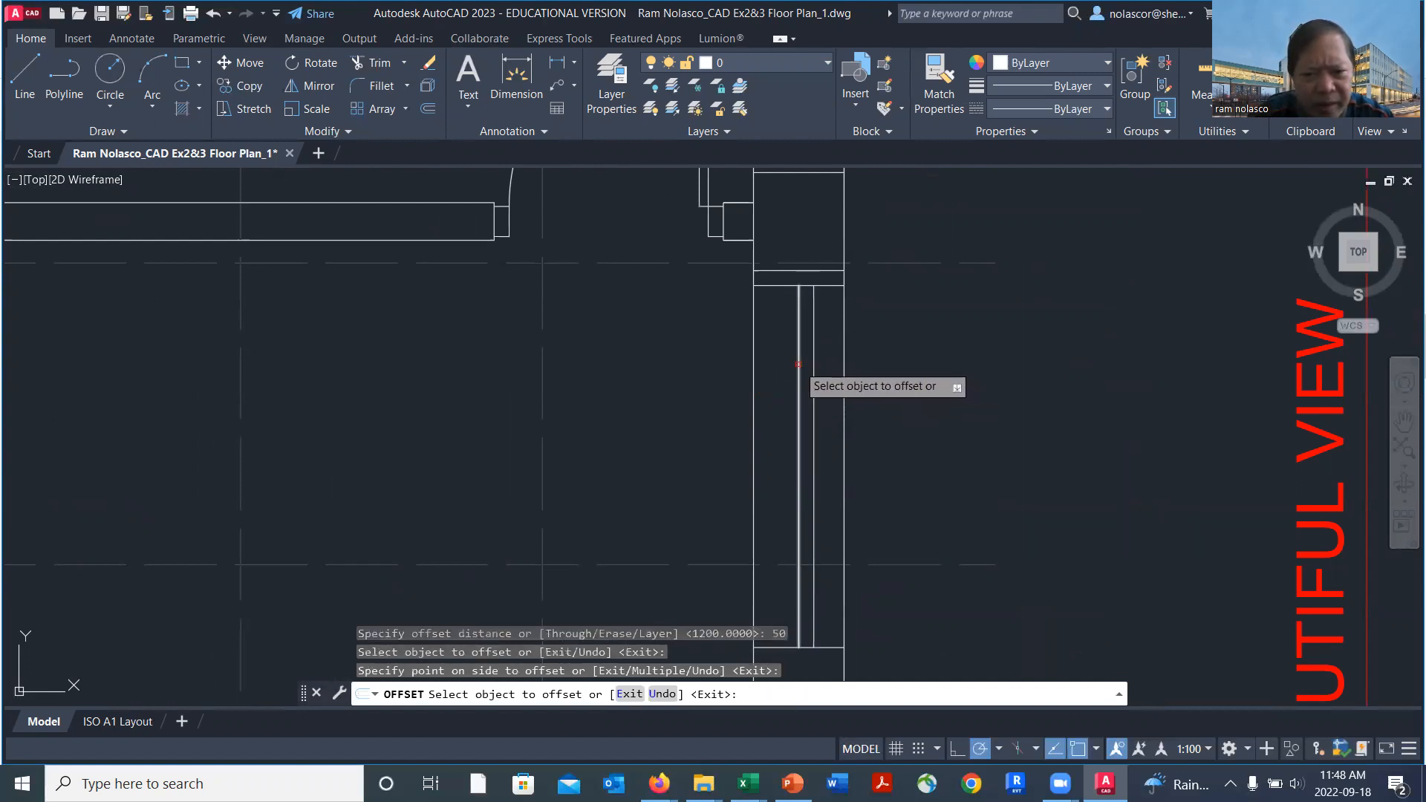
pyautogui.click(796, 364)
pyautogui.click(790, 368)
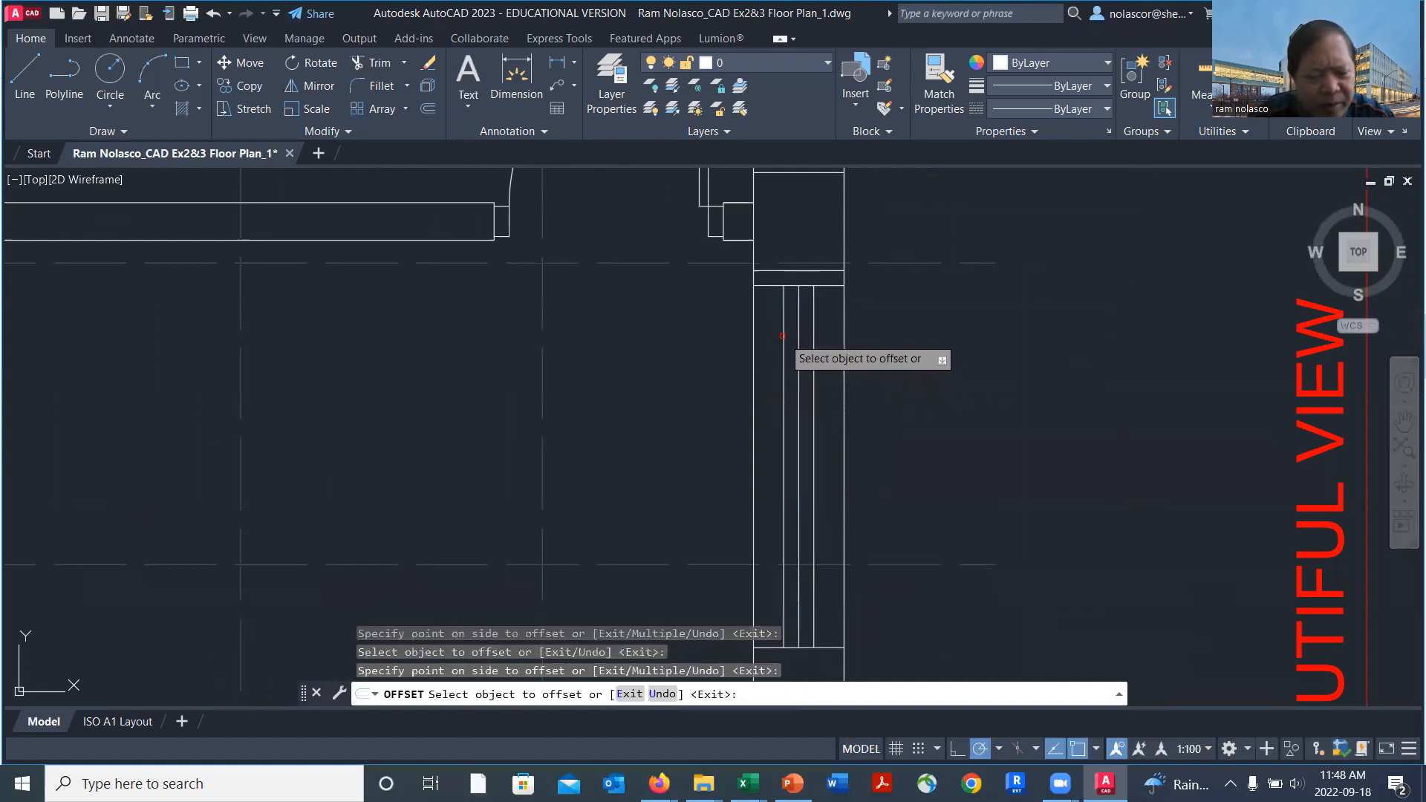
pyautogui.scroll(2, 815, 270)
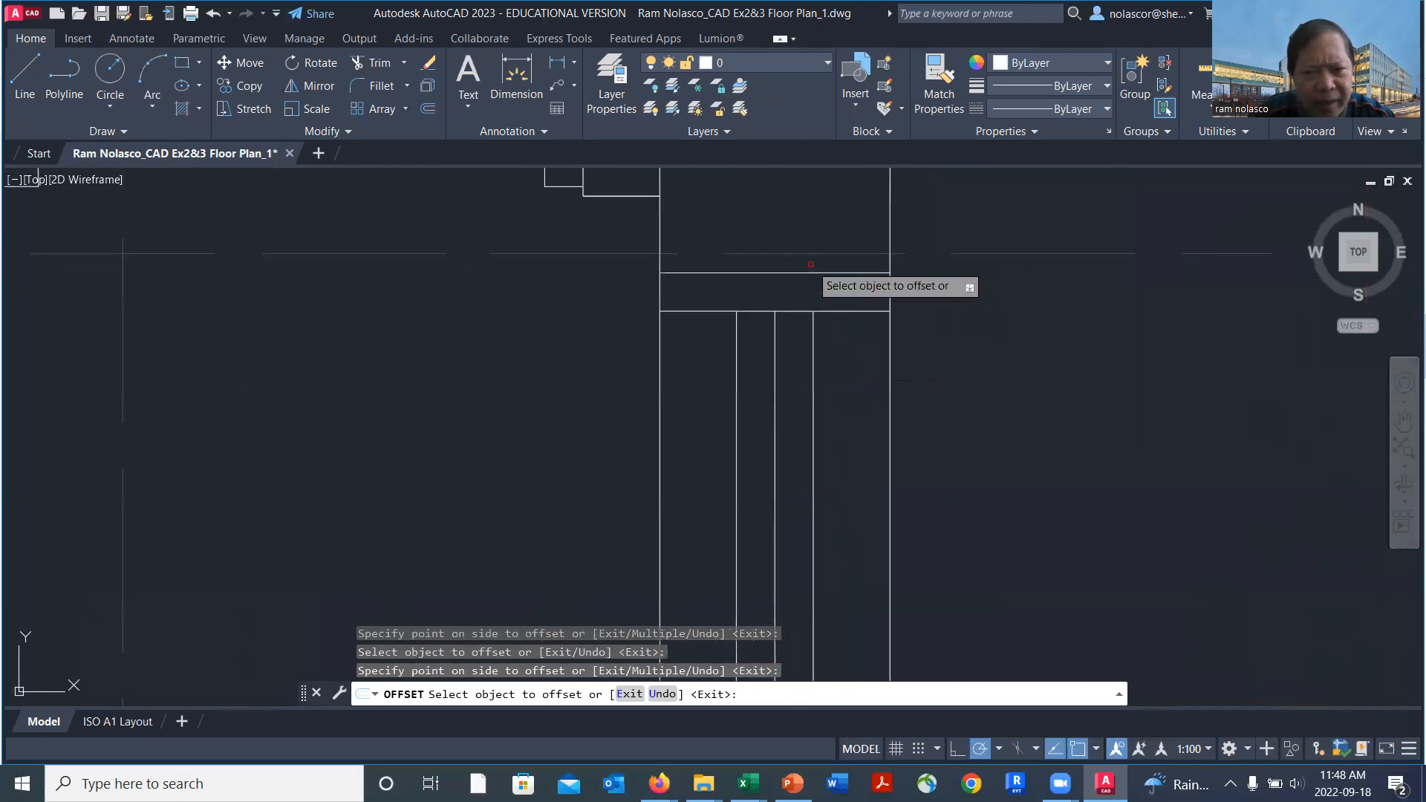
pyautogui.press('Return')
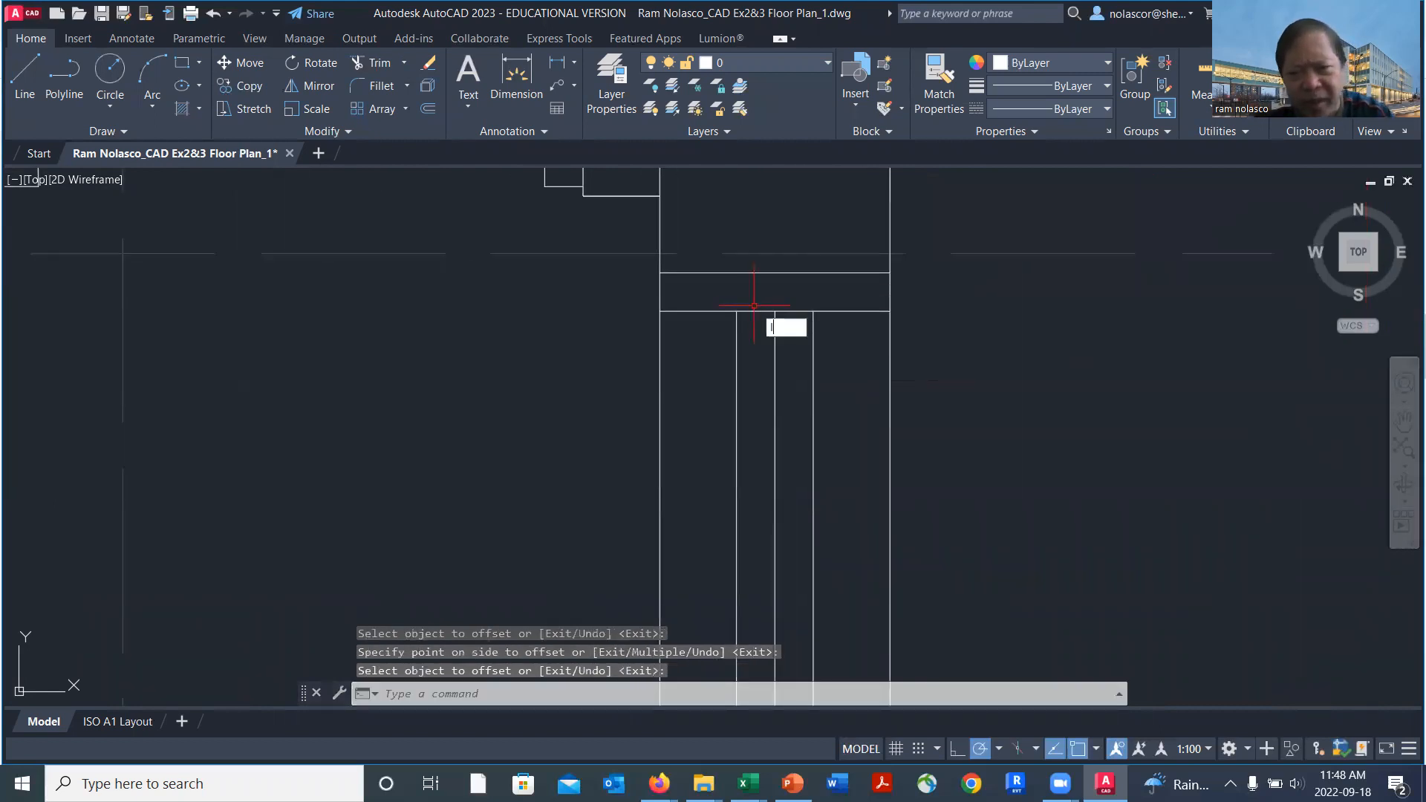
# Draw two short vertical lines continuing the lower window's offset lines 50 up to the wall end line.
pyautogui.write('l')
pyautogui.press('Return')
pyautogui.click(737, 312)
pyautogui.write('50')
pyautogui.press('Return')
pyautogui.press('Return')
pyautogui.press('Return')
pyautogui.click(814, 312)
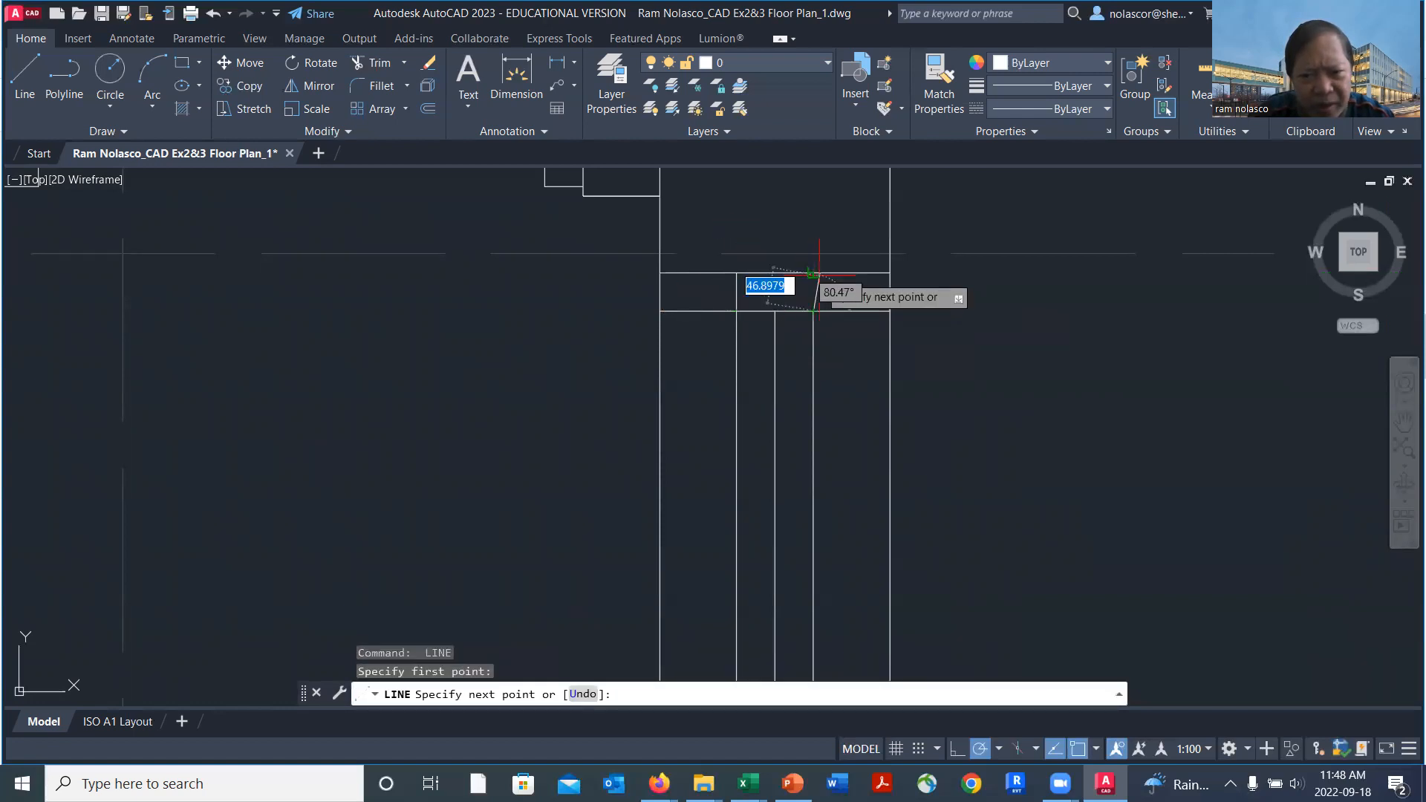
pyautogui.click(813, 273)
pyautogui.press('Return')
pyautogui.scroll(-2, 830, 349)
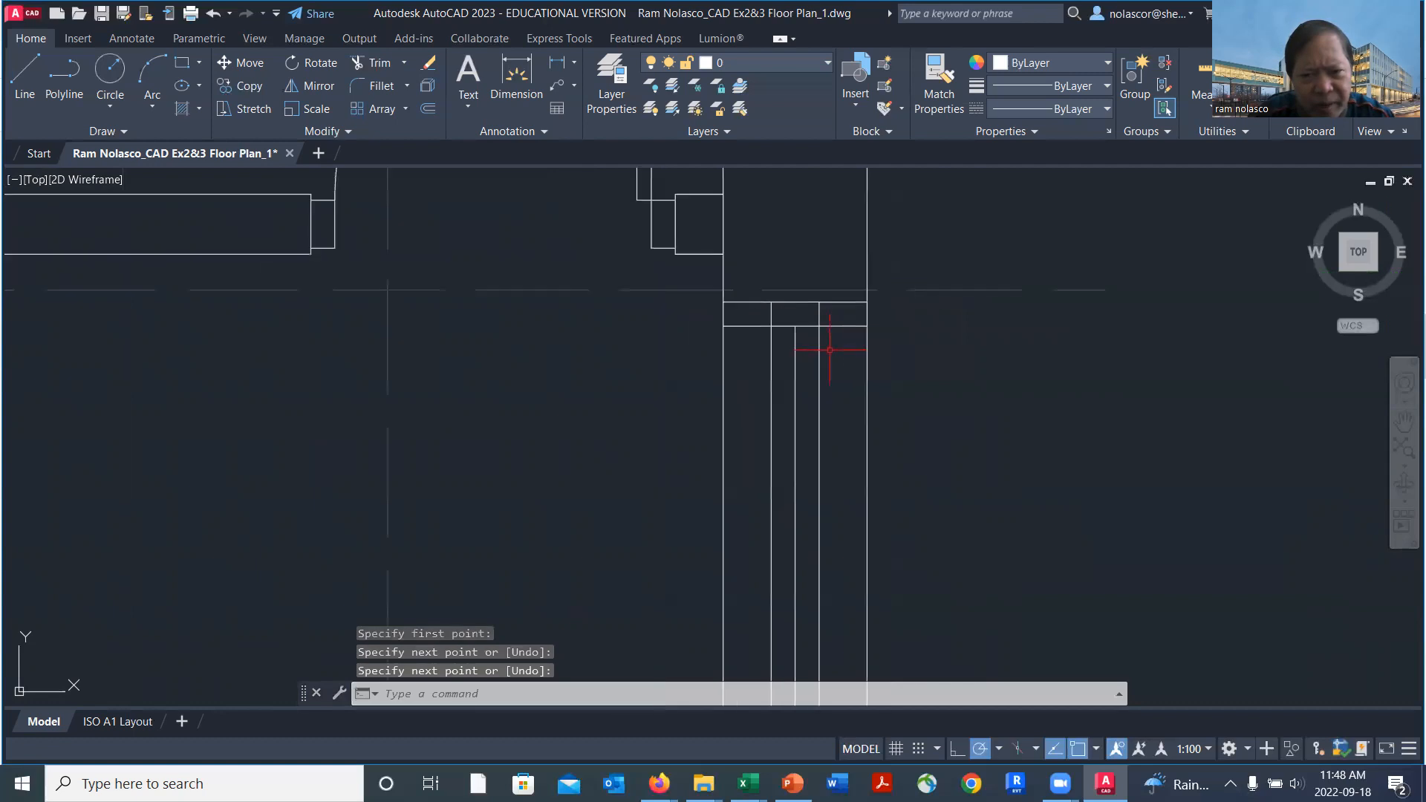
# Offset the upper window's centre line by 50 to both sides.
pyautogui.moveTo(835, 226); pyautogui.dragTo(827, 451, button='middle')
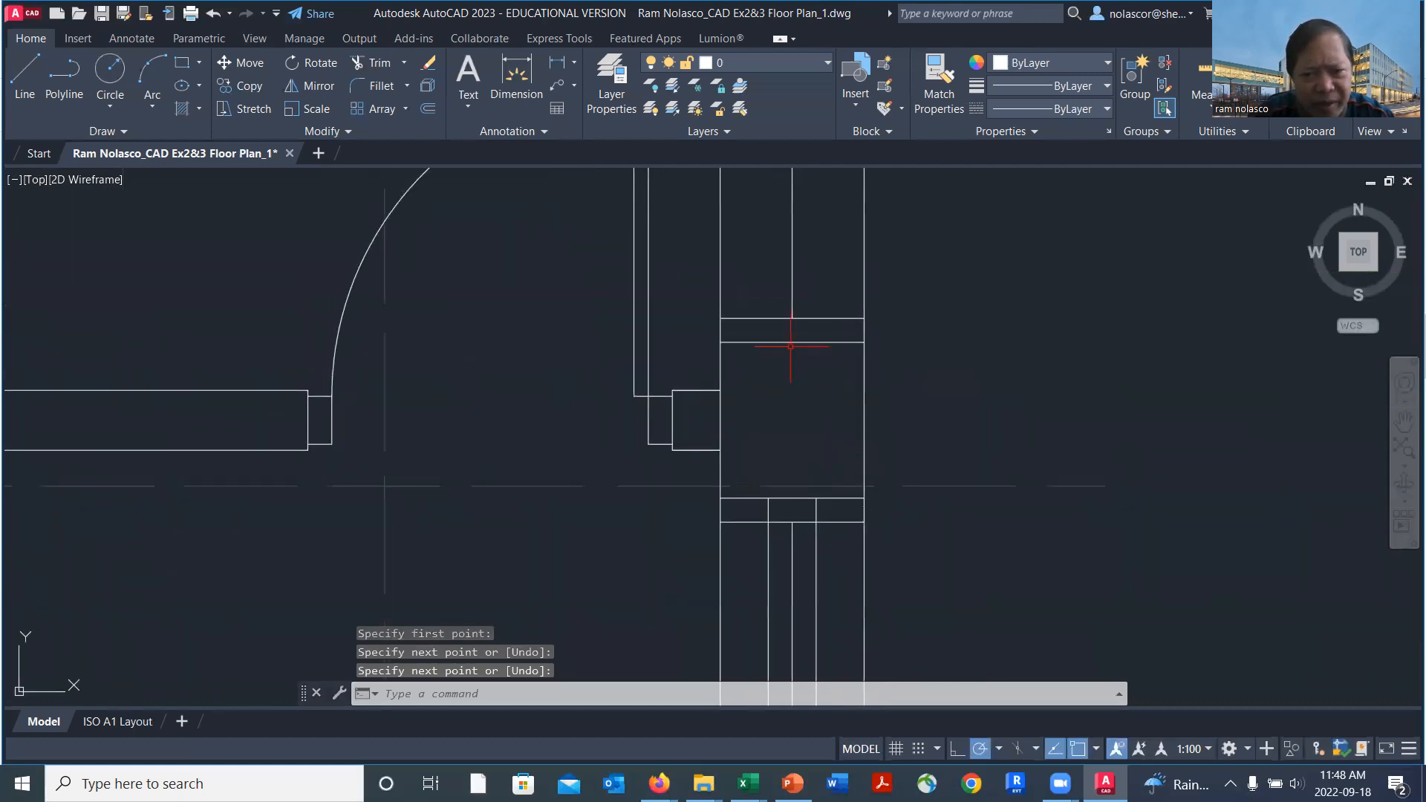
pyautogui.scroll(-5, 792, 336)
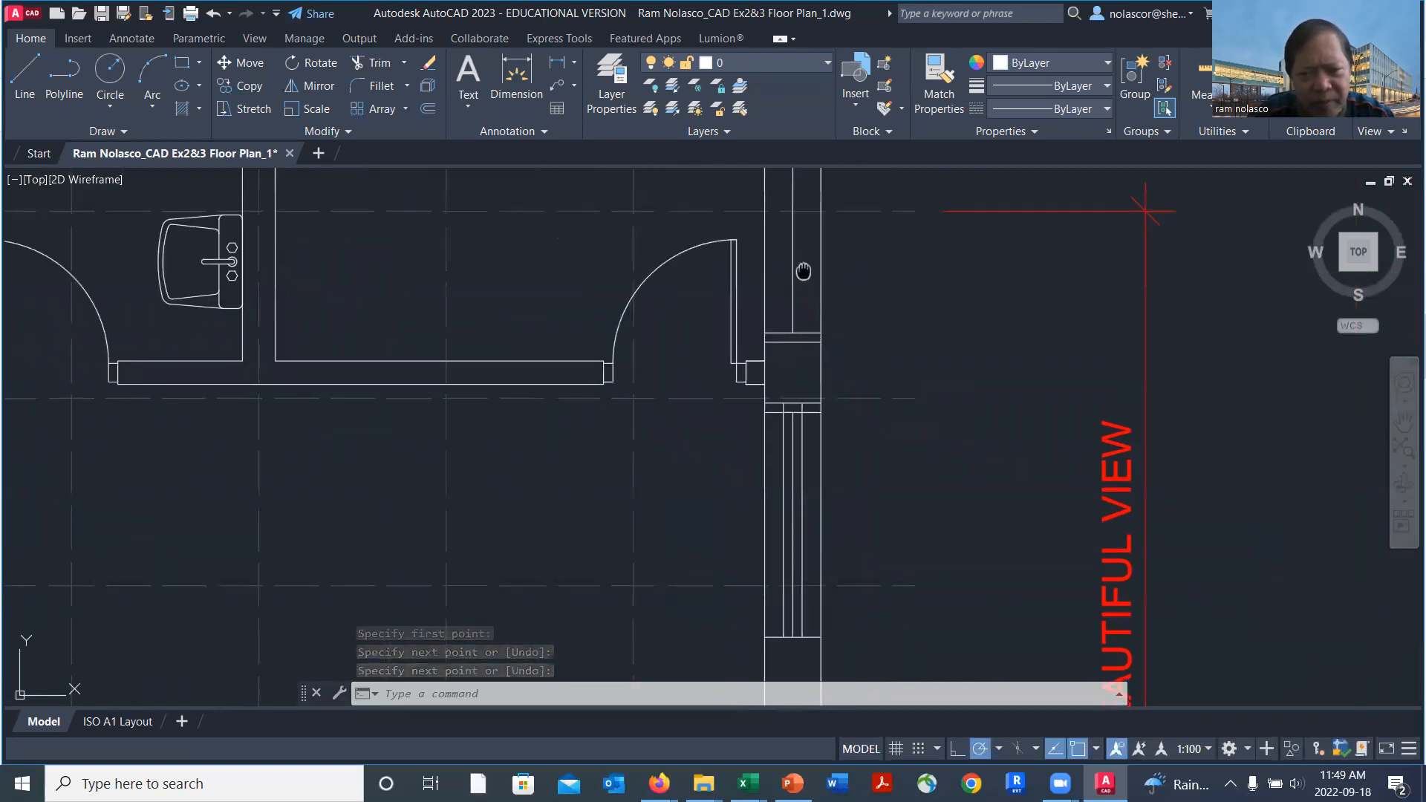
pyautogui.scroll(3, 775, 335)
pyautogui.press('Return')
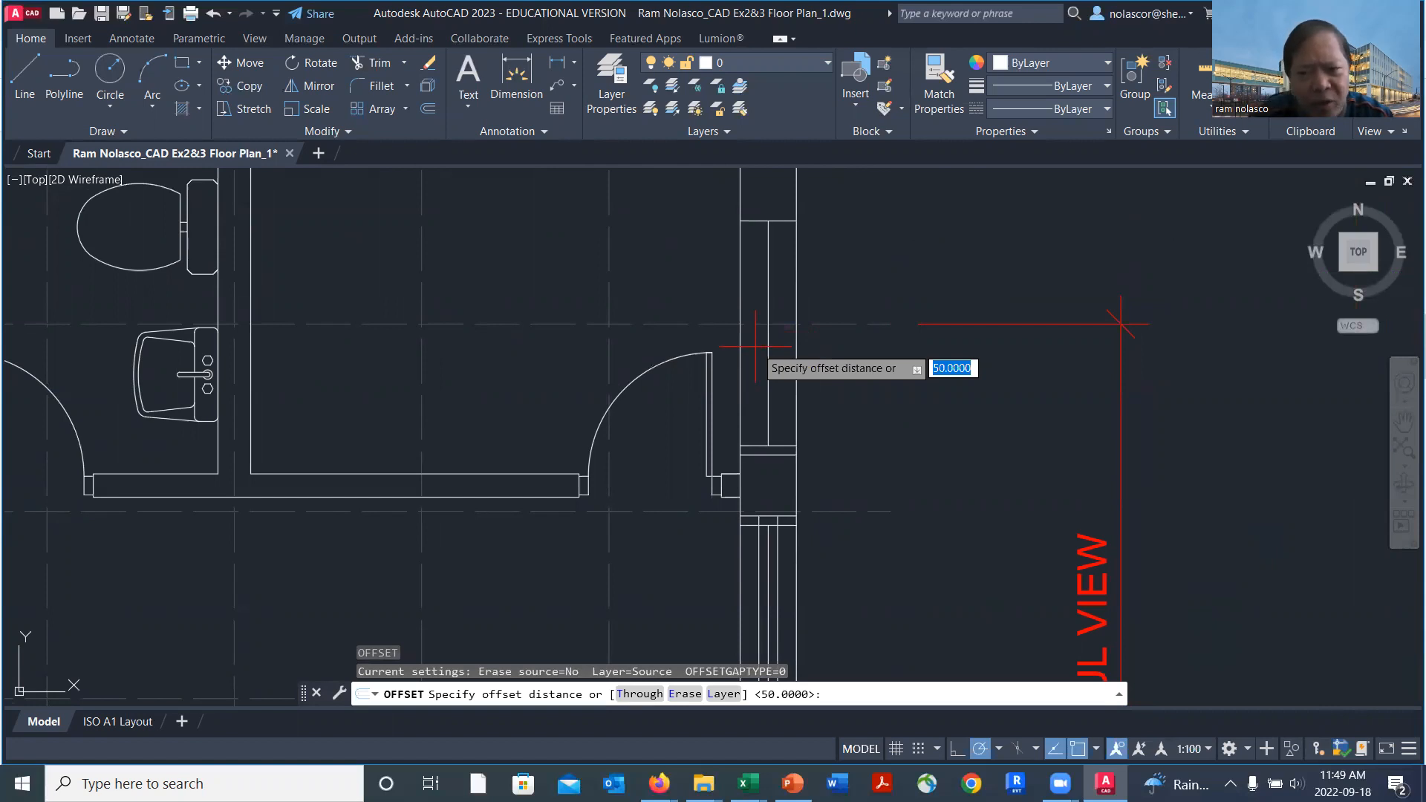
pyautogui.press('Return')
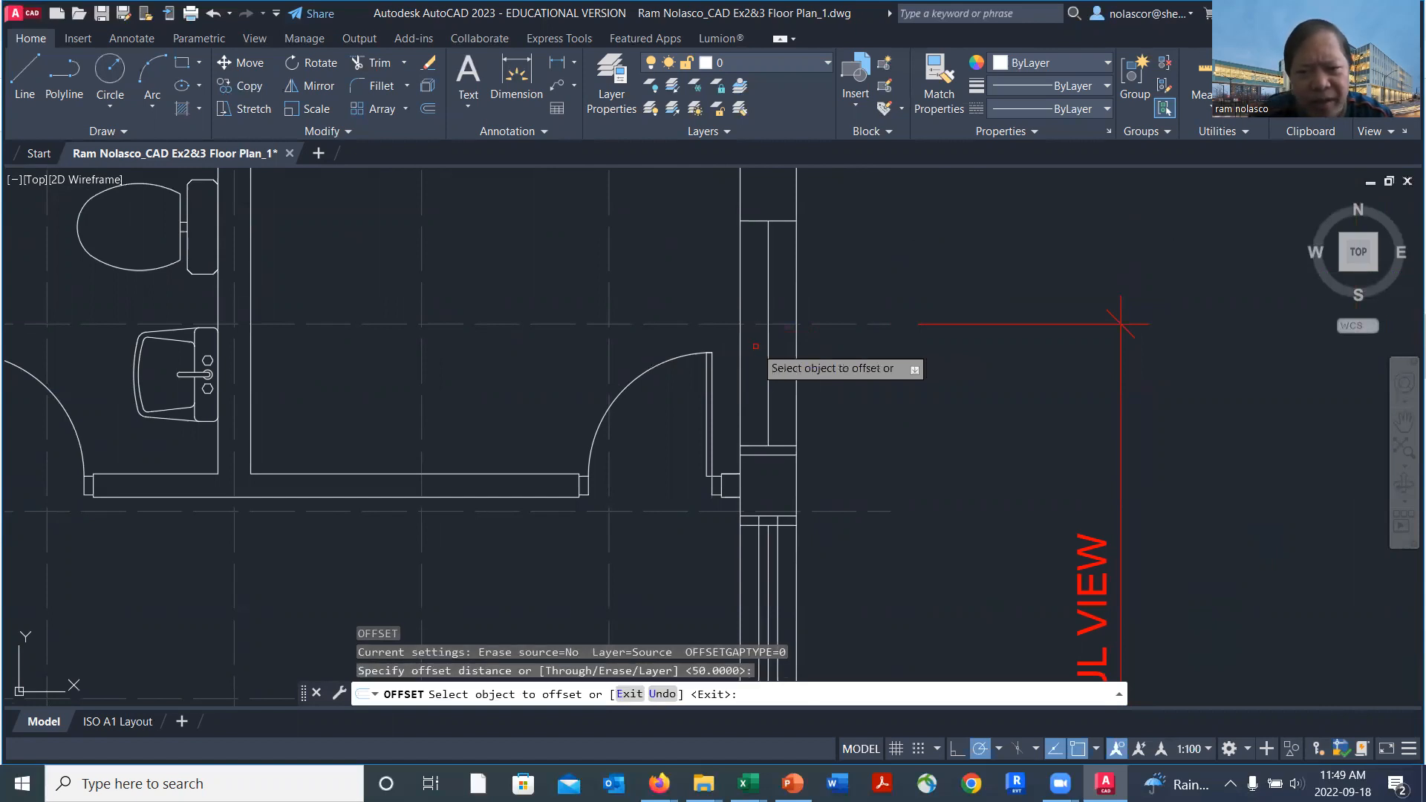
pyautogui.click(768, 349)
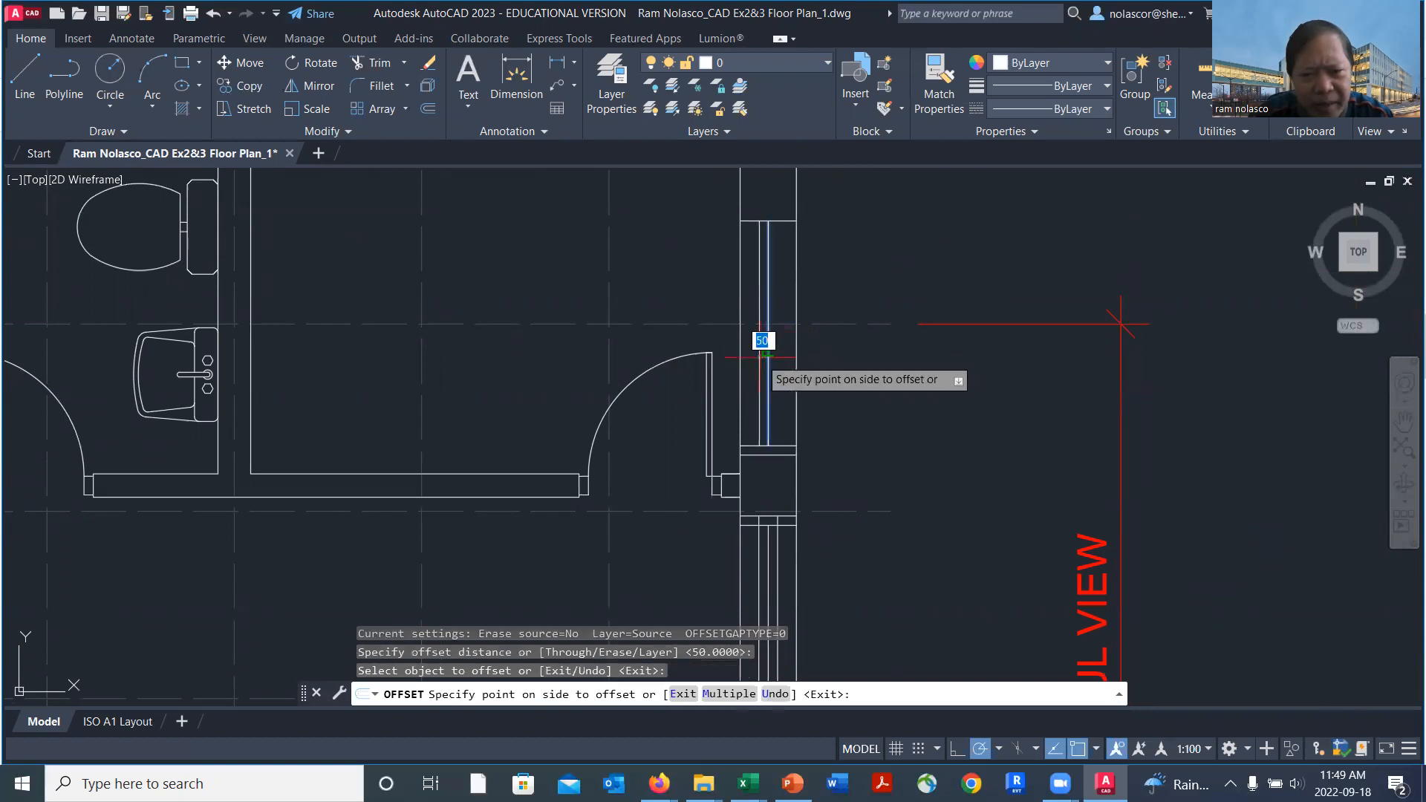
pyautogui.click(762, 357)
pyautogui.scroll(4, 780, 351)
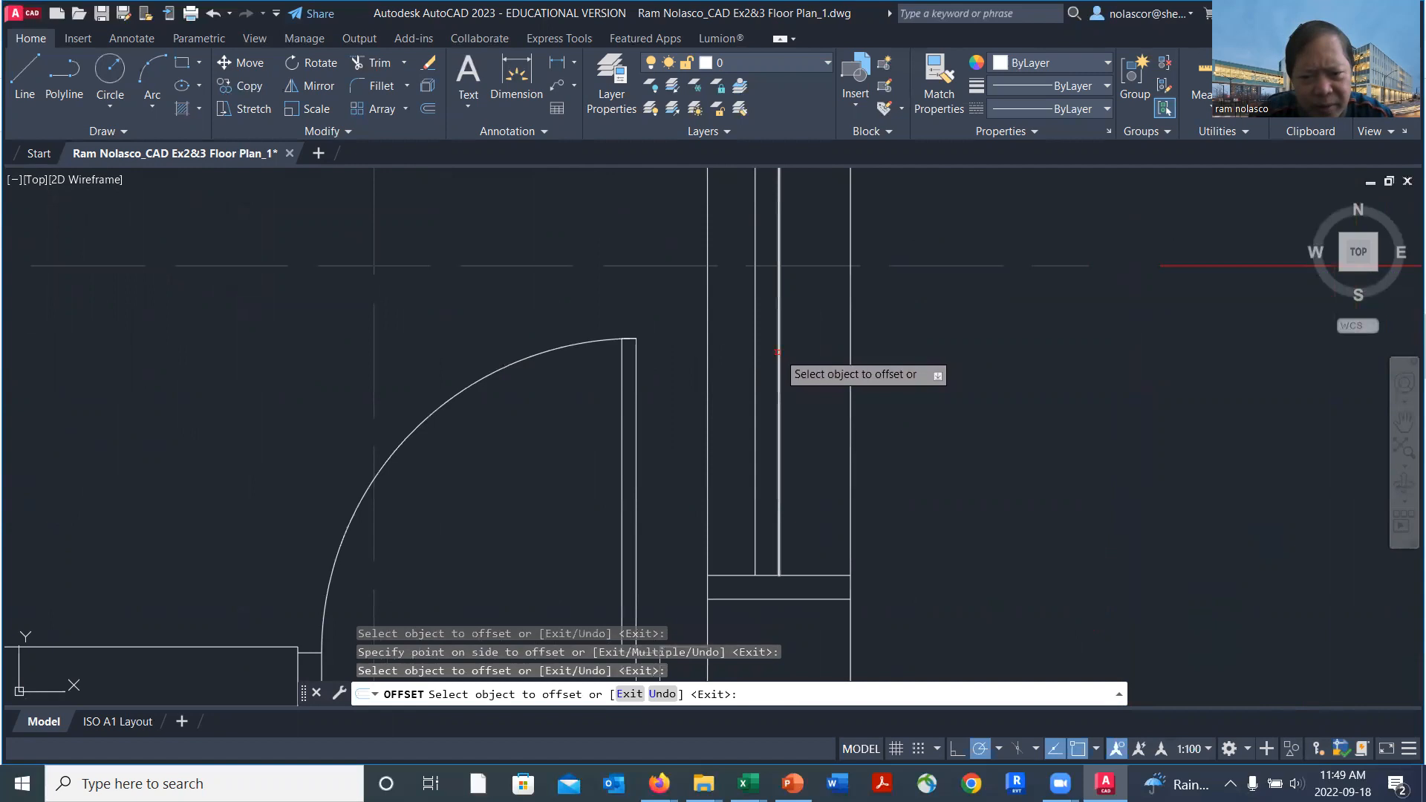
pyautogui.click(779, 350)
pyautogui.click(799, 355)
pyautogui.scroll(-5, 821, 375)
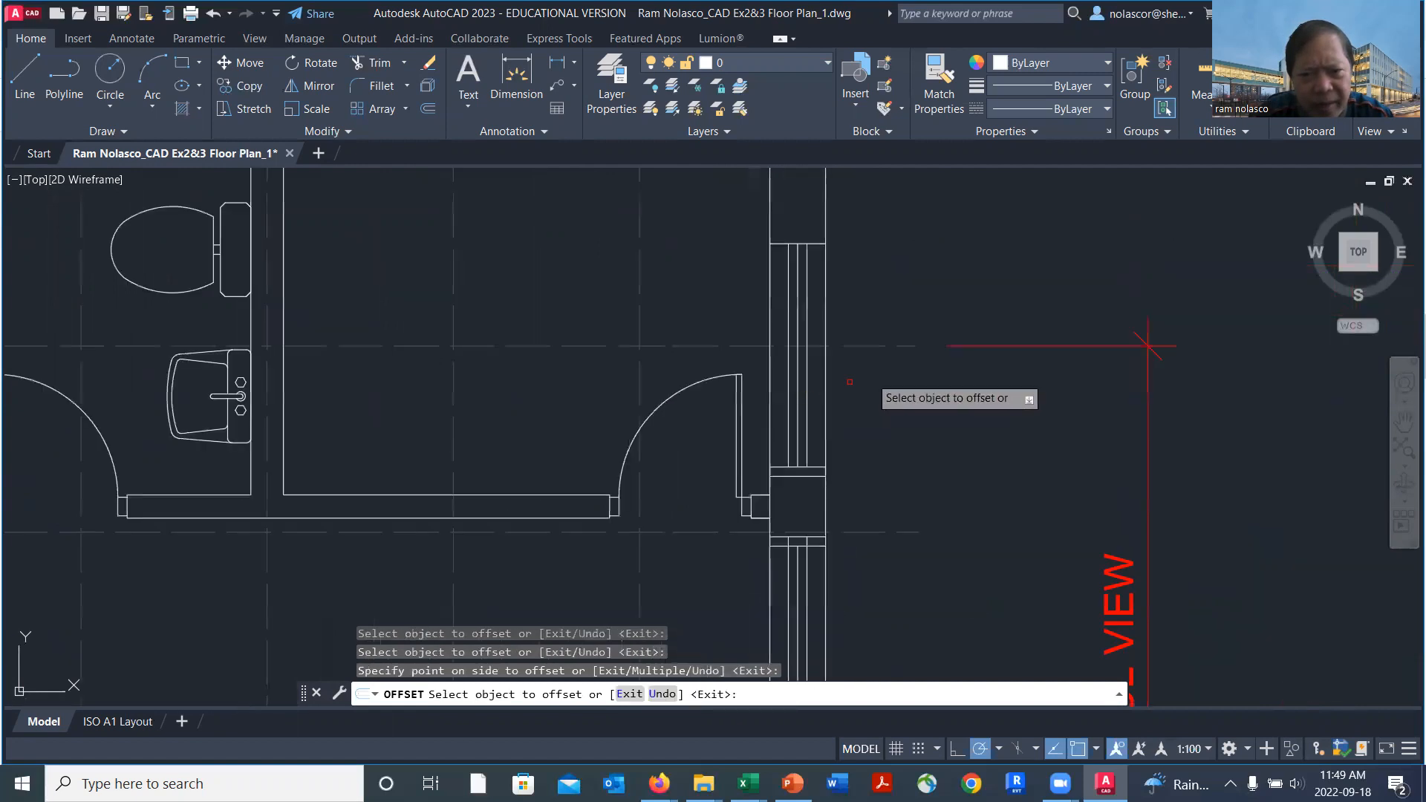
pyautogui.scroll(-2, 902, 363)
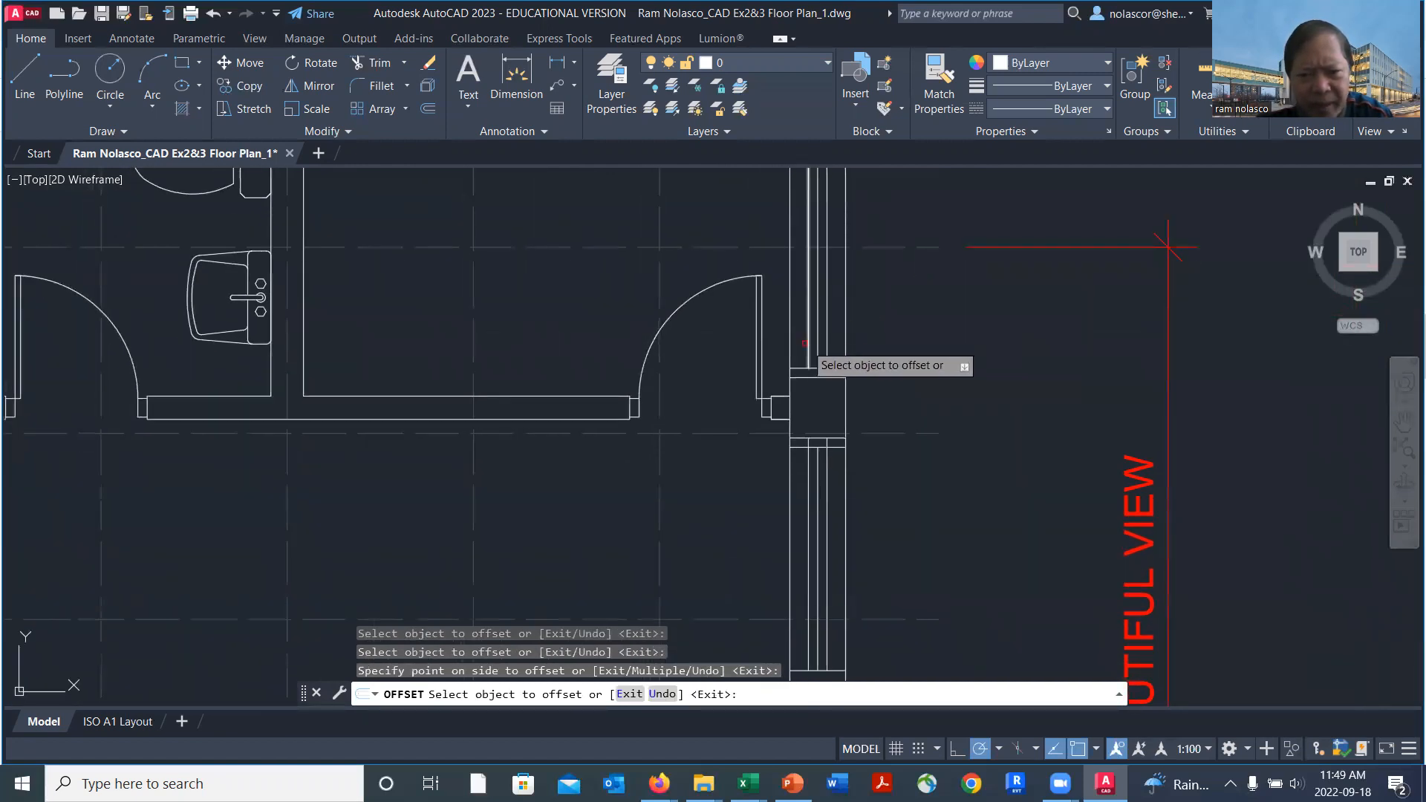
pyautogui.scroll(5, 829, 403)
pyautogui.press('Return')
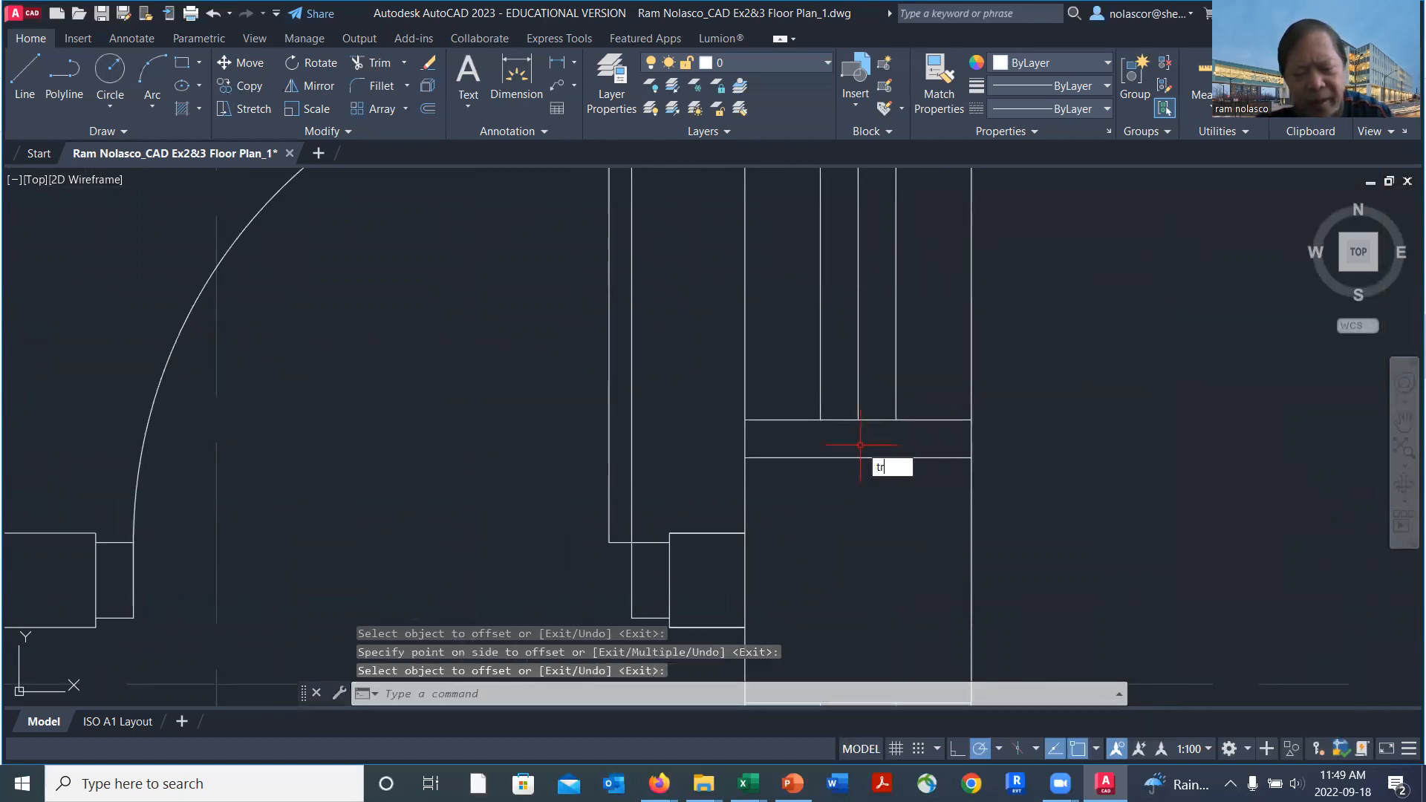
pyautogui.press('Return')
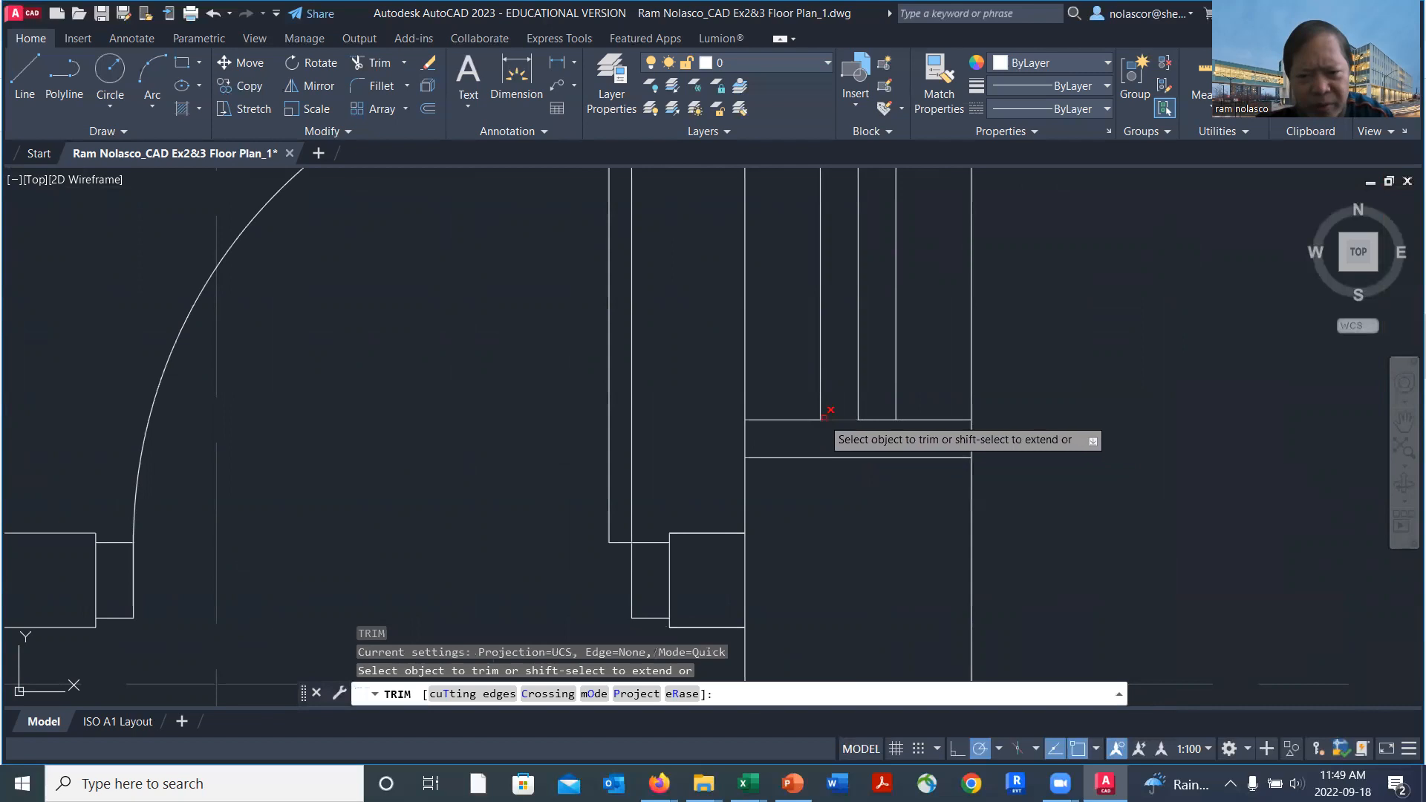
pyautogui.press('Return')
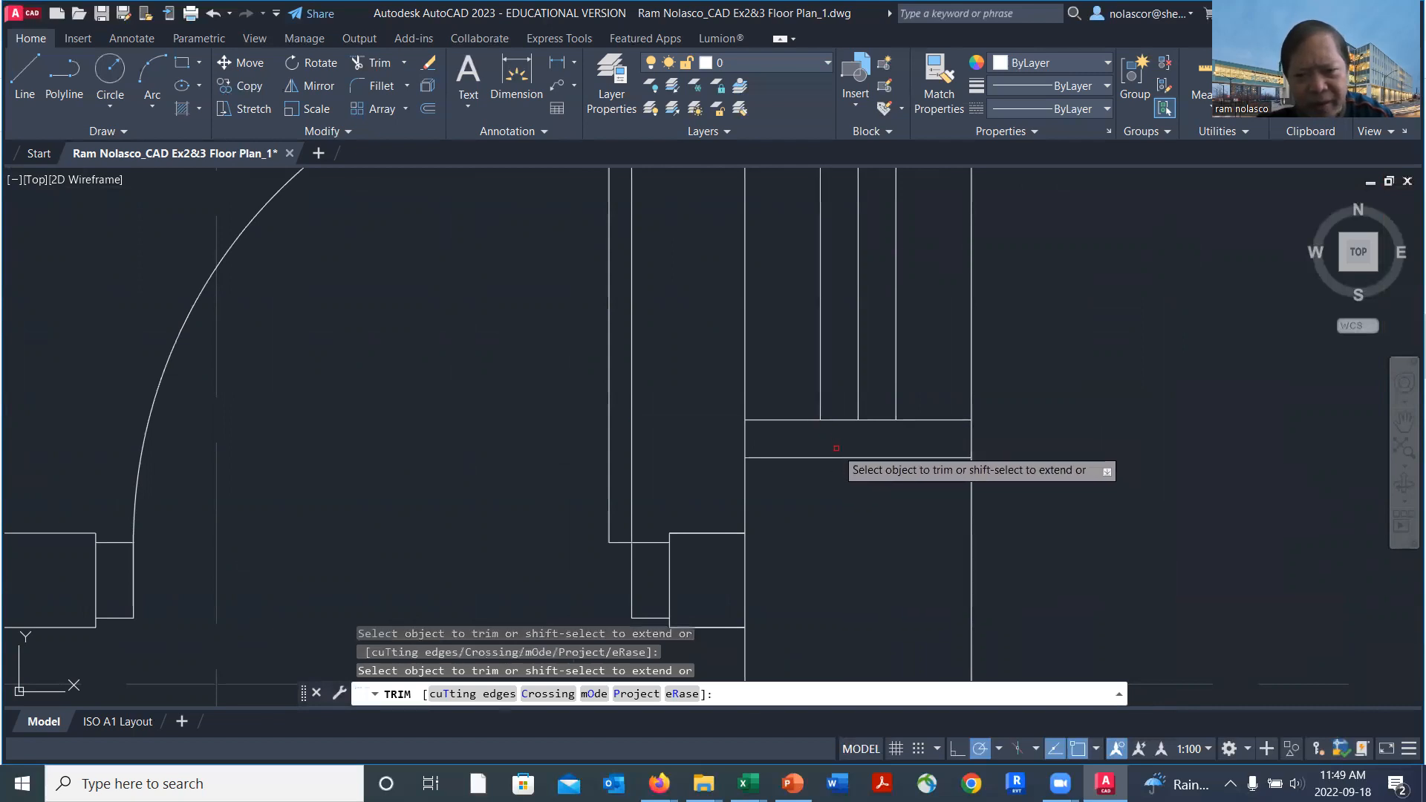
pyautogui.press('Escape')
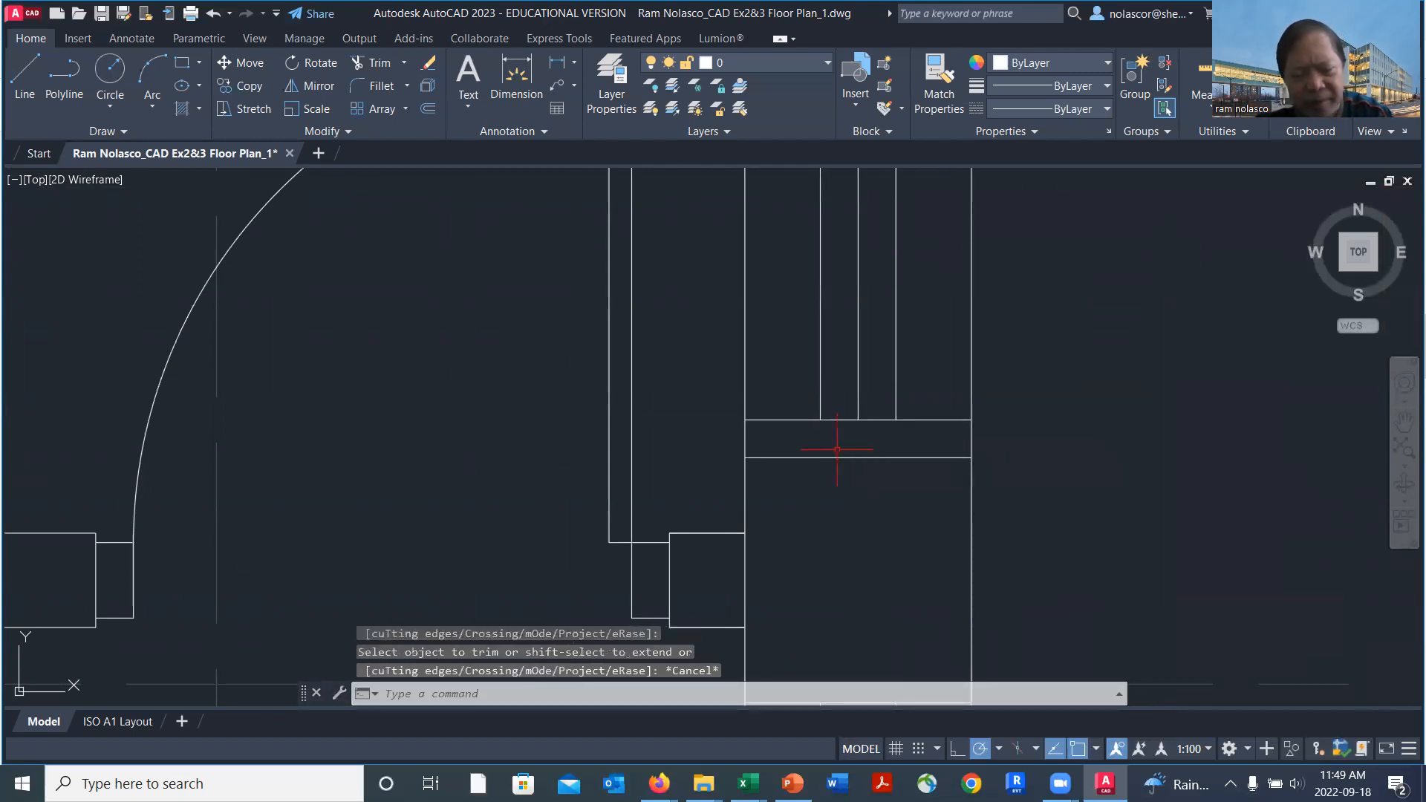
# Draw two short vertical lines continuing the upper window's offset lines down to the wall end line.
pyautogui.write('l')
pyautogui.press('Return')
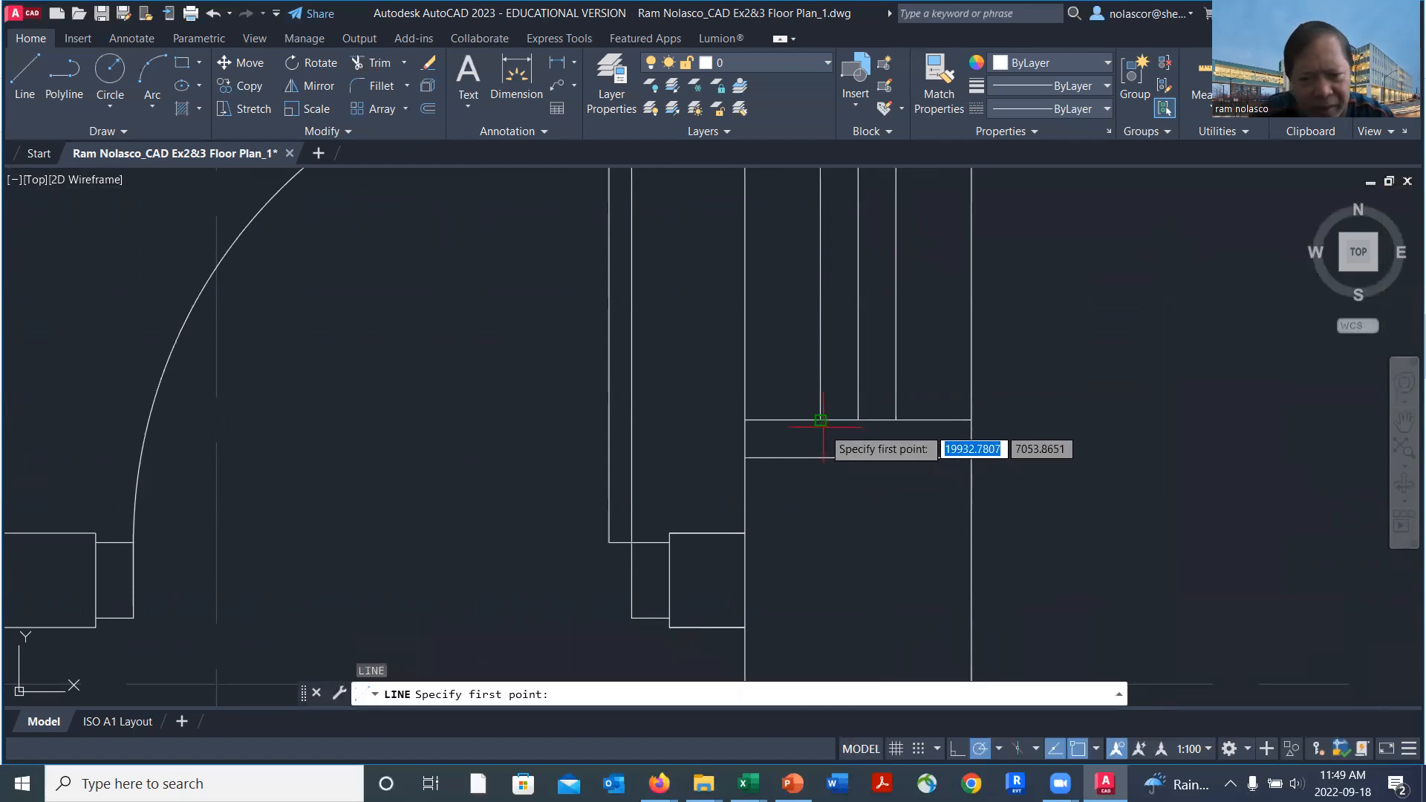
pyautogui.click(820, 421)
pyautogui.click(820, 458)
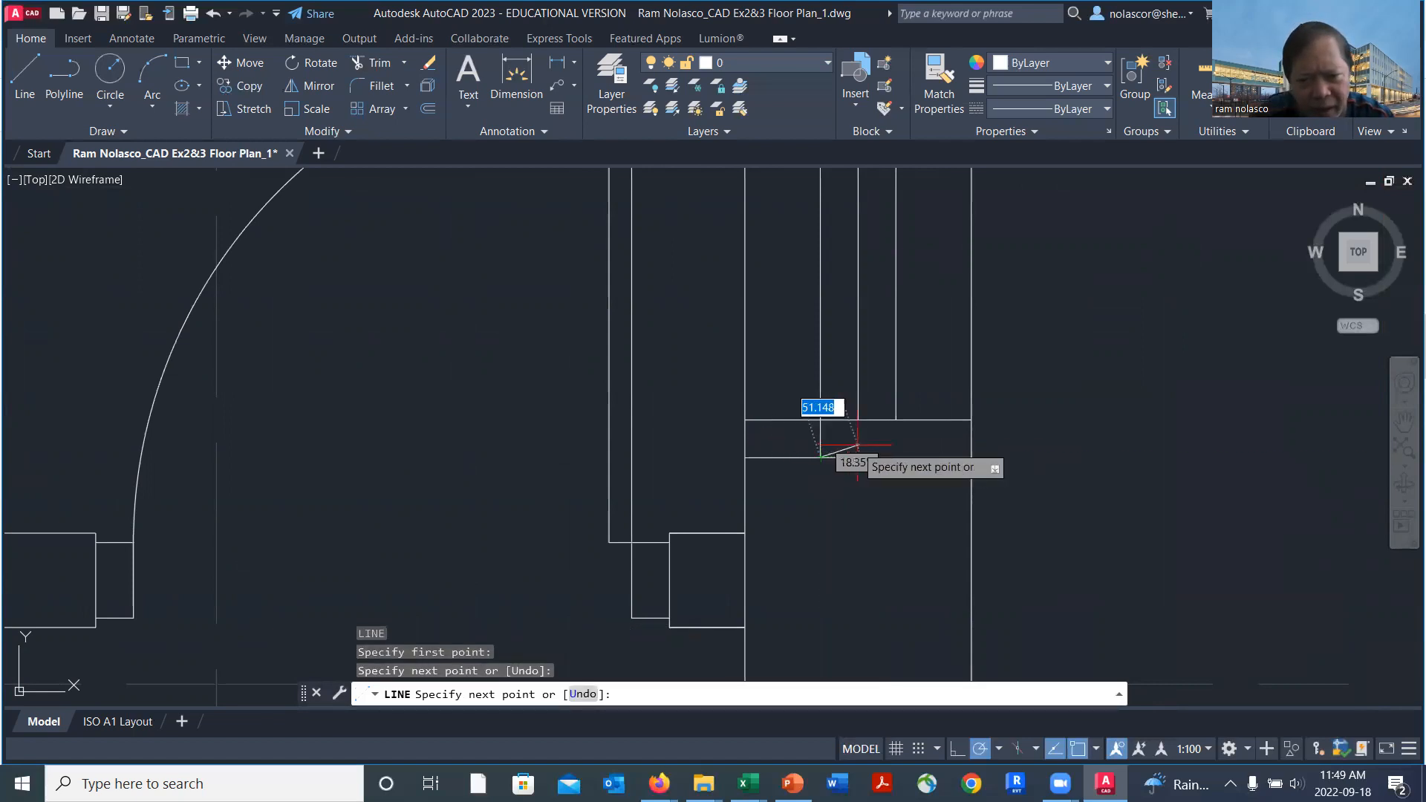
pyautogui.press('Return')
pyautogui.press('Return')
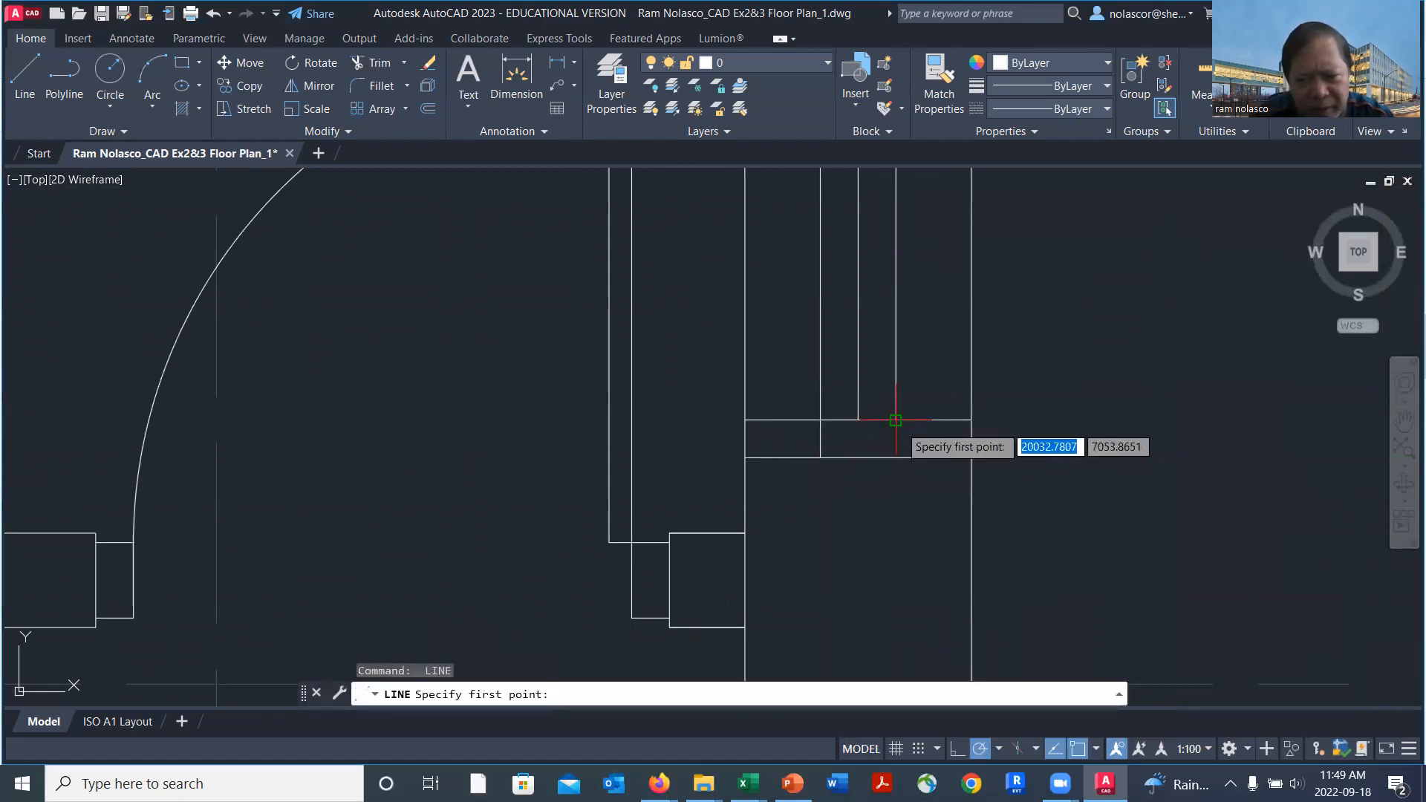
pyautogui.click(896, 421)
pyautogui.click(895, 458)
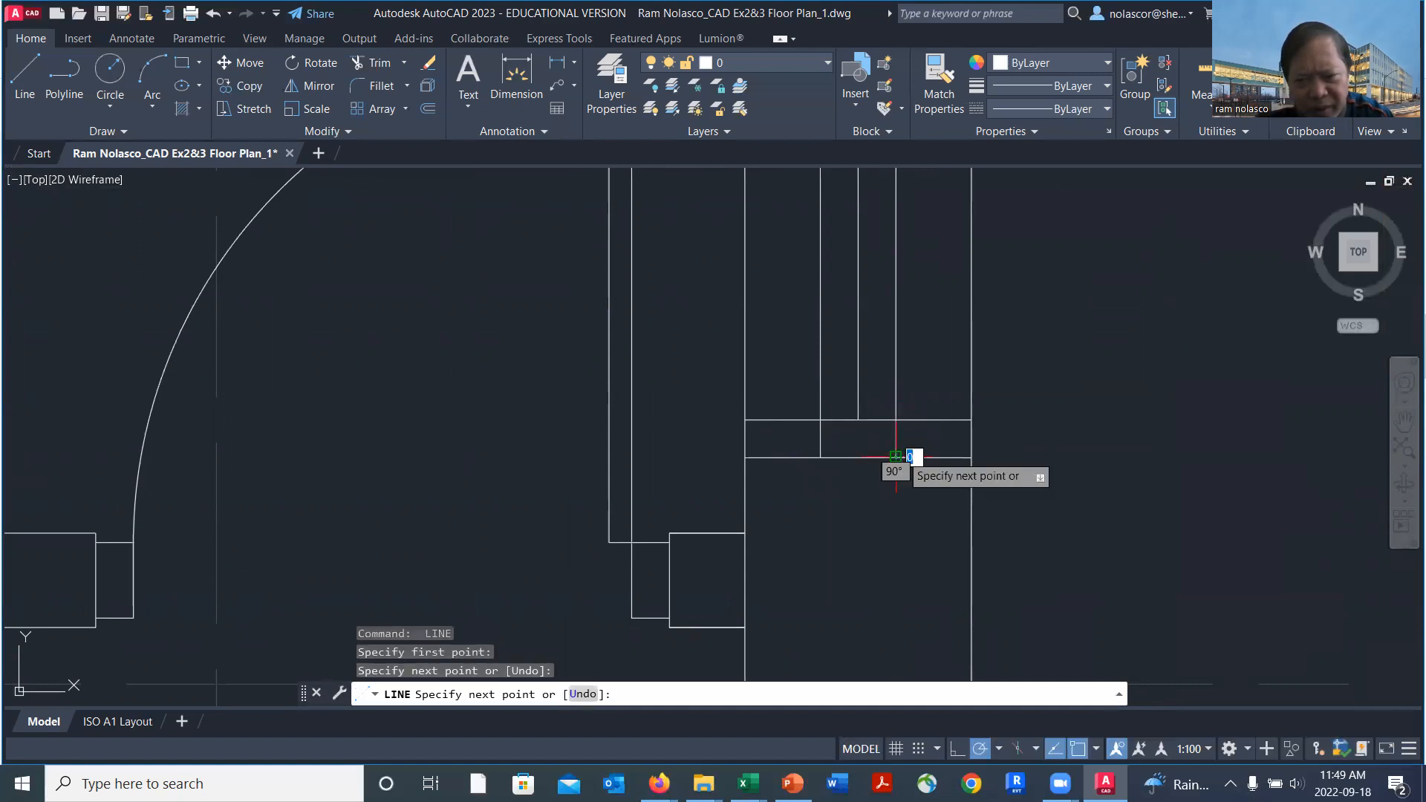
pyautogui.press('Return')
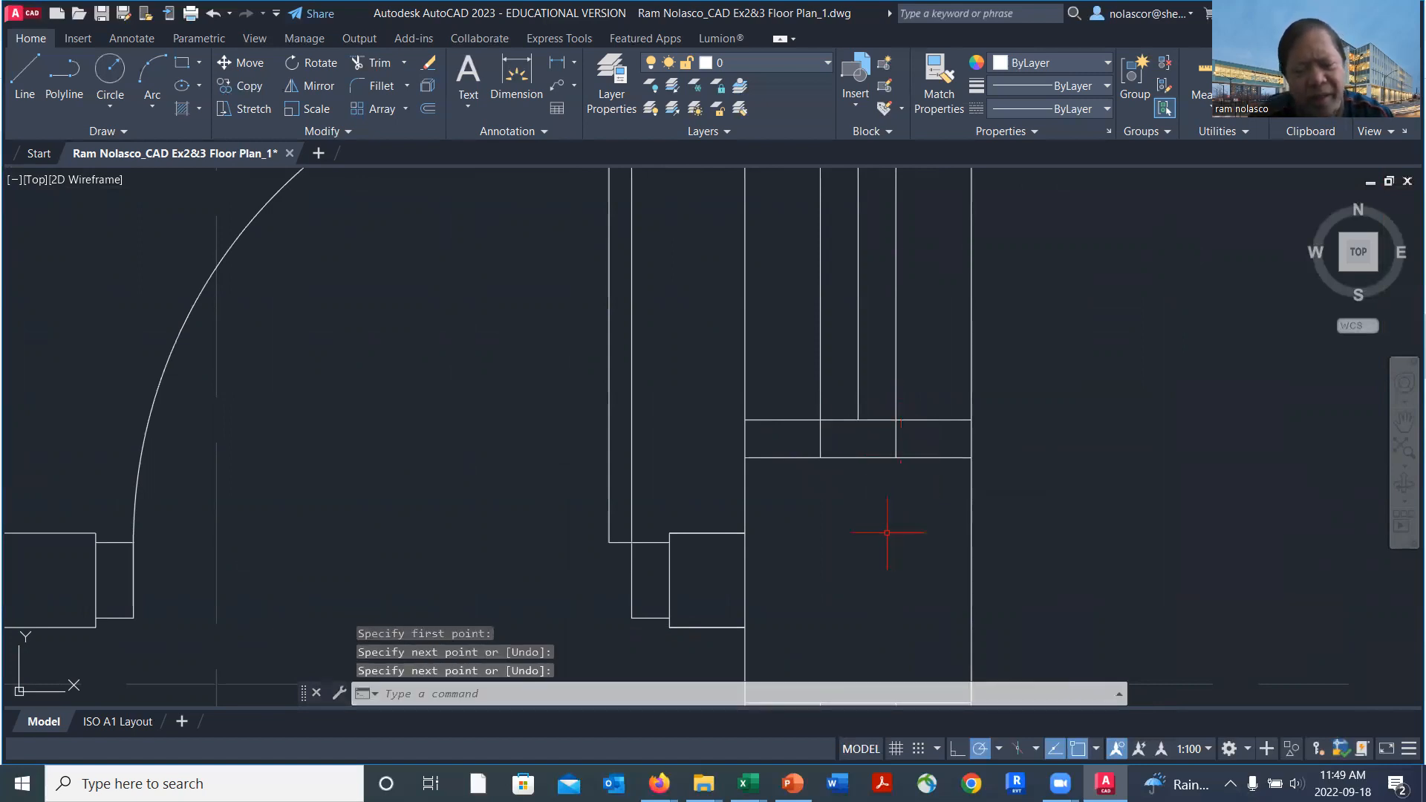
# Trim the wall face lines across the upper window opening and the frame line ends outside the narrow window frame.
pyautogui.write('tr')
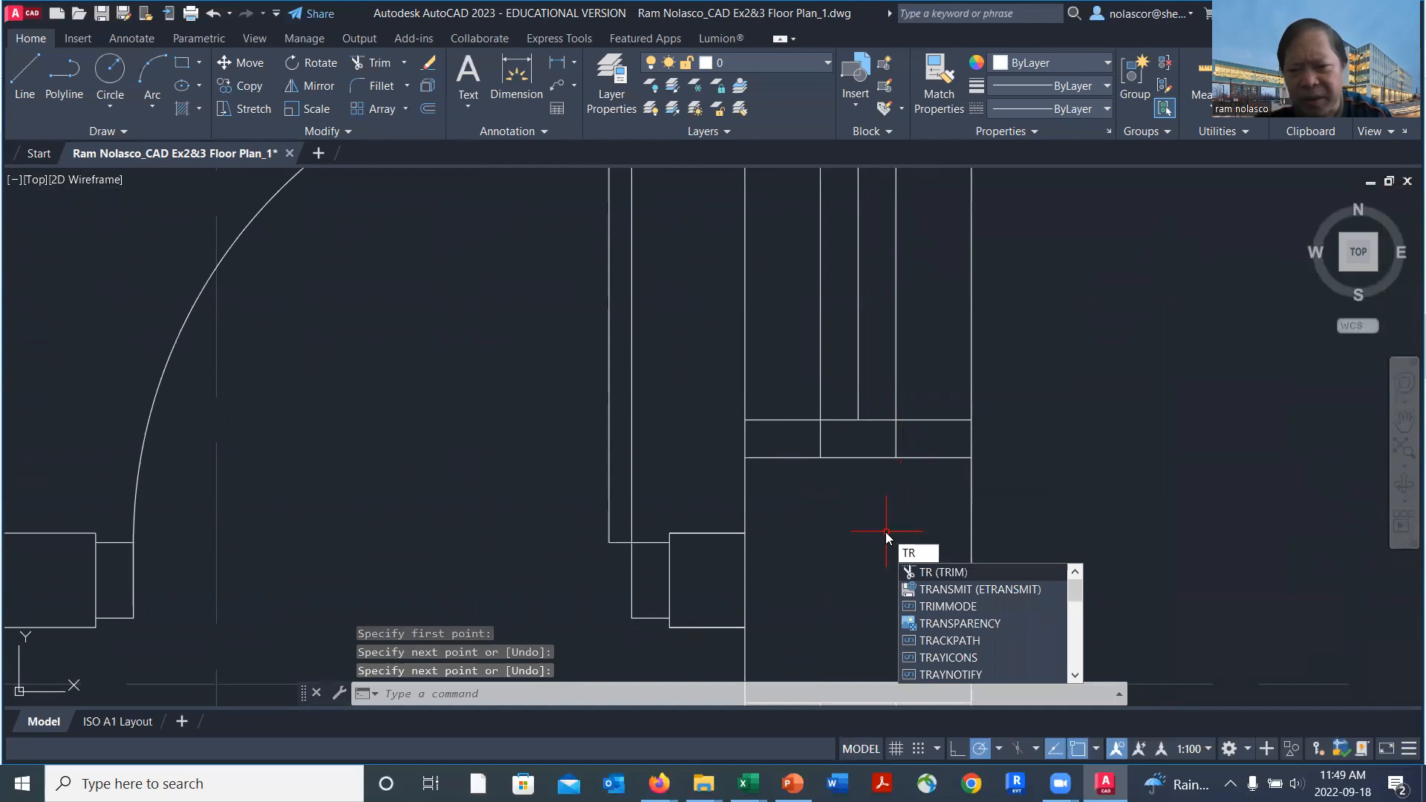
pyautogui.press('Return')
pyautogui.click(789, 420)
pyautogui.scroll(-4, 928, 419)
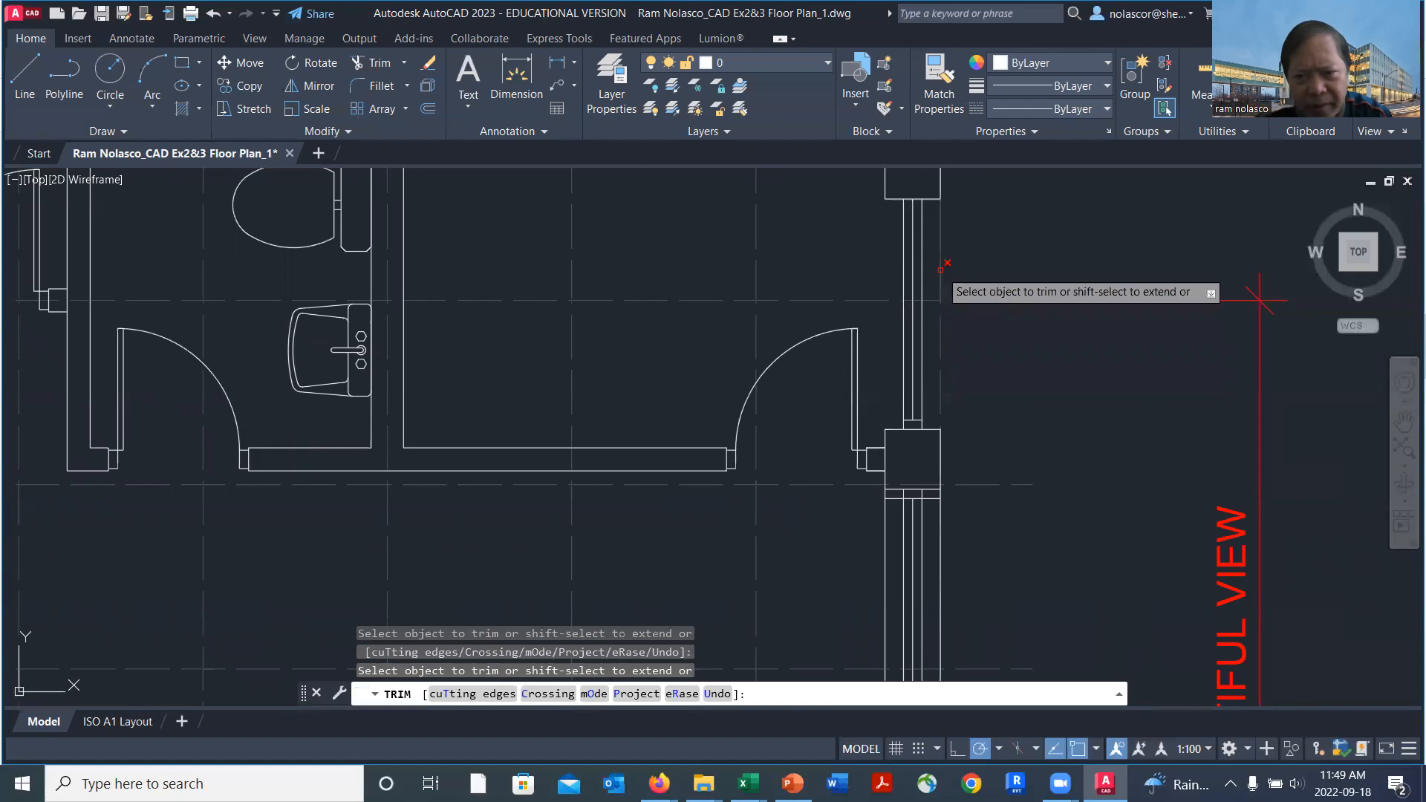
# Trim both wall face lines across the lower window opening, from the wall block down to the line closing the wall below it.
pyautogui.moveTo(1018, 520); pyautogui.dragTo(869, 292, button='middle')
pyautogui.scroll(5, 783, 242)
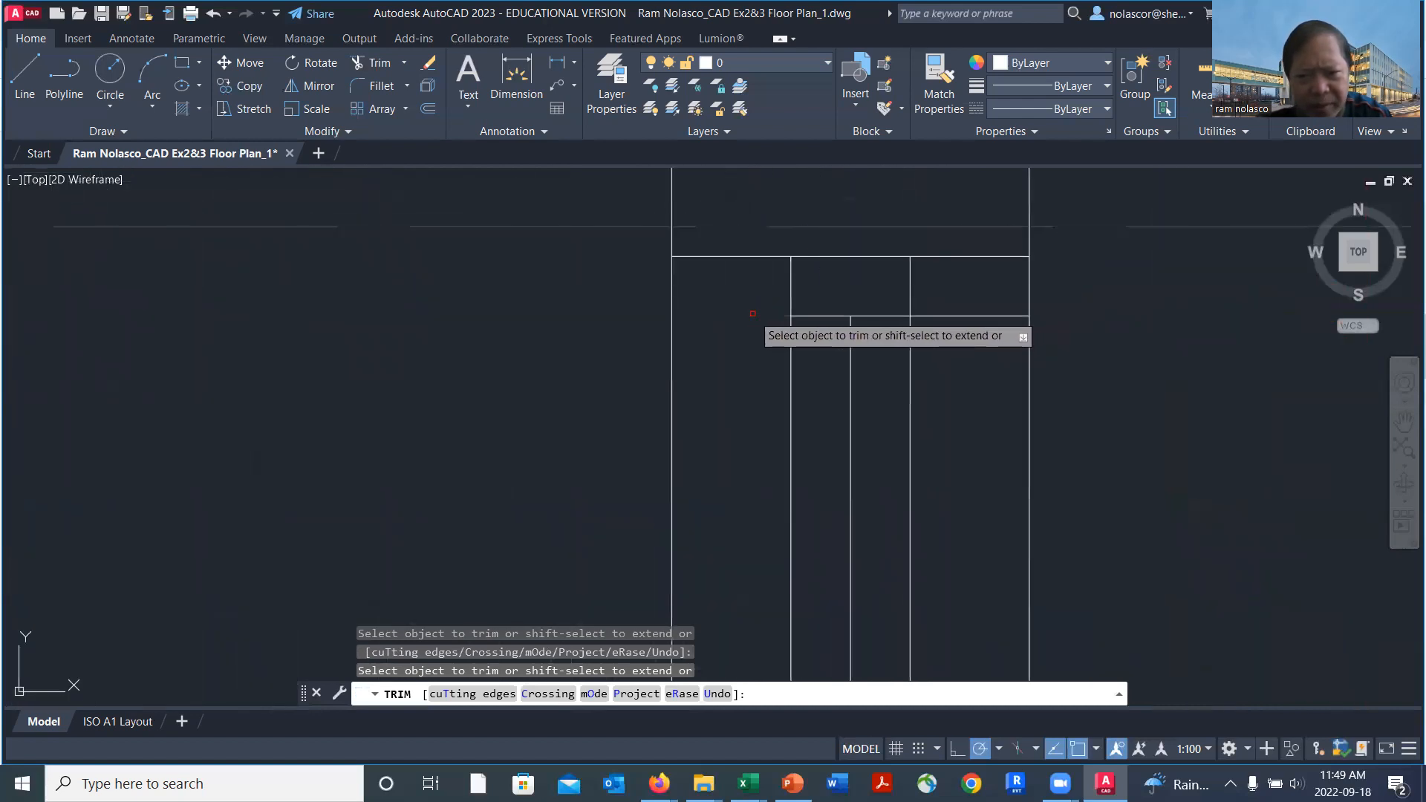
pyautogui.scroll(-3, 965, 414)
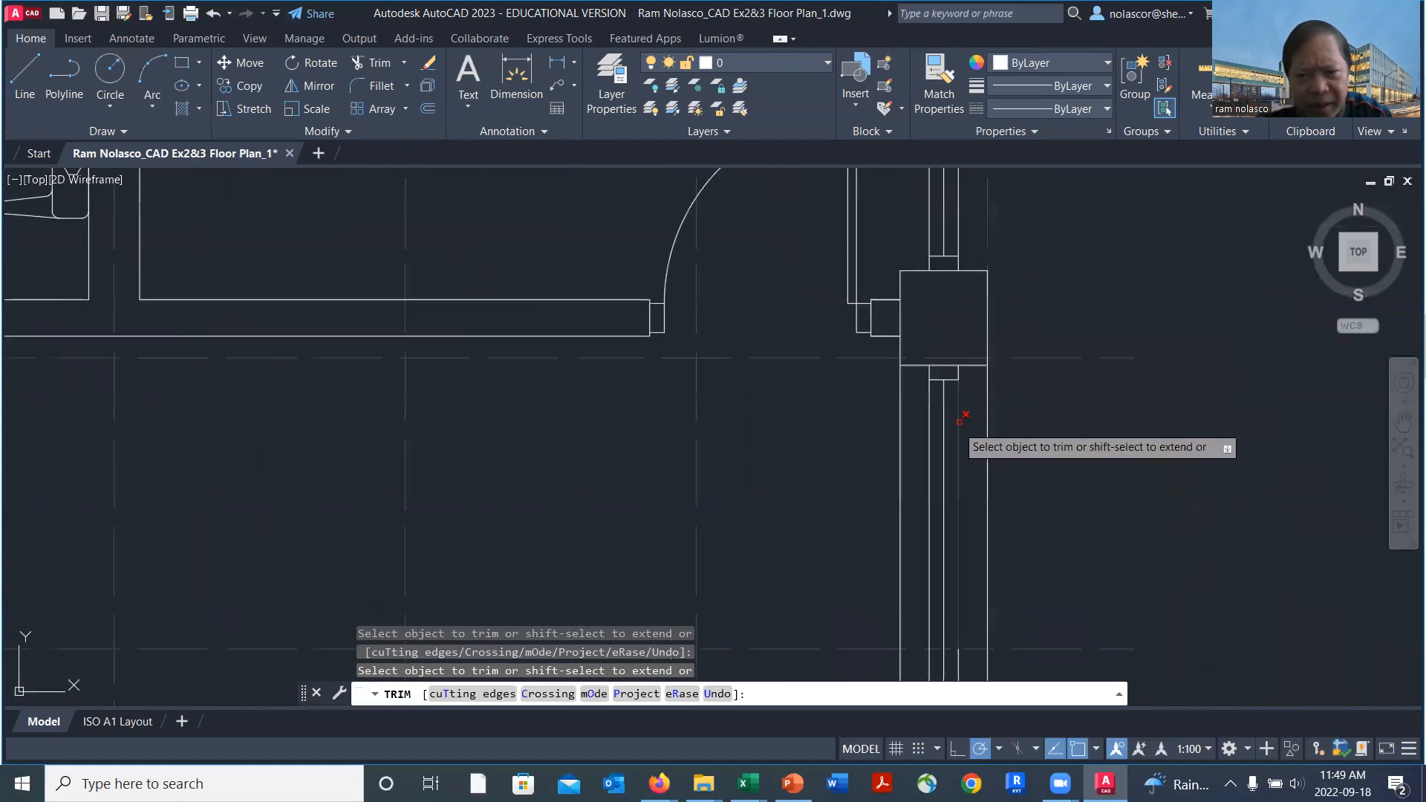
pyautogui.click(901, 470)
pyautogui.click(905, 471)
pyautogui.scroll(-6, 875, 465)
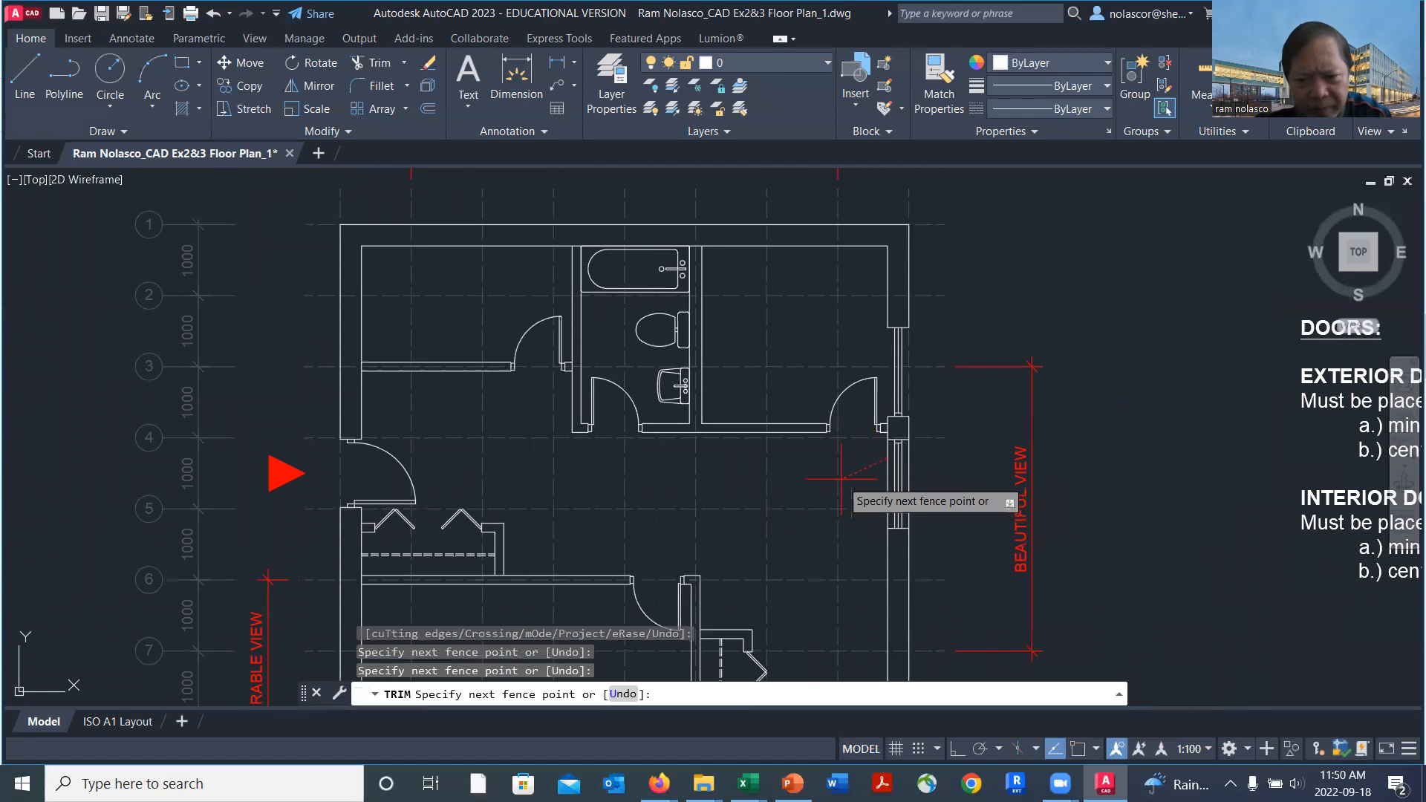
pyautogui.scroll(5, 854, 478)
pyautogui.press('Return')
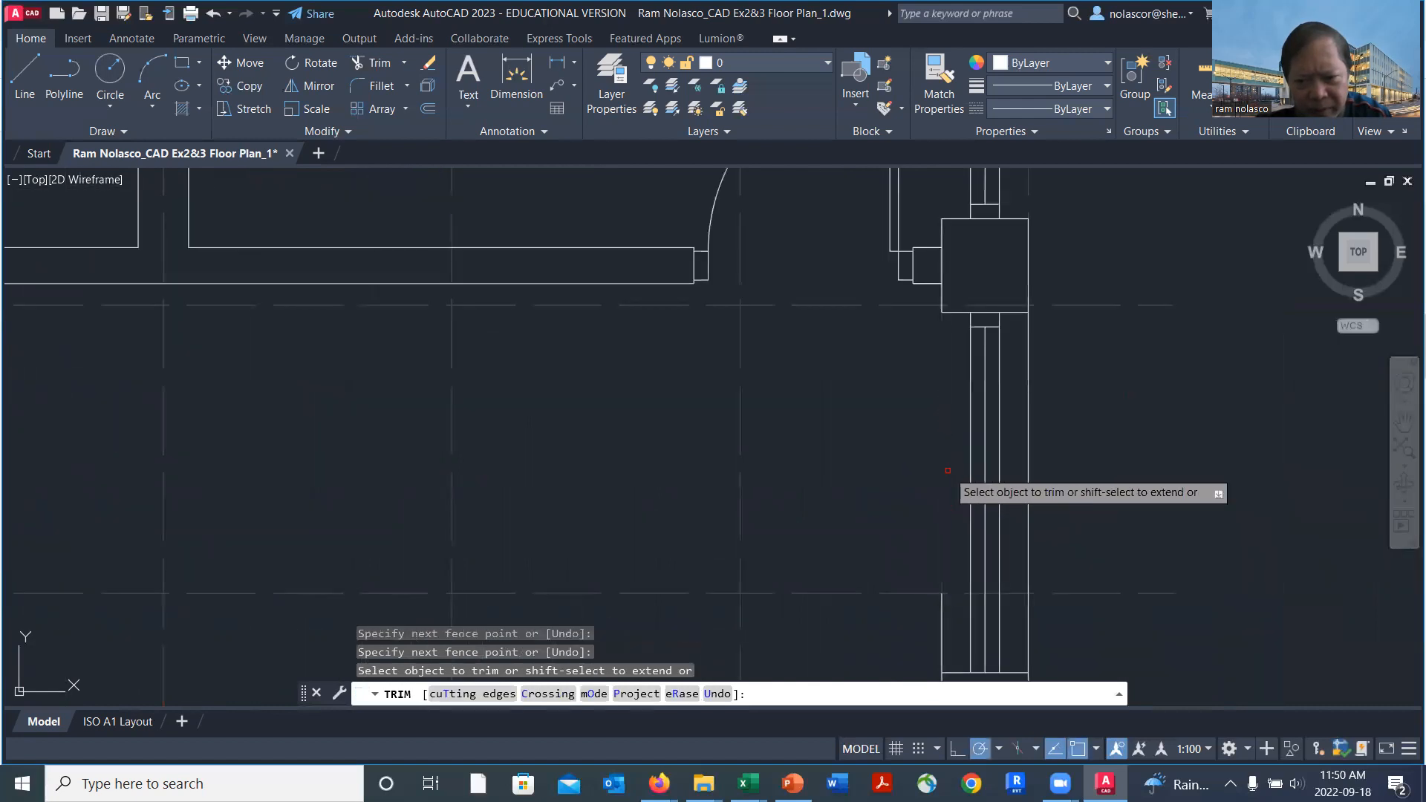
pyautogui.moveTo(1112, 601); pyautogui.dragTo(1075, 438, button='middle')
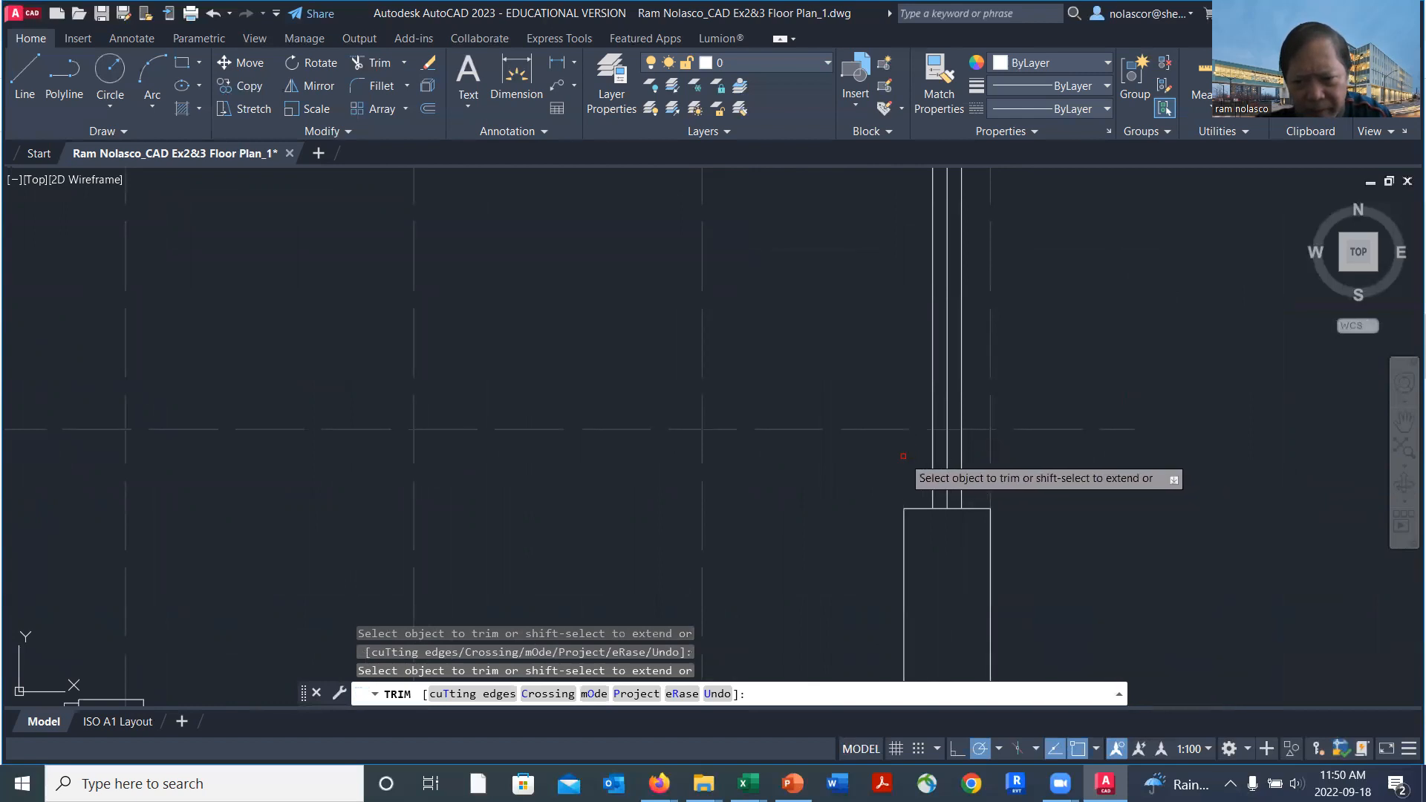
pyautogui.scroll(-5, 1055, 457)
pyautogui.moveTo(1026, 432); pyautogui.dragTo(997, 439, button='middle')
pyautogui.scroll(-2, 1000, 477)
pyautogui.moveTo(1016, 506); pyautogui.dragTo(998, 465, button='middle')
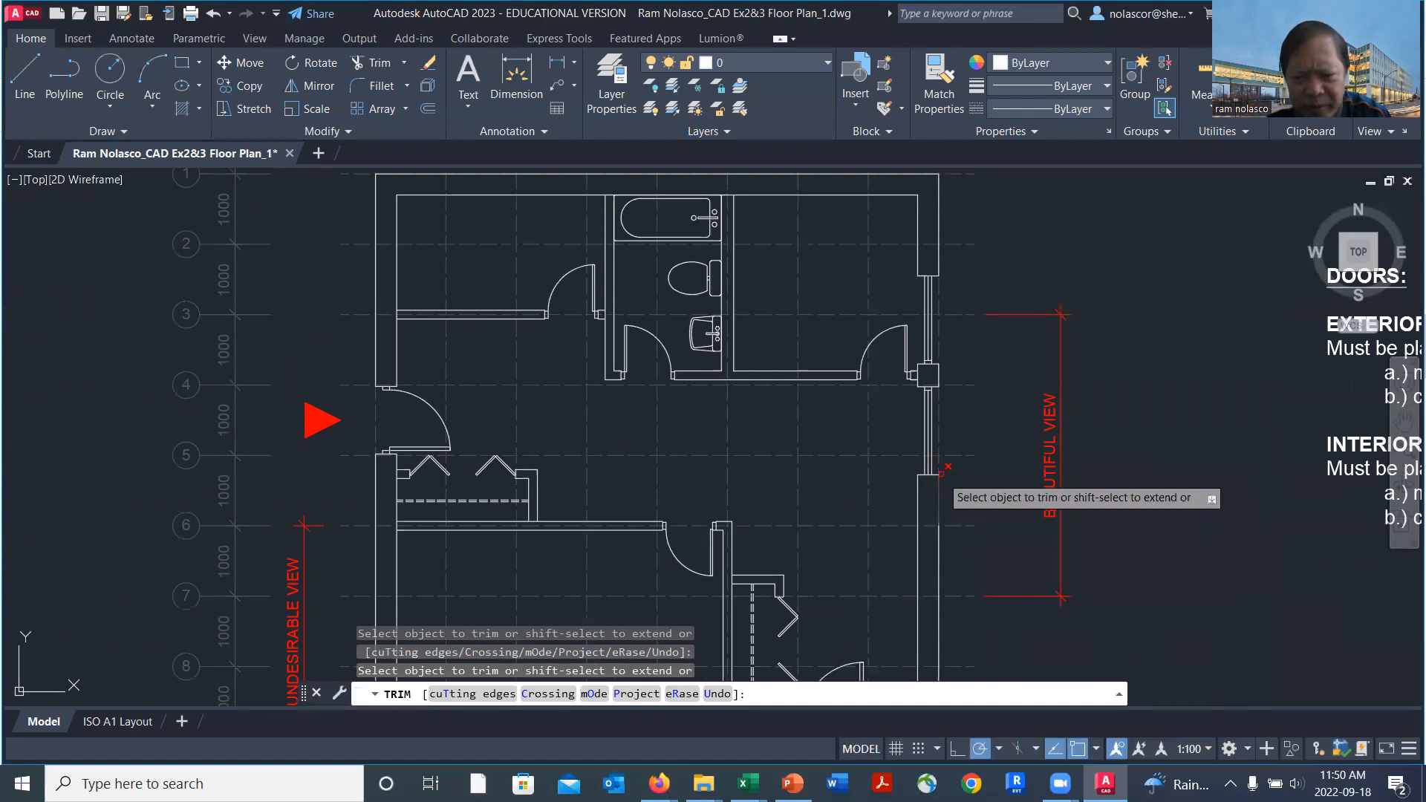
pyautogui.scroll(7, 940, 484)
pyautogui.press('Return')
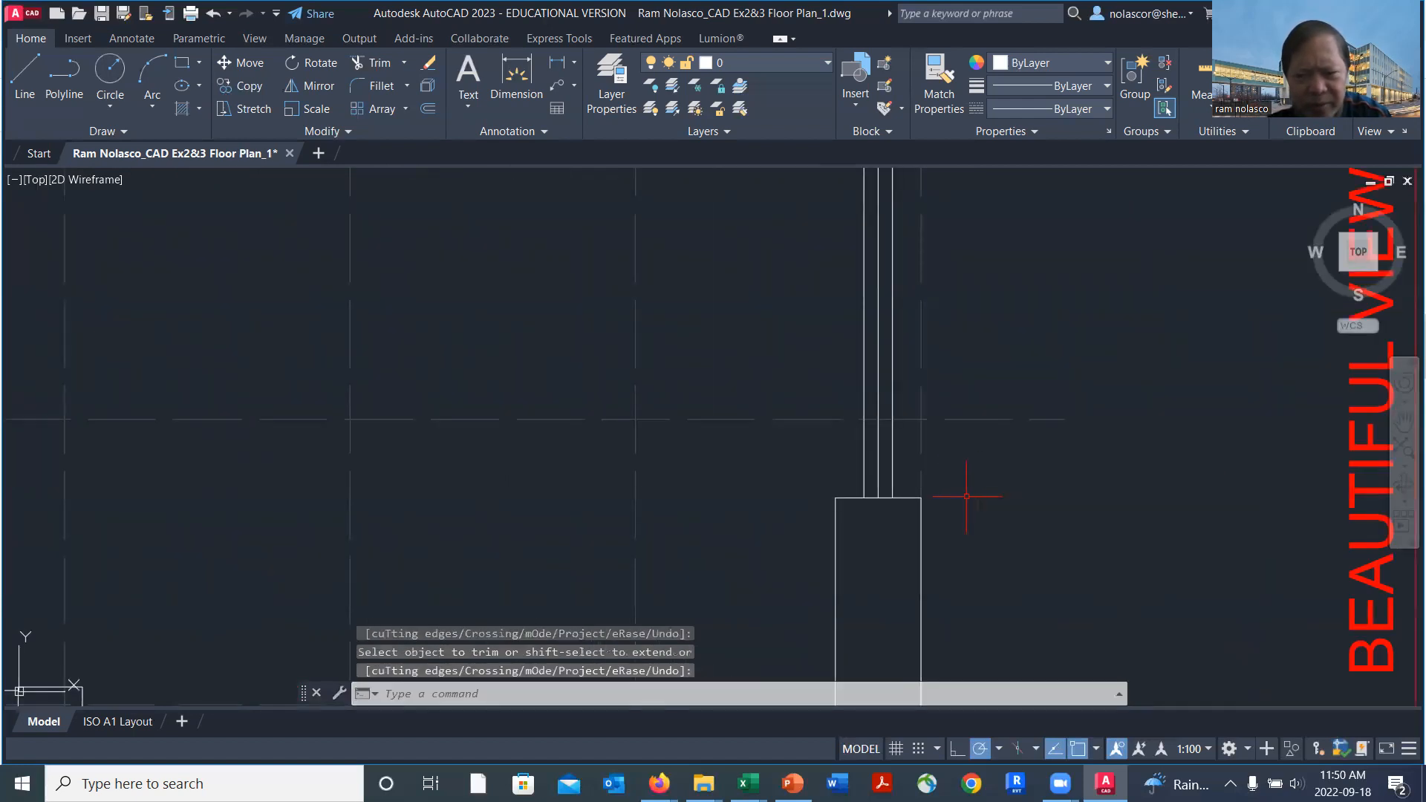
# Erase the horizontal wall end line at the lower end of the lower window.
pyautogui.write('e')
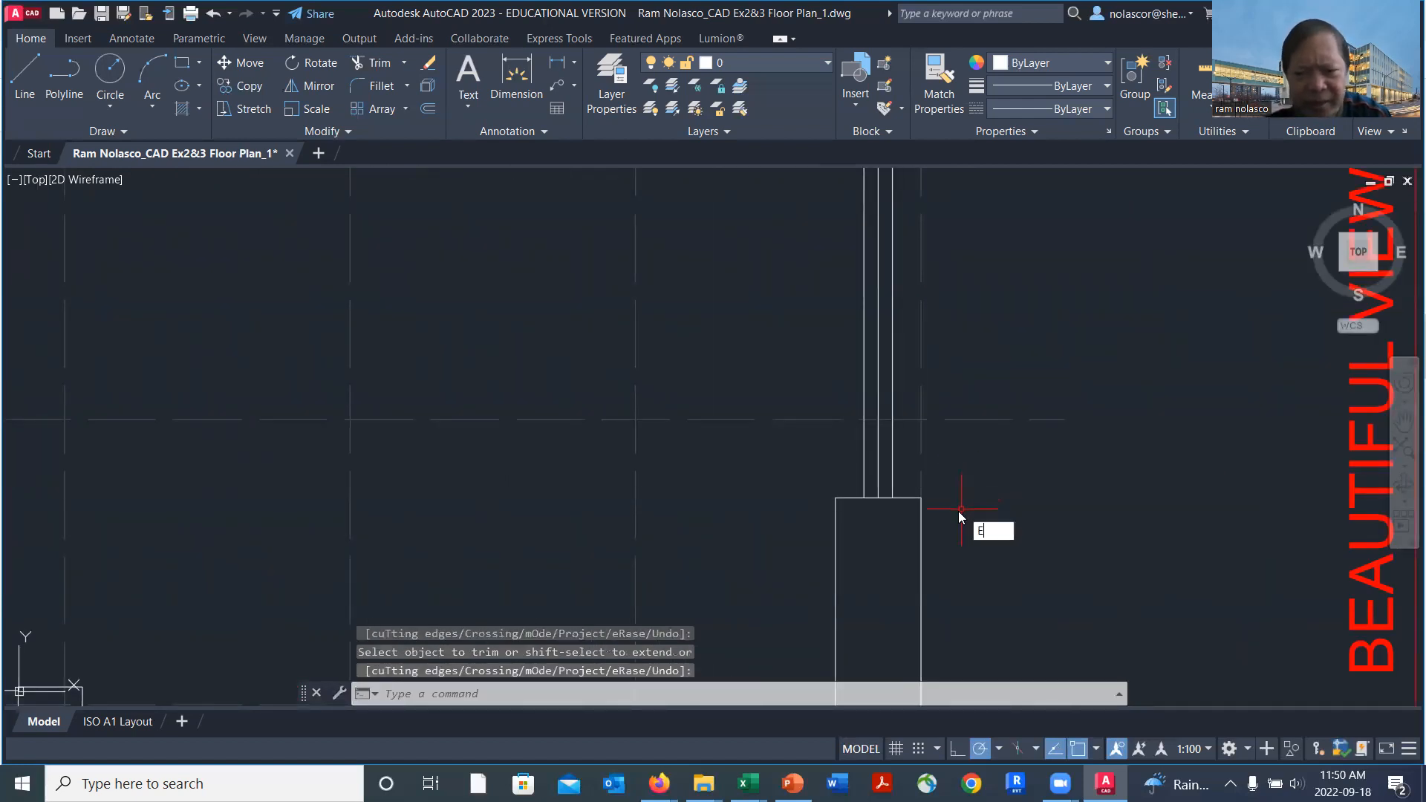
pyautogui.press('Return')
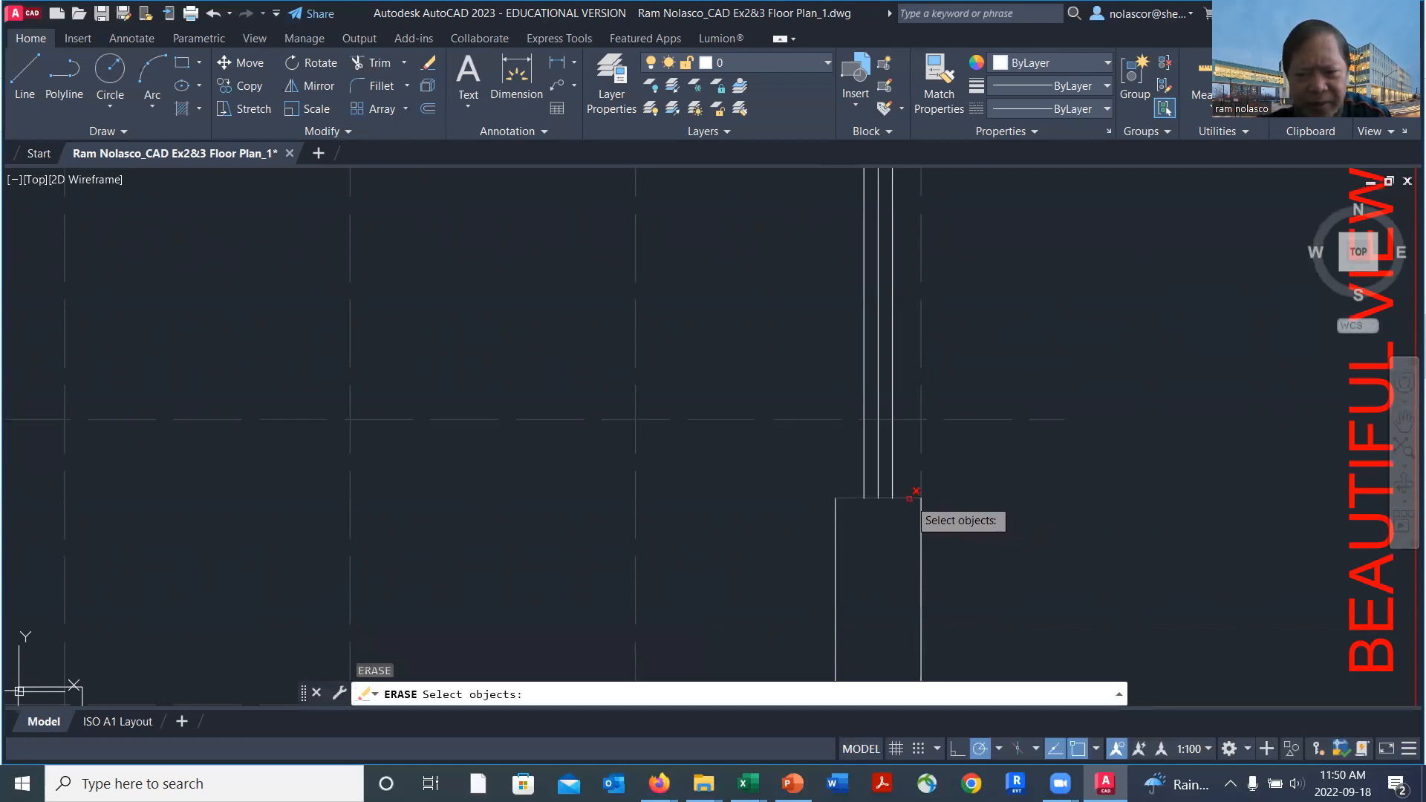
pyautogui.click(910, 498)
pyautogui.press('Return')
pyautogui.scroll(-2, 999, 475)
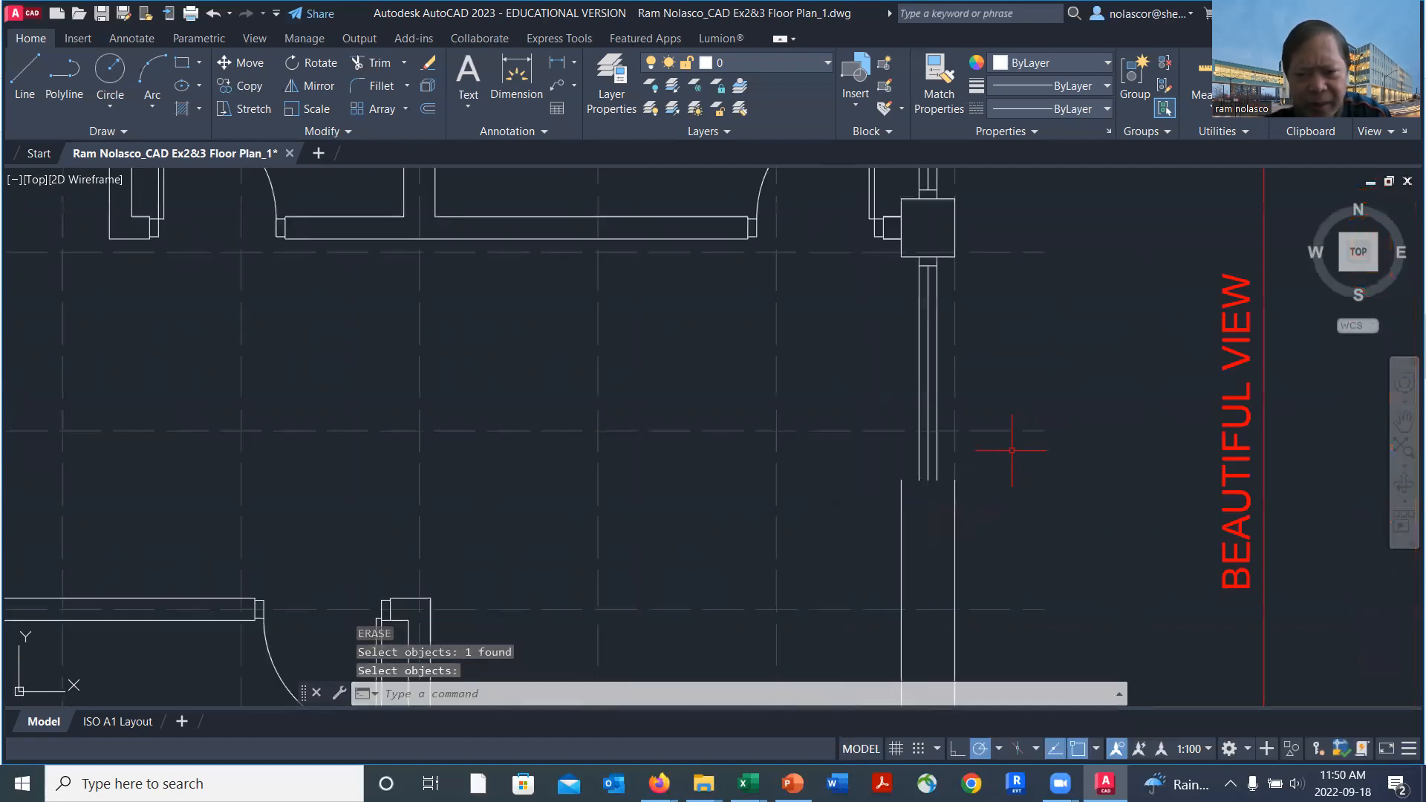
# Erase the two wall face lines of the east wall running down from the lower window.
pyautogui.scroll(-5, 1073, 554)
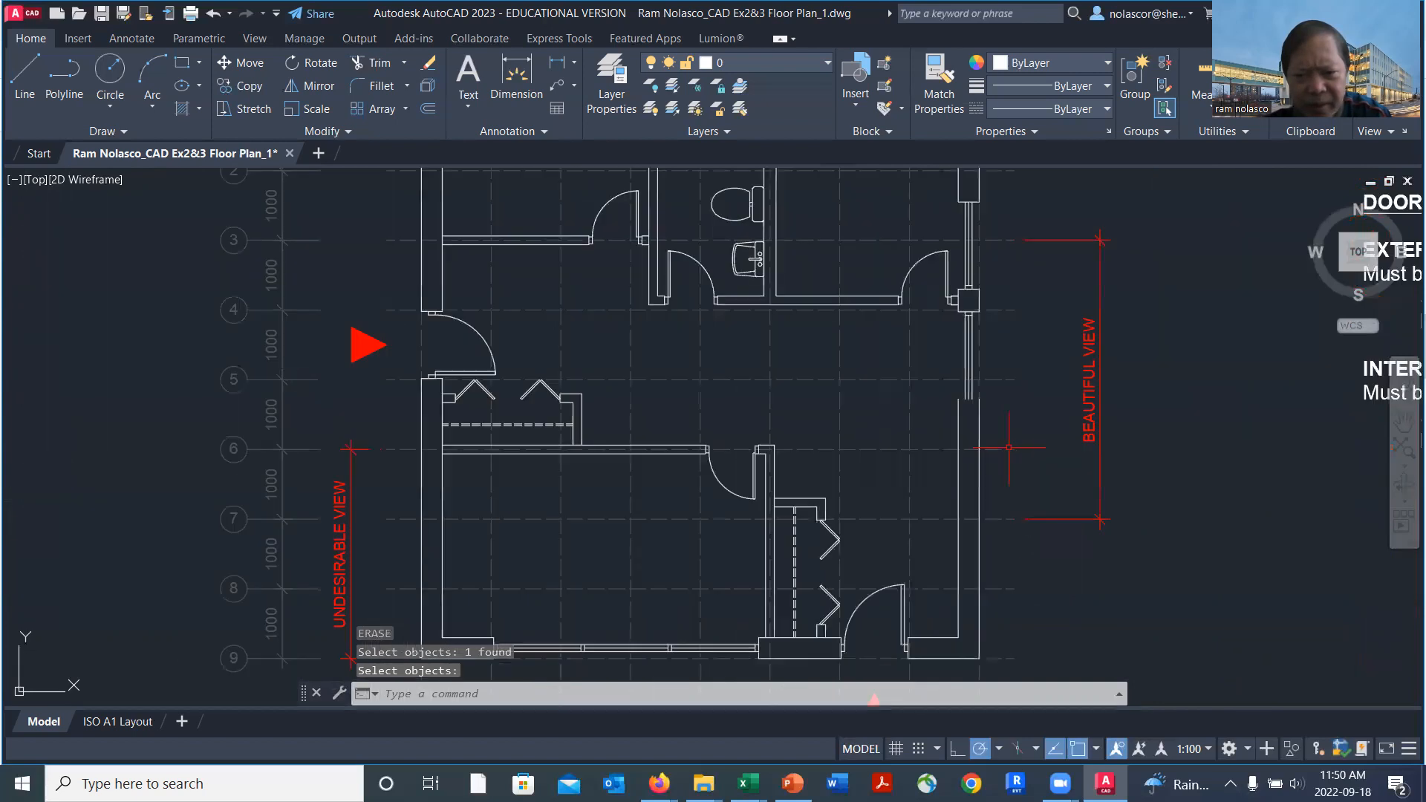
pyautogui.scroll(2, 1002, 472)
pyautogui.press('Return')
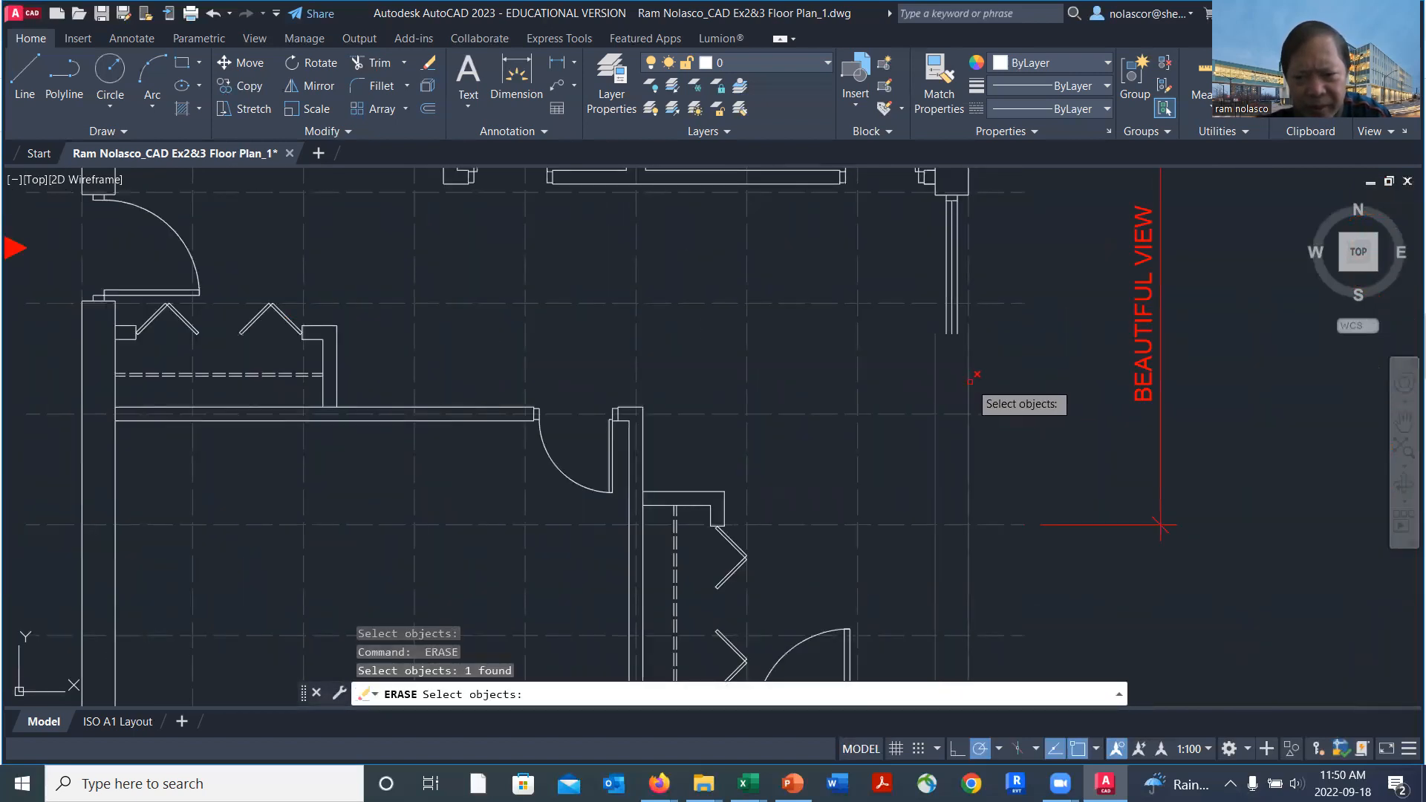
pyautogui.click(971, 380)
pyautogui.press('Return')
pyautogui.moveTo(1019, 357); pyautogui.dragTo(1036, 531, button='middle')
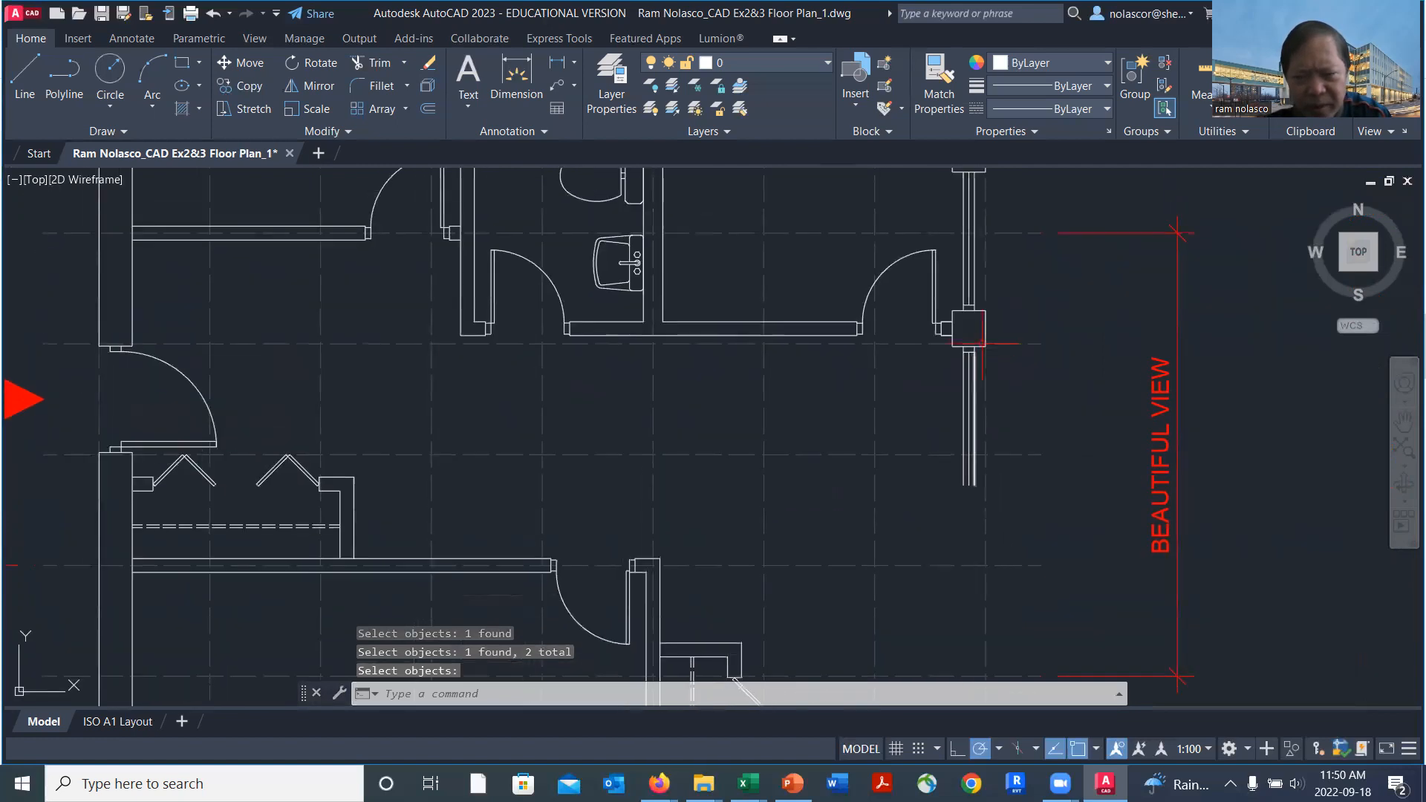
pyautogui.scroll(2, 982, 369)
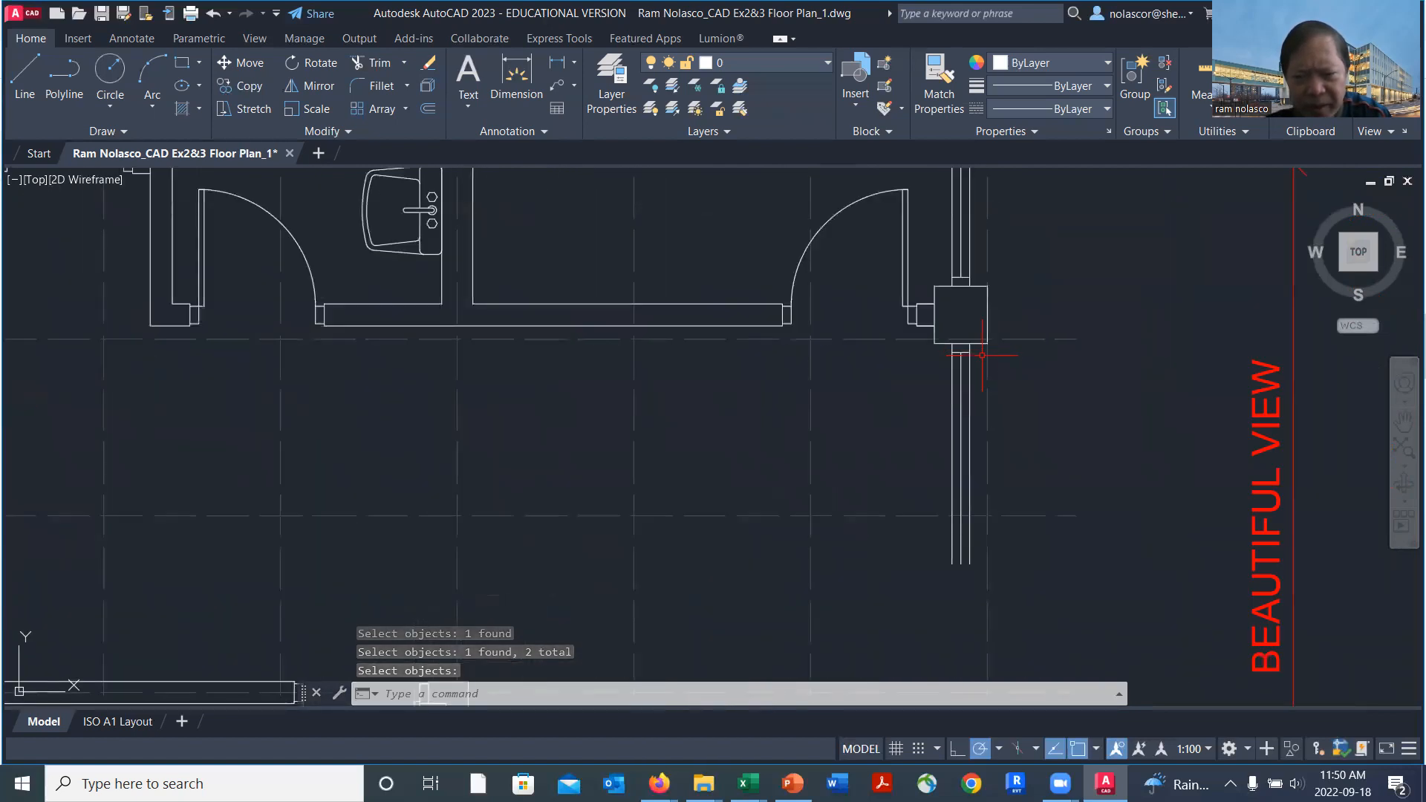
pyautogui.scroll(1, 983, 357)
pyautogui.scroll(1, 1038, 414)
pyautogui.scroll(-3, 1092, 445)
pyautogui.scroll(1, 965, 401)
pyautogui.scroll(4, 962, 370)
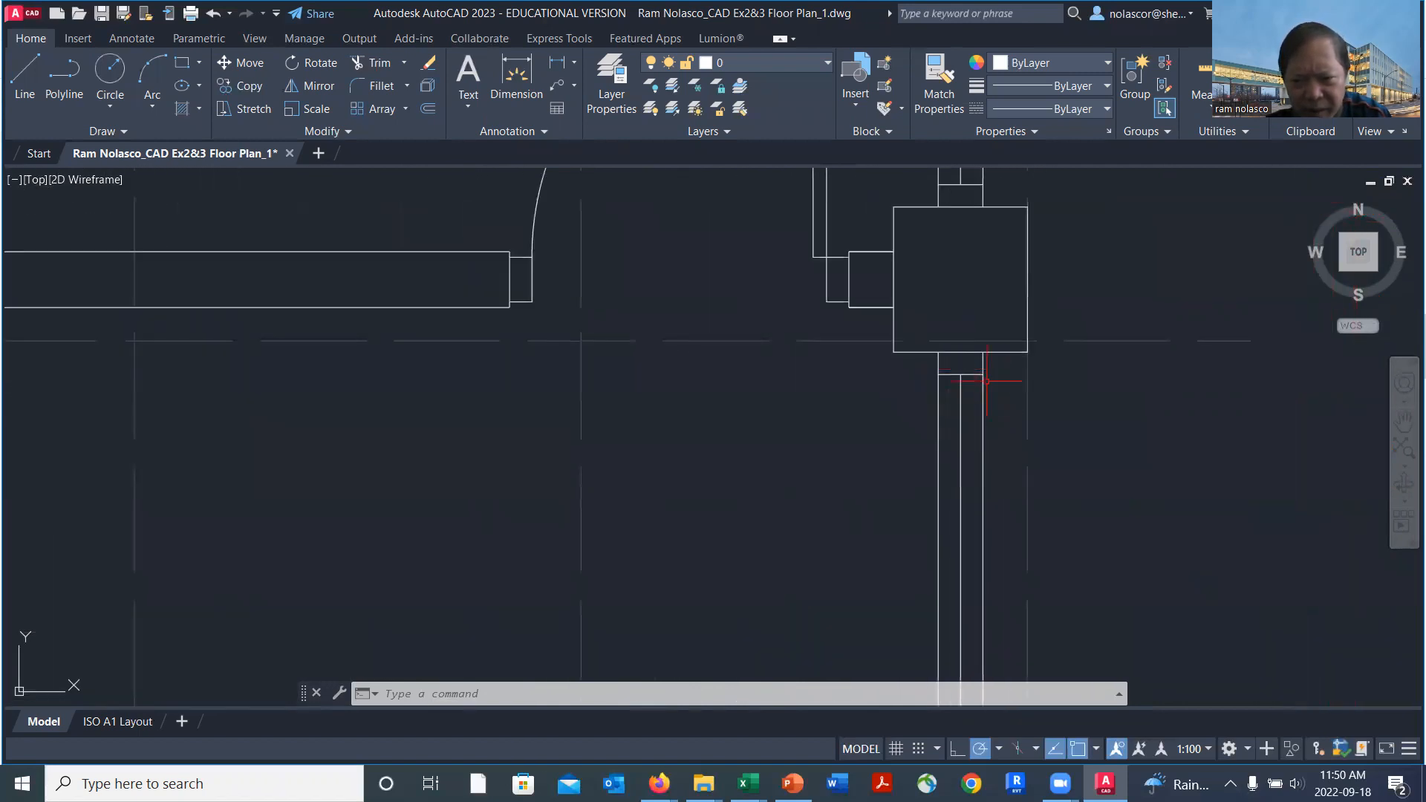
# Copy the lower window's lines and frame 1250 straight down, from the middle of its upper end to the lower end of its centre line.
pyautogui.scroll(-4, 965, 466)
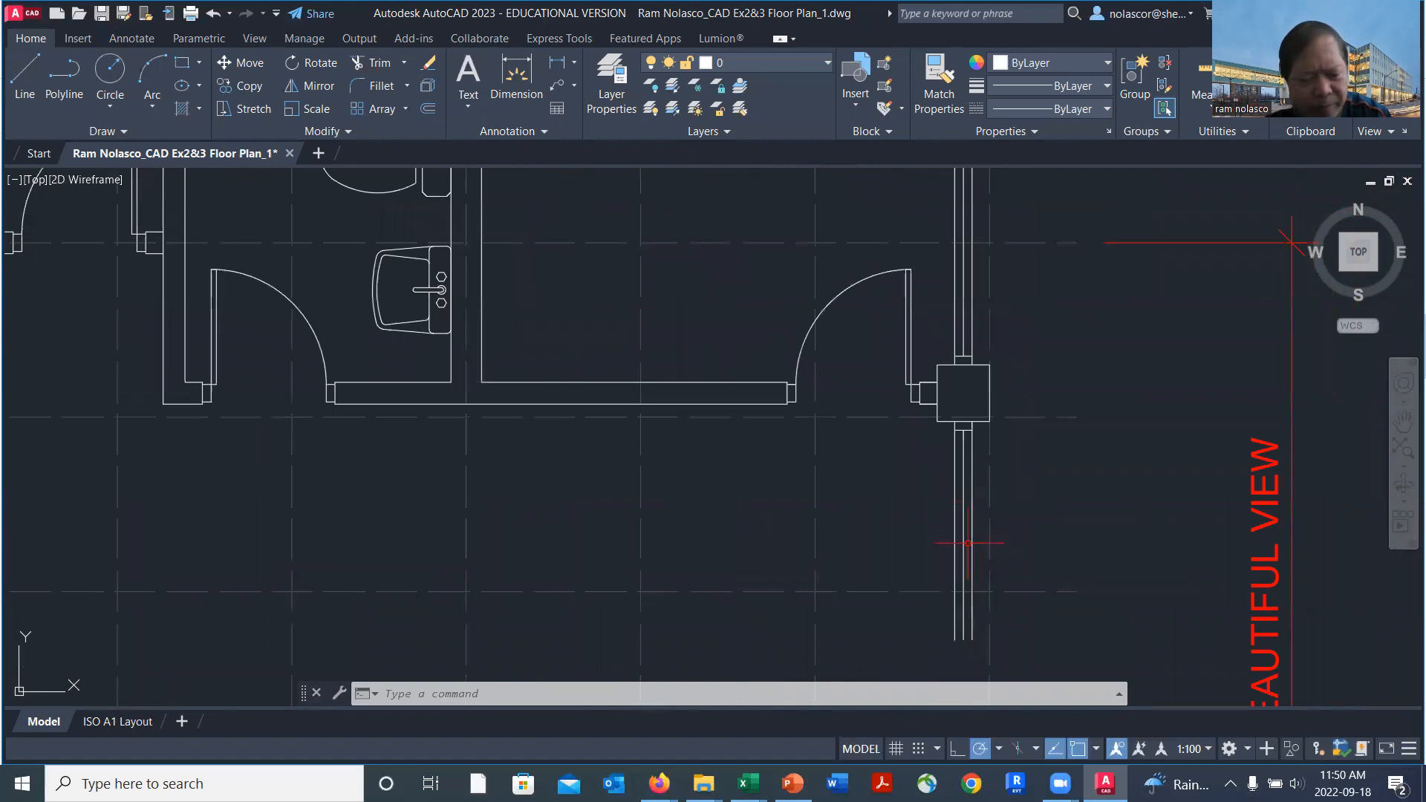
pyautogui.write('cp')
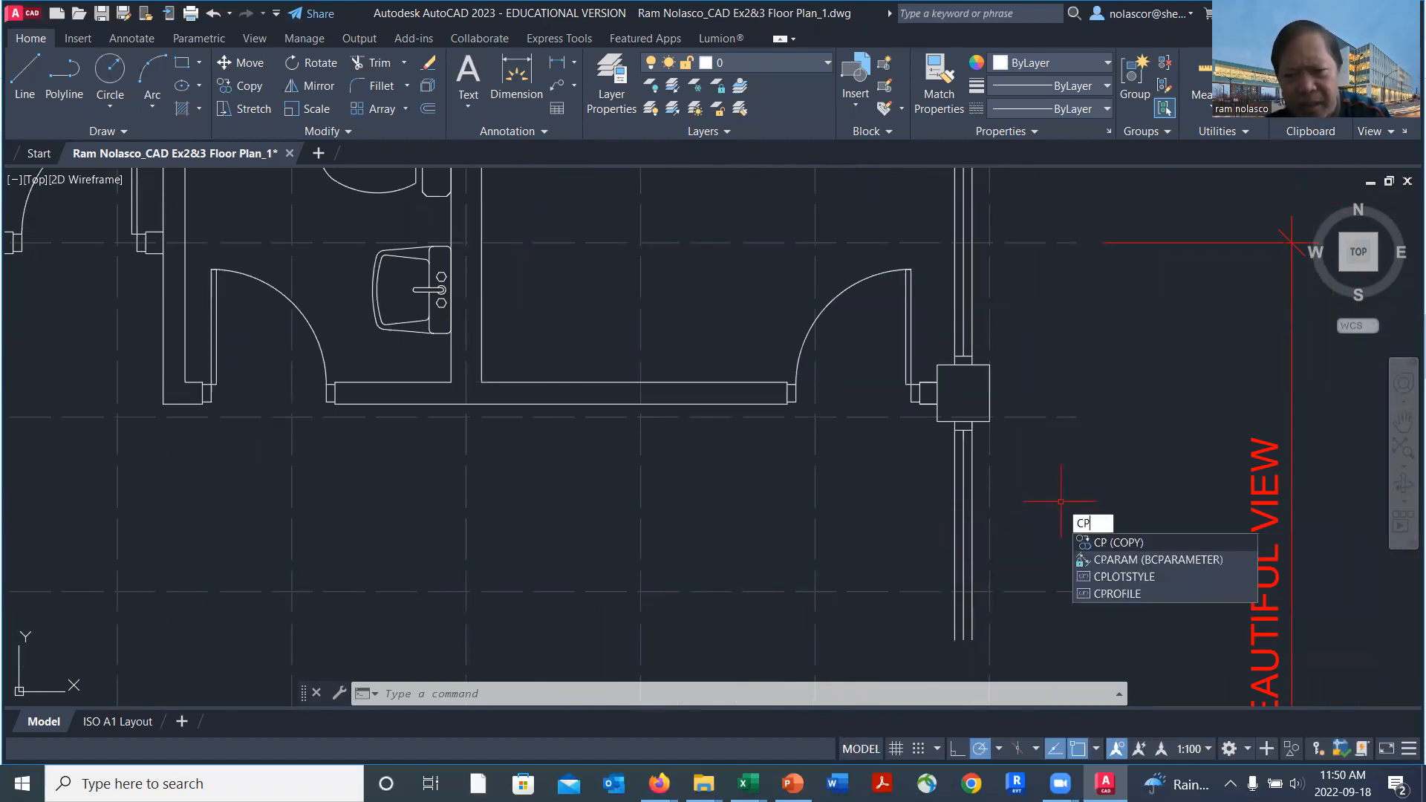
pyautogui.press('Return')
pyautogui.click(946, 404)
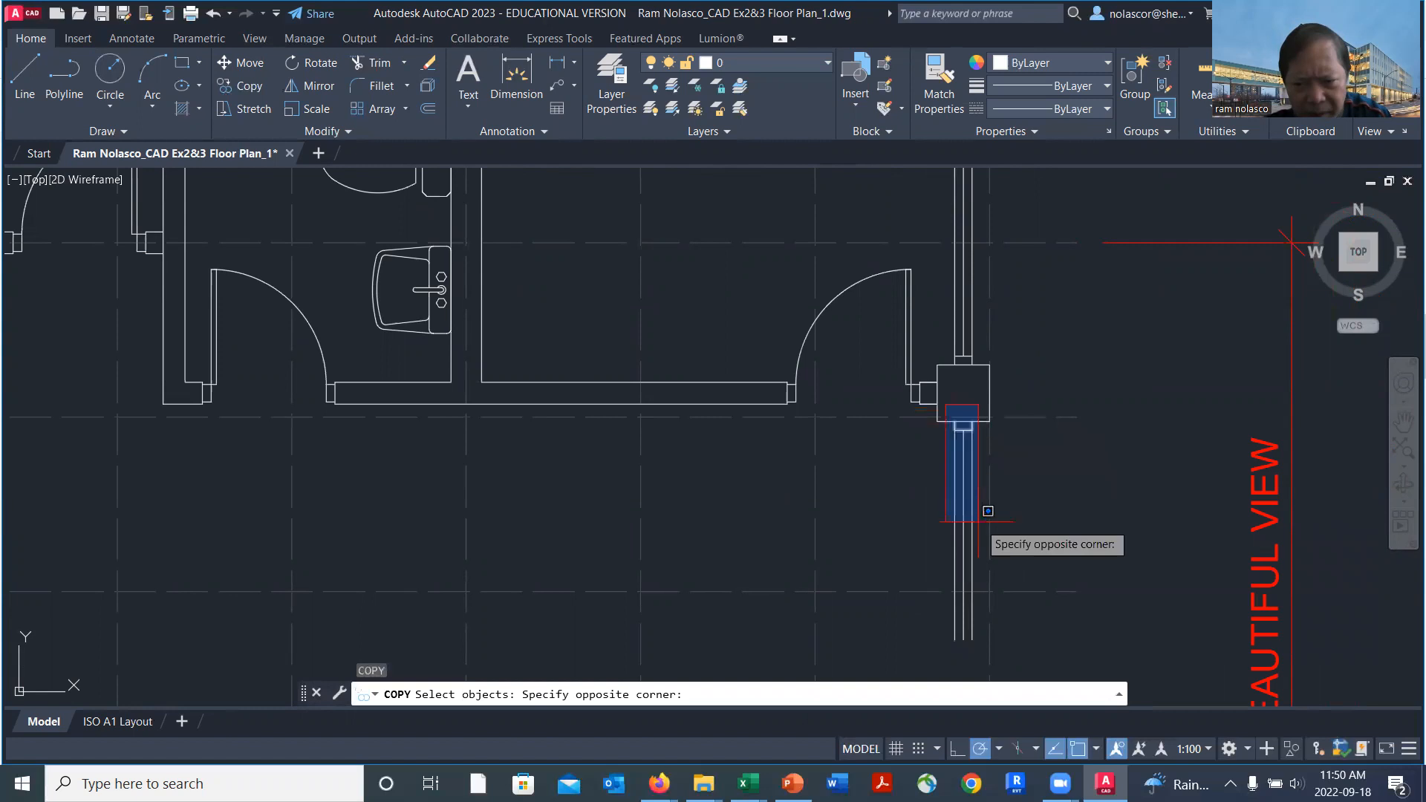
pyautogui.click(989, 641)
pyautogui.scroll(4, 959, 456)
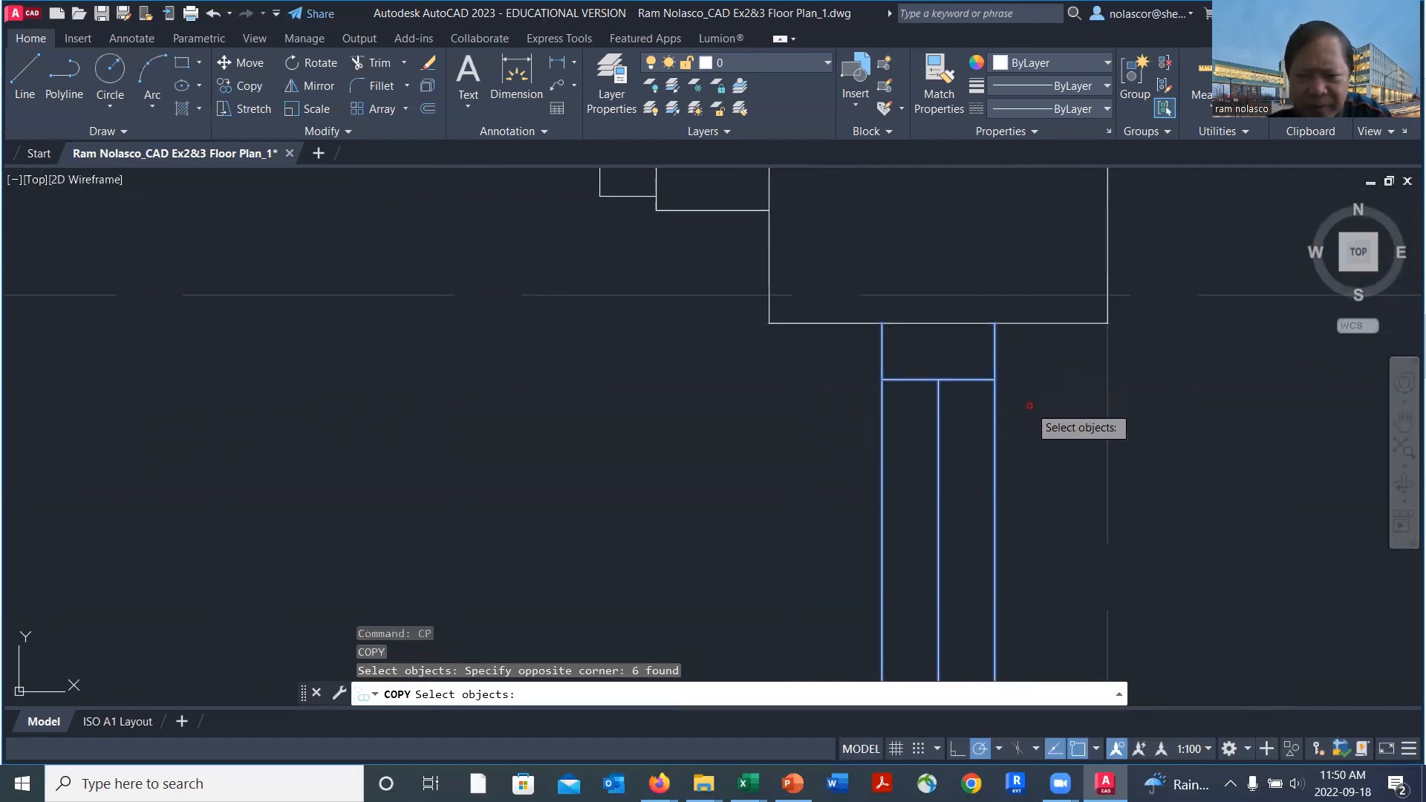
pyautogui.press('Return')
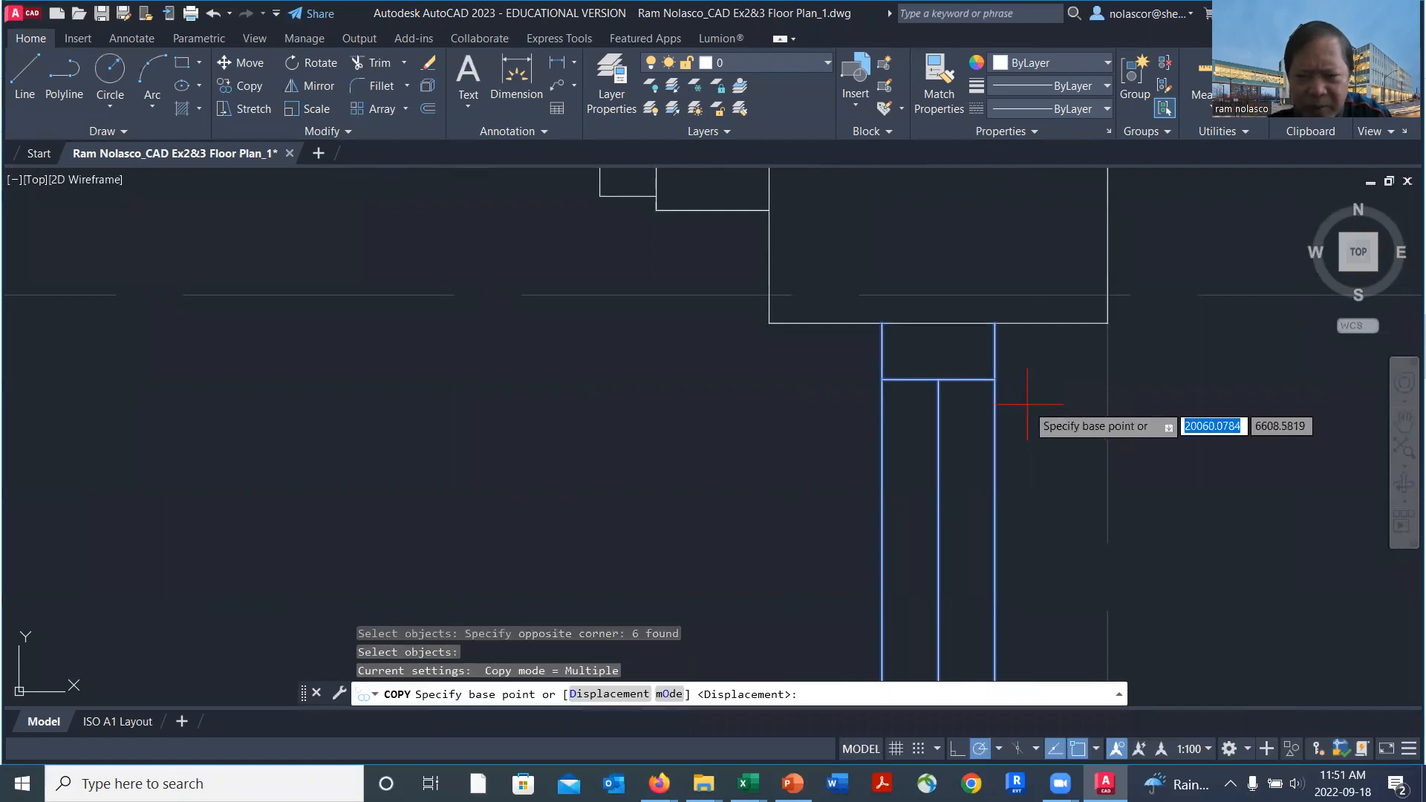
pyautogui.click(944, 343)
pyautogui.scroll(-5, 1059, 381)
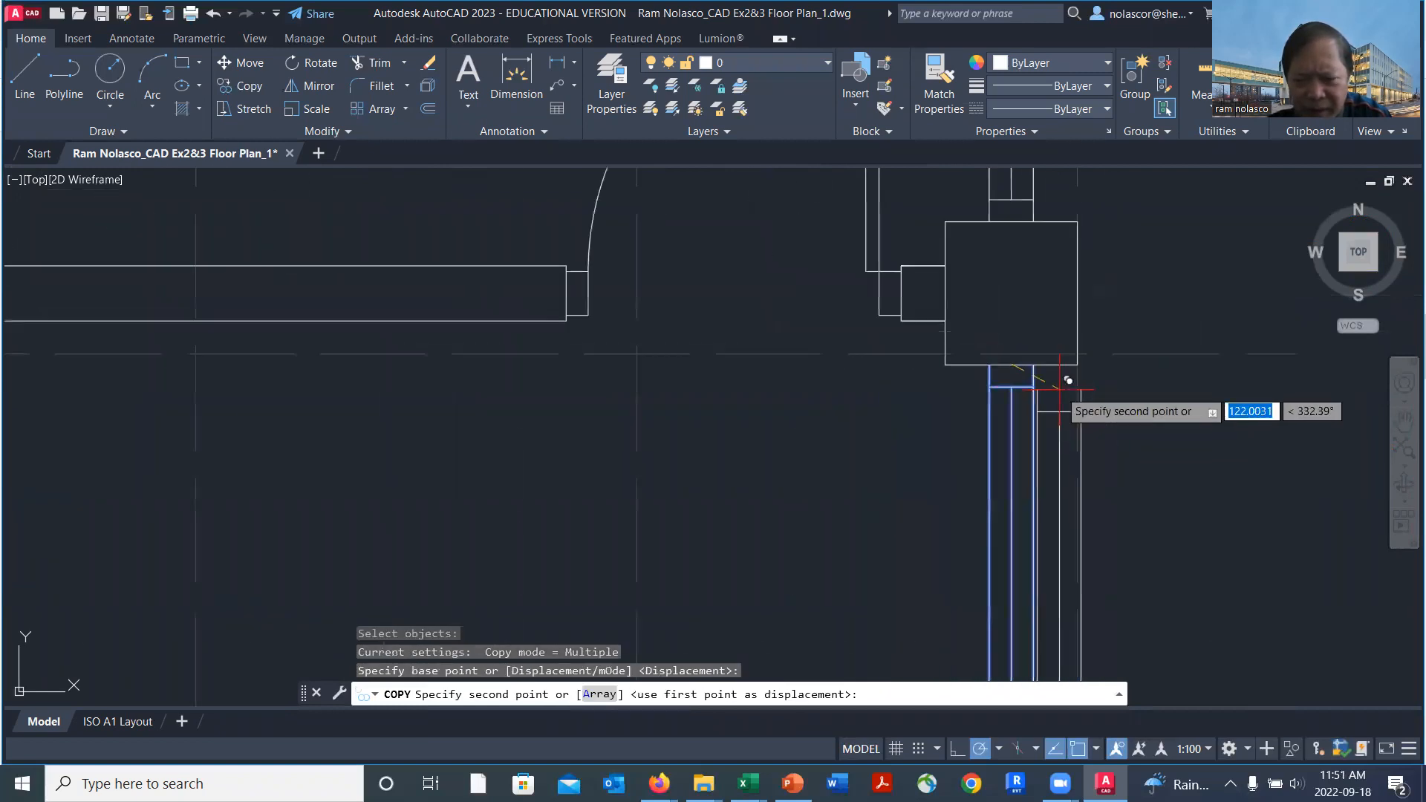
pyautogui.scroll(3, 1106, 475)
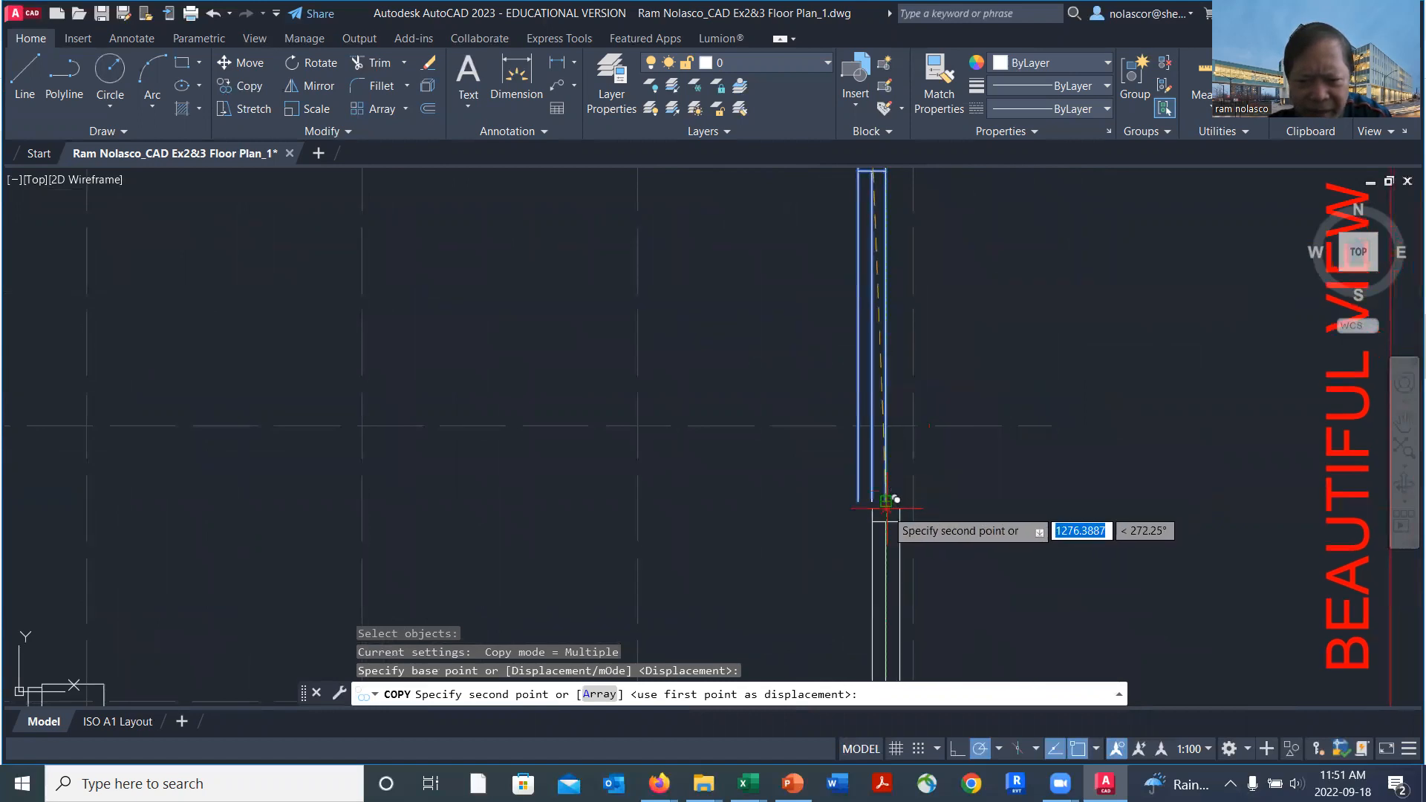
pyautogui.scroll(3, 858, 519)
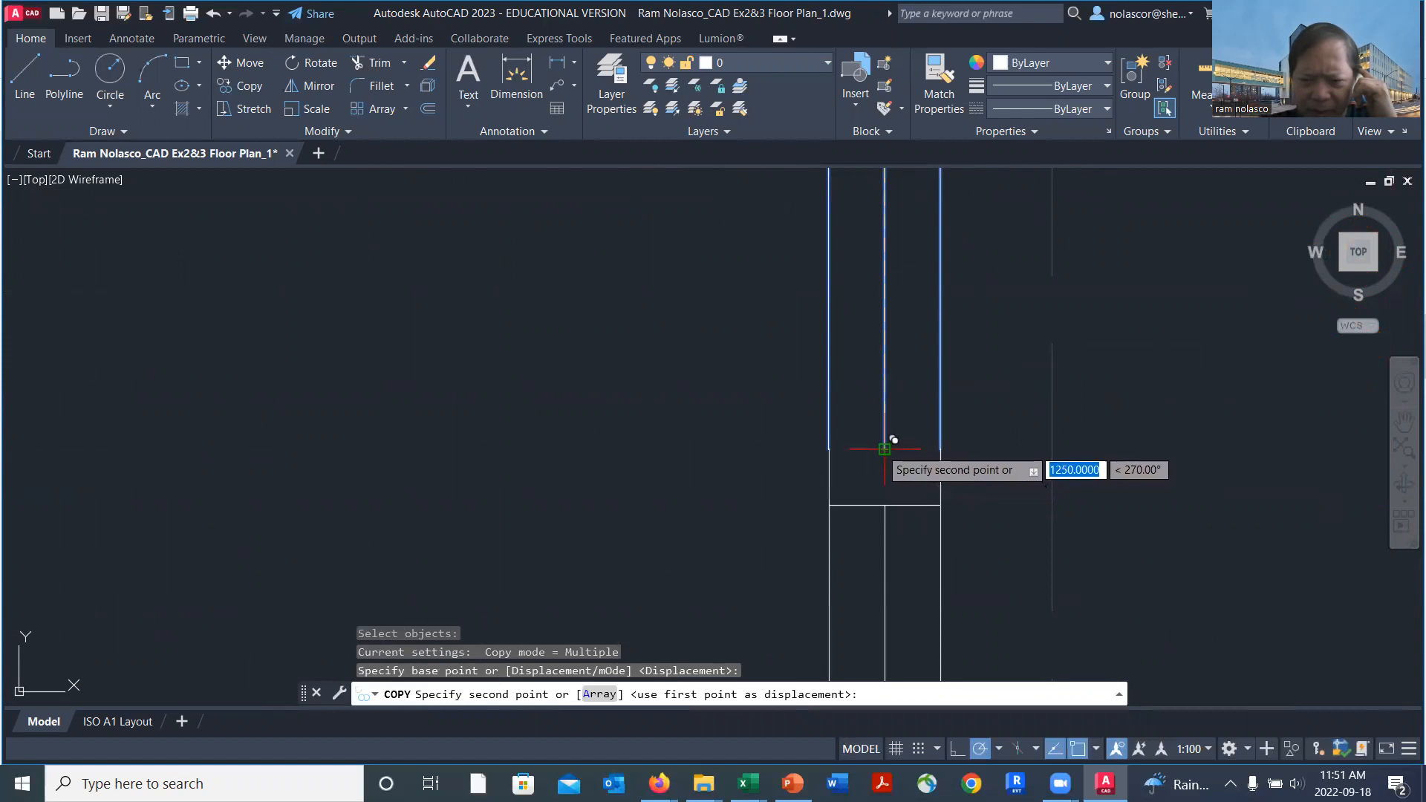
pyautogui.scroll(5, 886, 450)
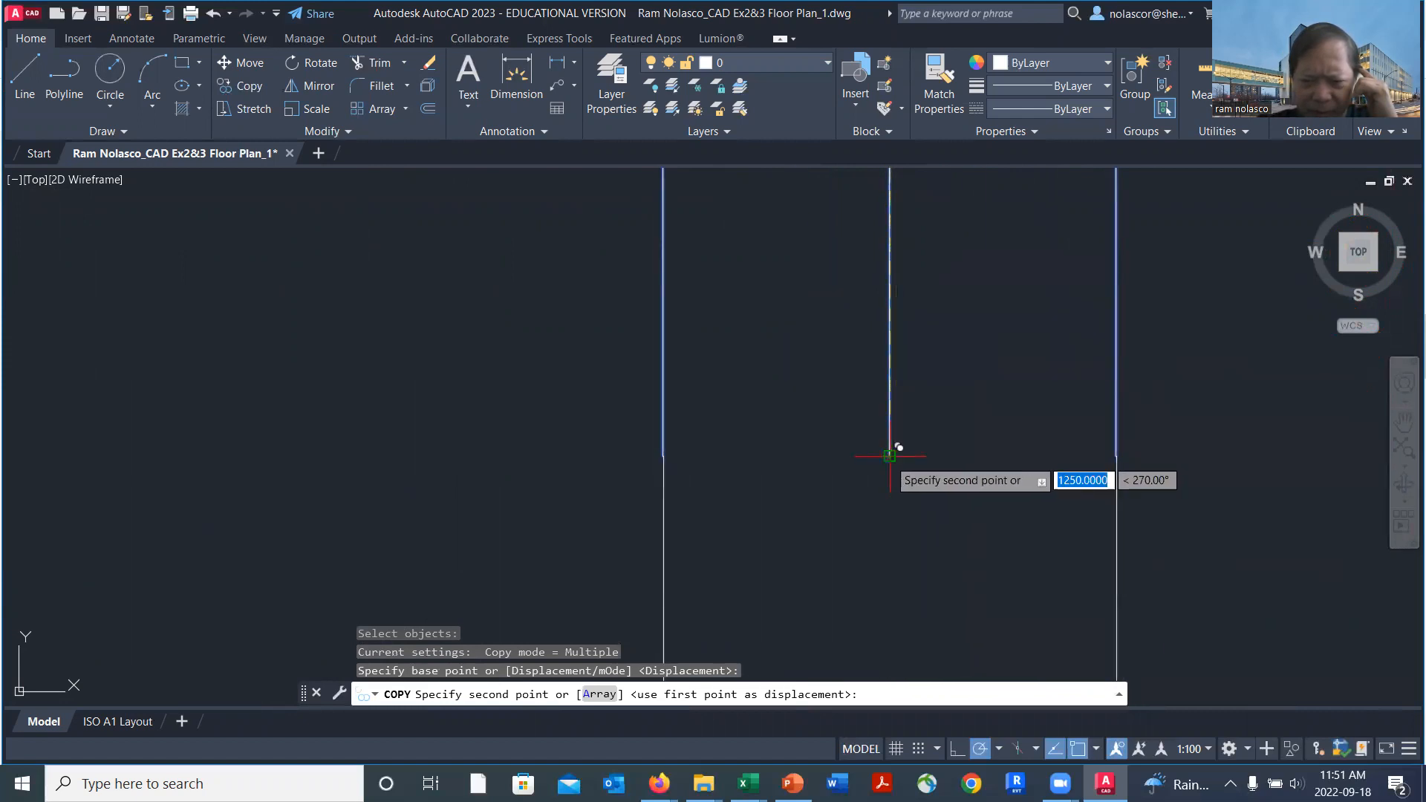
pyautogui.click(889, 455)
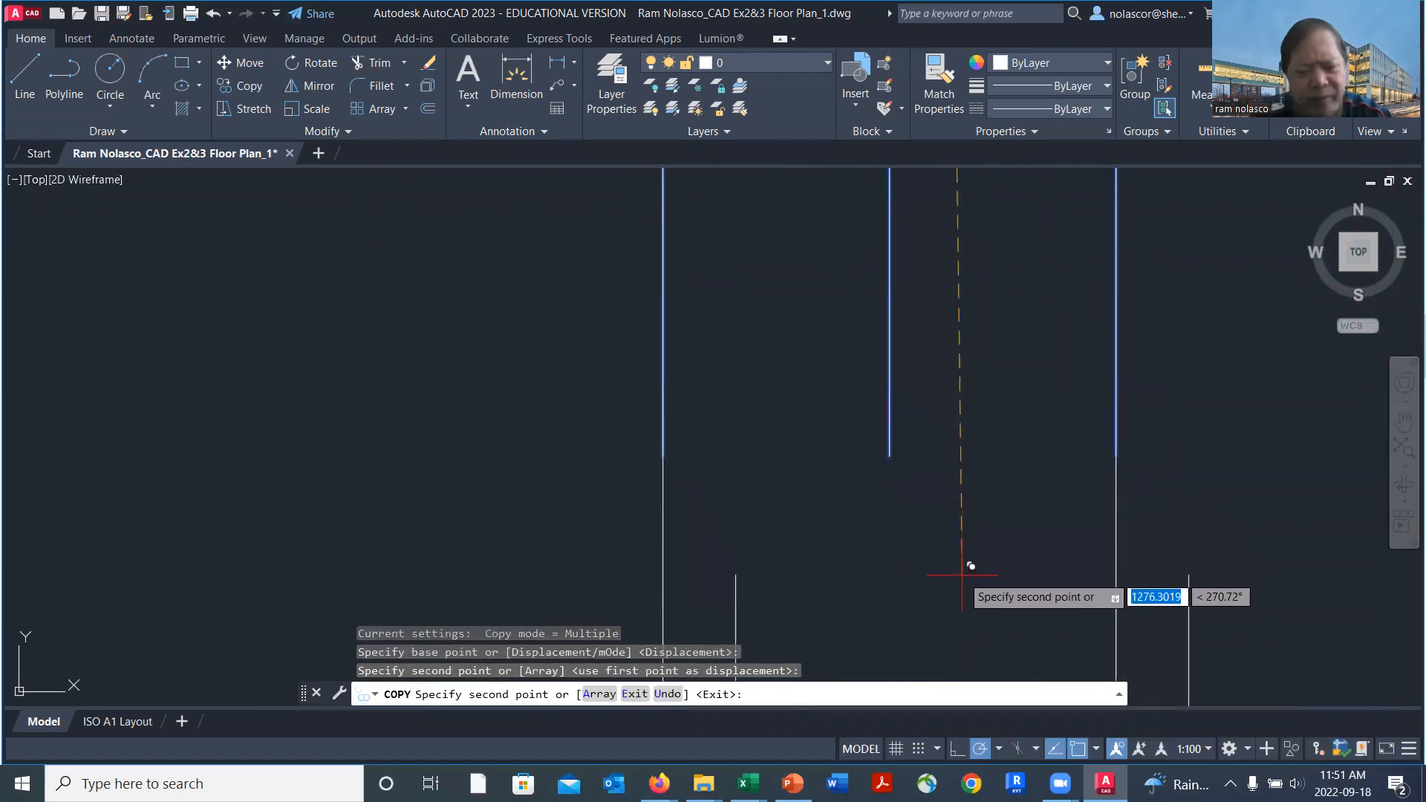
pyautogui.press('Escape')
# Draw a horizontal line between the outer window lines at the lower end of the upper segment's centre line to close the shared frame.
pyautogui.scroll(-4, 1114, 542)
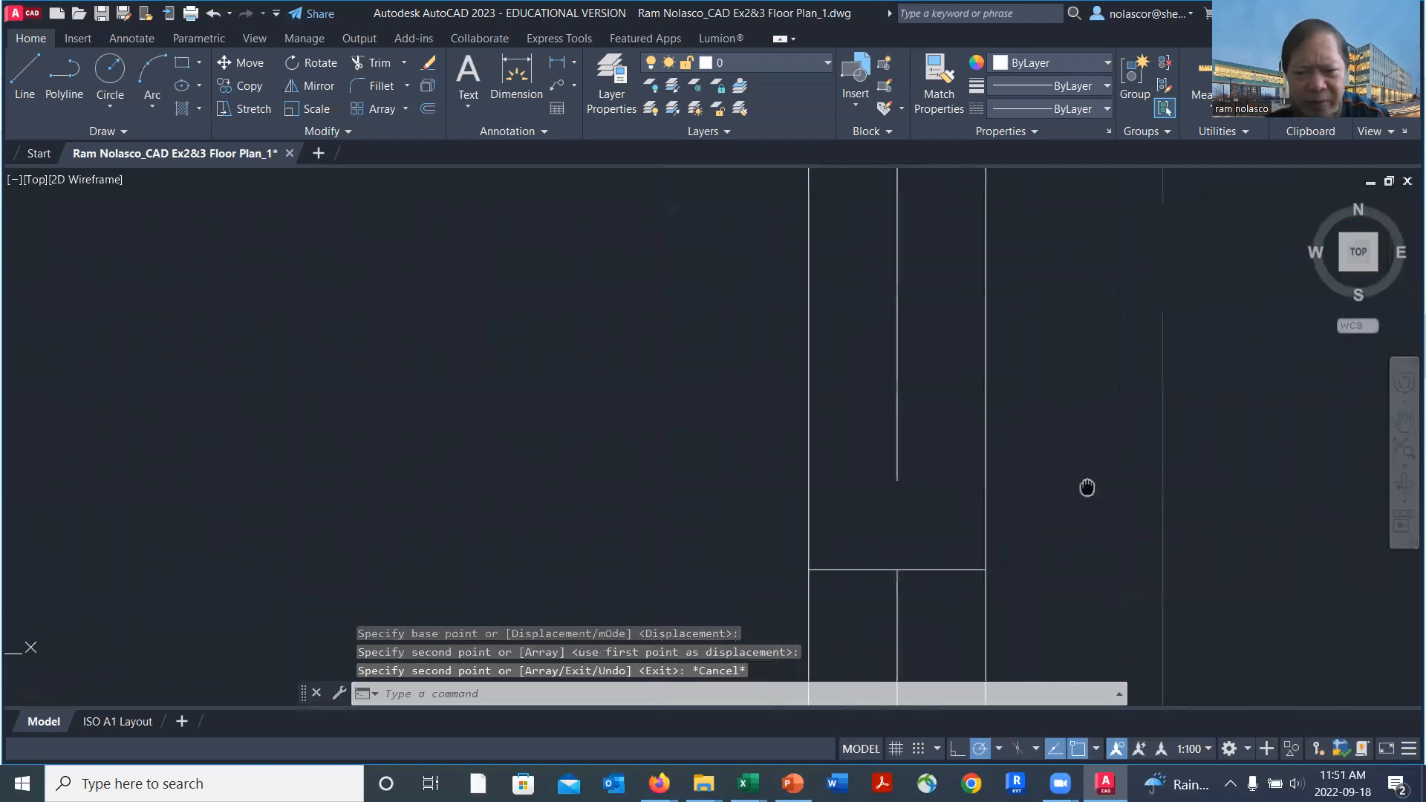
pyautogui.write('l')
pyautogui.press('Return')
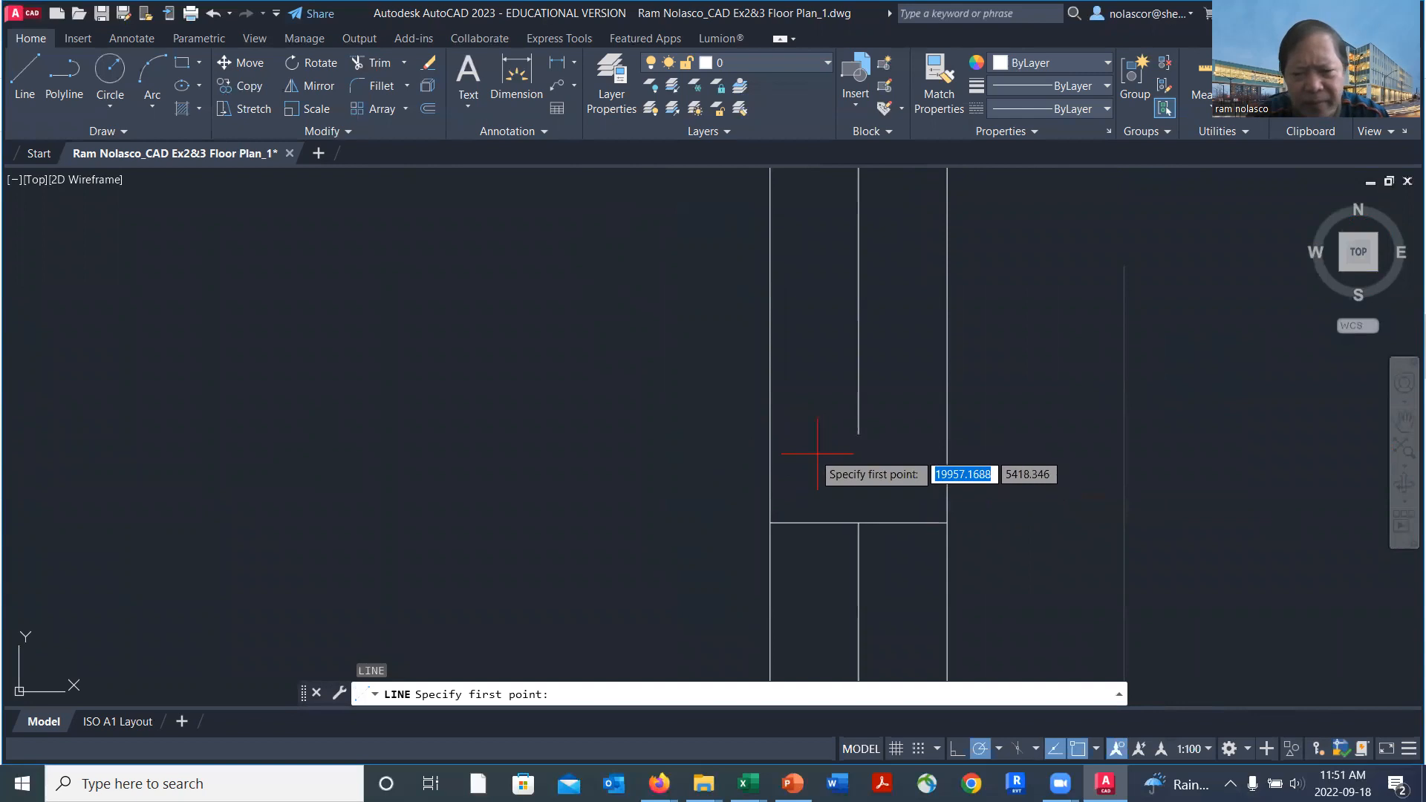
pyautogui.click(769, 433)
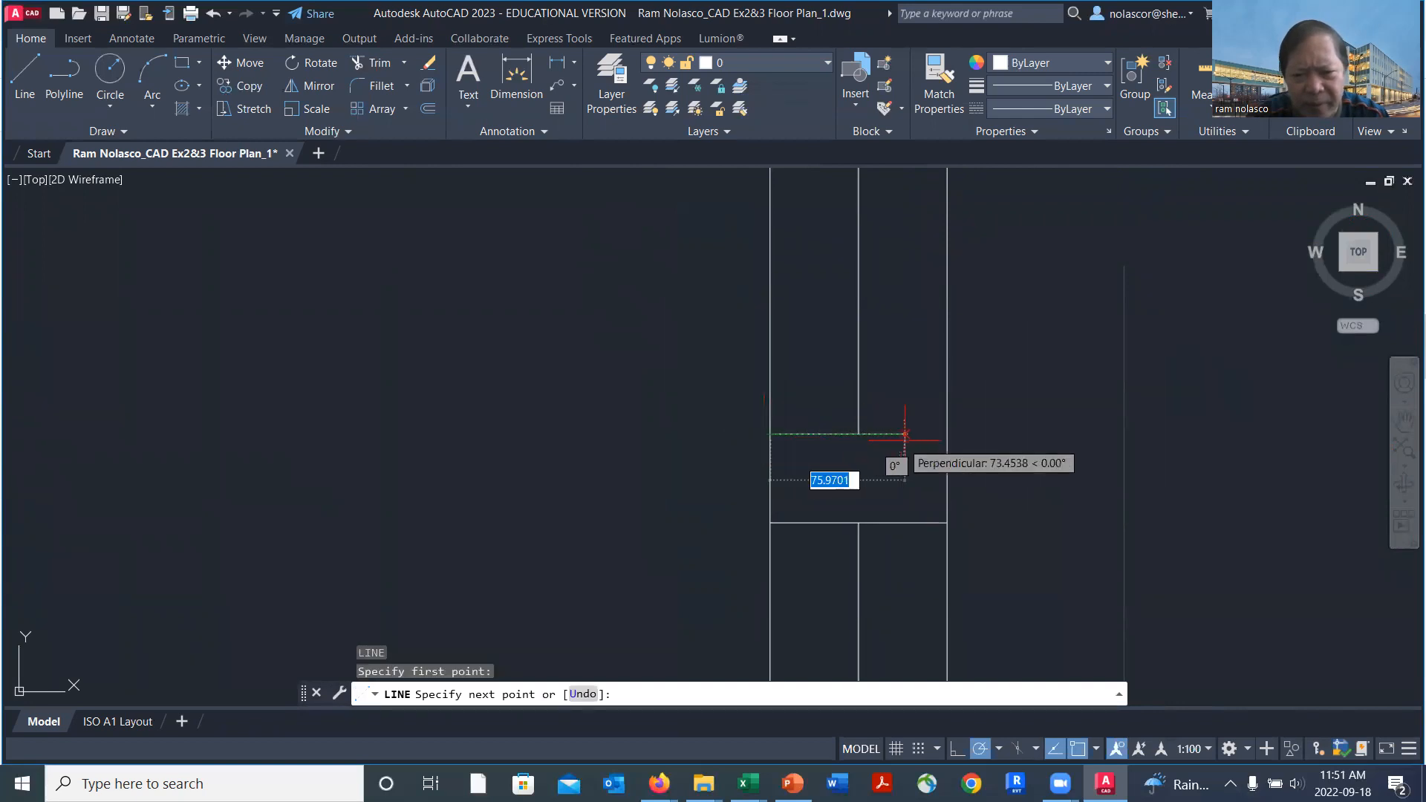
pyautogui.click(946, 434)
pyautogui.press('Return')
pyautogui.scroll(-6, 1019, 506)
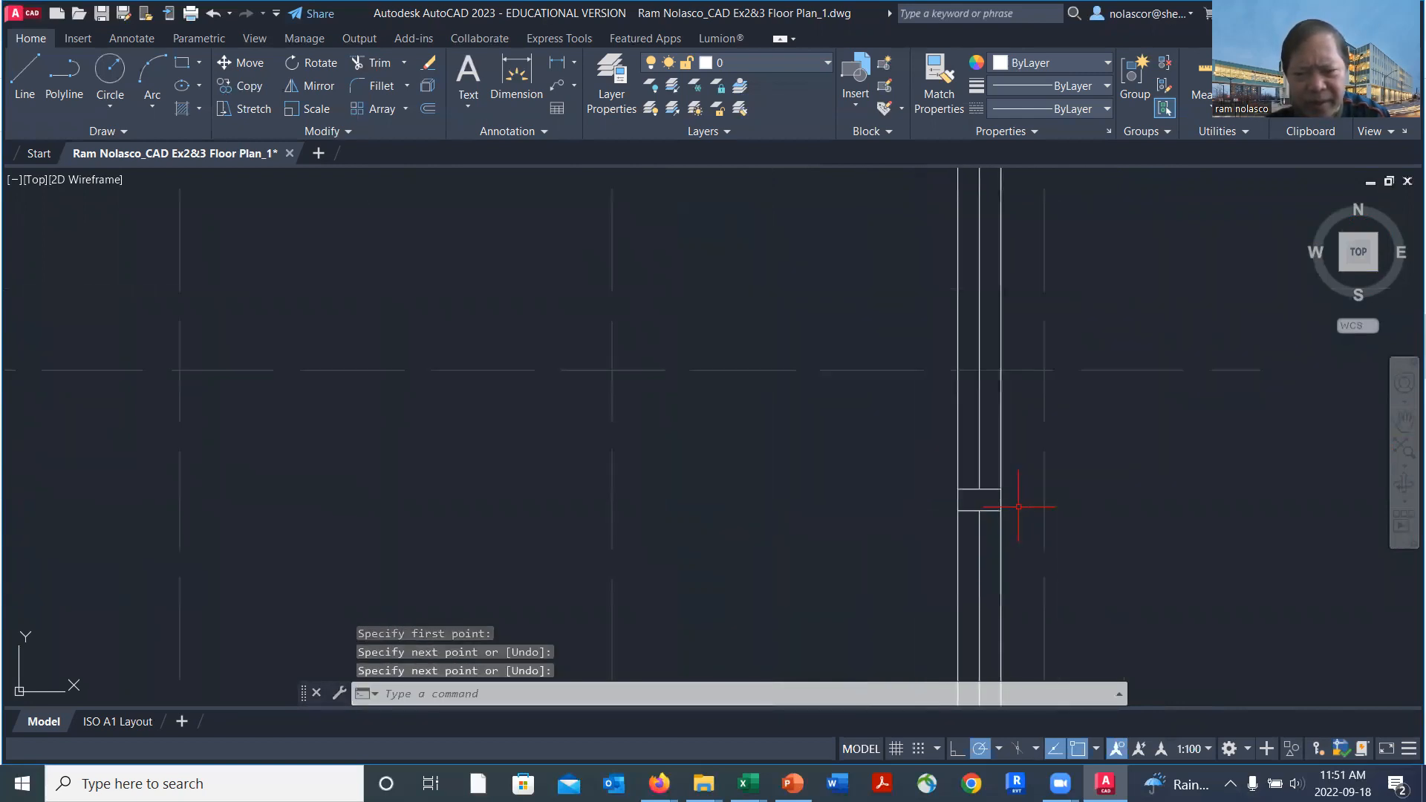
# Copy the lowest window segment with its frame 1250 straight down, from the frame's upper midpoint to the lower end of the segment's centre line.
pyautogui.moveTo(1050, 543)
pyautogui.mouseDown(button='middle')
pyautogui.moveTo(1032, 437)
pyautogui.moveTo(921, 280)
pyautogui.mouseUp(button='middle')
pyautogui.scroll(-2, 927, 351)
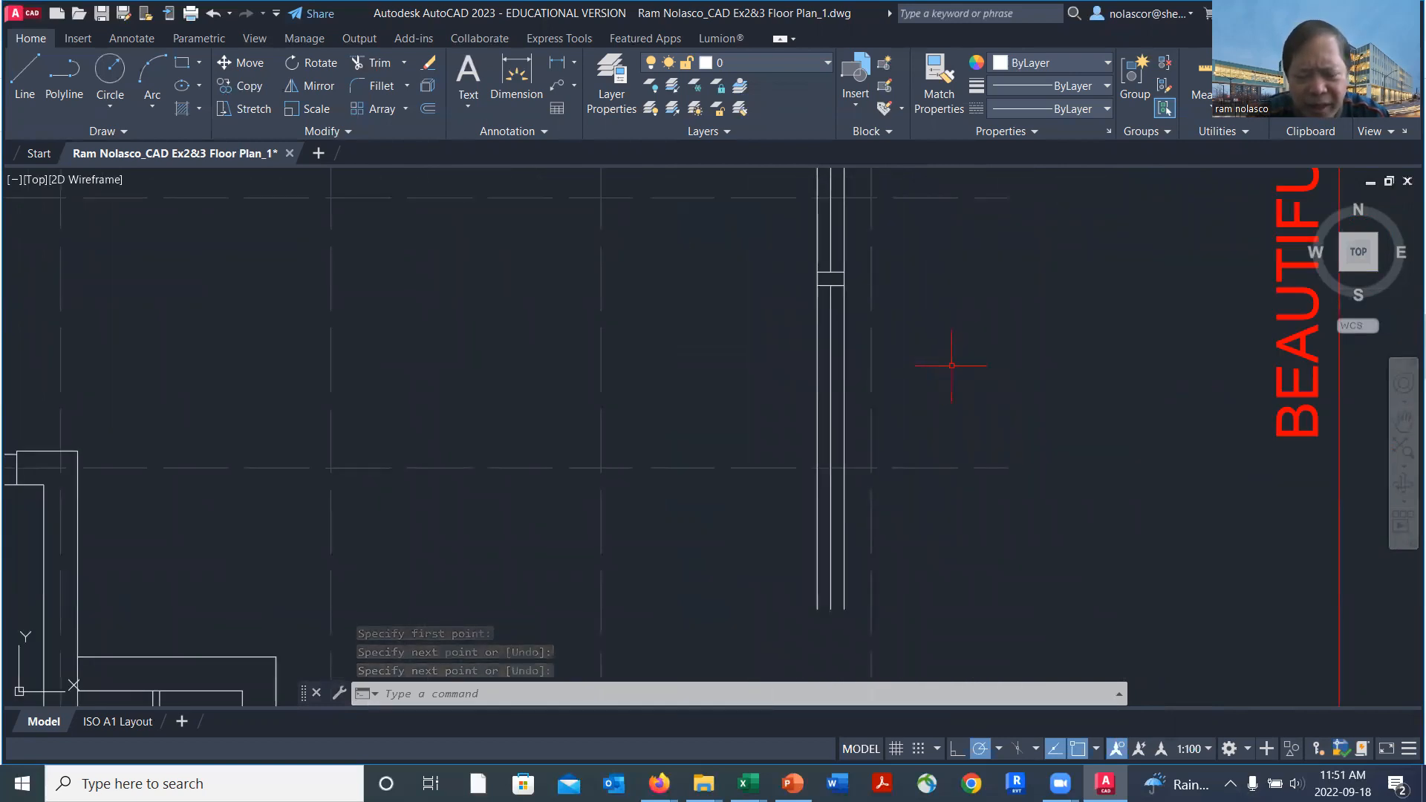
pyautogui.scroll(4, 835, 274)
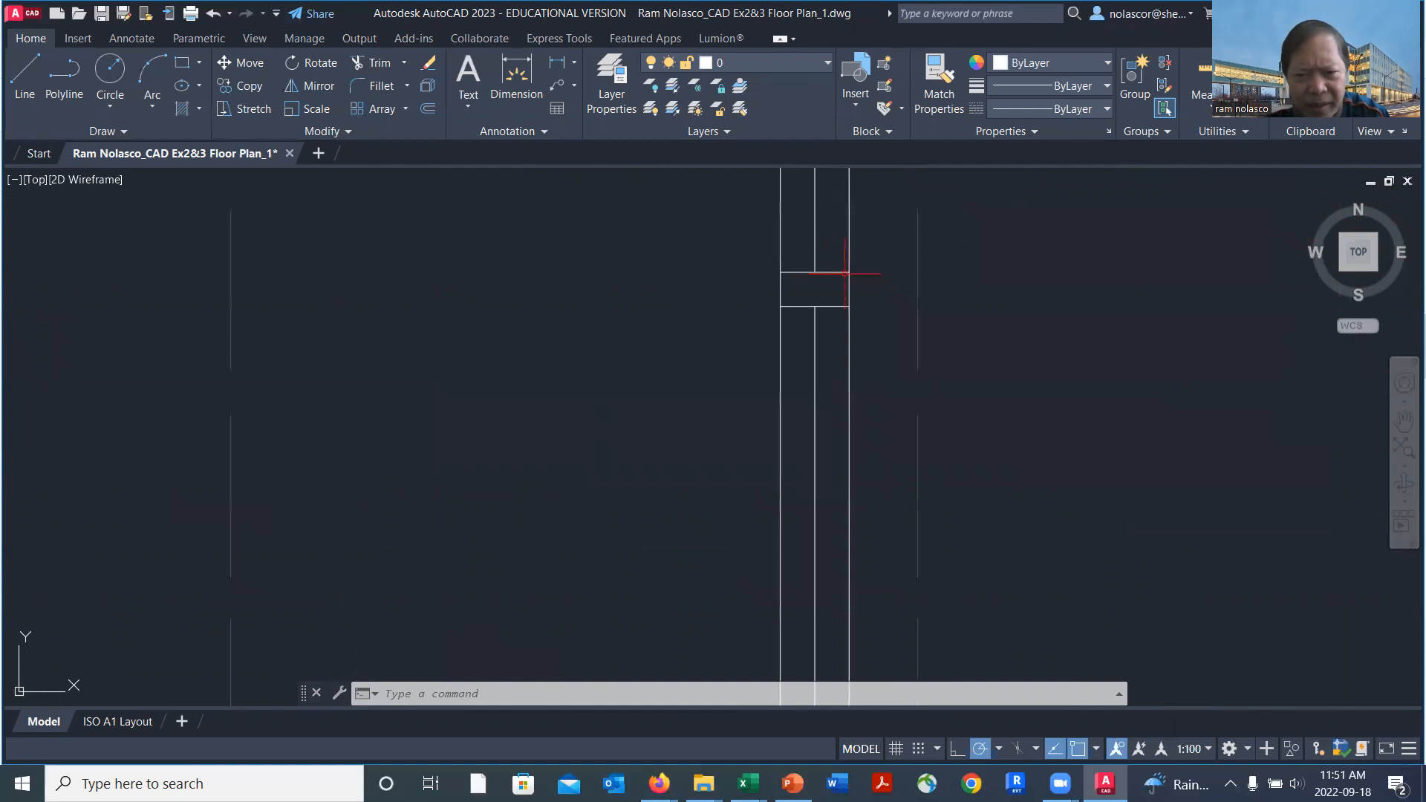
pyautogui.scroll(-4, 996, 393)
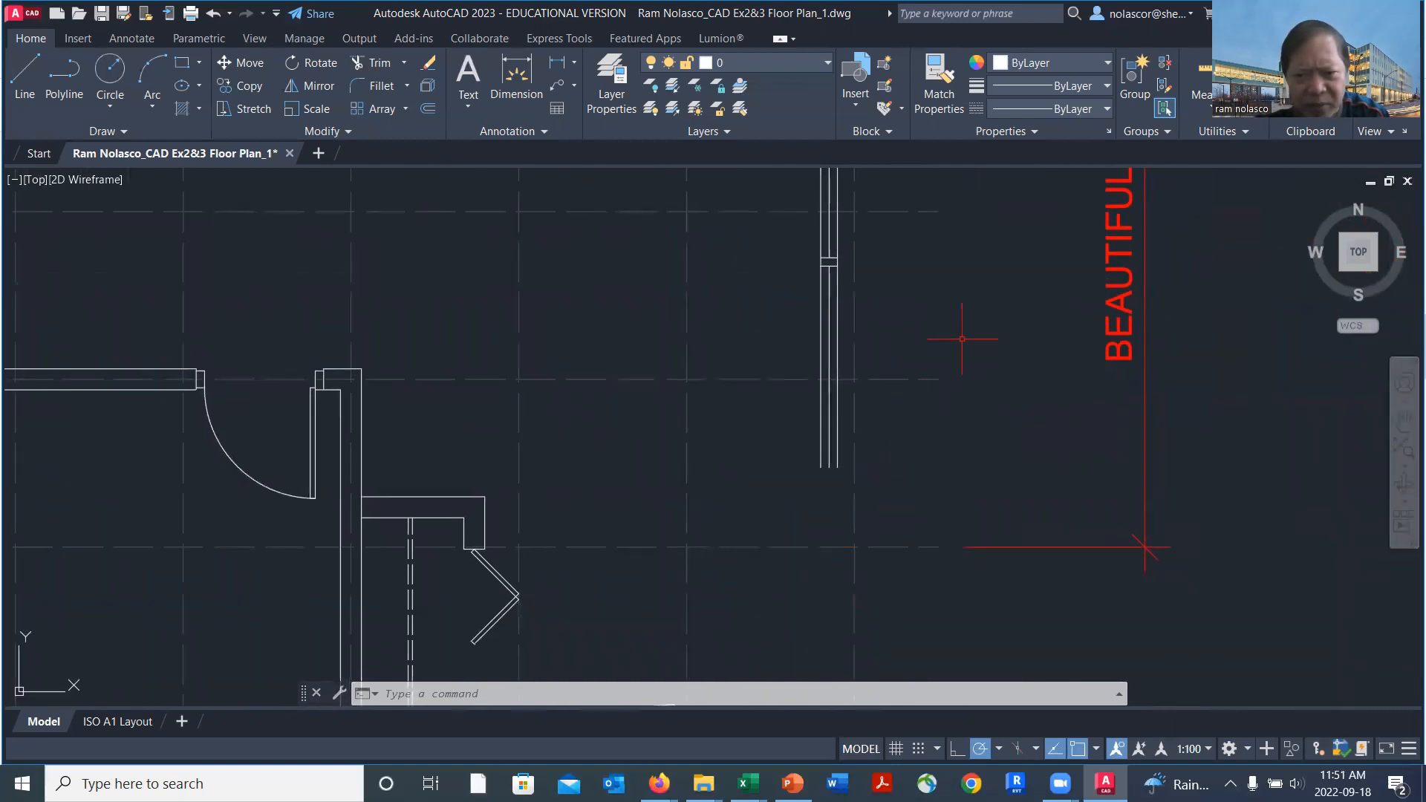
pyautogui.write('CO')
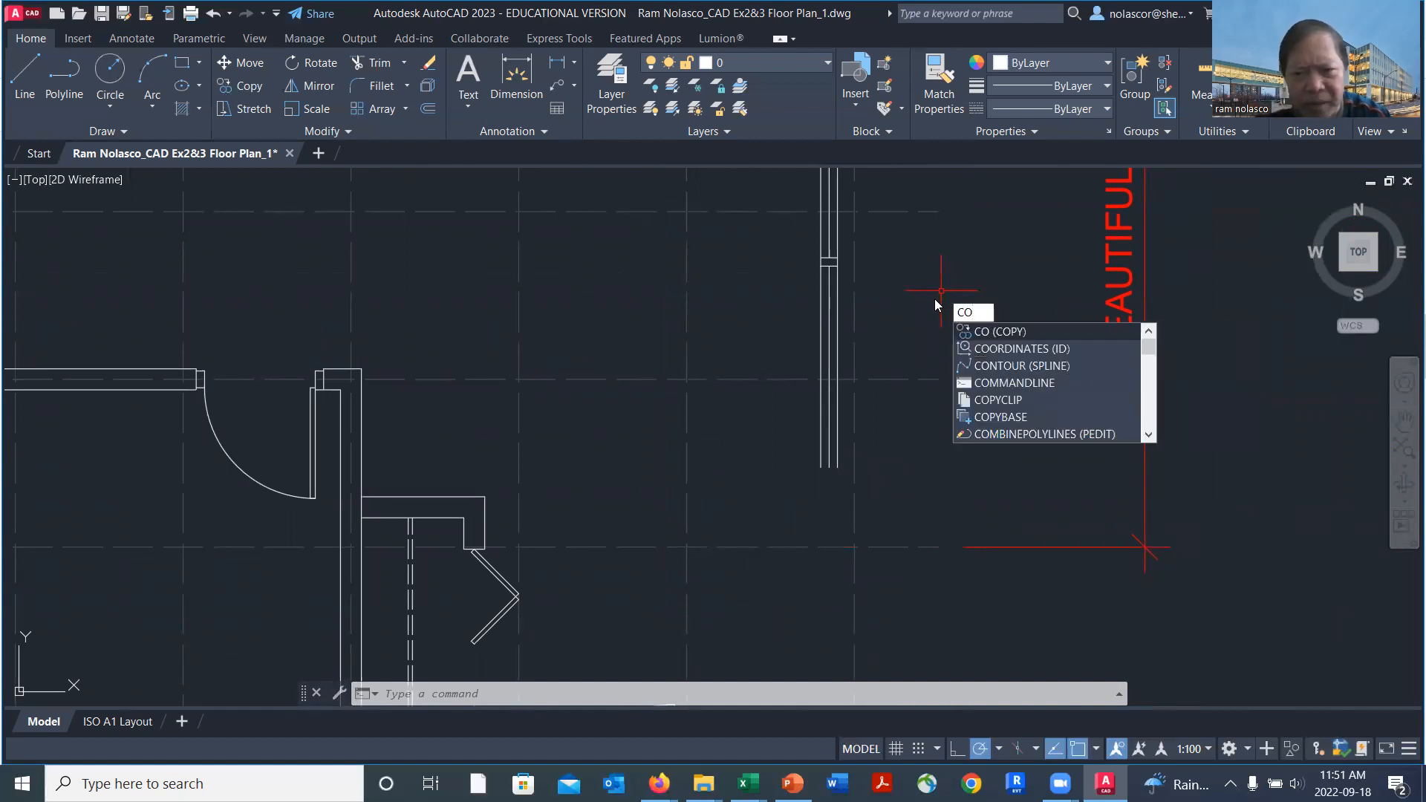
pyautogui.press('Return')
pyautogui.click(786, 239)
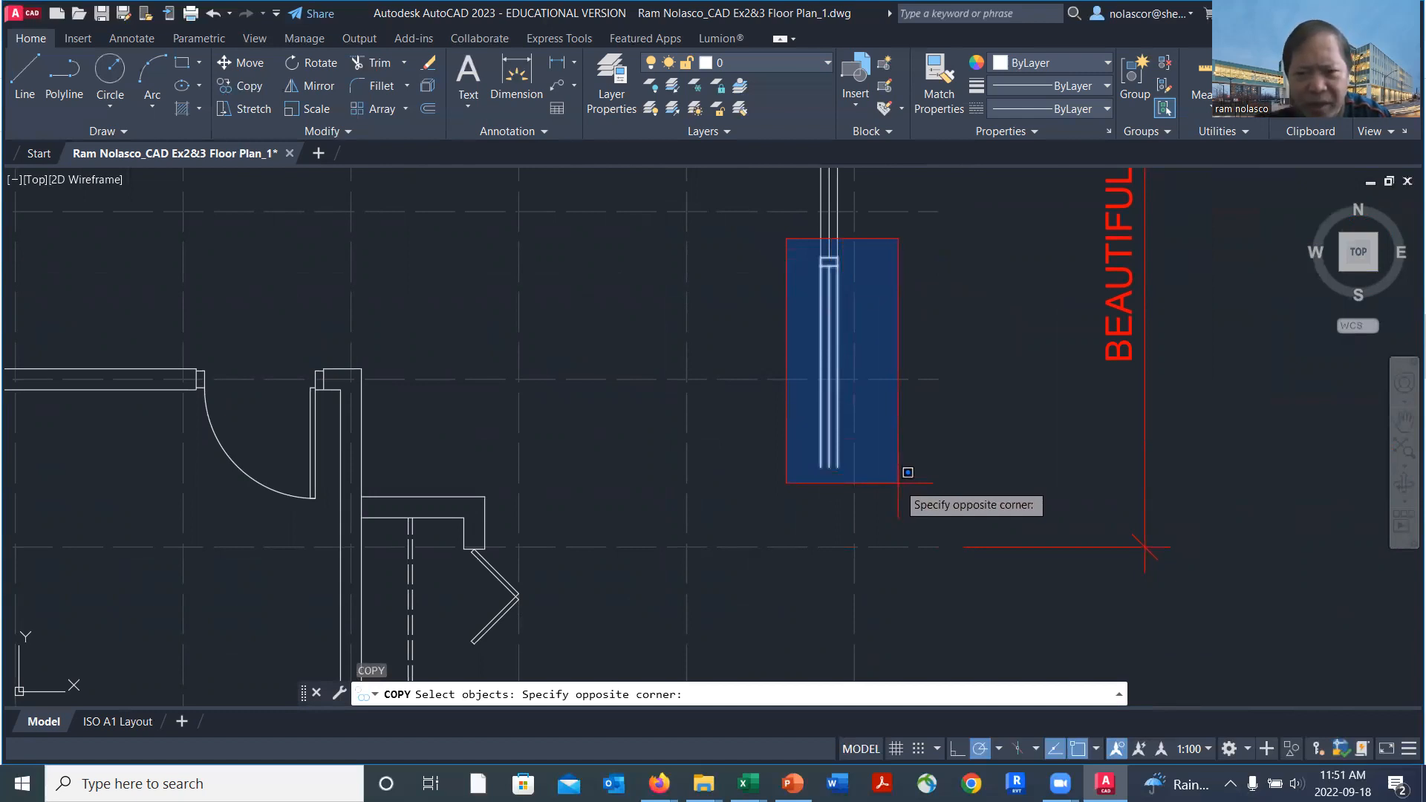
pyautogui.click(907, 473)
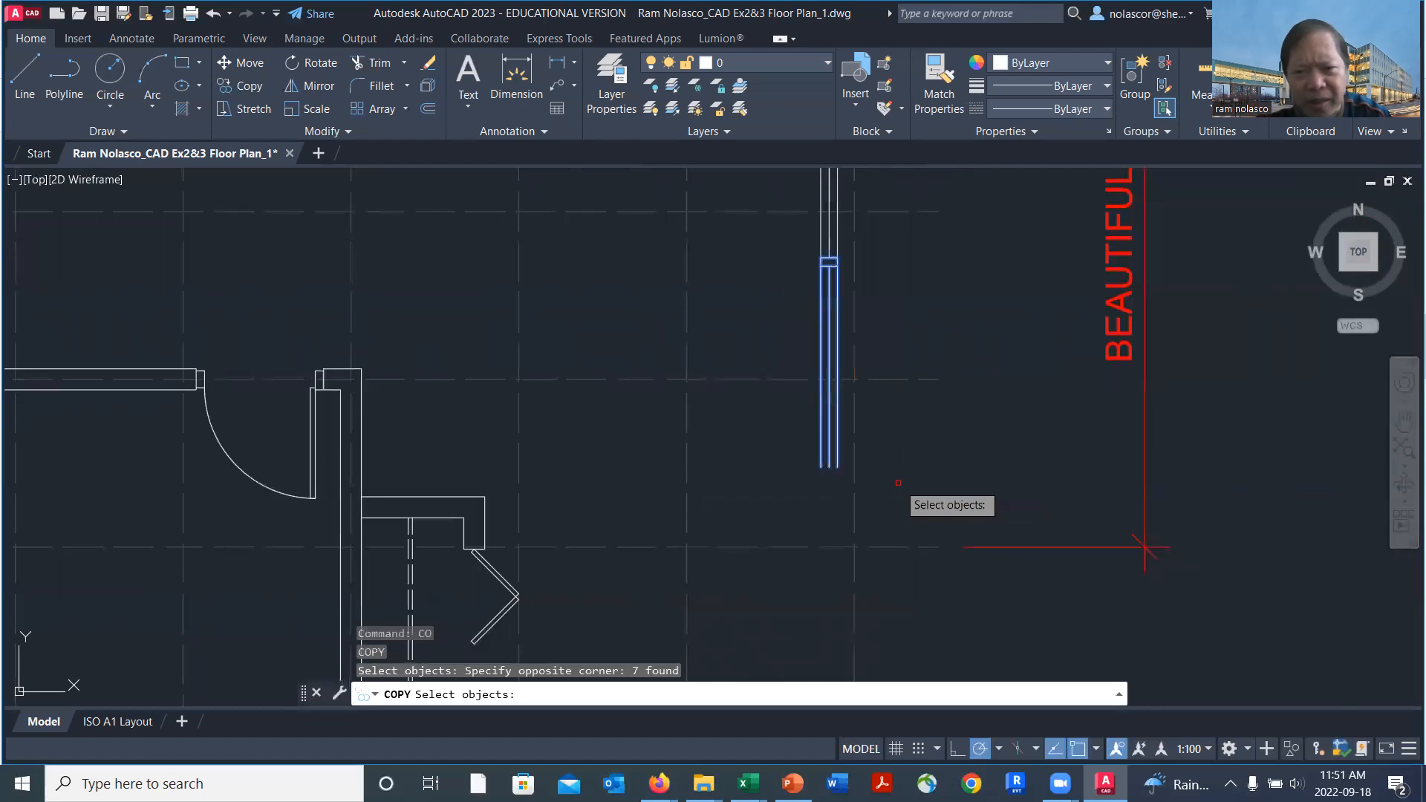
pyautogui.scroll(6, 894, 265)
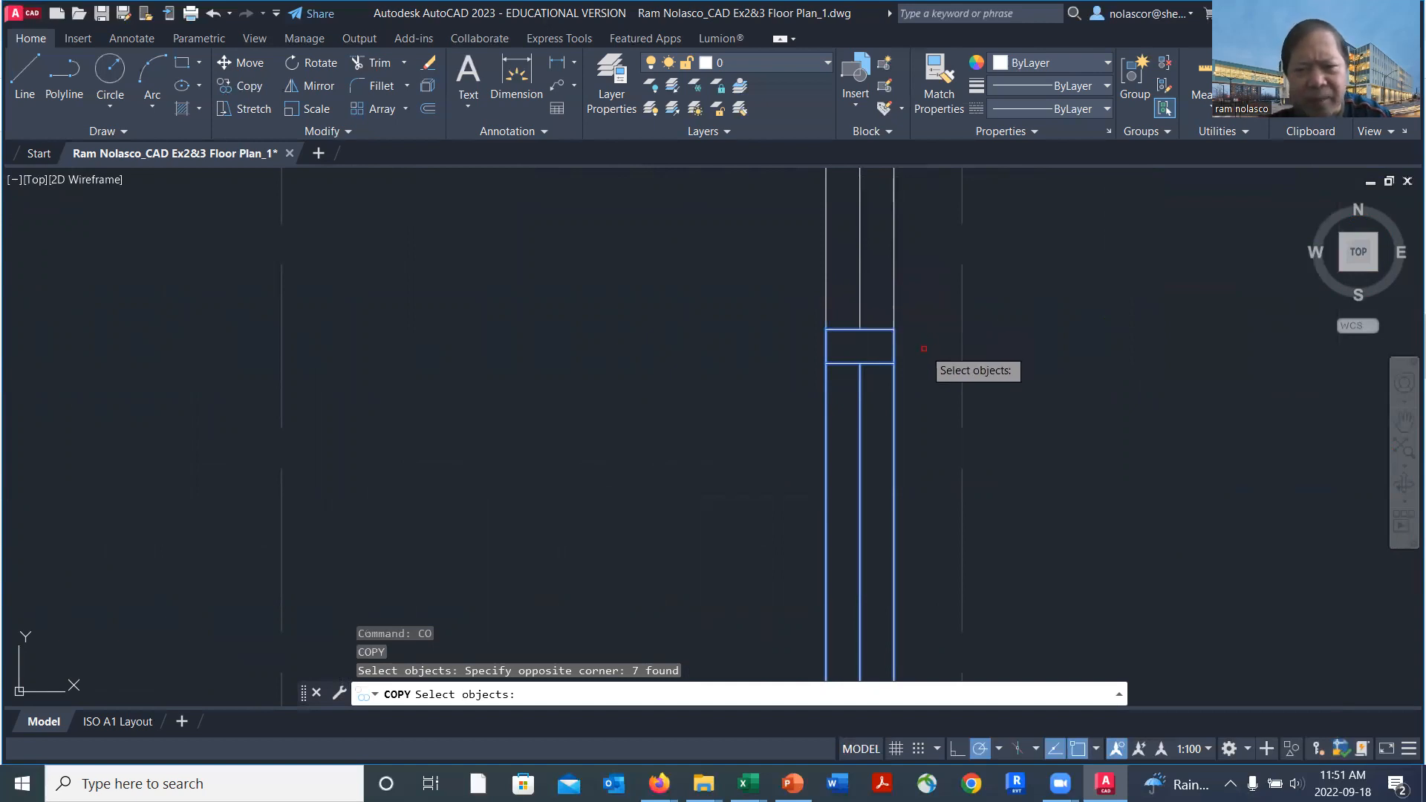
pyautogui.press('Return')
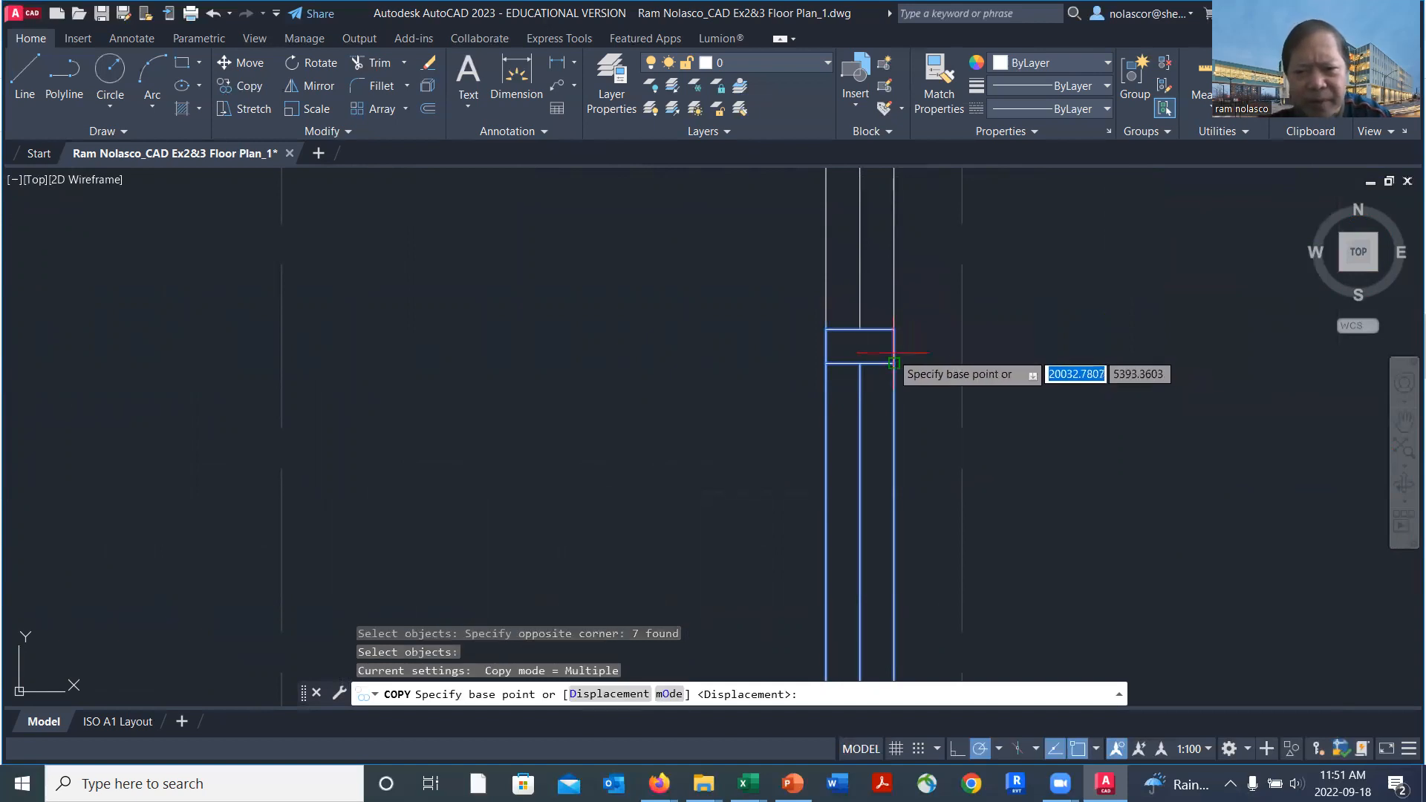
pyautogui.click(860, 328)
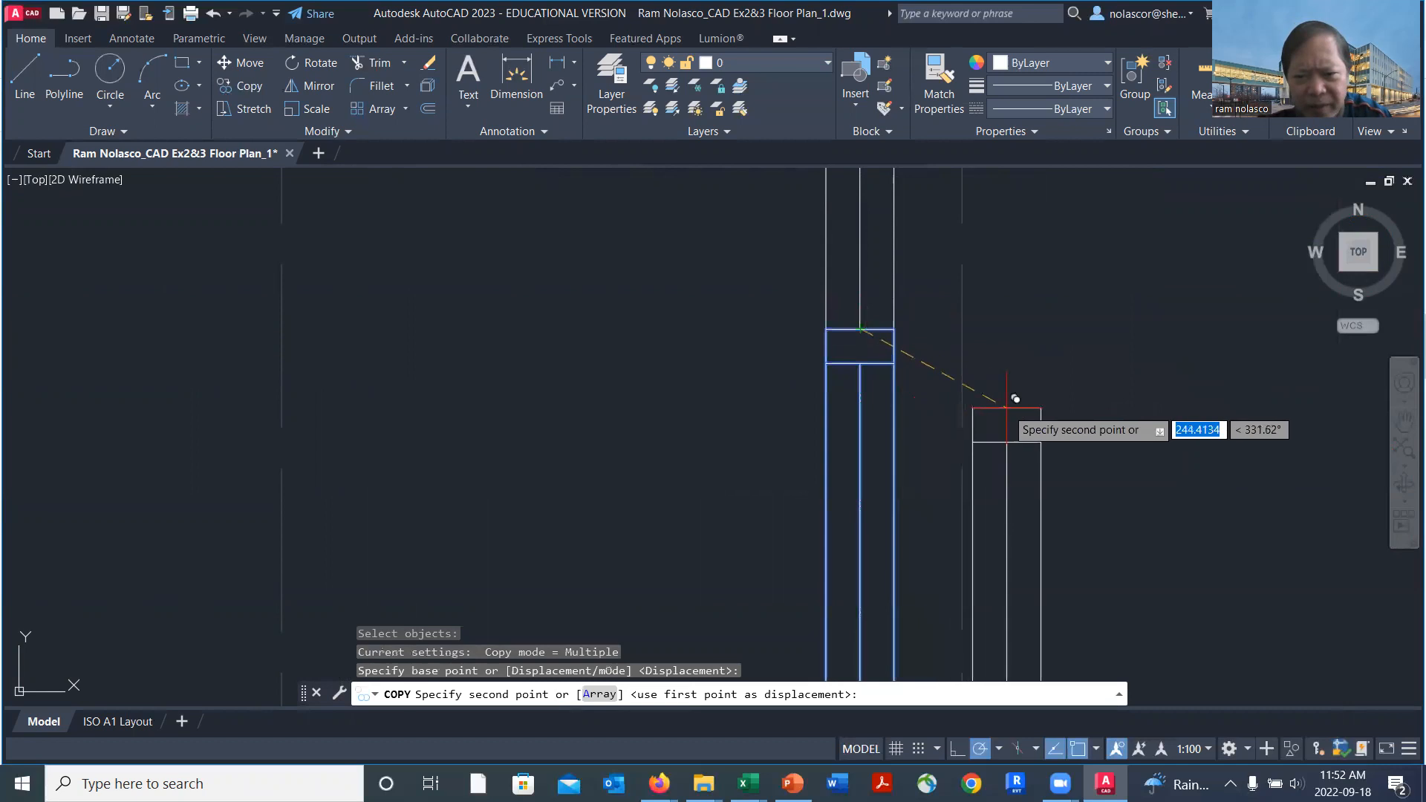
pyautogui.scroll(-6, 1007, 408)
pyautogui.moveTo(1048, 563)
pyautogui.mouseDown(button='middle')
pyautogui.moveTo(991, 499)
pyautogui.moveTo(880, 313)
pyautogui.mouseUp(button='middle')
pyautogui.scroll(6, 813, 384)
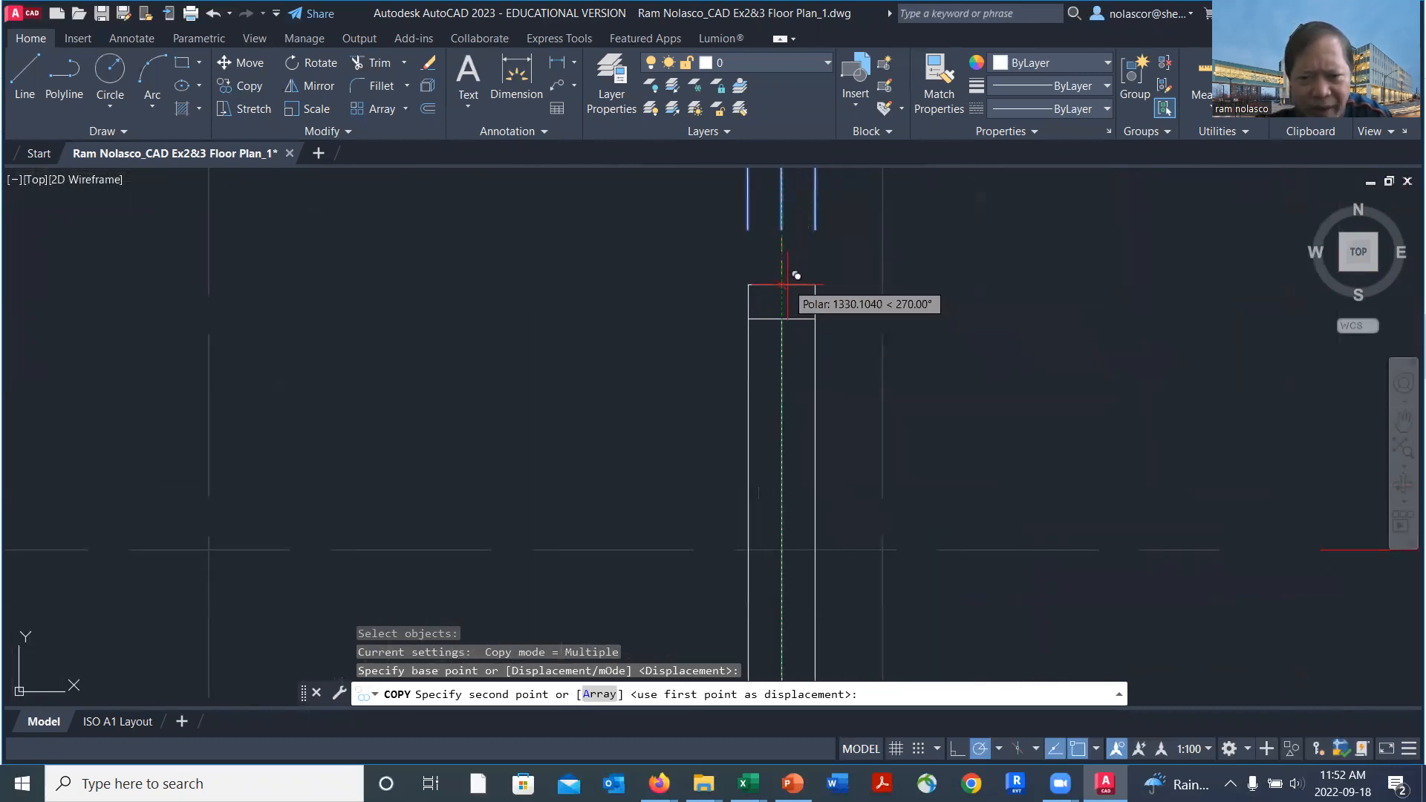
pyautogui.click(782, 229)
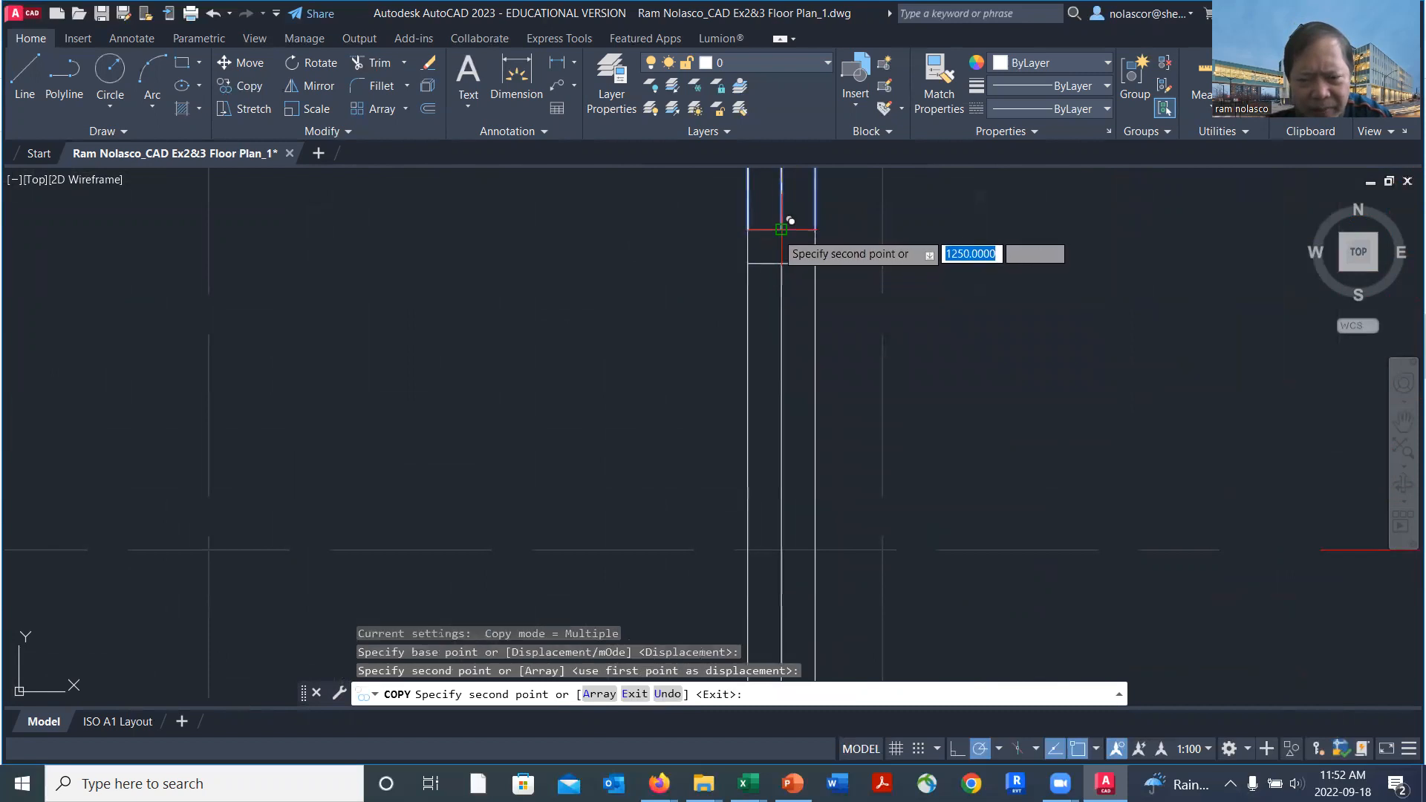
pyautogui.scroll(-5, 790, 220)
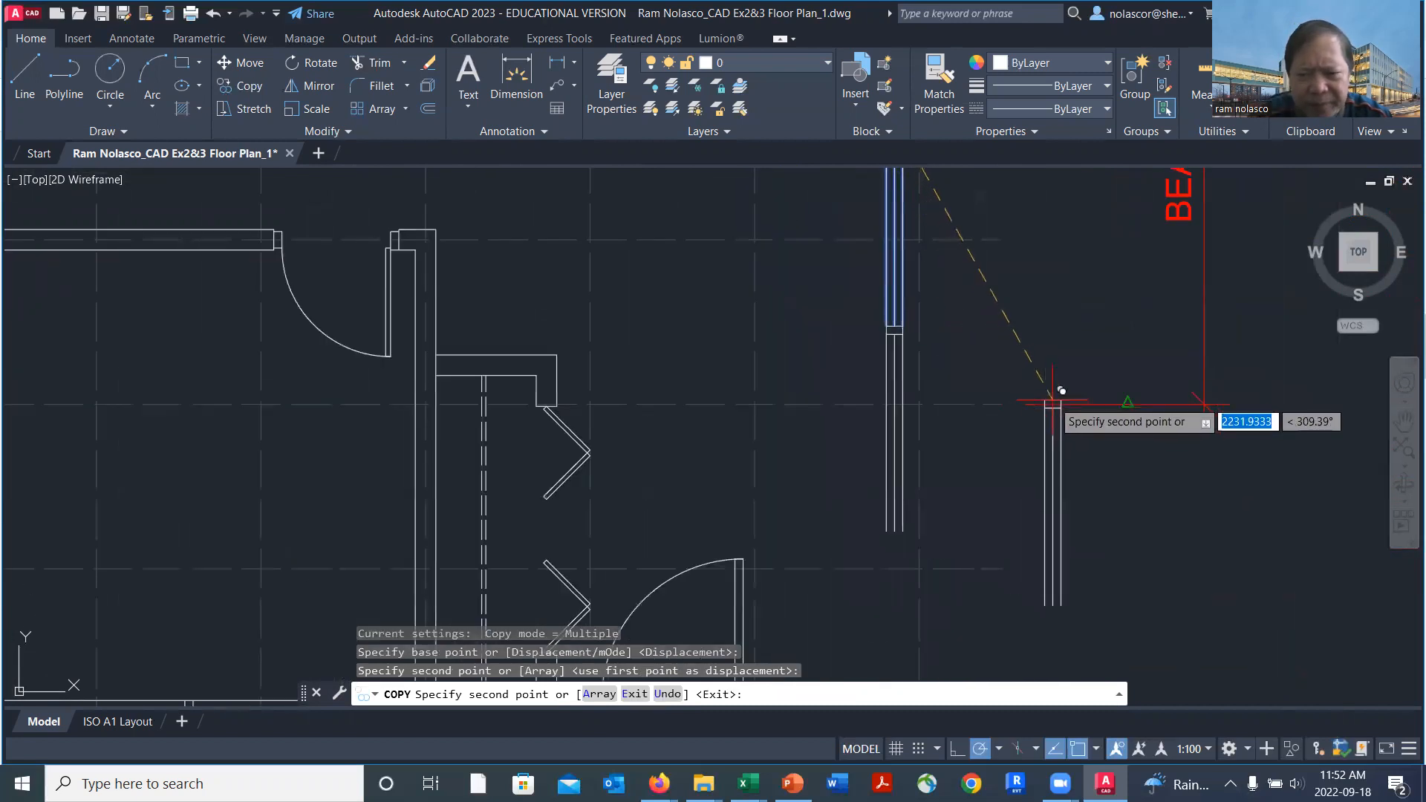
pyautogui.scroll(-2, 1044, 410)
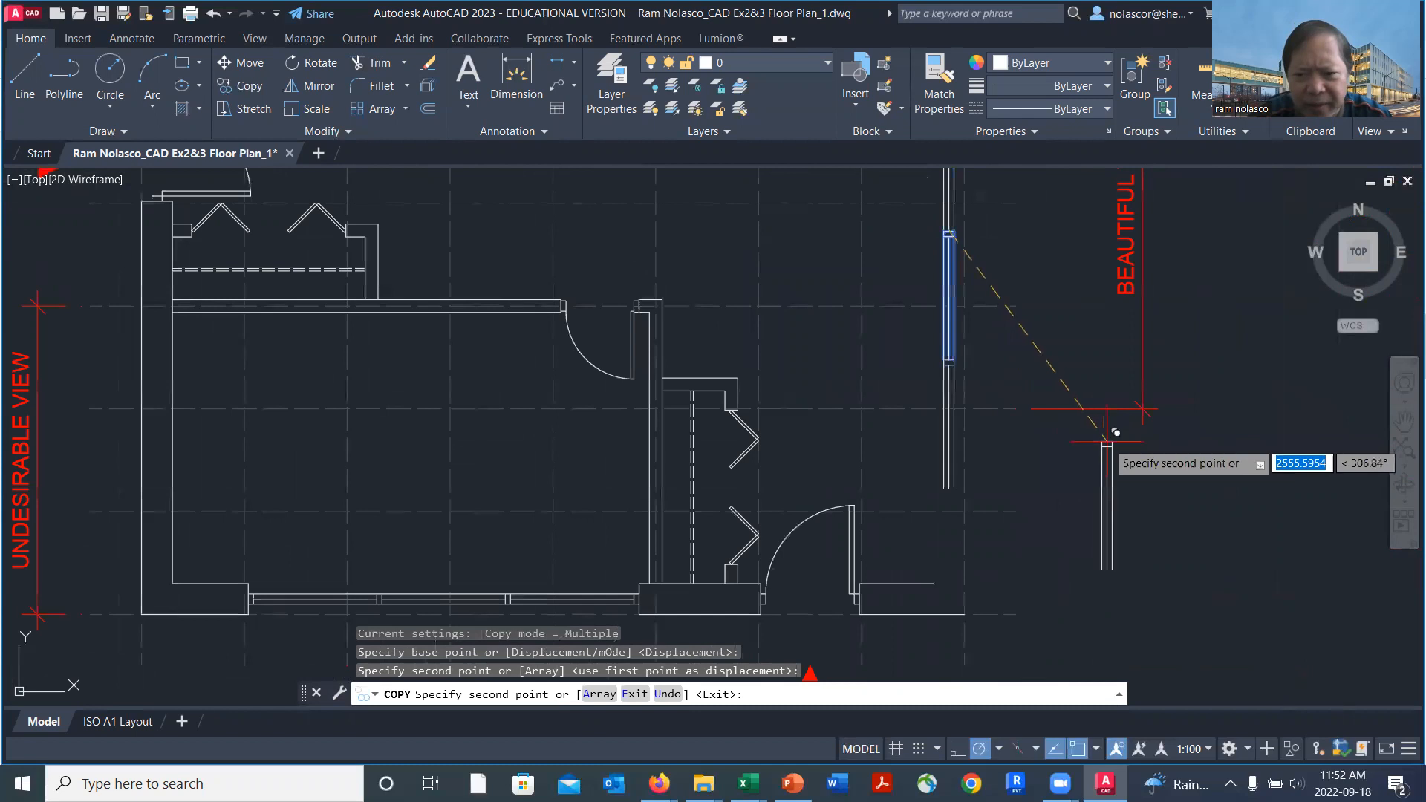
pyautogui.press('Return')
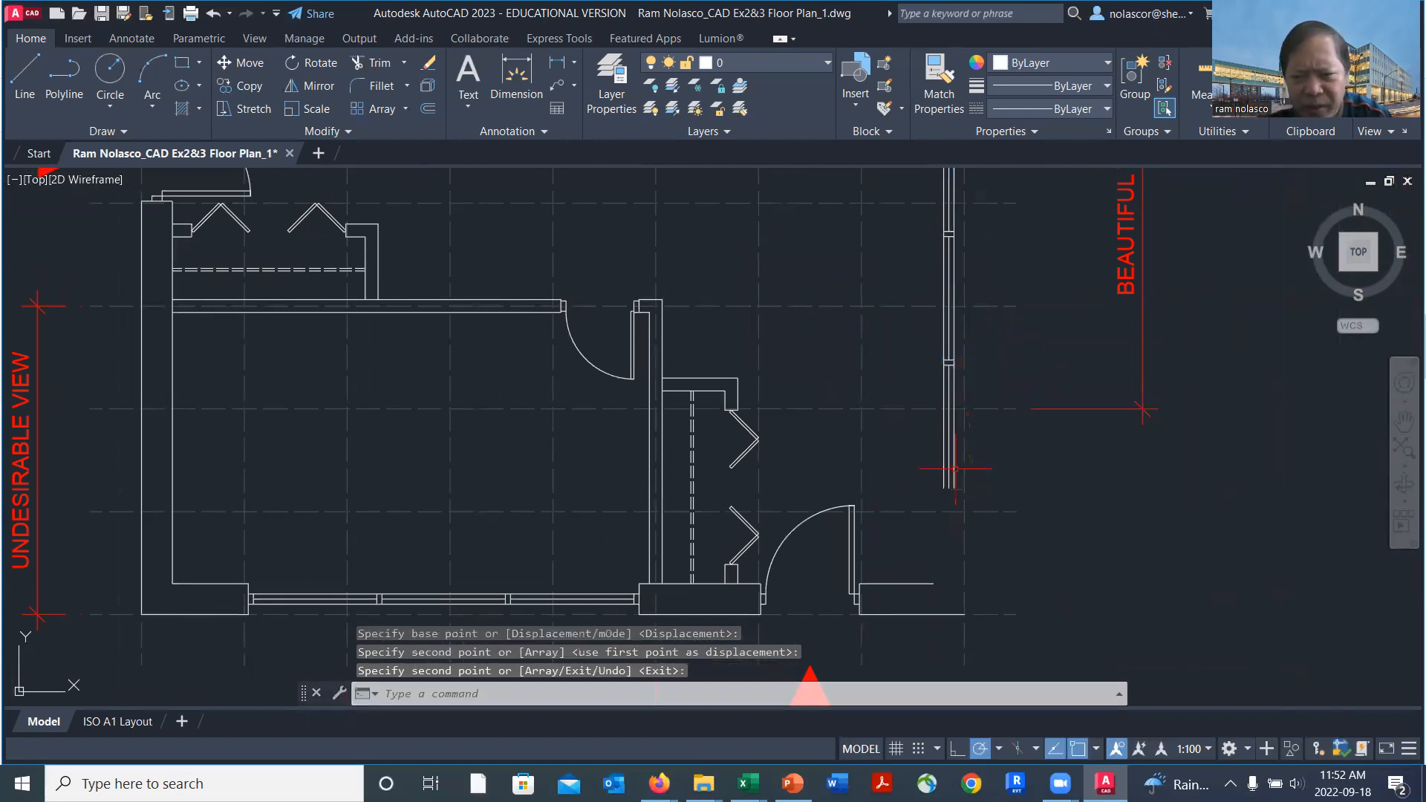
# Copy the frame between the two lowest window segments 1250 straight down to the lower end of the last segment's centre line.
pyautogui.scroll(5, 948, 369)
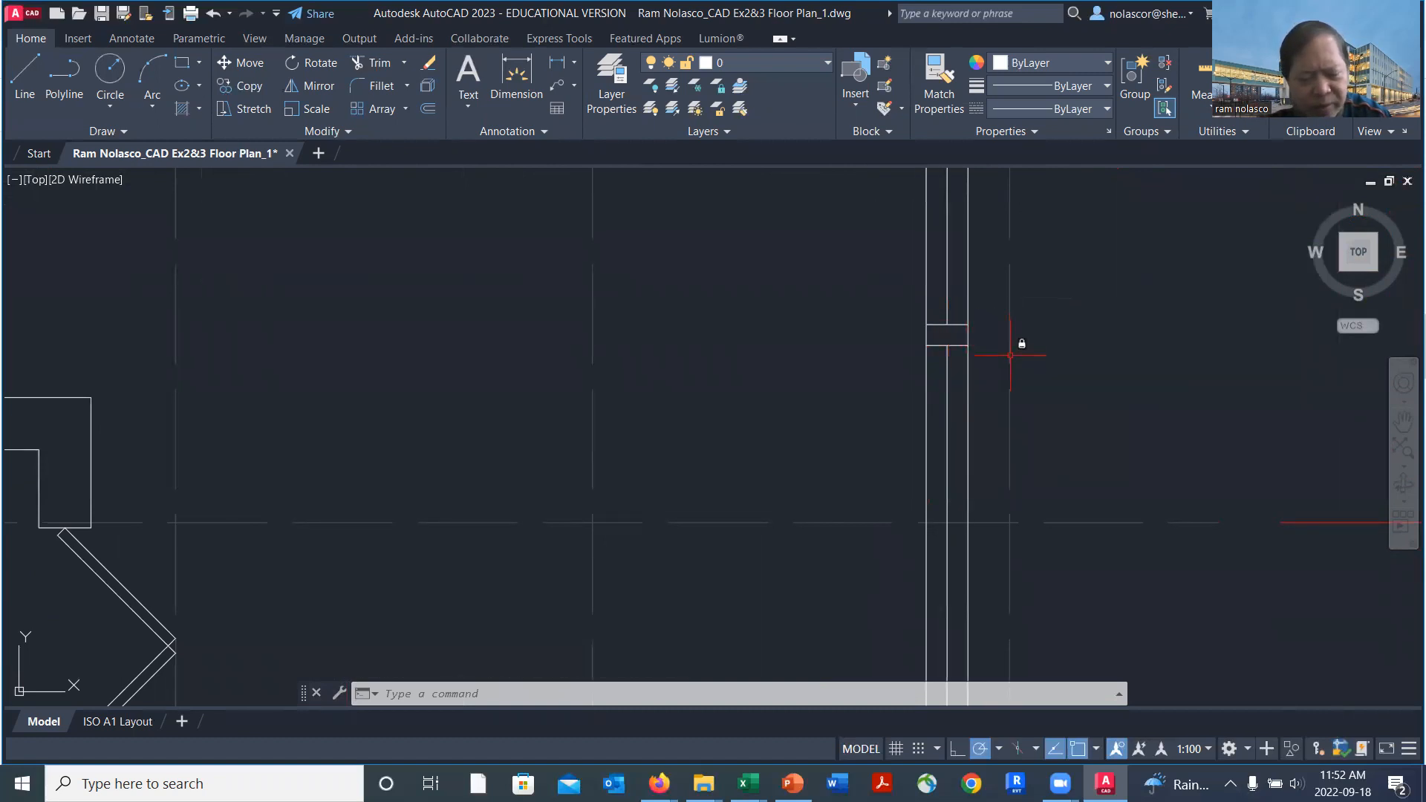
pyautogui.write('co')
pyautogui.press('Return')
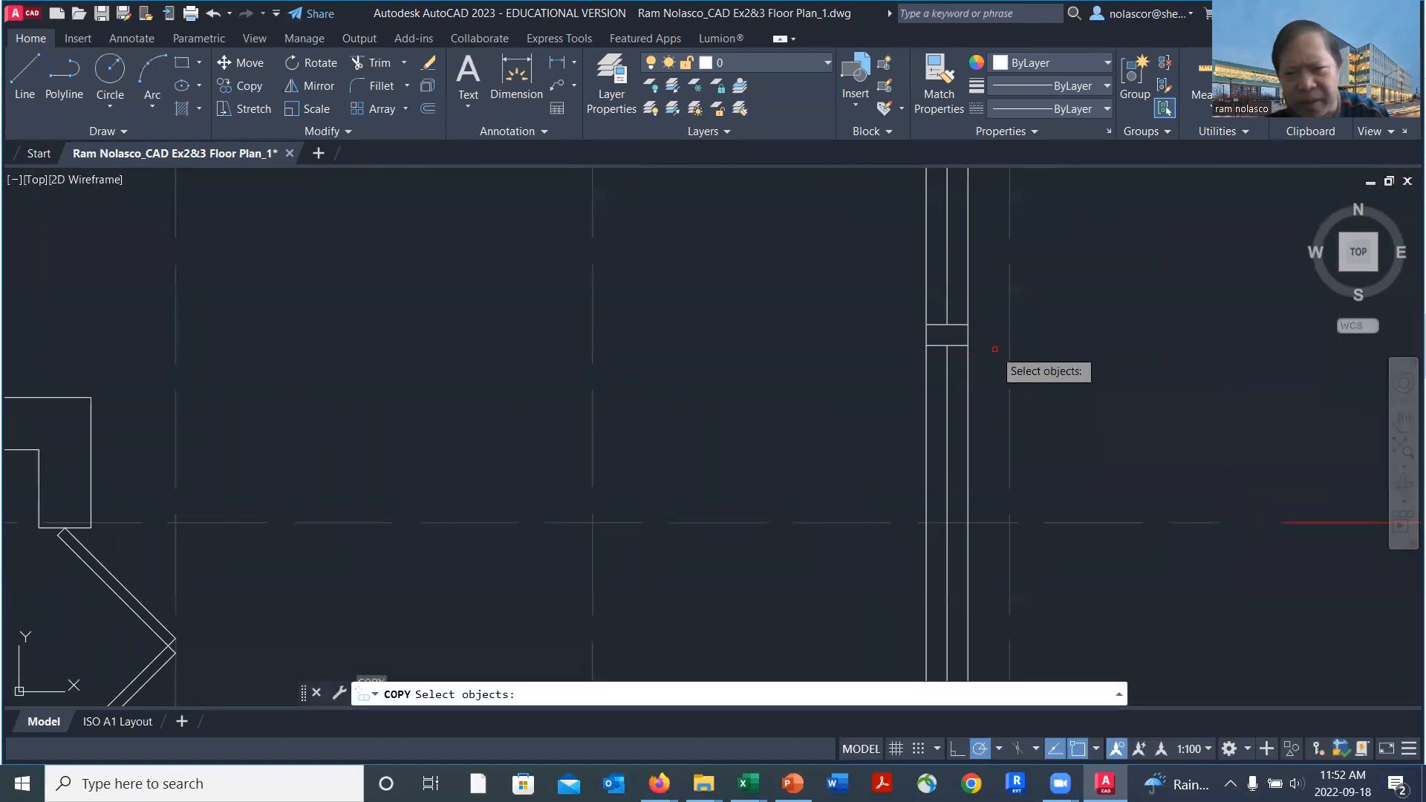
pyautogui.click(897, 299)
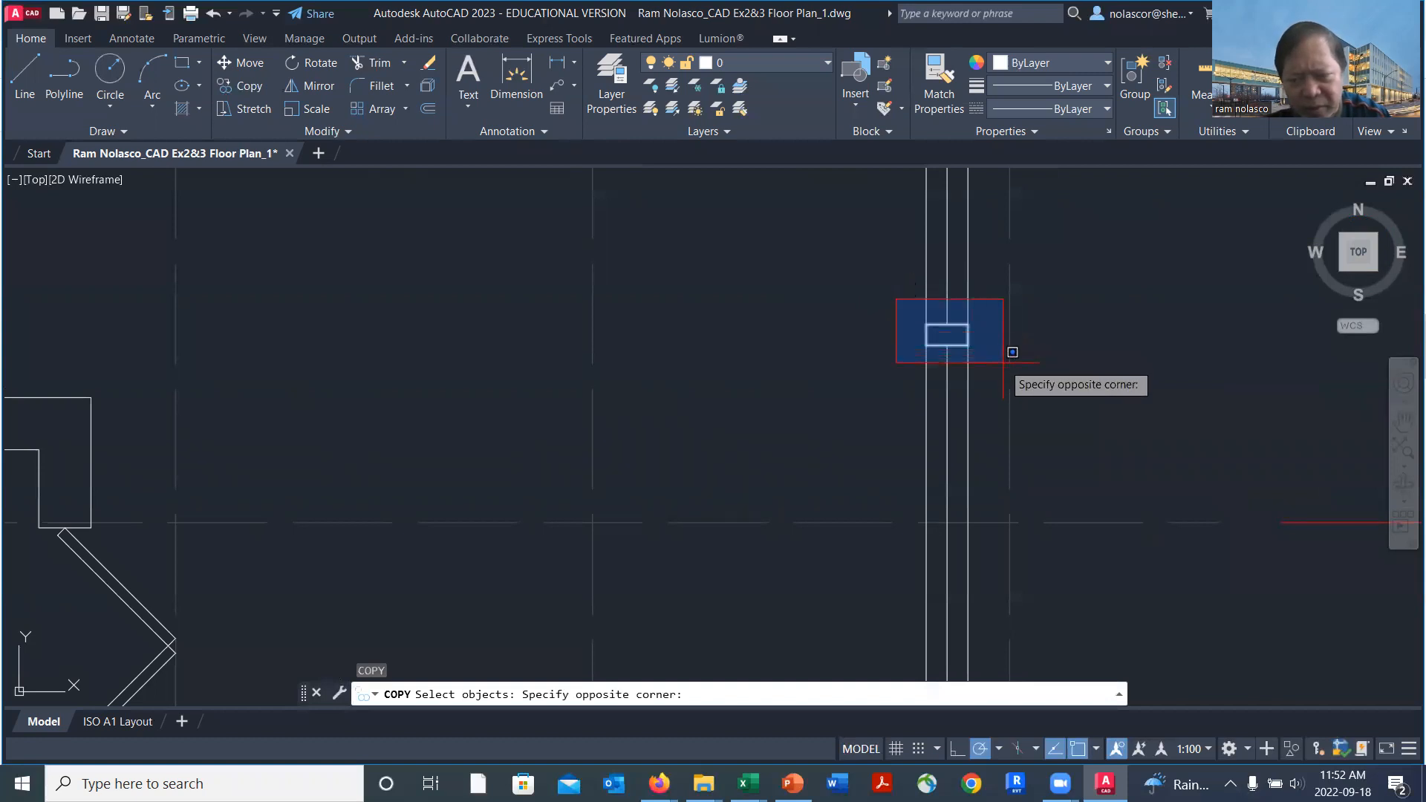
pyautogui.click(1002, 363)
pyautogui.press('Return')
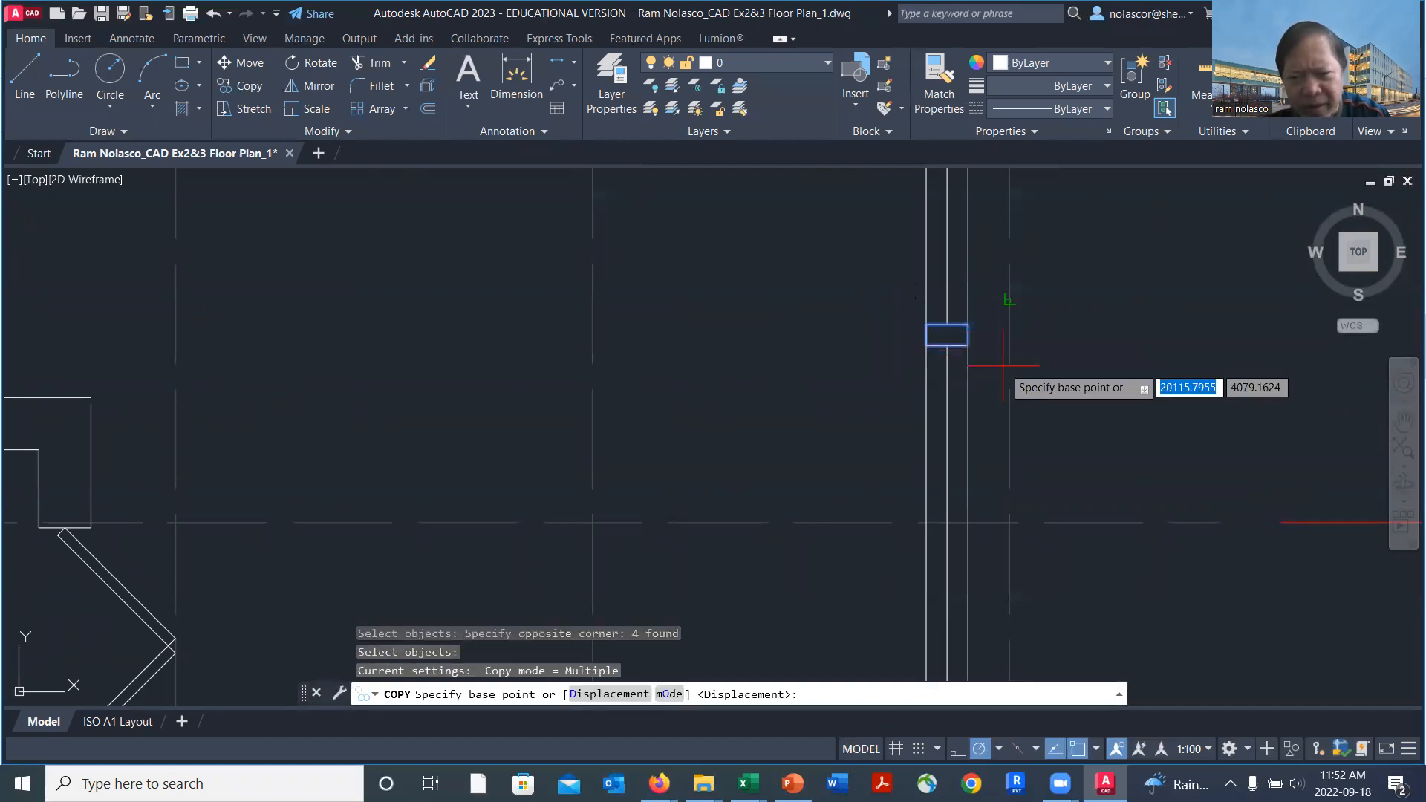
pyautogui.click(947, 324)
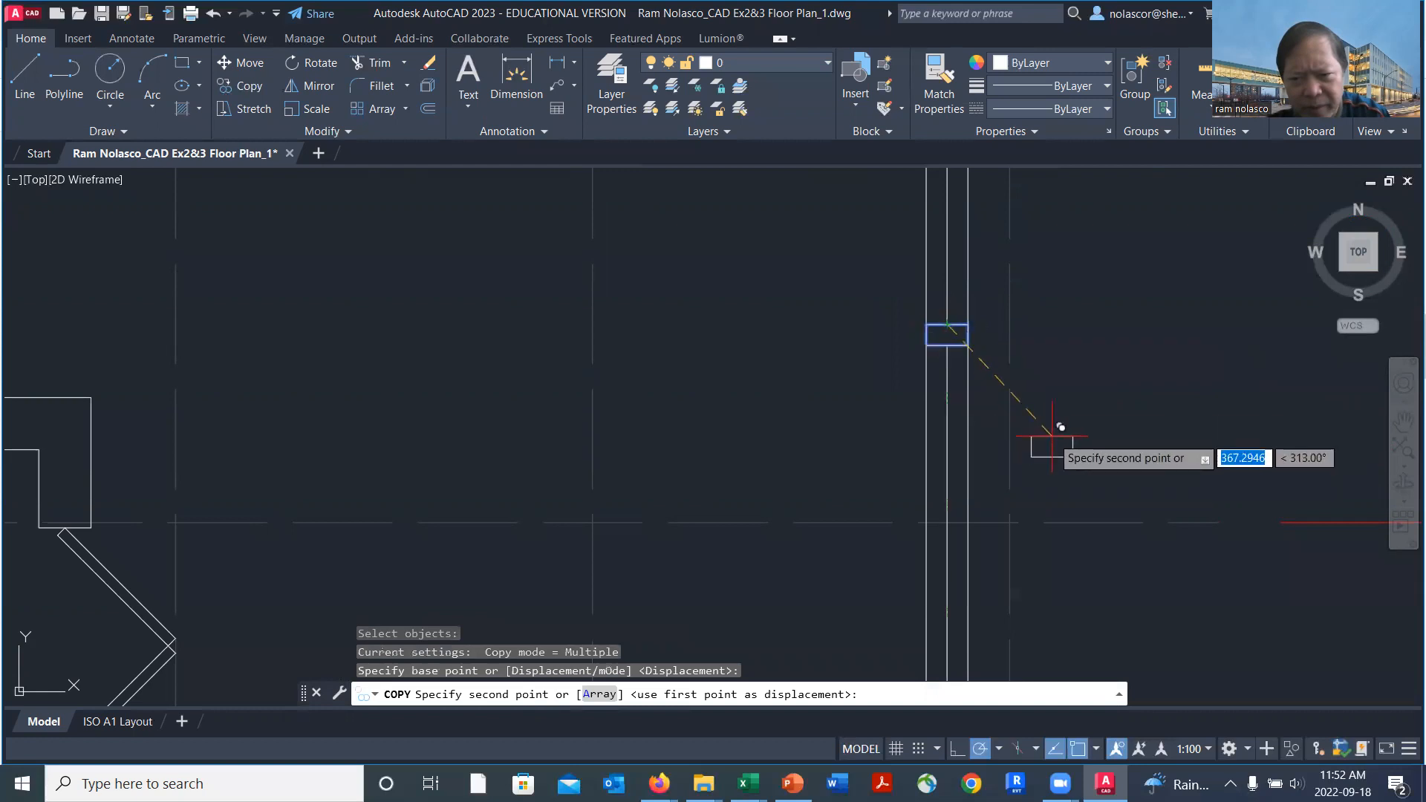
pyautogui.scroll(-3, 1051, 434)
pyautogui.scroll(4, 1013, 594)
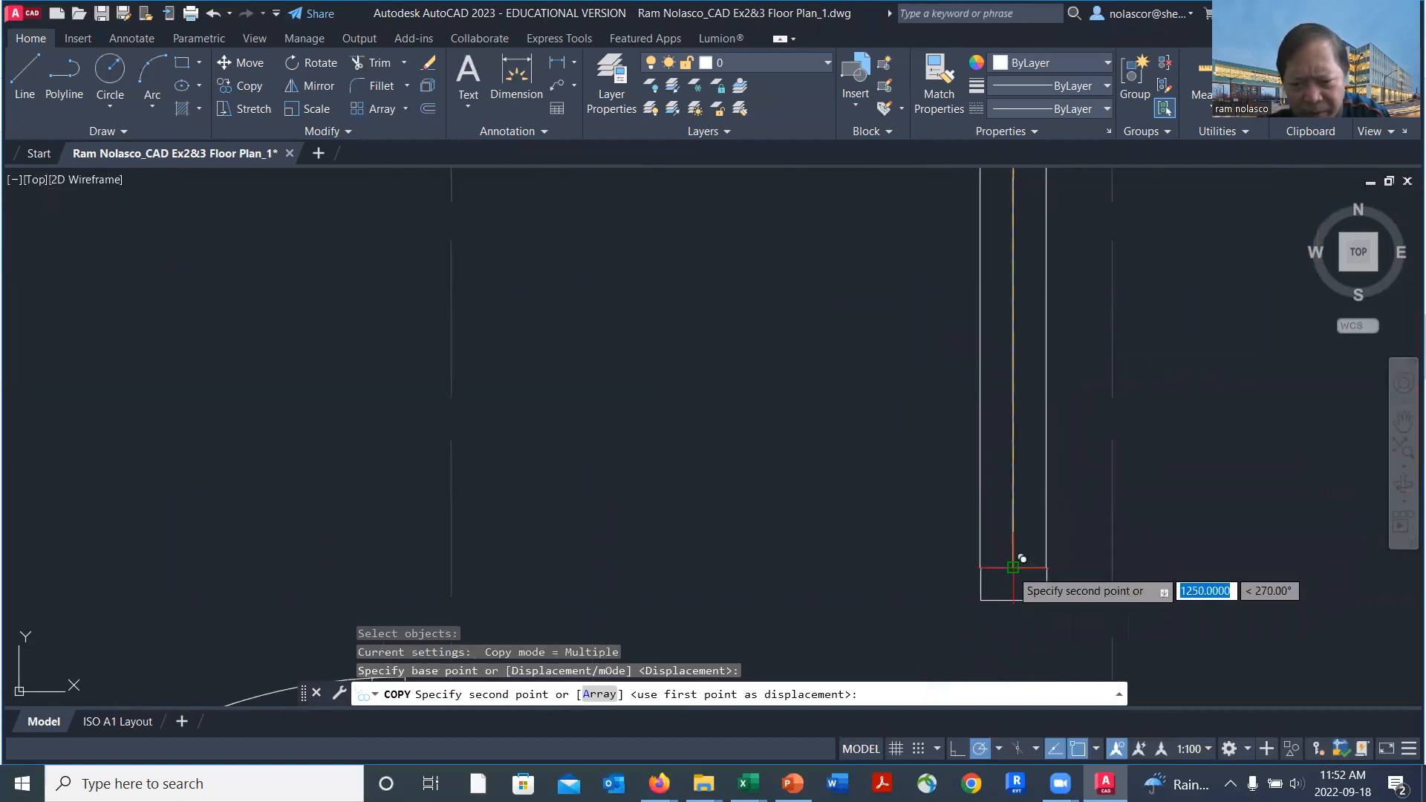
pyautogui.click(1013, 568)
pyautogui.scroll(-4, 1122, 529)
pyautogui.press('Return')
pyautogui.moveTo(1178, 515)
pyautogui.mouseDown(button='middle')
pyautogui.moveTo(1060, 423)
pyautogui.moveTo(979, 385)
pyautogui.mouseUp(button='middle')
pyautogui.scroll(-3, 979, 385)
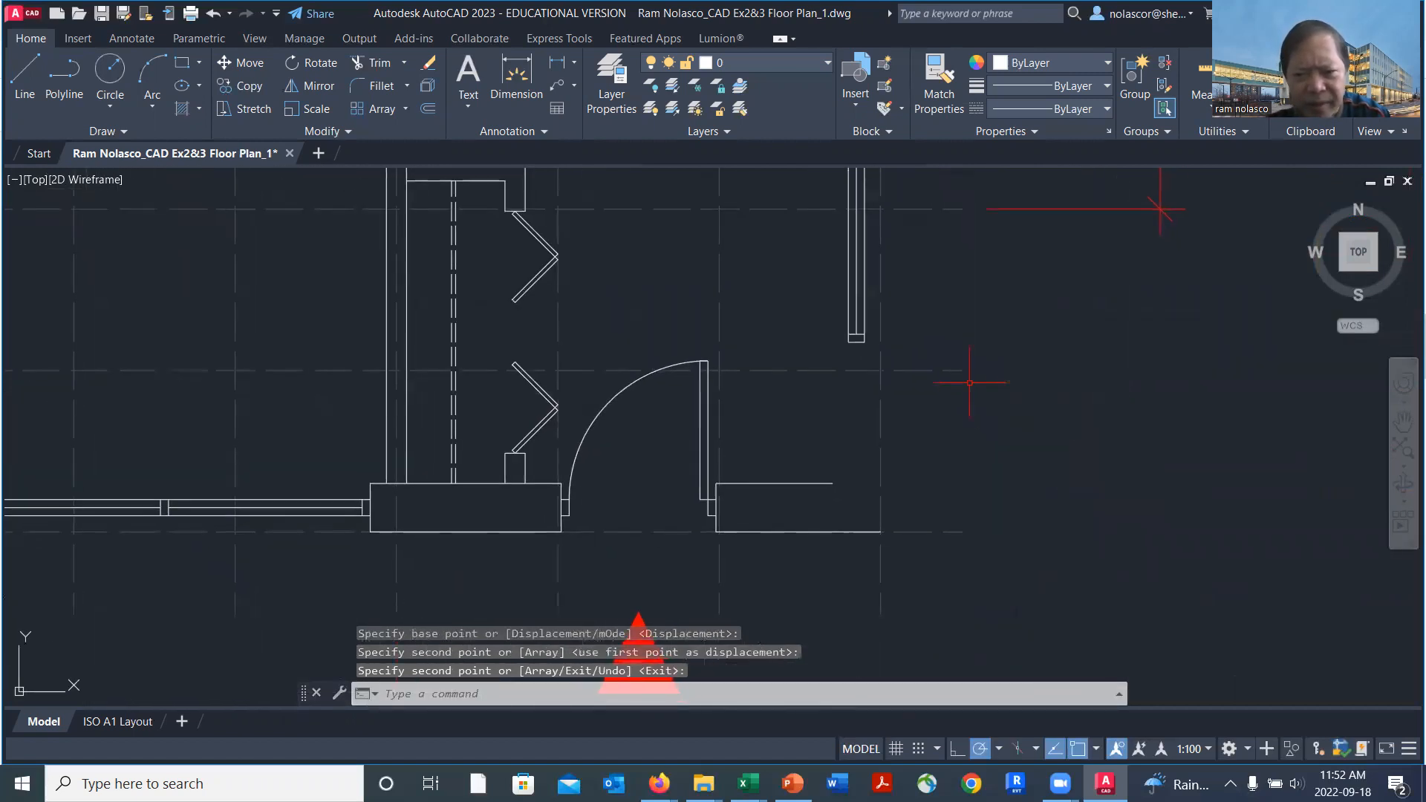
# Draw the east wall's inner face line vertically from the end of the south wall's inner line to just above the last window frame.
pyautogui.write('l')
pyautogui.press('Return')
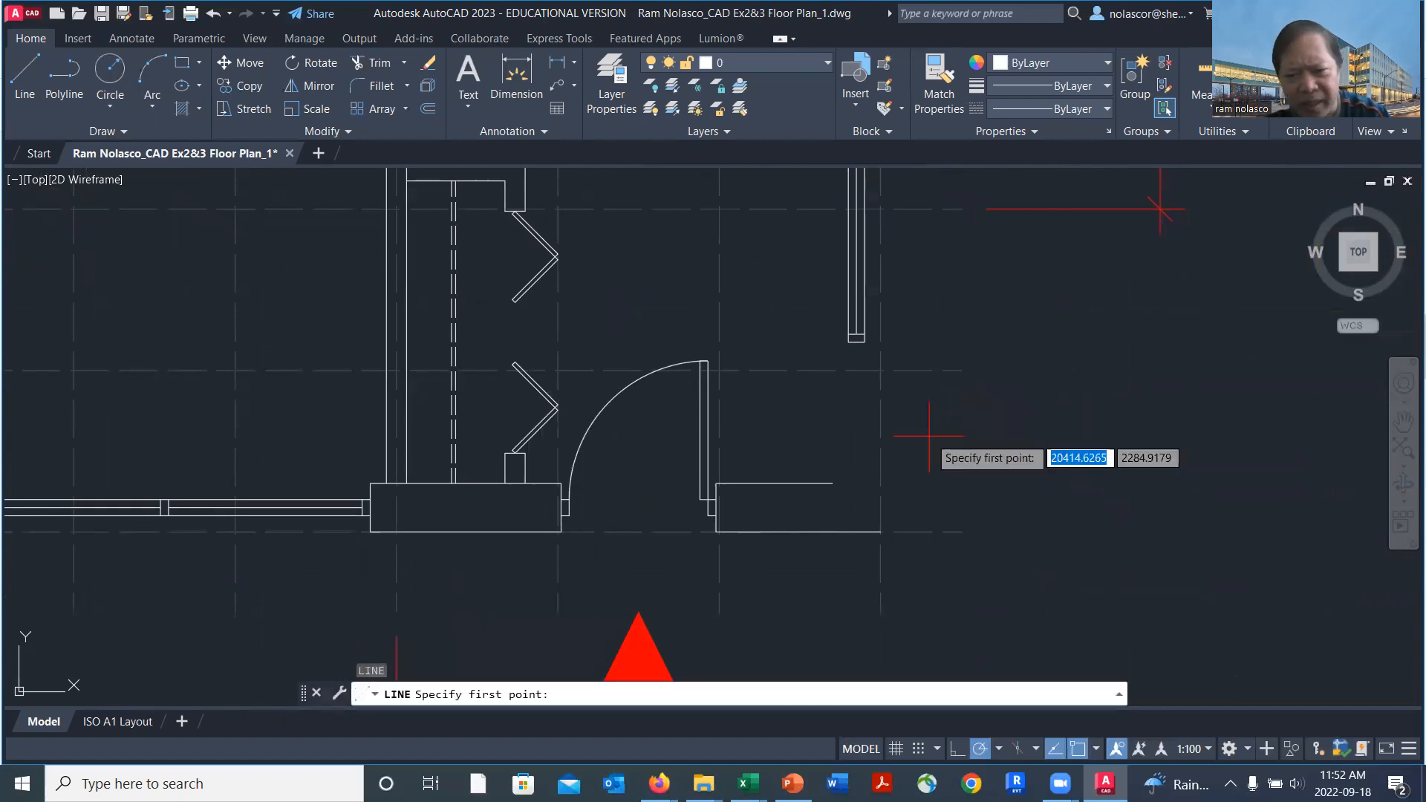
pyautogui.click(833, 483)
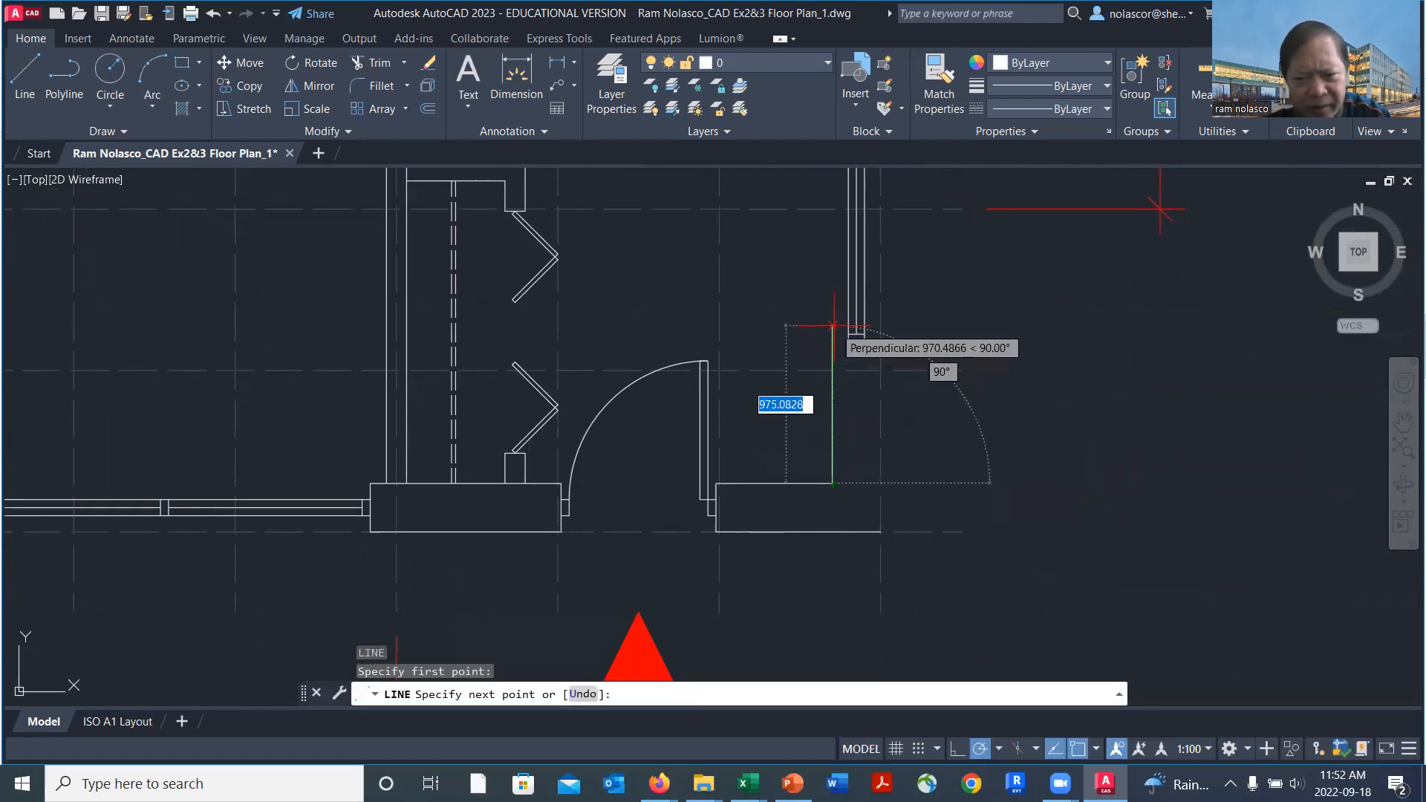
pyautogui.click(833, 326)
pyautogui.press('Return')
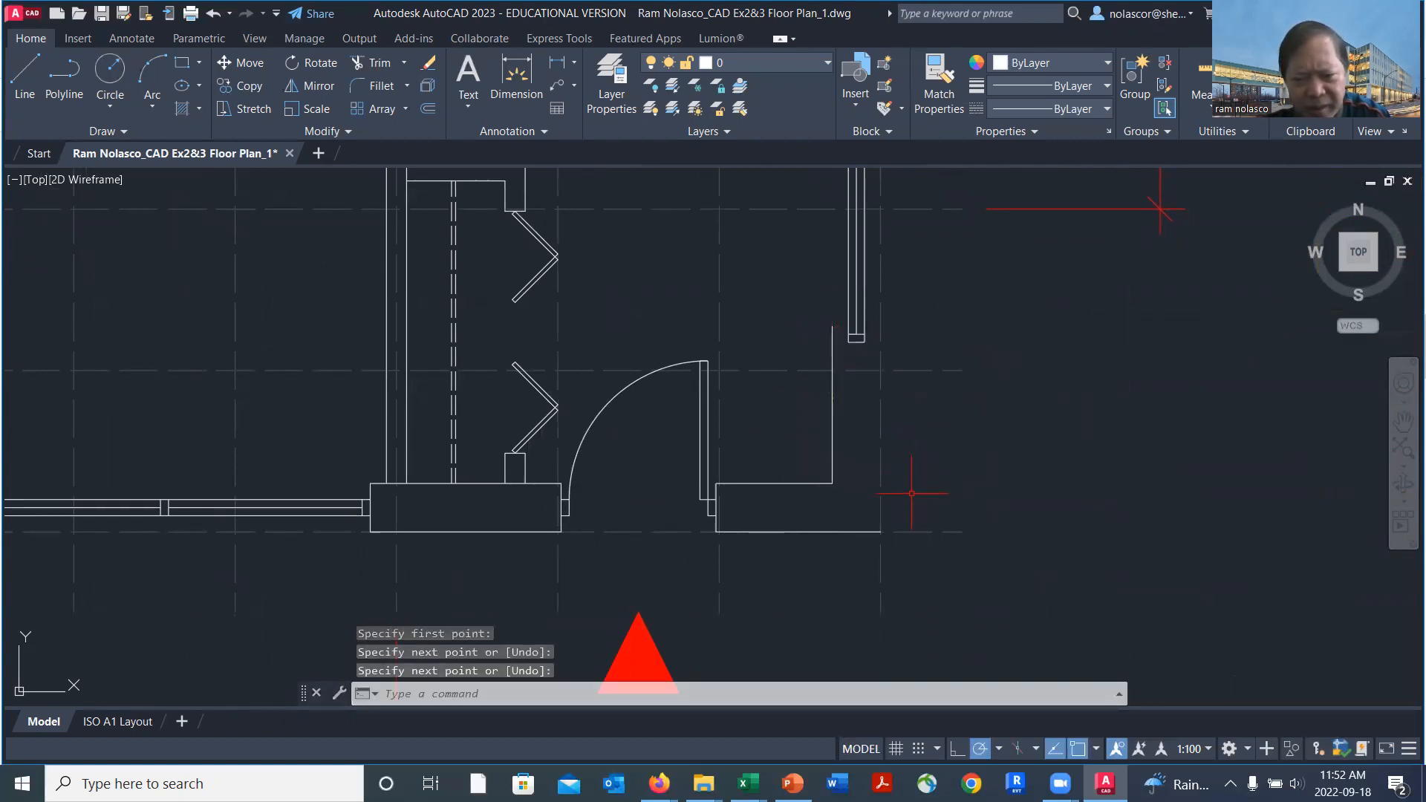
# Draw the east wall's outer face line vertically from the south wall's outer corner to beyond the last window frame.
pyautogui.press('Return')
pyautogui.click(881, 531)
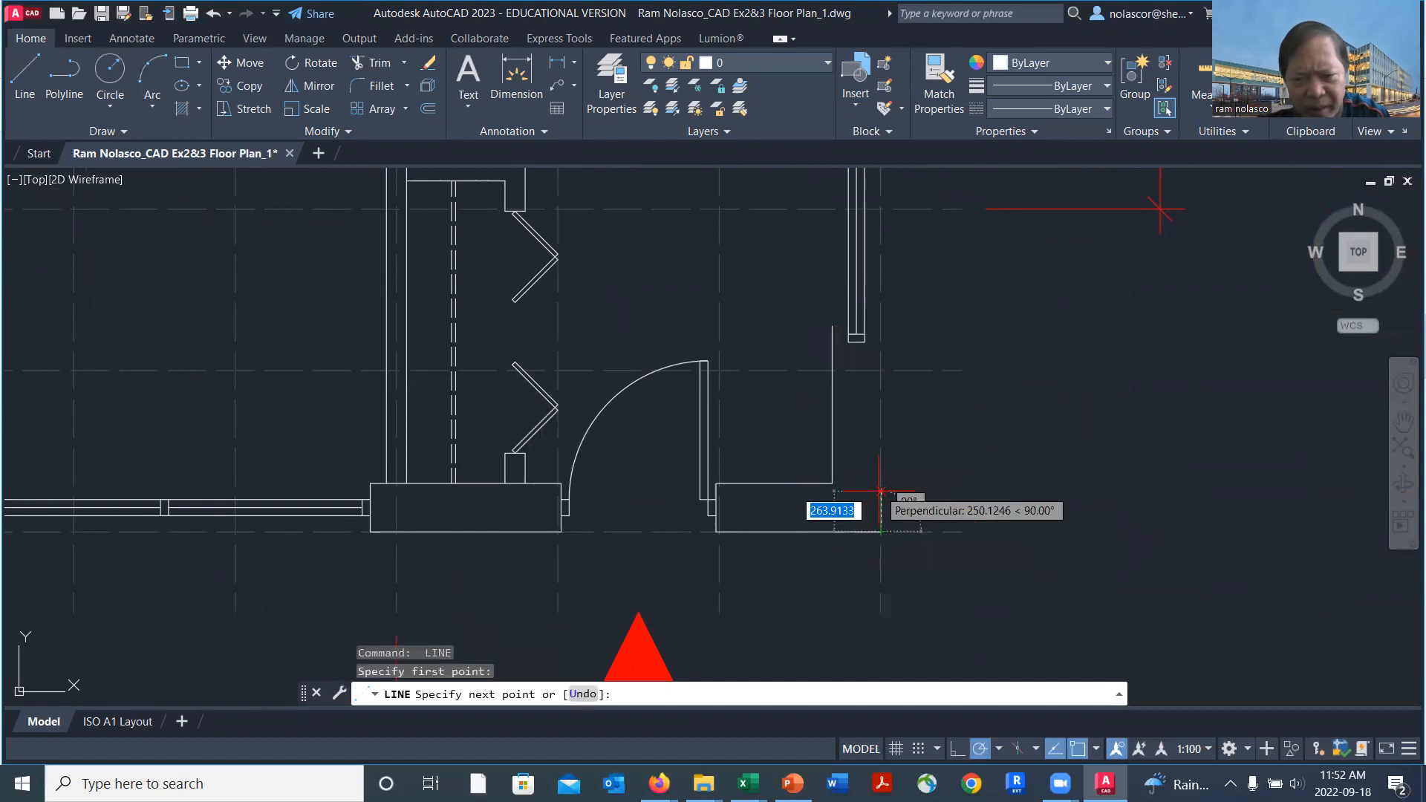
pyautogui.click(880, 297)
pyautogui.press('Return')
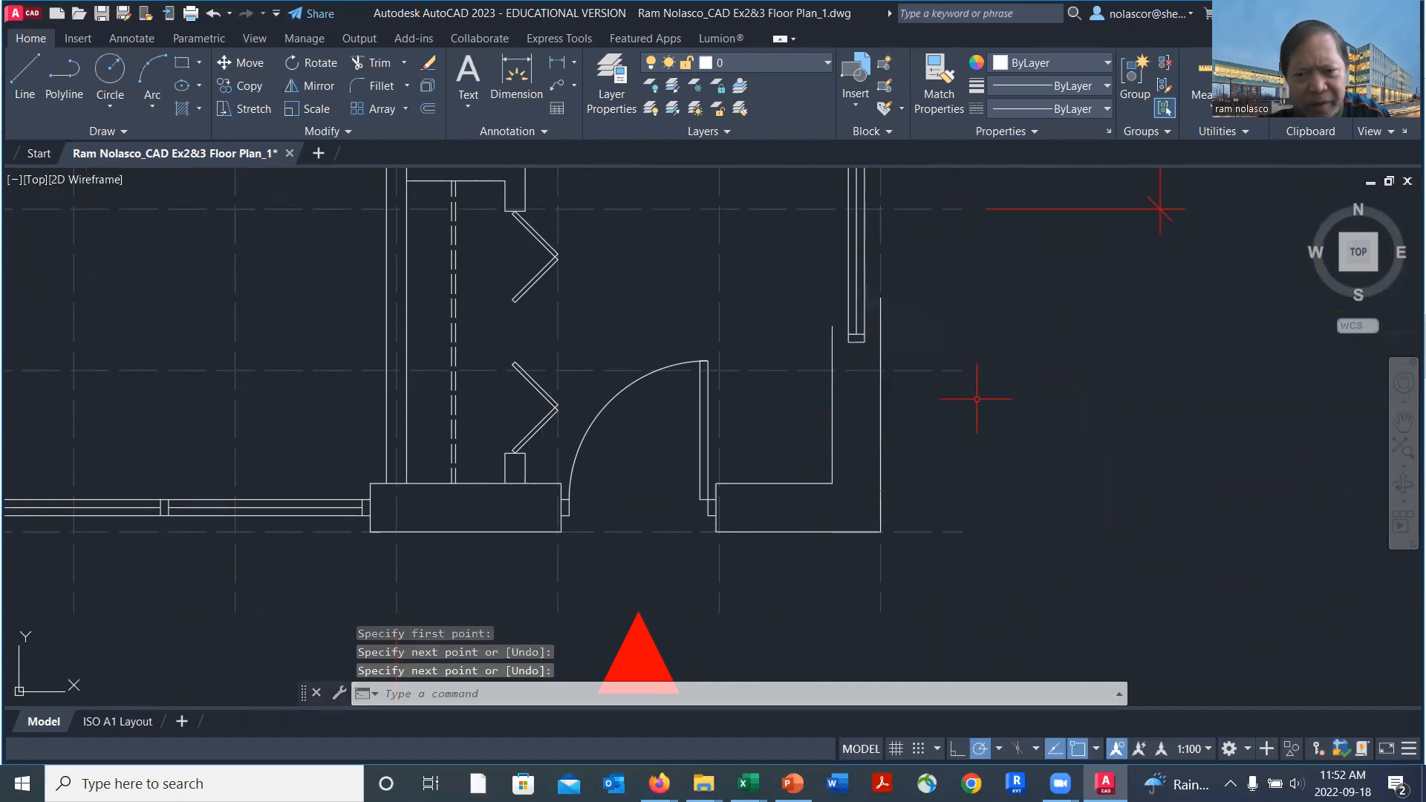
# Fillet the bottom line of the last window frame with the east wall's inner face line into a square corner.
pyautogui.scroll(6, 873, 350)
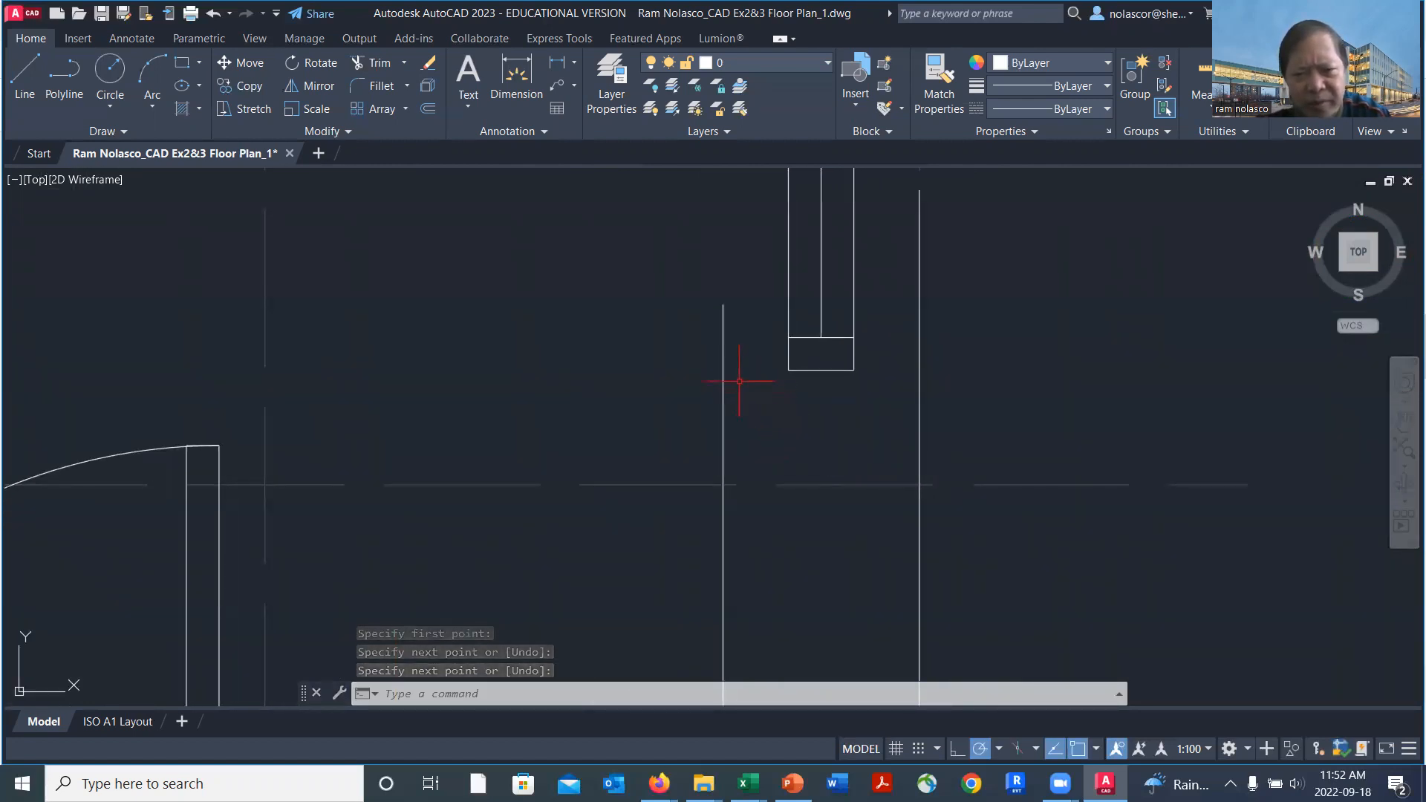
pyautogui.click(809, 367)
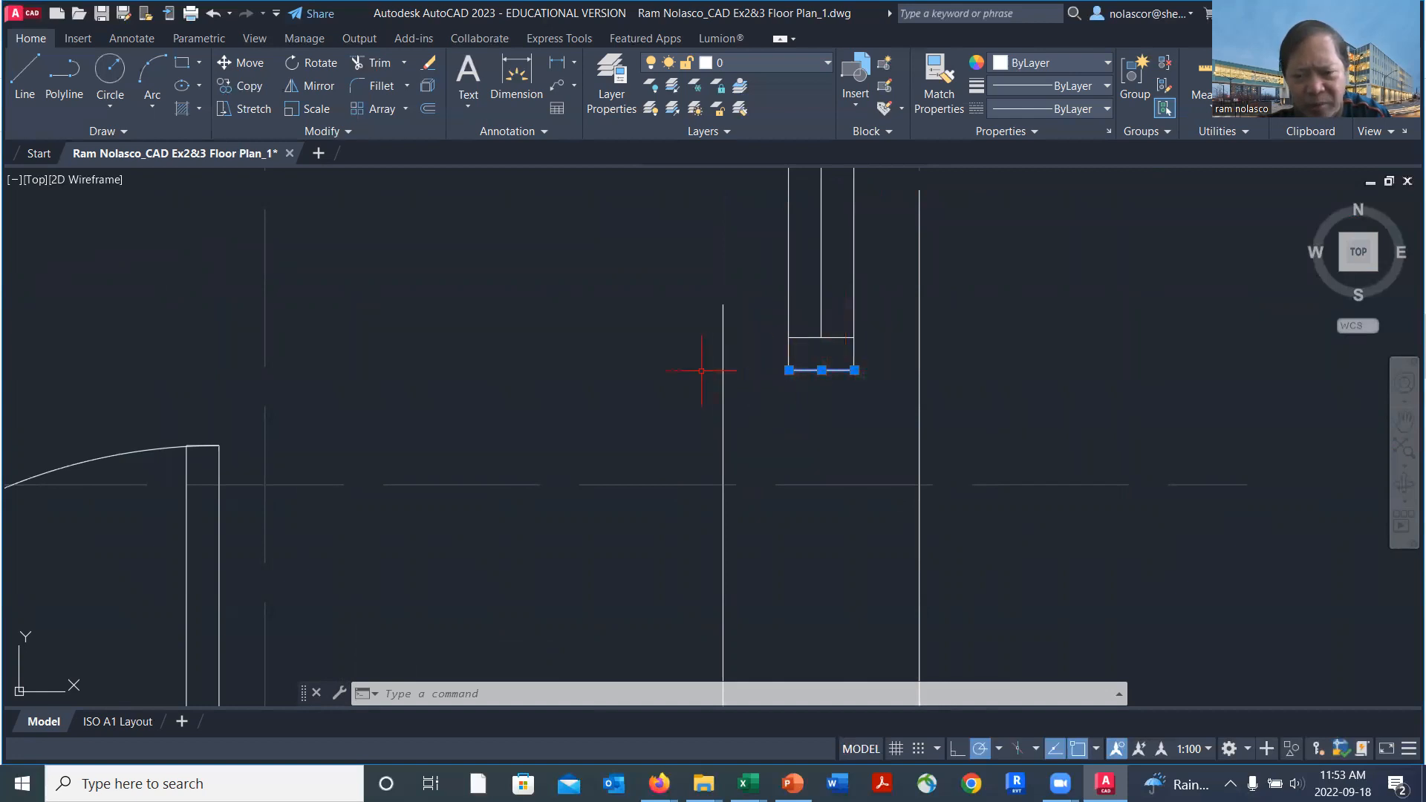
pyautogui.write('f')
pyautogui.press('Return')
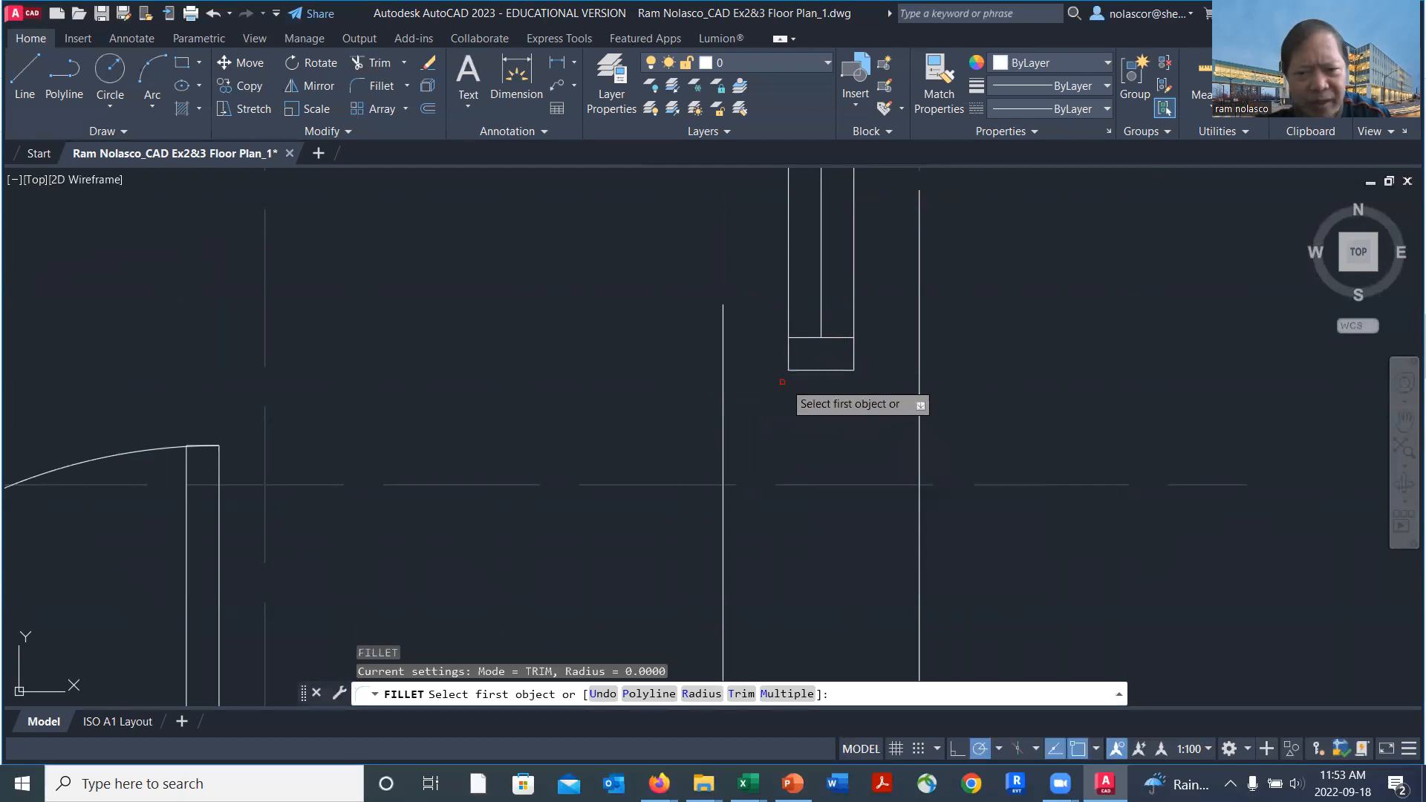
pyautogui.click(808, 370)
pyautogui.click(722, 416)
# Fillet the bottom line of the last window frame with the east wall's outer face line into a square corner.
pyautogui.press('Return')
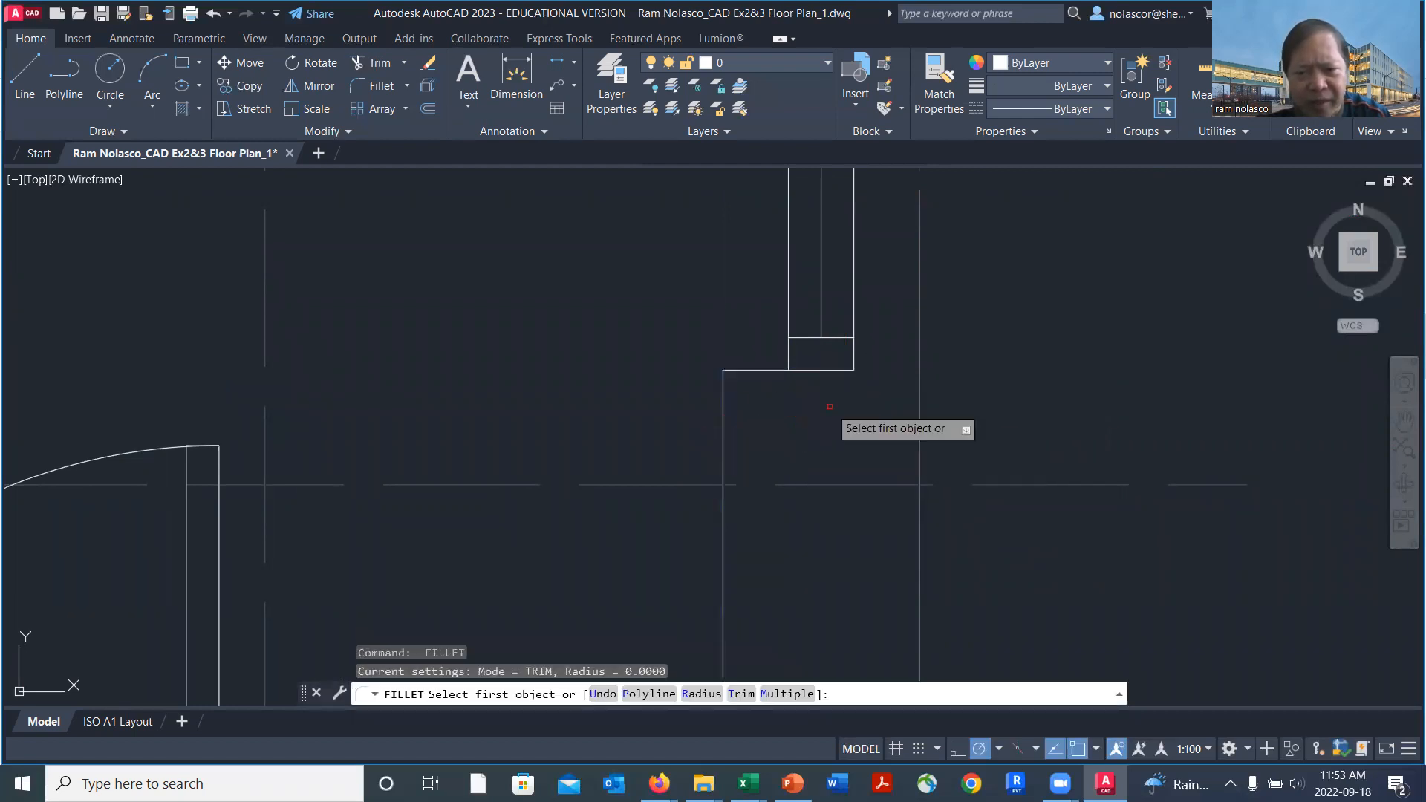
pyautogui.click(839, 369)
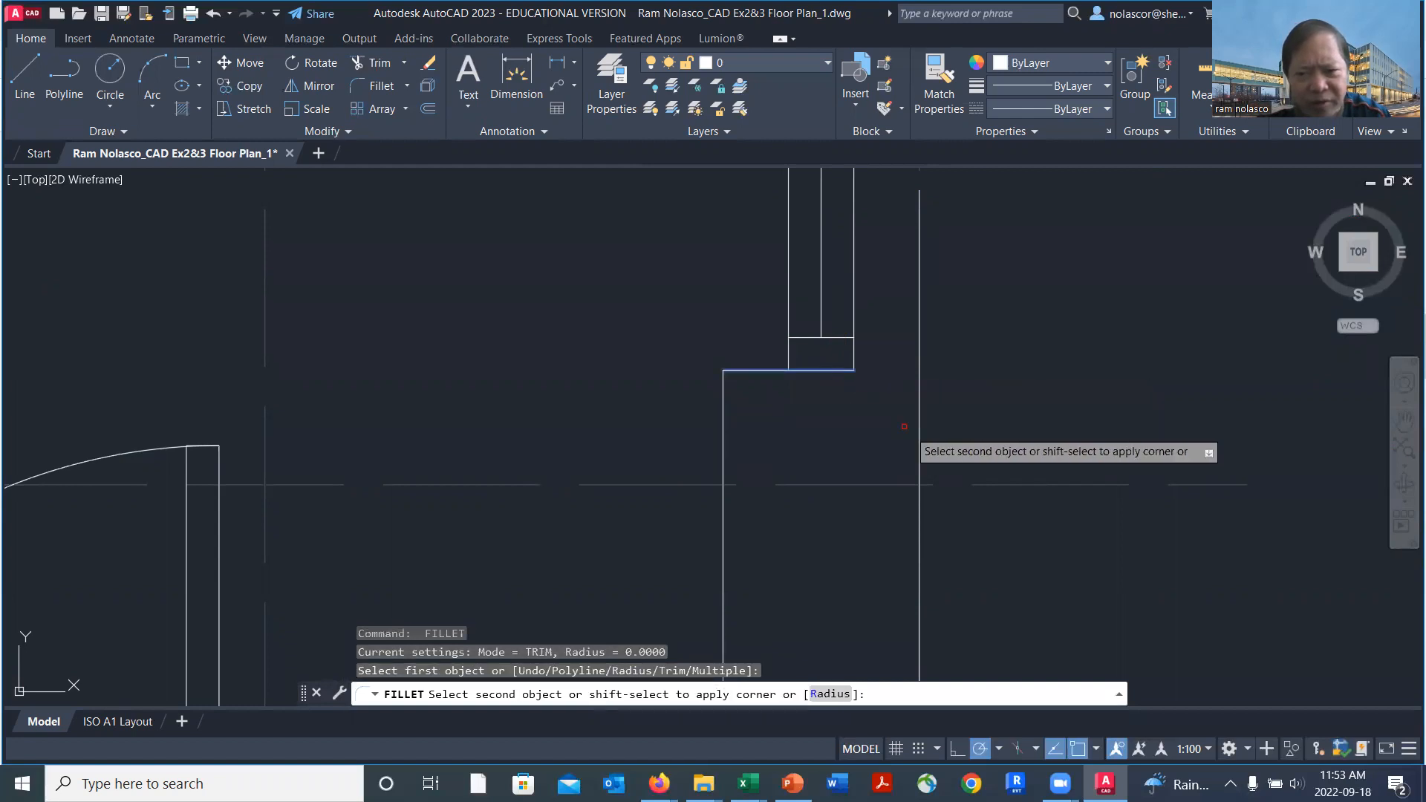
pyautogui.click(923, 442)
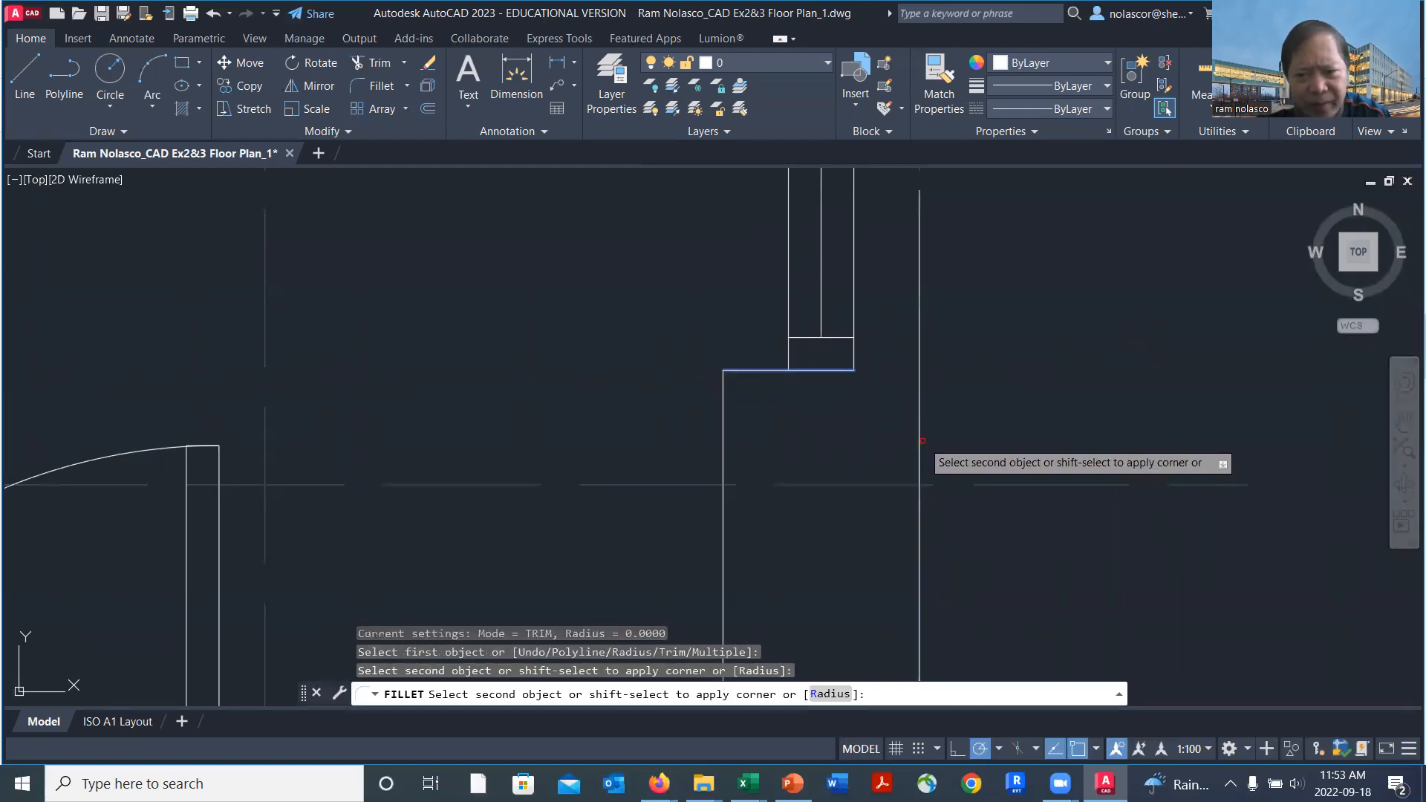
pyautogui.click(920, 453)
pyautogui.scroll(-5, 1052, 469)
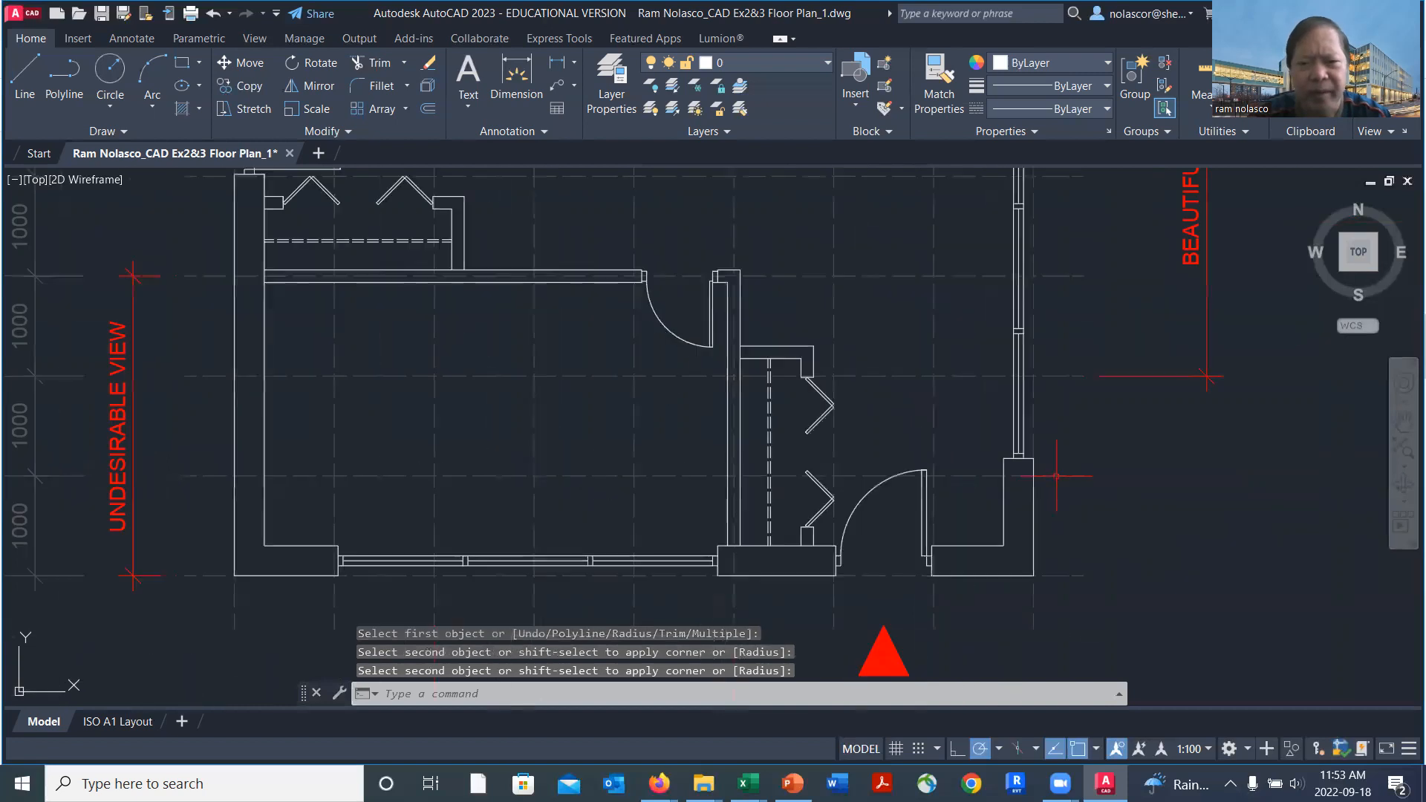
pyautogui.moveTo(1114, 455); pyautogui.dragTo(1035, 567, button='middle')
pyautogui.scroll(-3, 1181, 541)
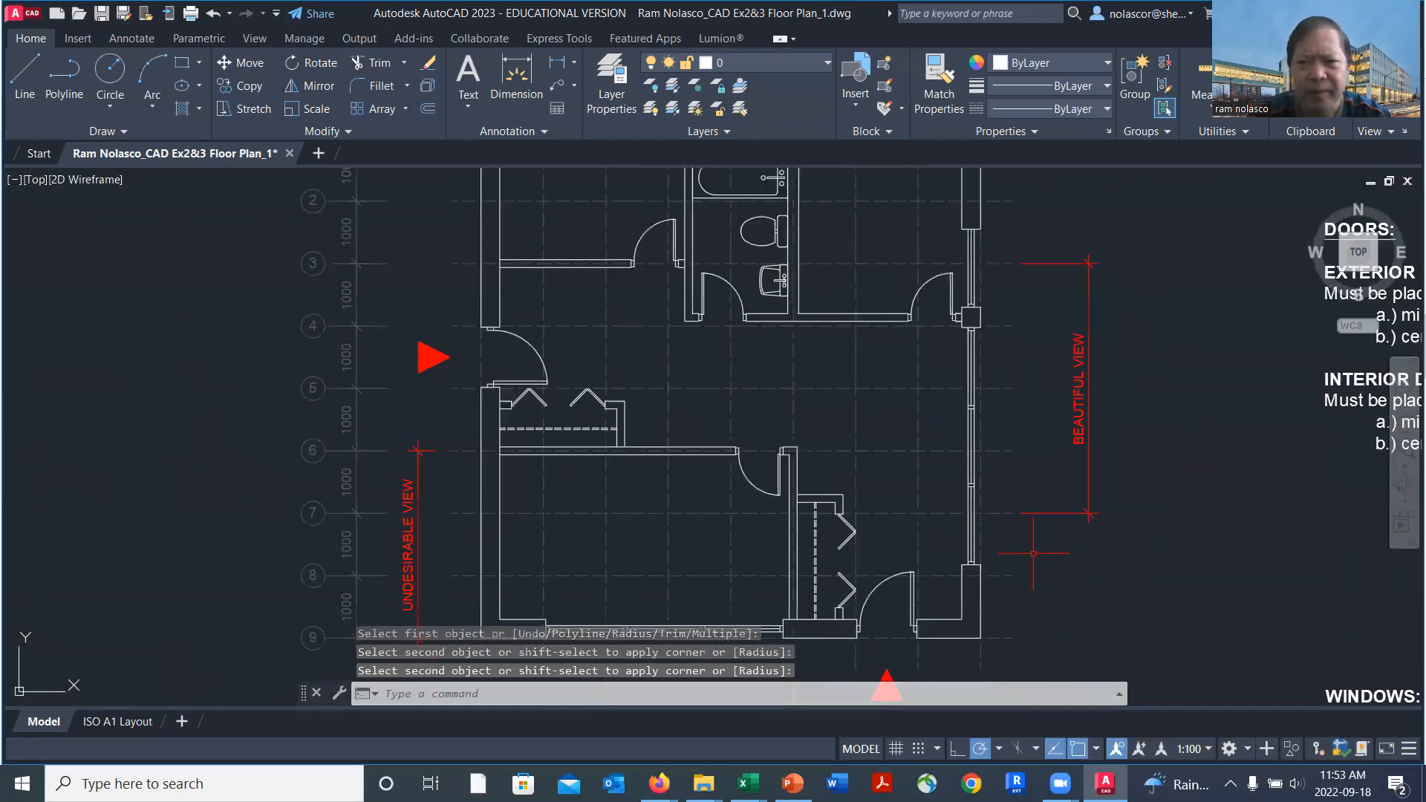
pyautogui.moveTo(1178, 295); pyautogui.dragTo(1174, 312, button='middle')
pyautogui.scroll(5, 959, 422)
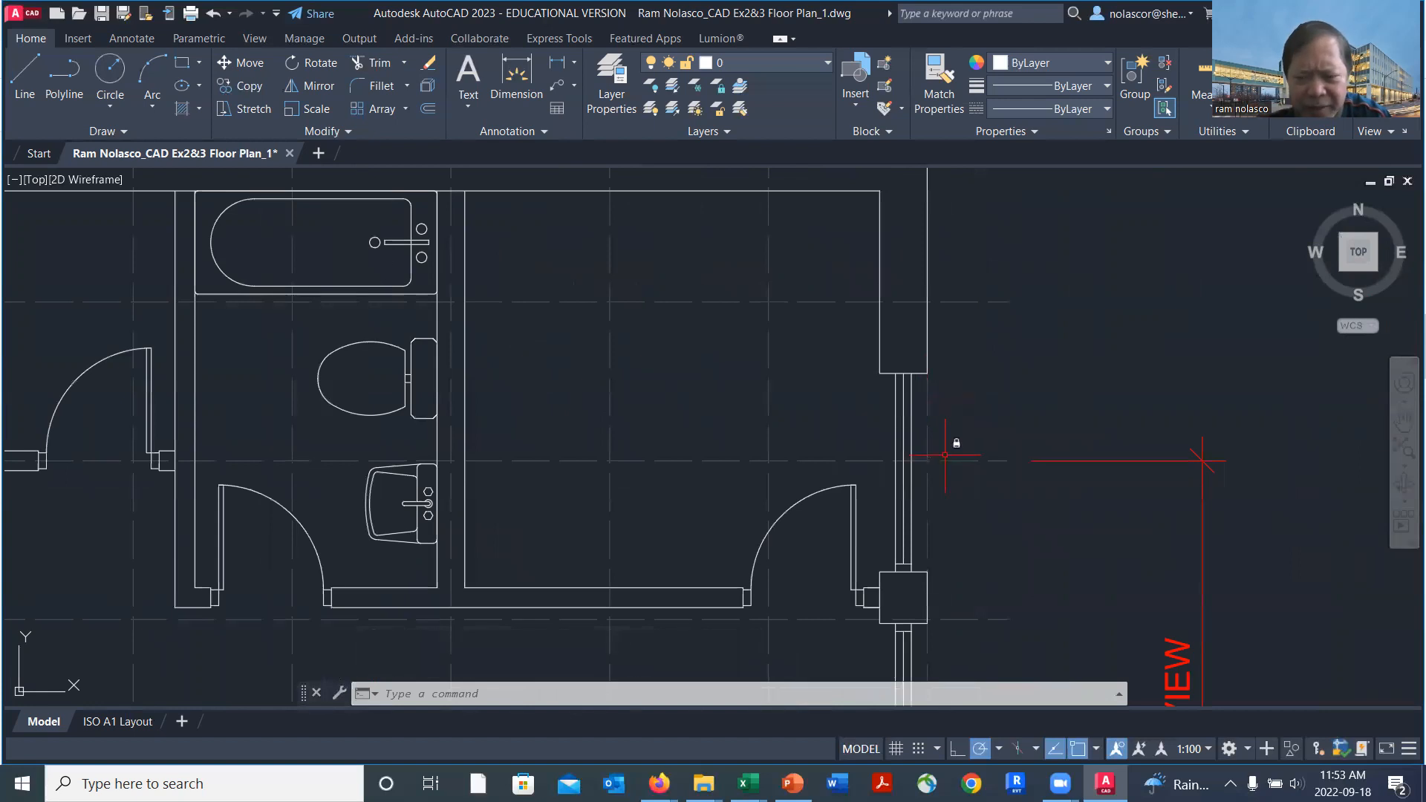
# Erase the wall end line at the north end of the upper east window.
pyautogui.scroll(2, 907, 568)
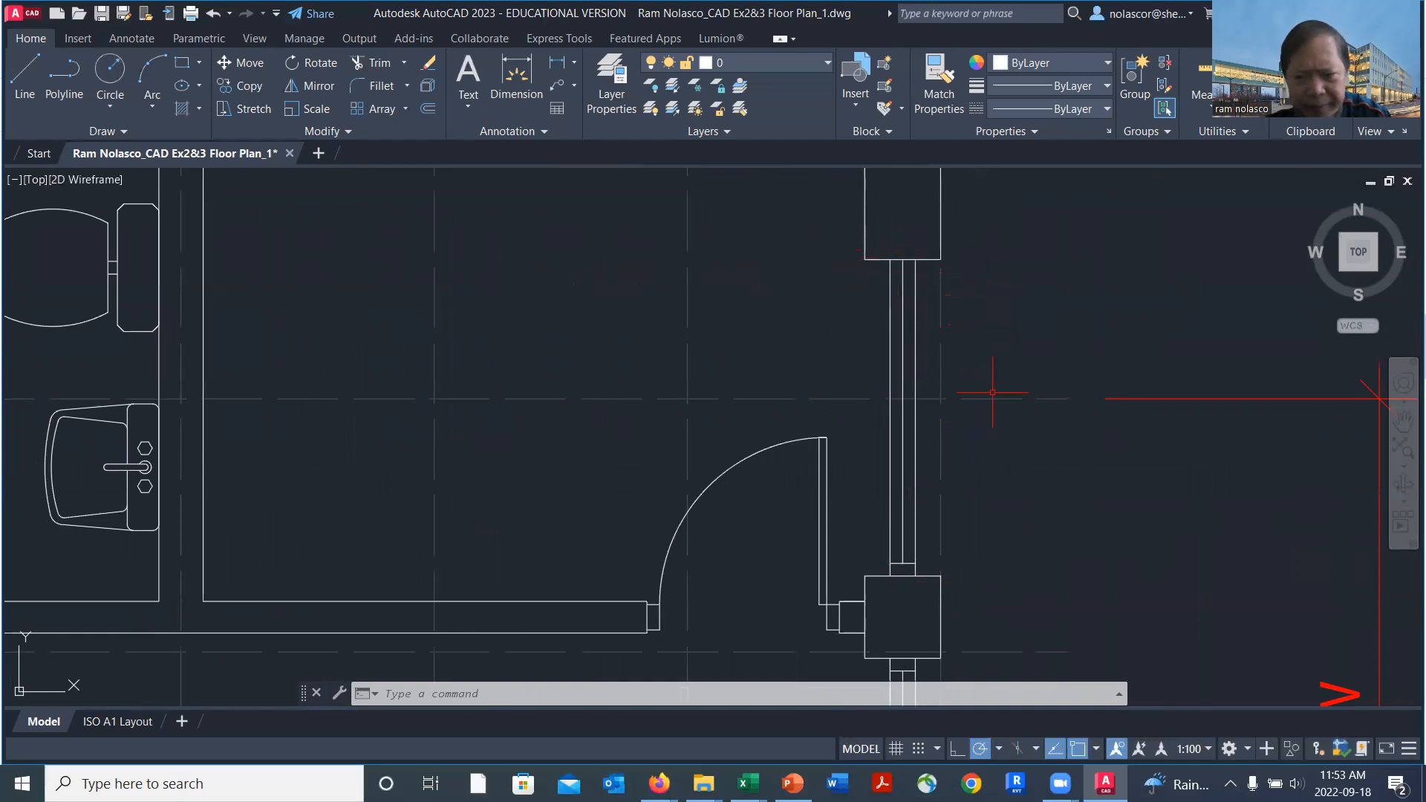
pyautogui.scroll(4, 899, 602)
pyautogui.scroll(-4, 900, 581)
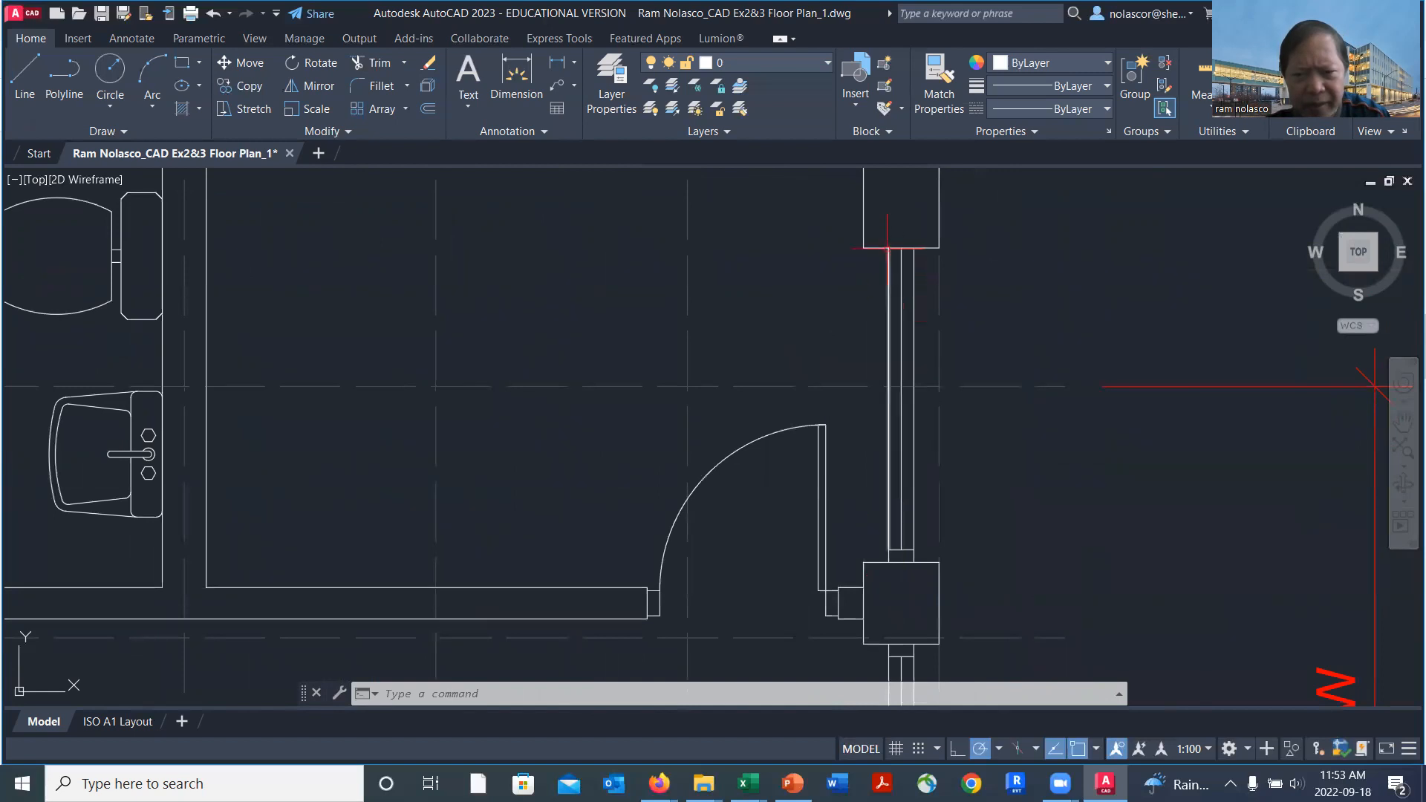
pyautogui.press('Delete')
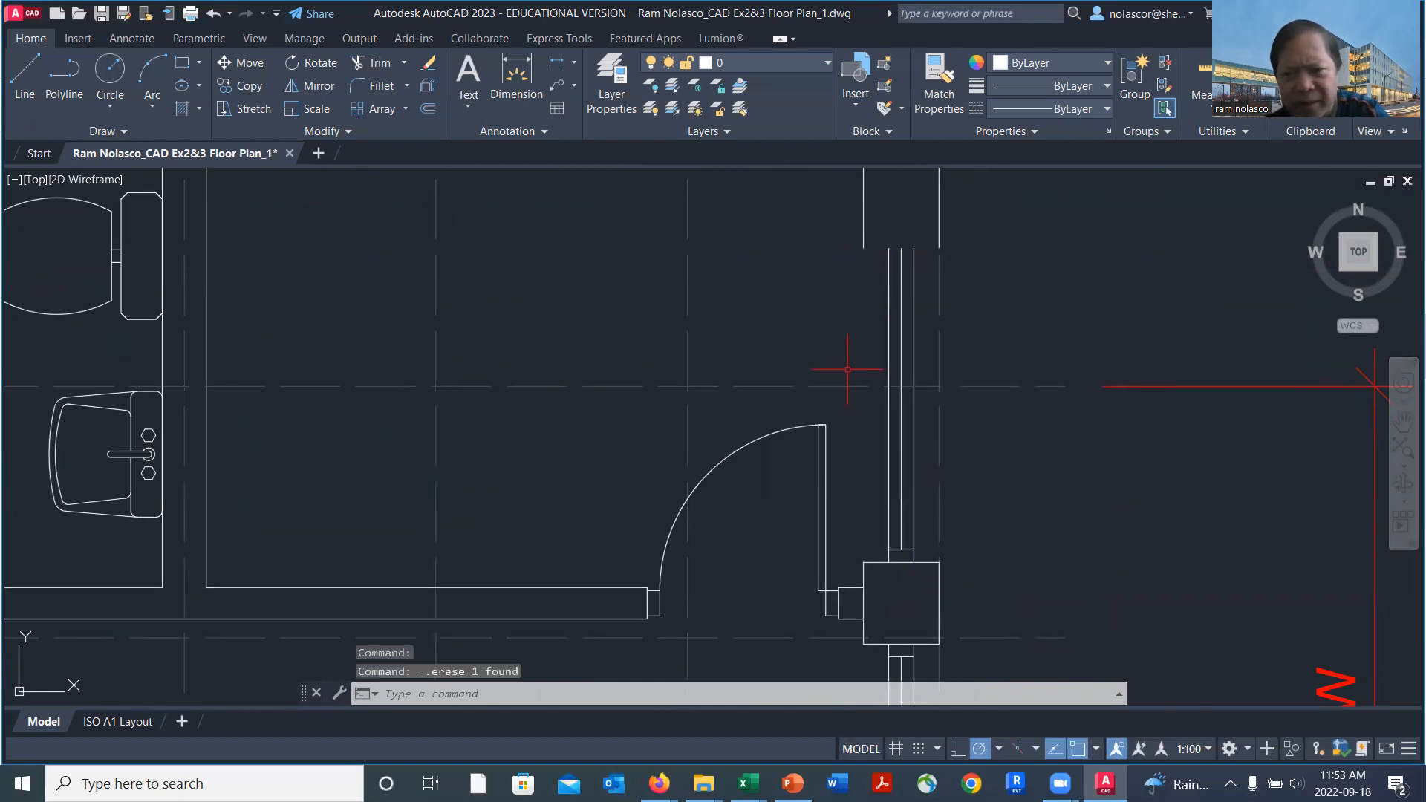
# Copy a window frame from the lower east windows, based at its bottom line's midpoint, onto the north end of the upper east window's centre line.
pyautogui.scroll(-4, 990, 428)
pyautogui.scroll(5, 879, 510)
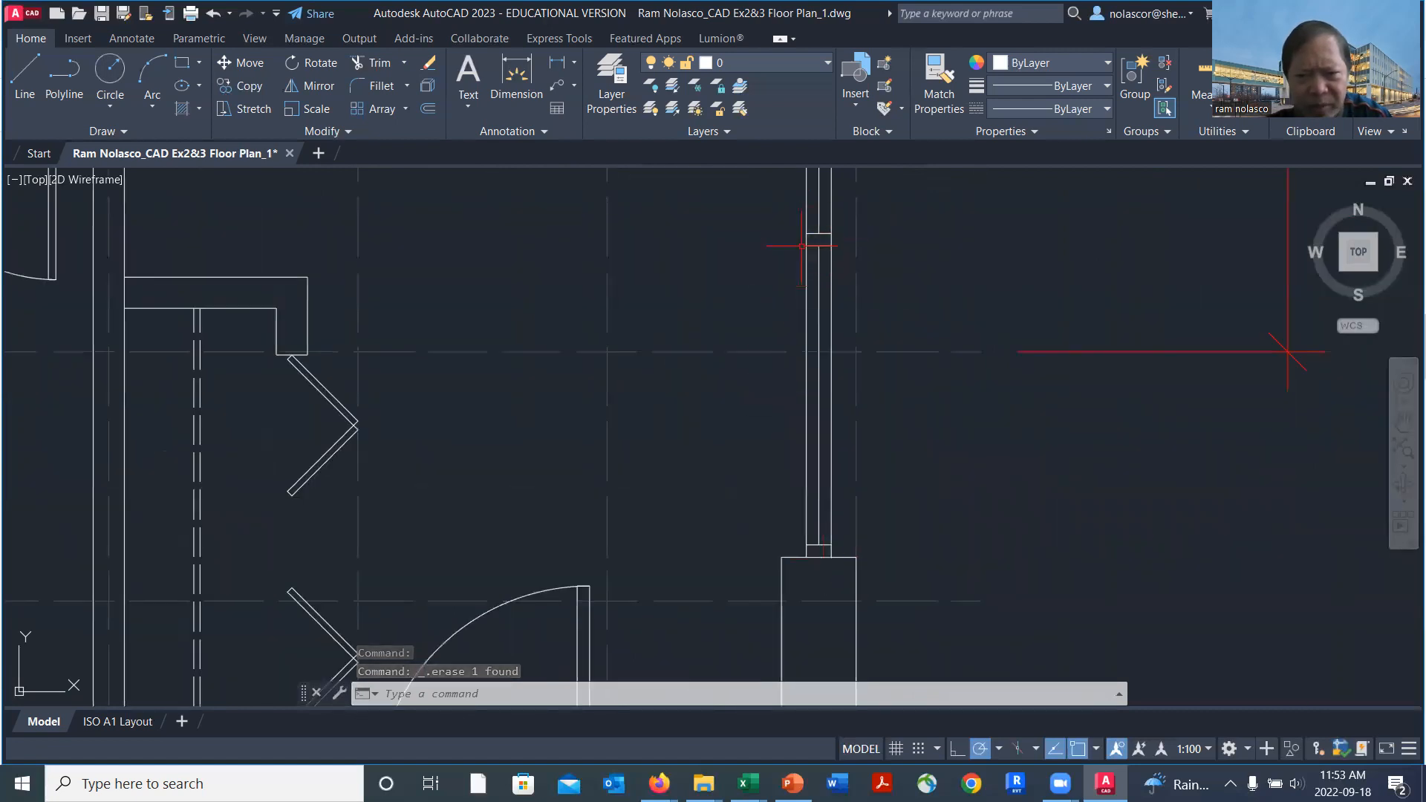
pyautogui.write('co')
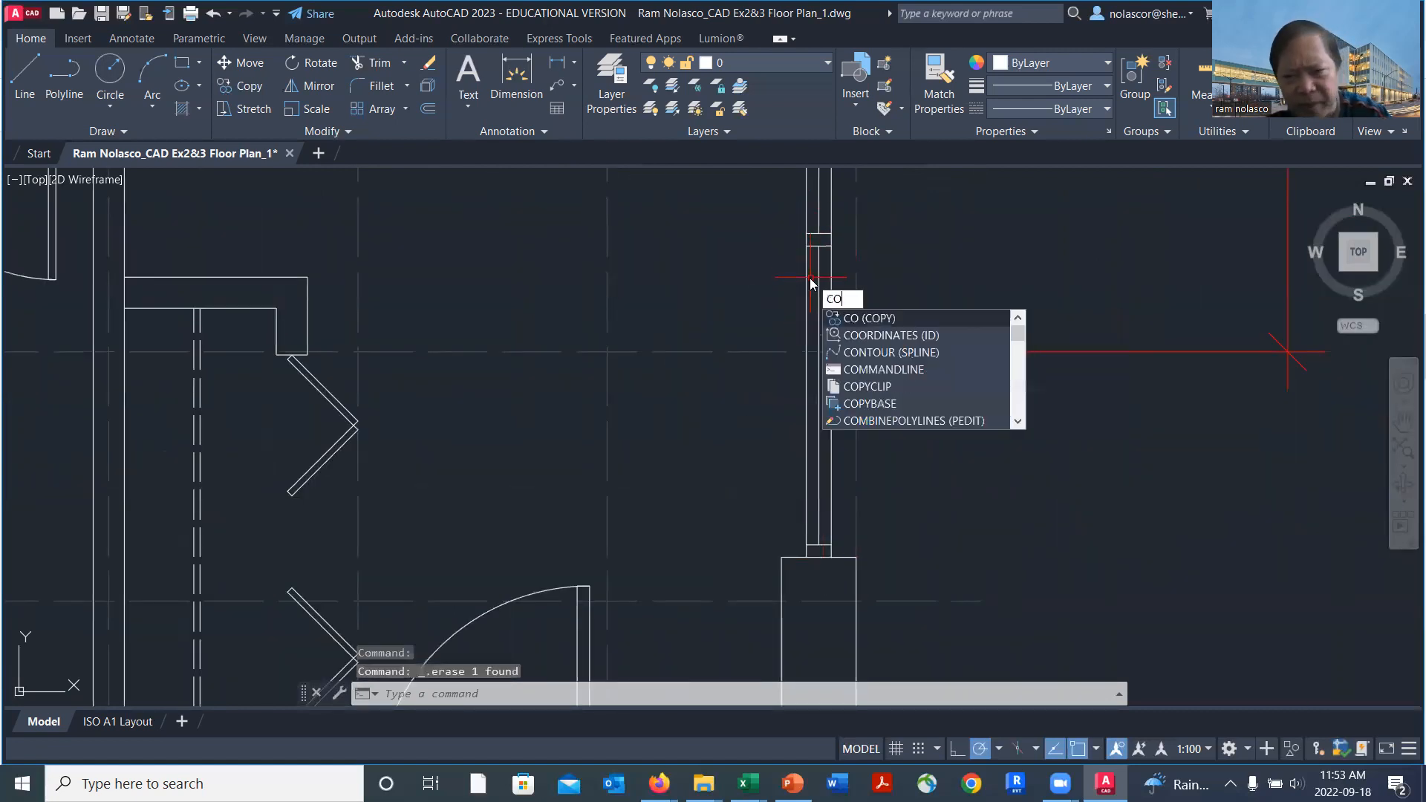
pyautogui.press('Return')
pyautogui.click(786, 223)
pyautogui.click(888, 256)
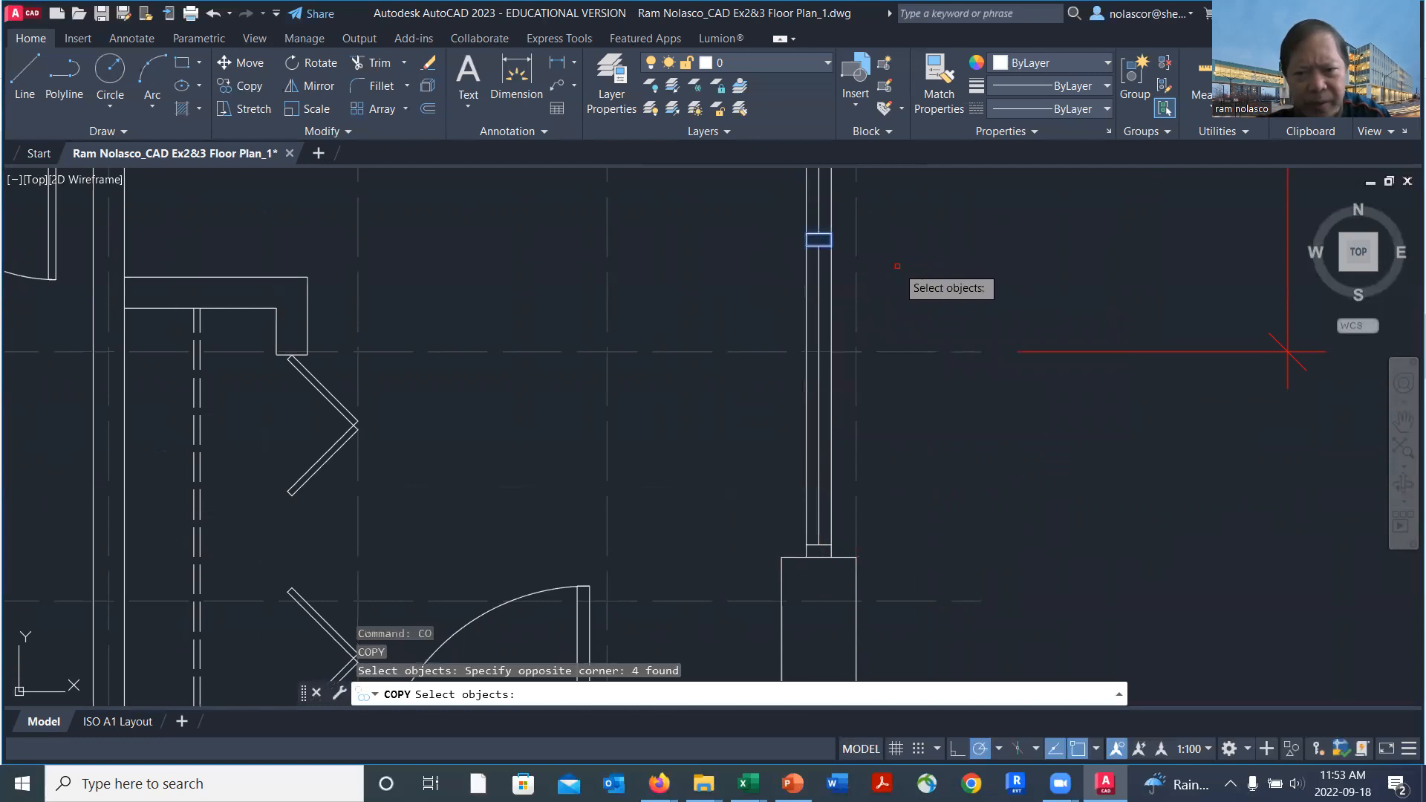
pyautogui.press('Return')
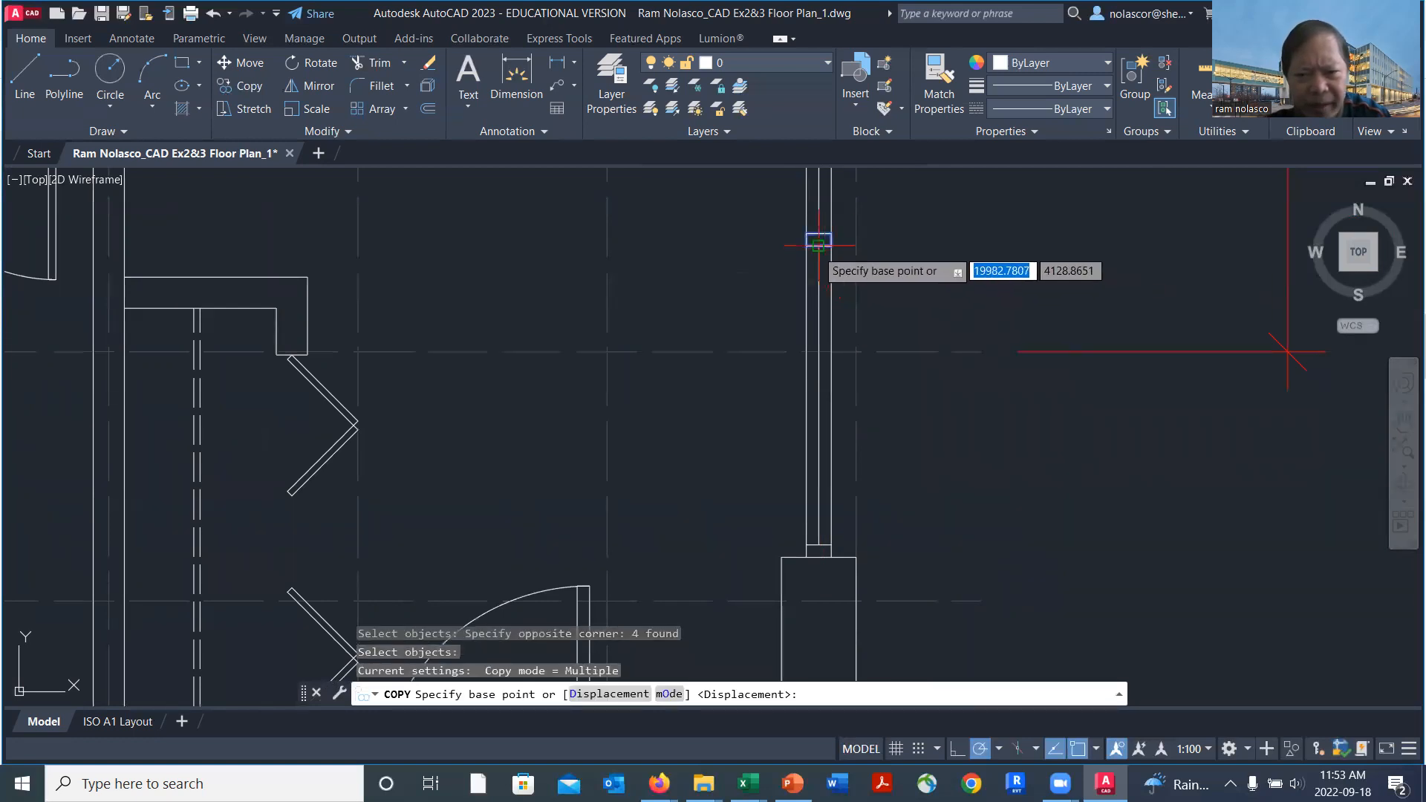
pyautogui.scroll(2, 817, 242)
pyautogui.scroll(3, 817, 242)
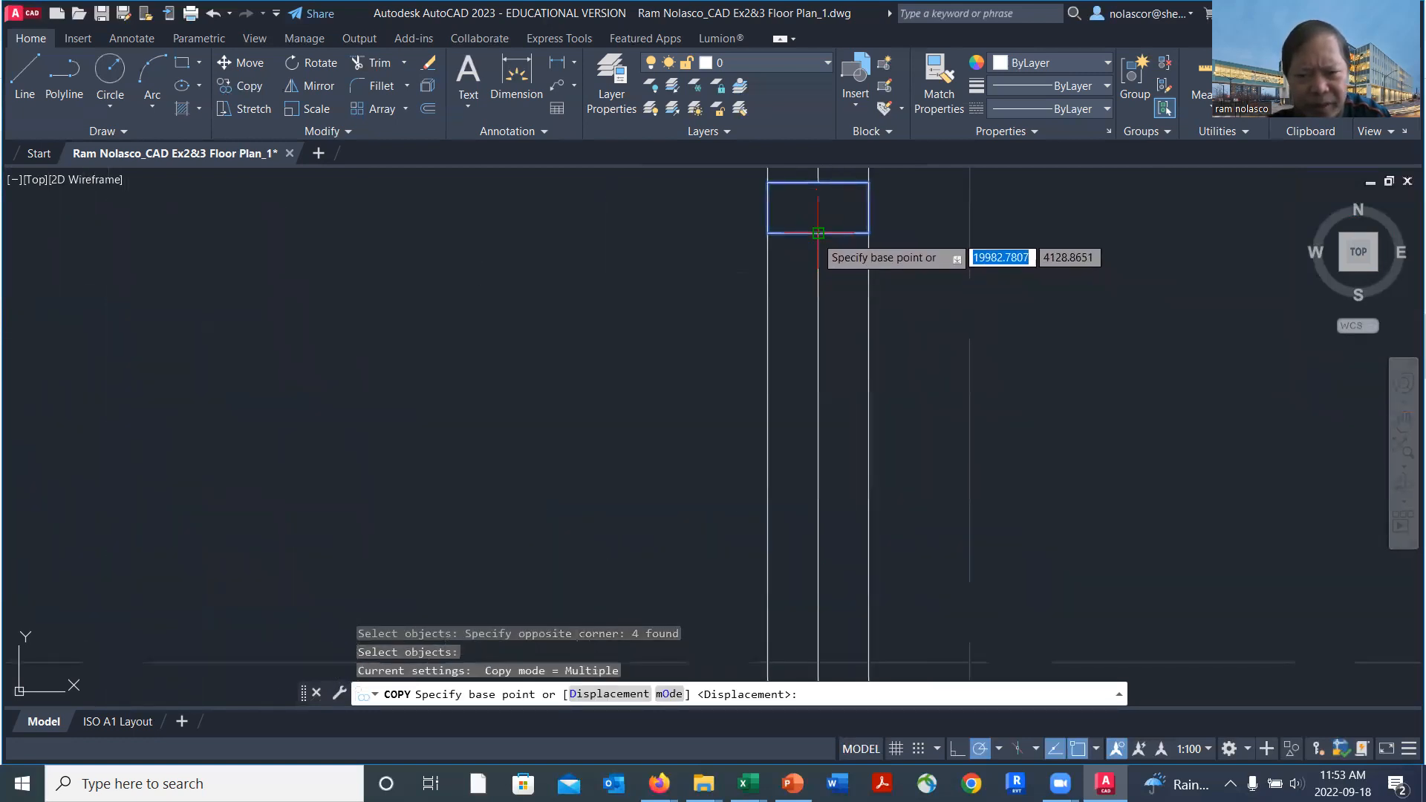
pyautogui.click(818, 232)
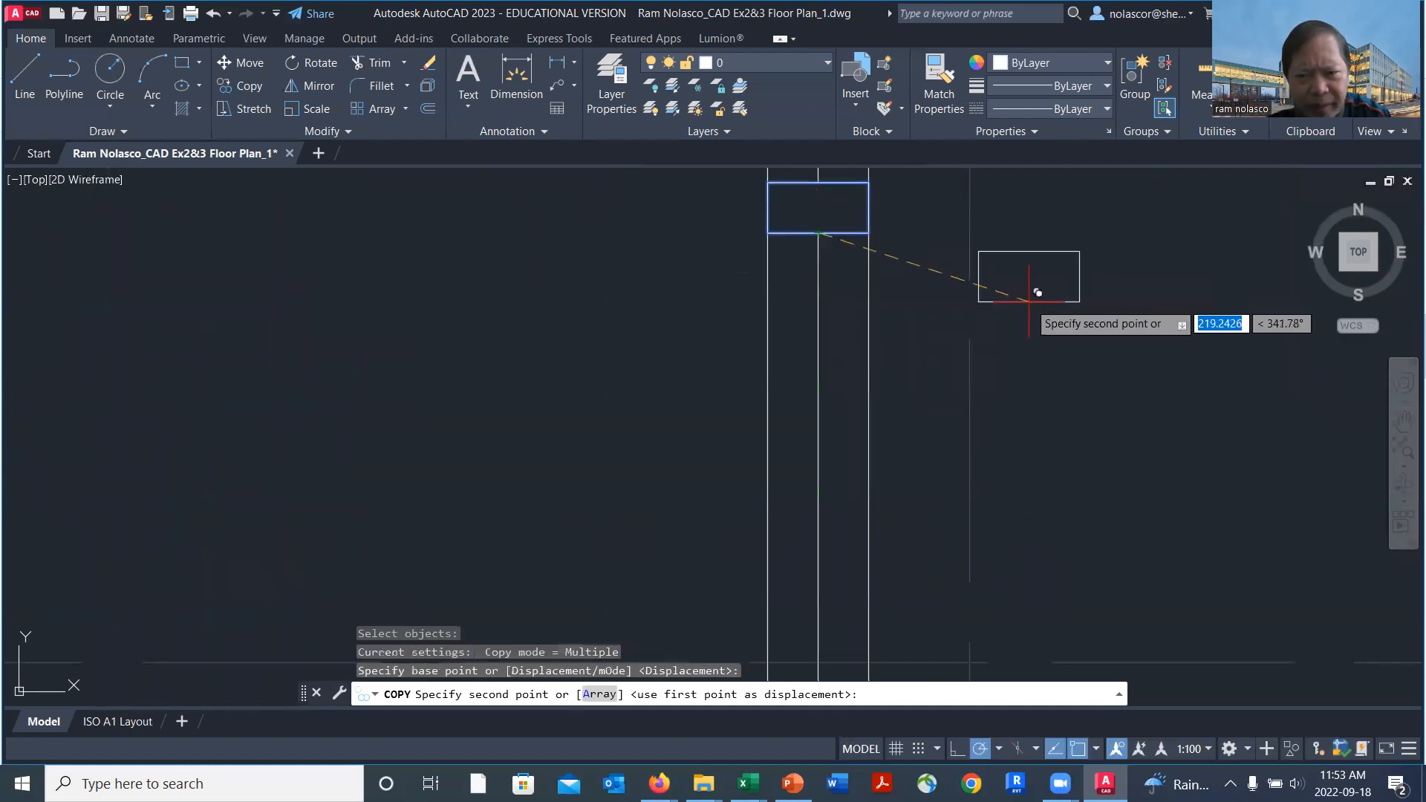
pyautogui.scroll(-5, 1029, 314)
pyautogui.scroll(-2, 1030, 312)
pyautogui.moveTo(1054, 271)
pyautogui.mouseDown(button='middle')
pyautogui.moveTo(1018, 571)
pyautogui.moveTo(1038, 394)
pyautogui.moveTo(1020, 541)
pyautogui.mouseUp(button='middle')
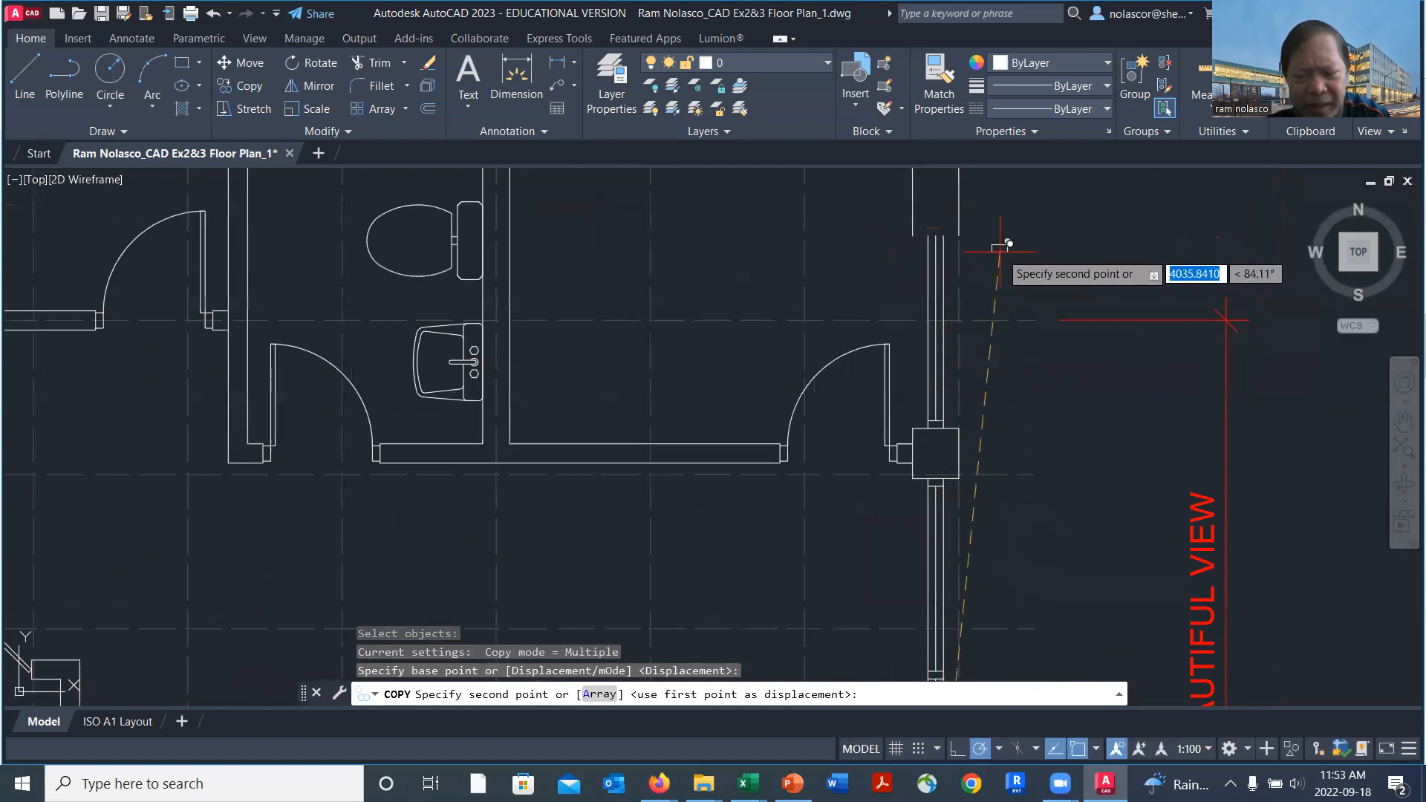
pyautogui.moveTo(1010, 268); pyautogui.dragTo(1000, 356, button='middle')
pyautogui.scroll(4, 939, 303)
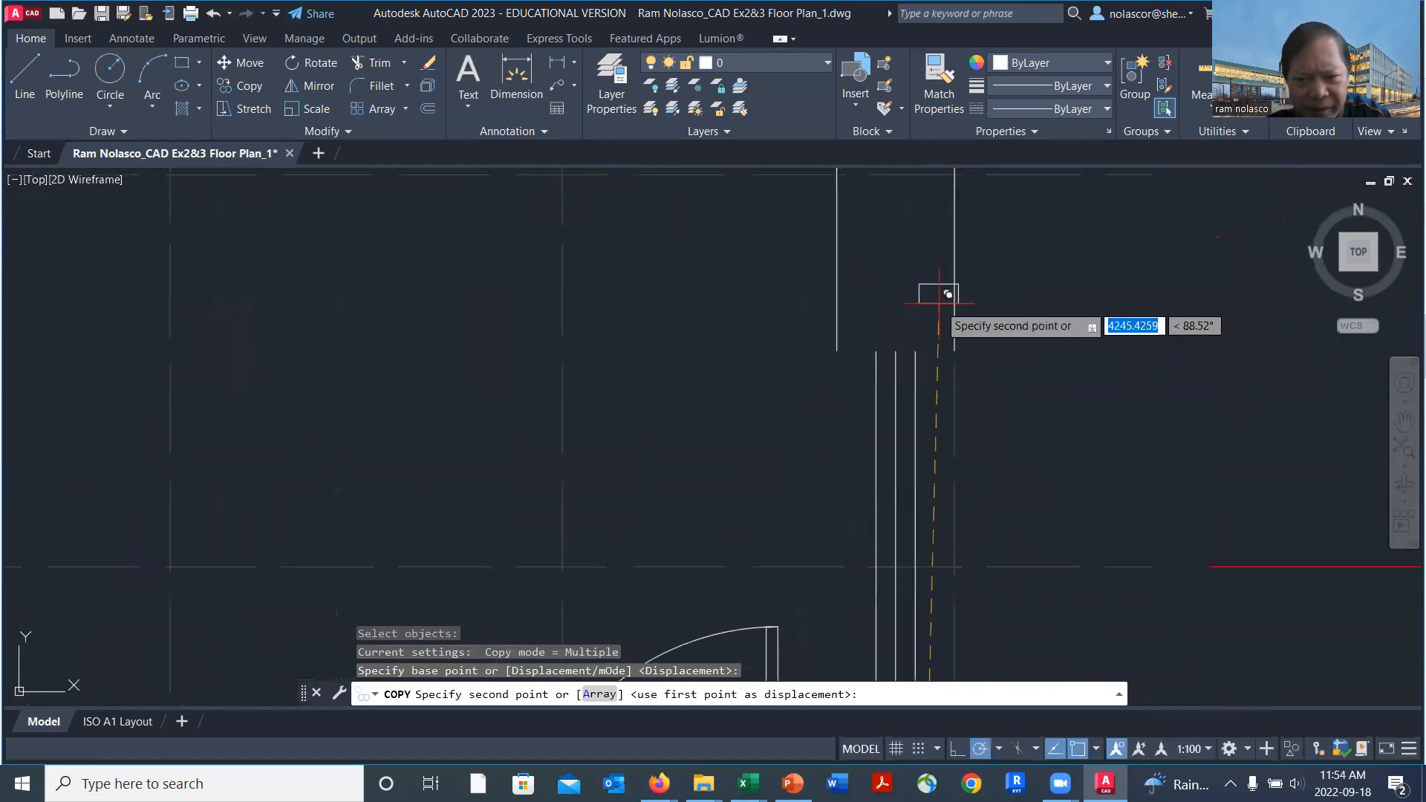
pyautogui.click(896, 351)
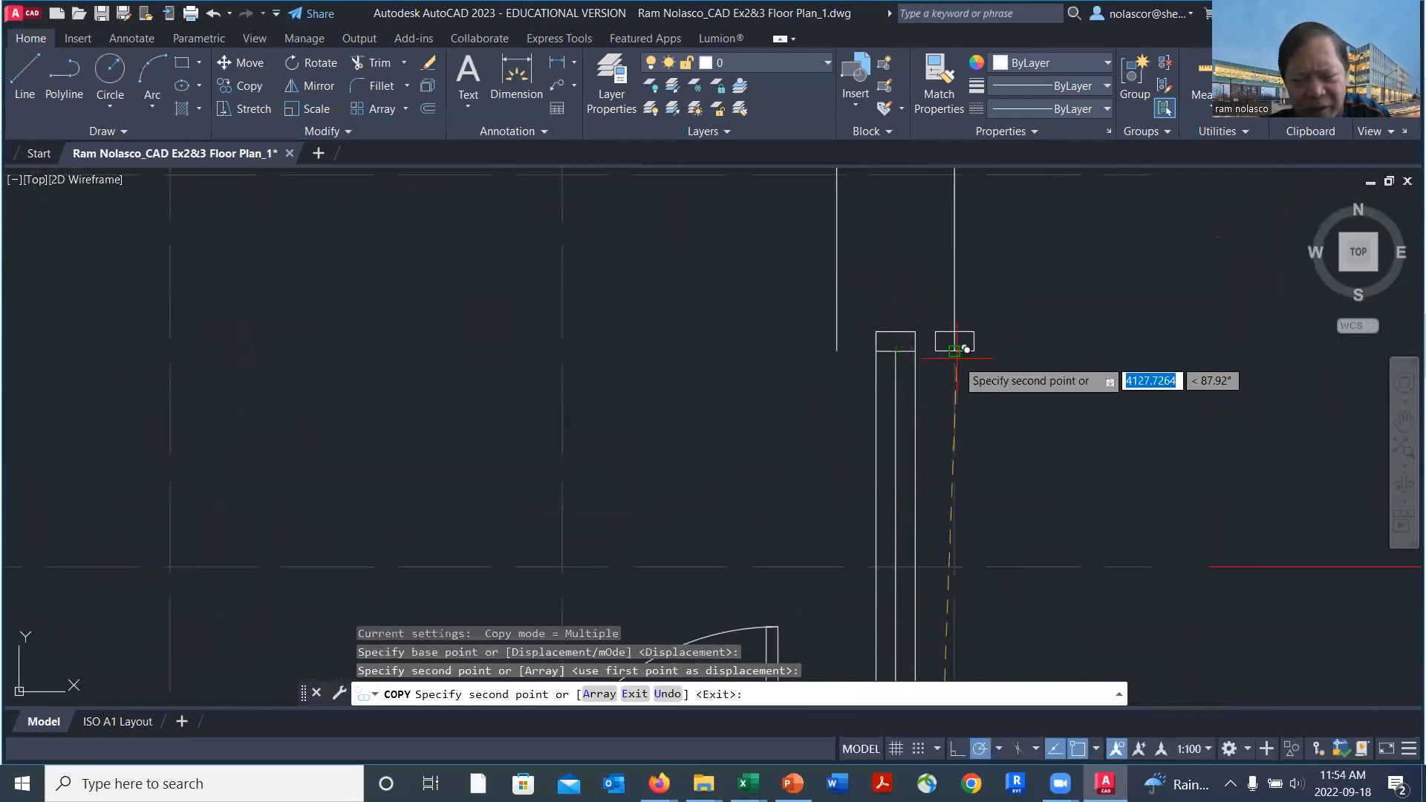
pyautogui.press('Return')
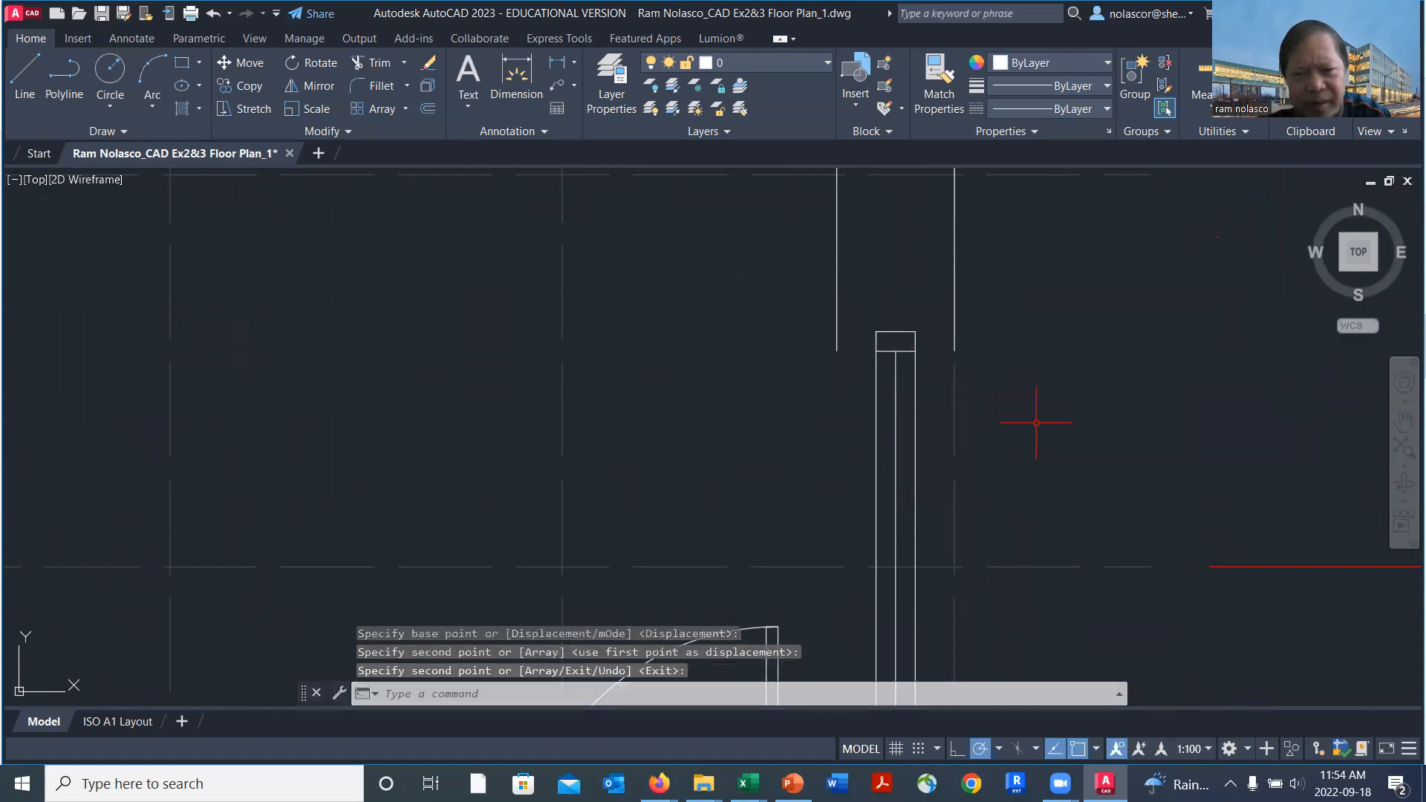
# Fillet the top line of the copied window frame with the east wall's inner face line into a square corner.
pyautogui.click(895, 332)
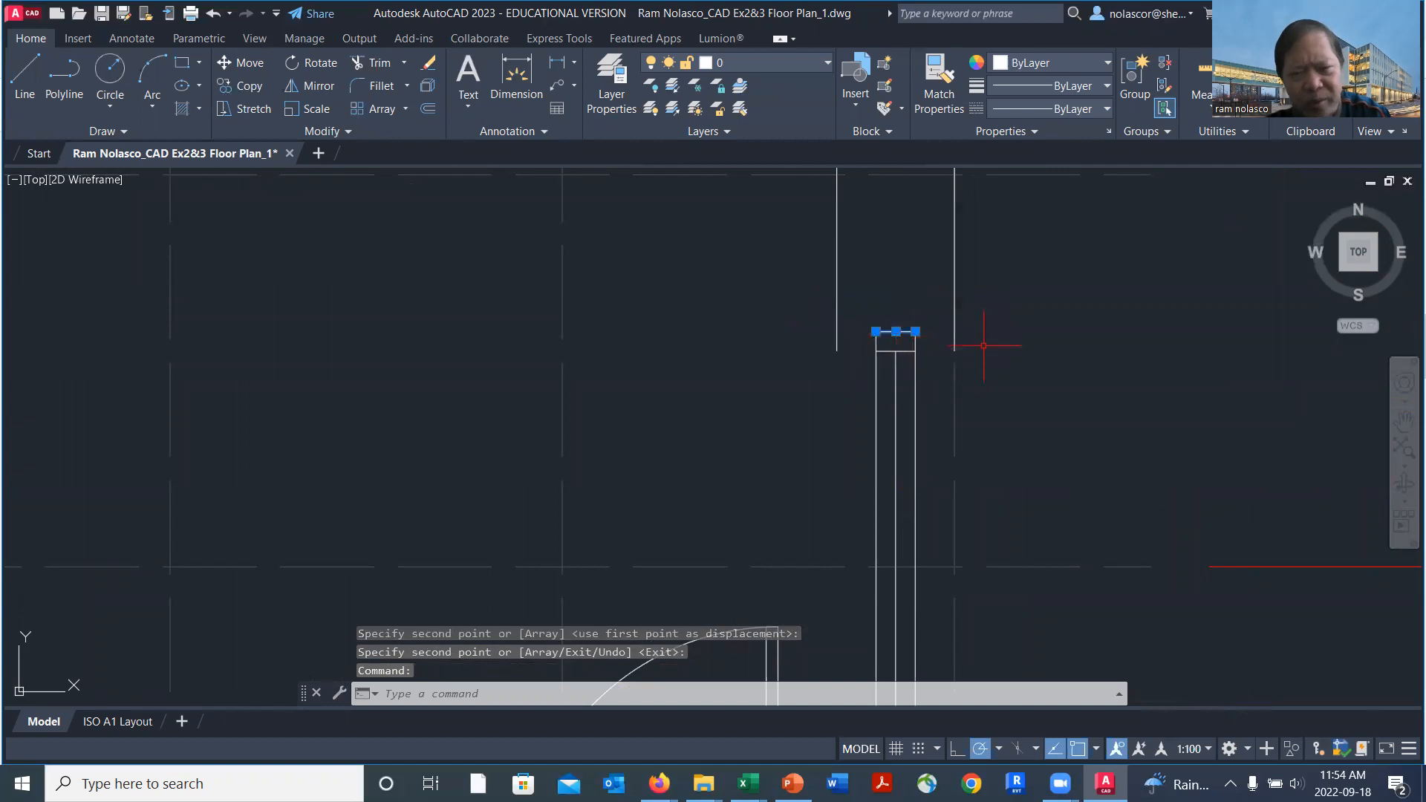
pyautogui.write('f')
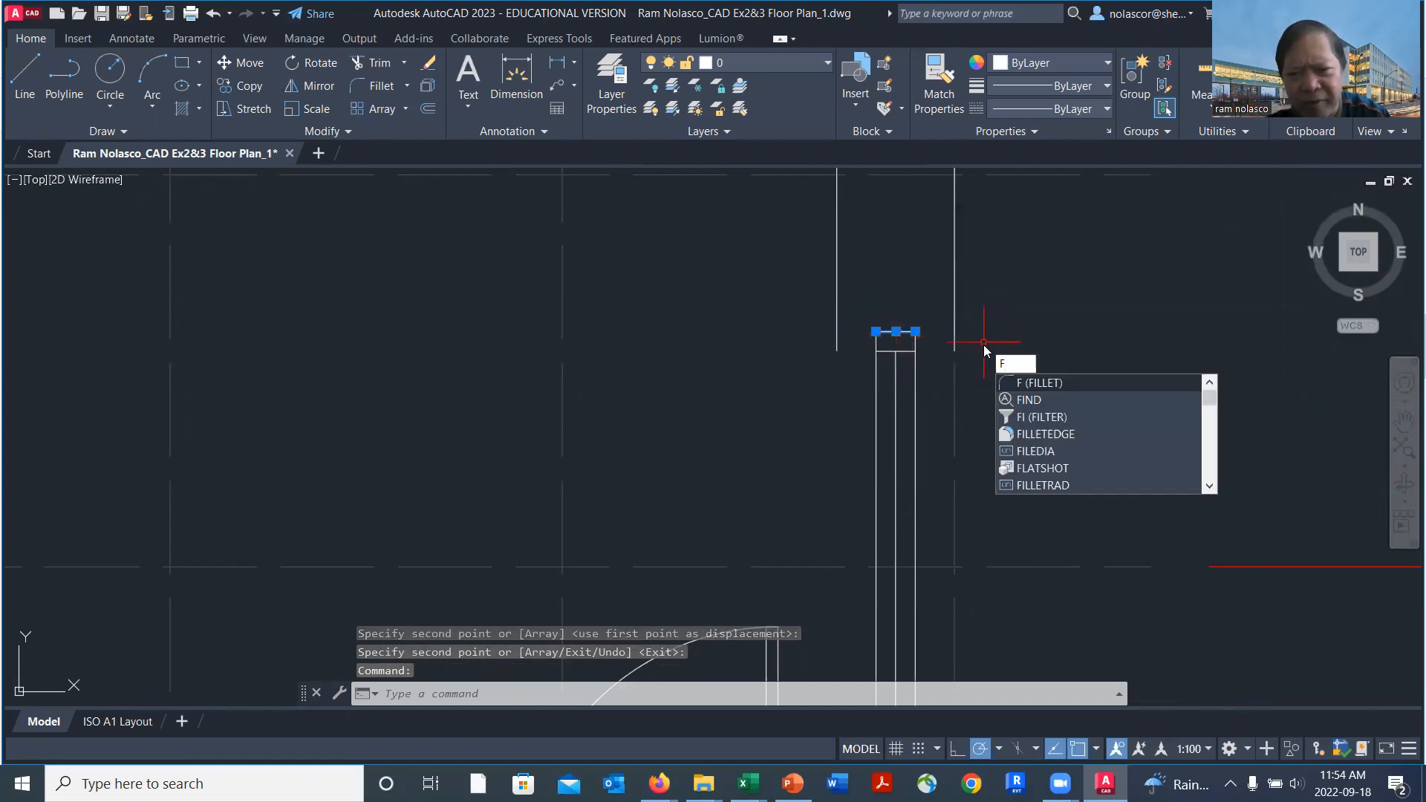
pyautogui.press('Return')
pyautogui.click(837, 279)
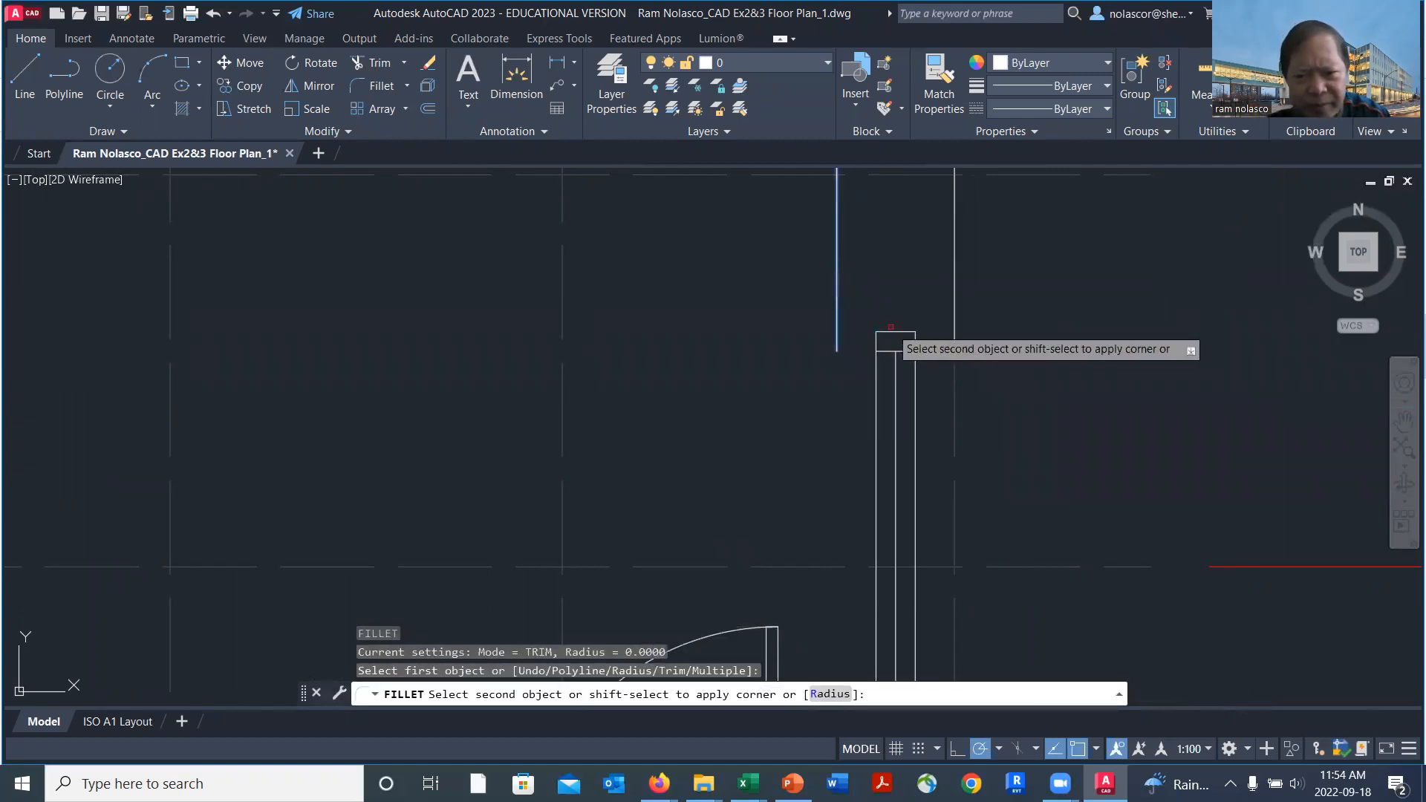
pyautogui.click(884, 330)
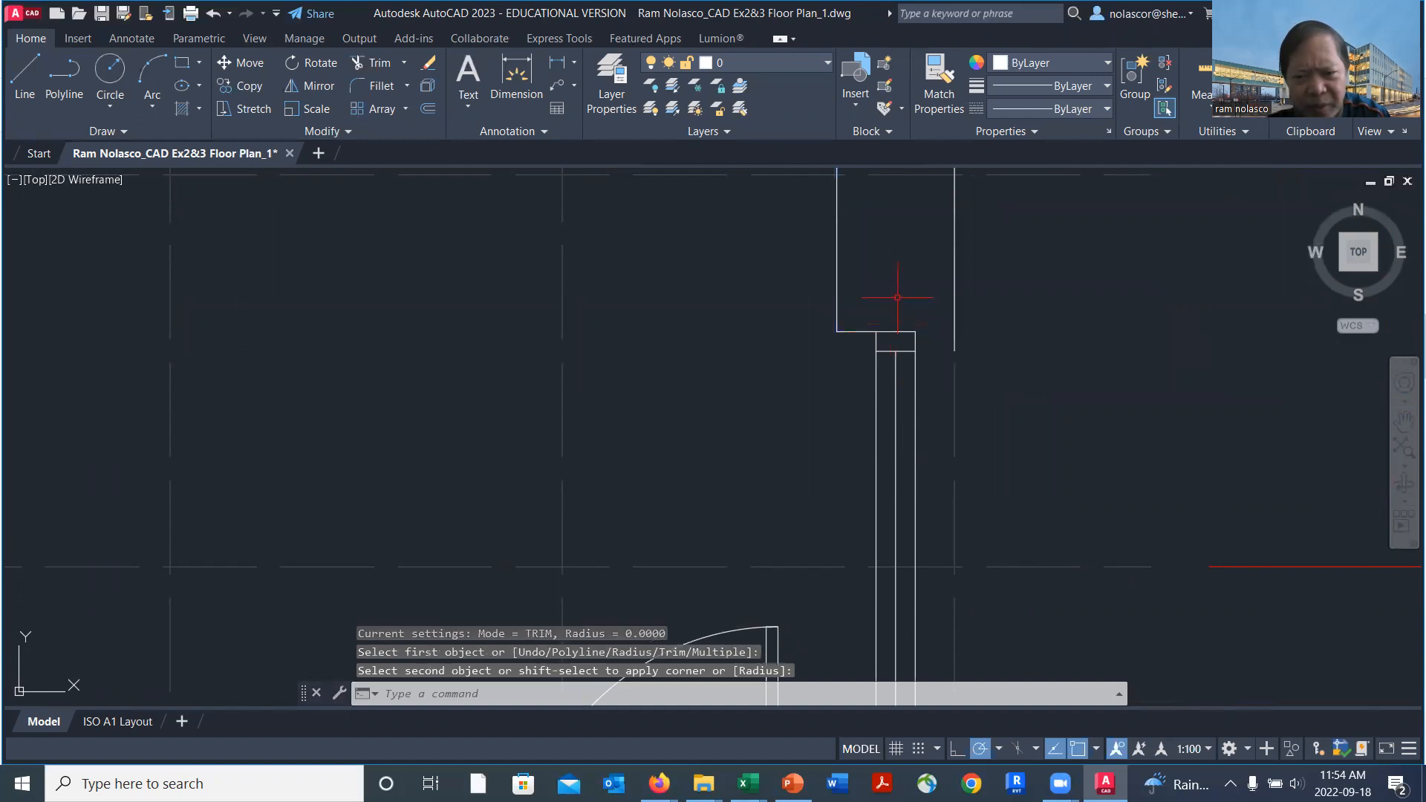
# Fillet the top line of the copied window frame with the east wall's outer face line into a square corner.
pyautogui.press('Return')
pyautogui.click(901, 329)
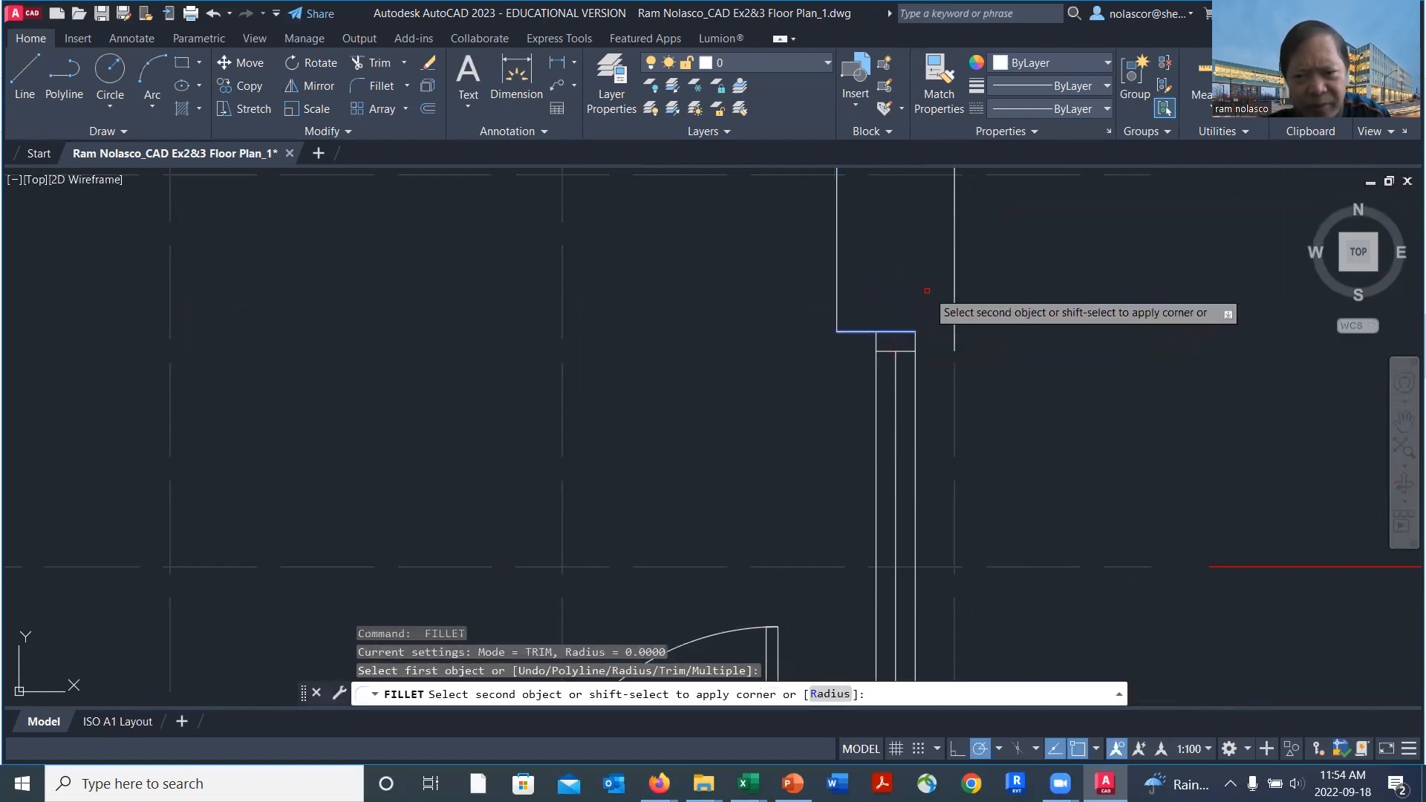
pyautogui.click(952, 273)
pyautogui.scroll(-5, 1050, 366)
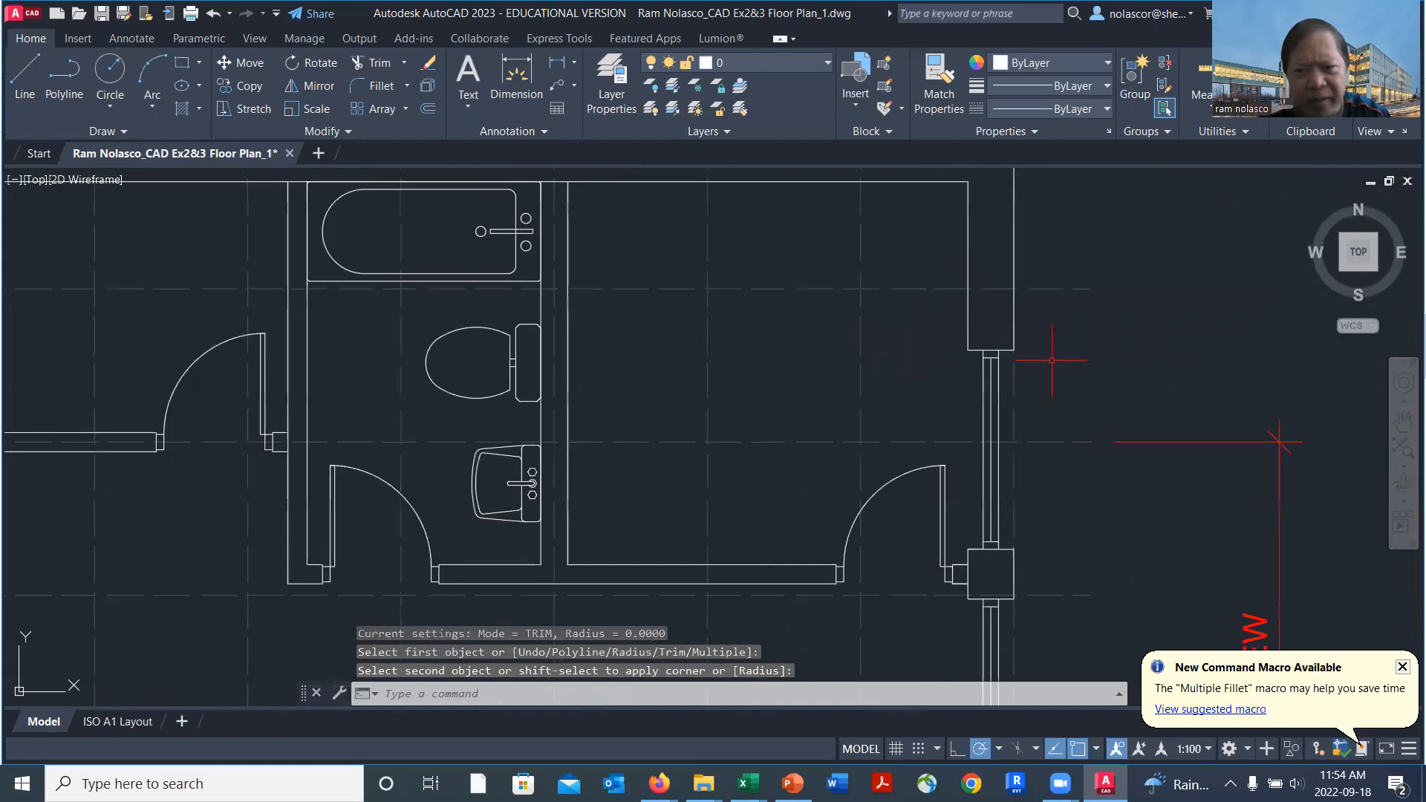
# Copy the complete upper east window with its wall end lines, from its outer line's midpoint to the west end of grid line 2.
pyautogui.scroll(-4, 1084, 368)
pyautogui.moveTo(1193, 402); pyautogui.dragTo(1001, 315, button='middle')
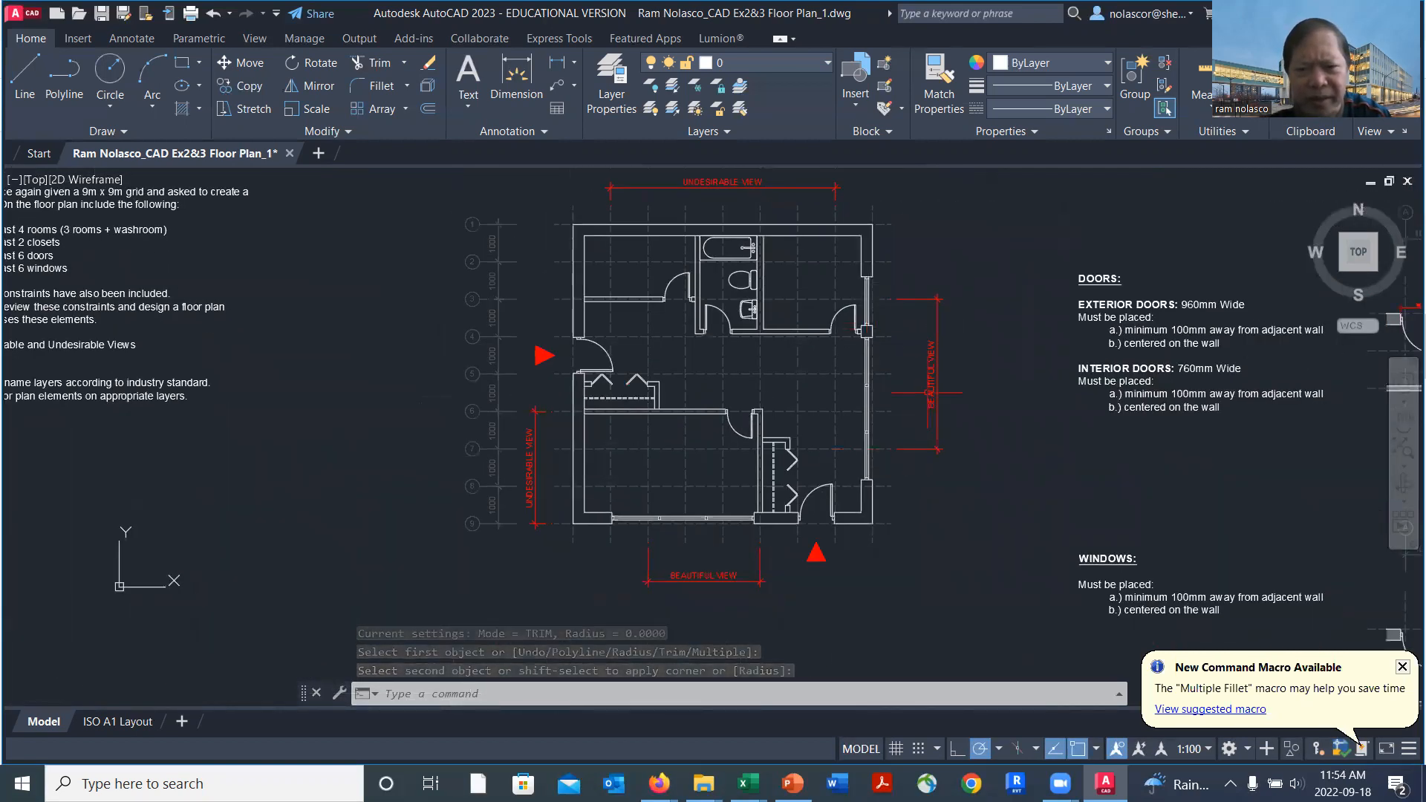
pyautogui.scroll(2, 856, 295)
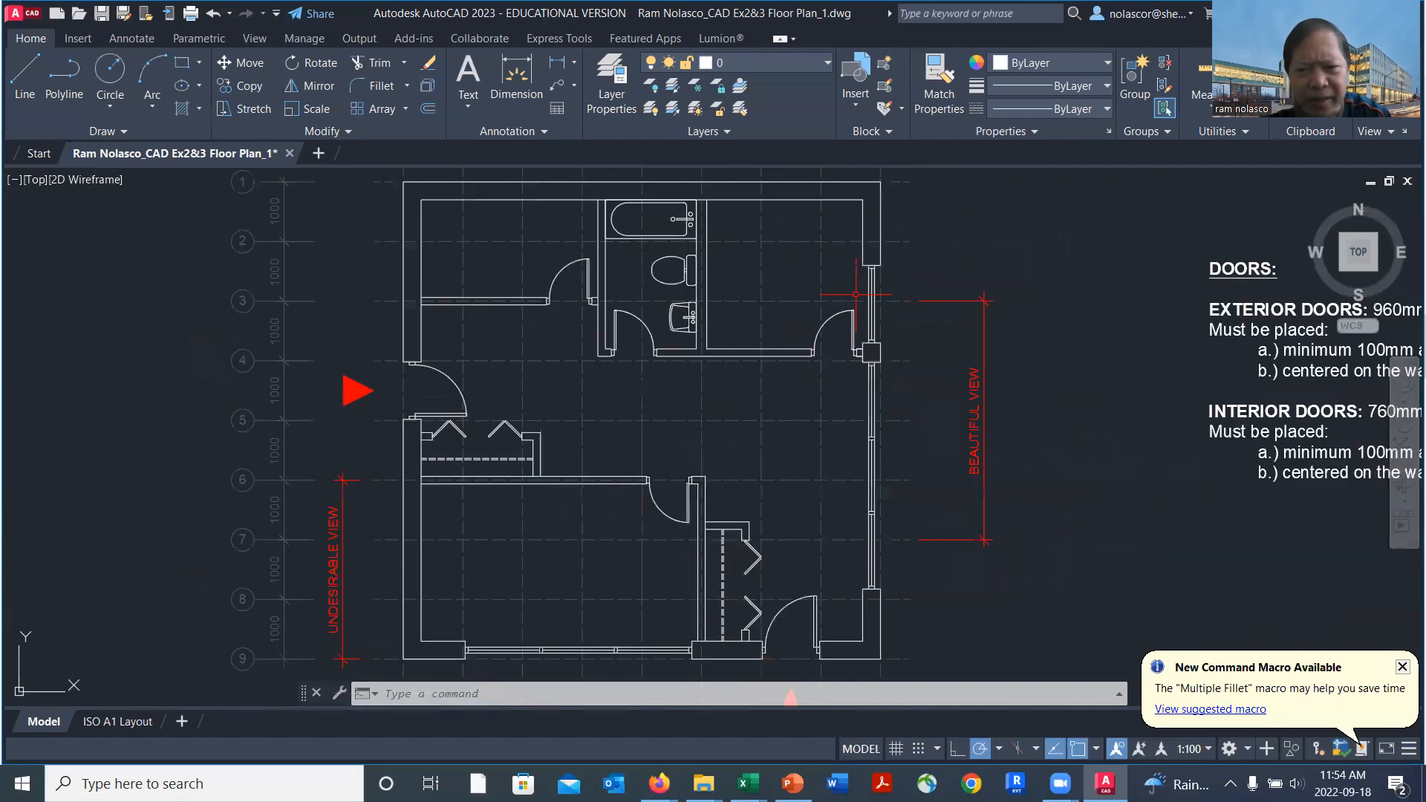
pyautogui.moveTo(825, 364); pyautogui.dragTo(901, 430, button='middle')
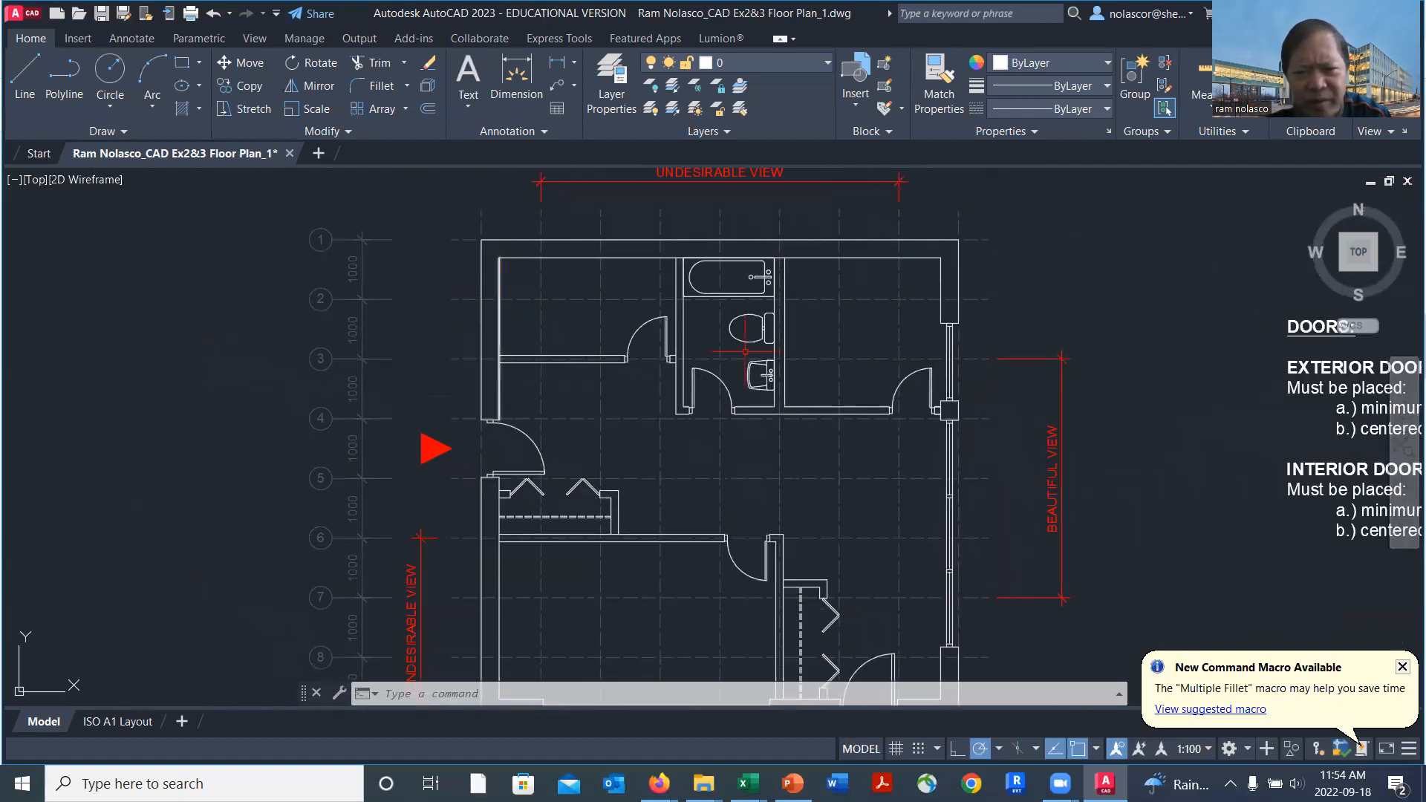
pyautogui.scroll(5, 979, 401)
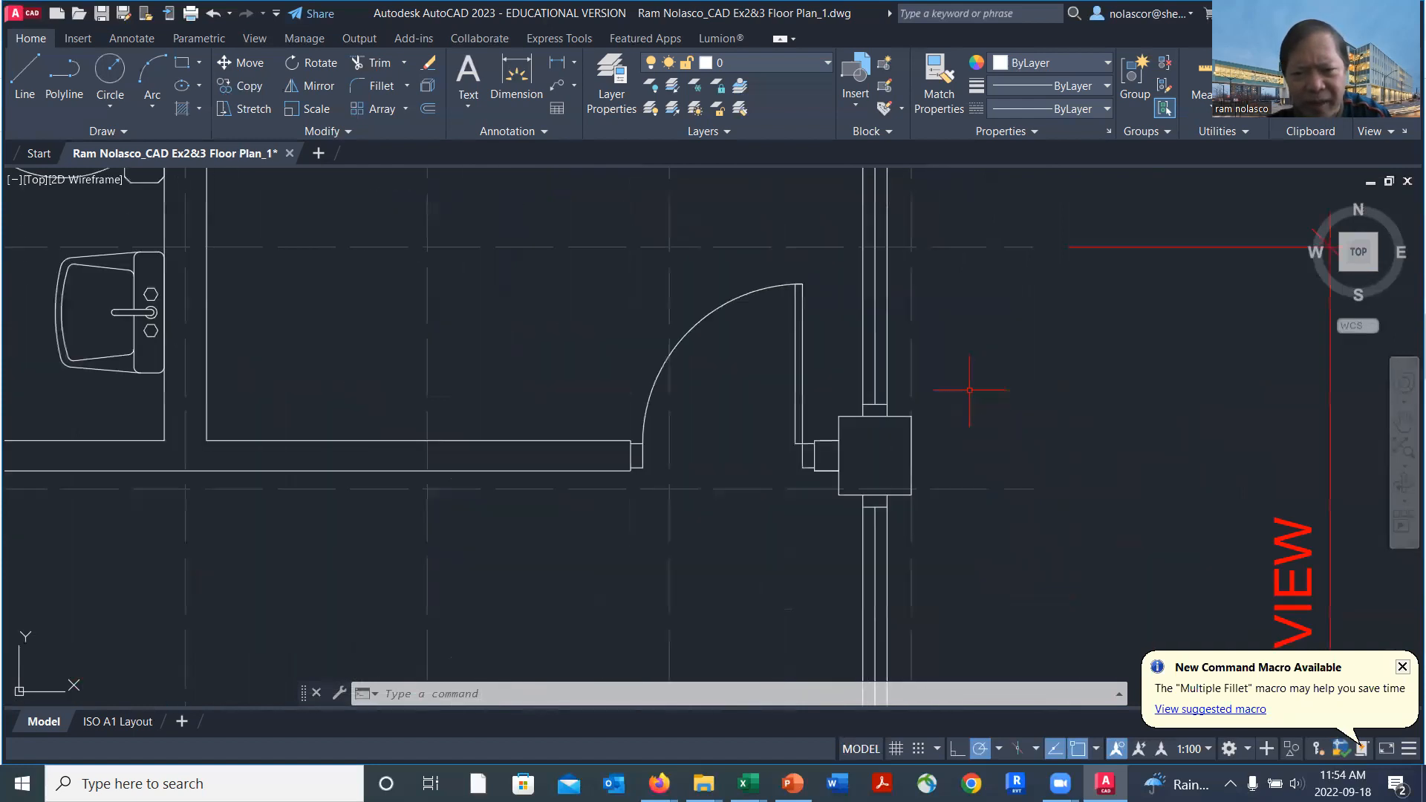
pyautogui.moveTo(975, 350); pyautogui.dragTo(1031, 462, button='middle')
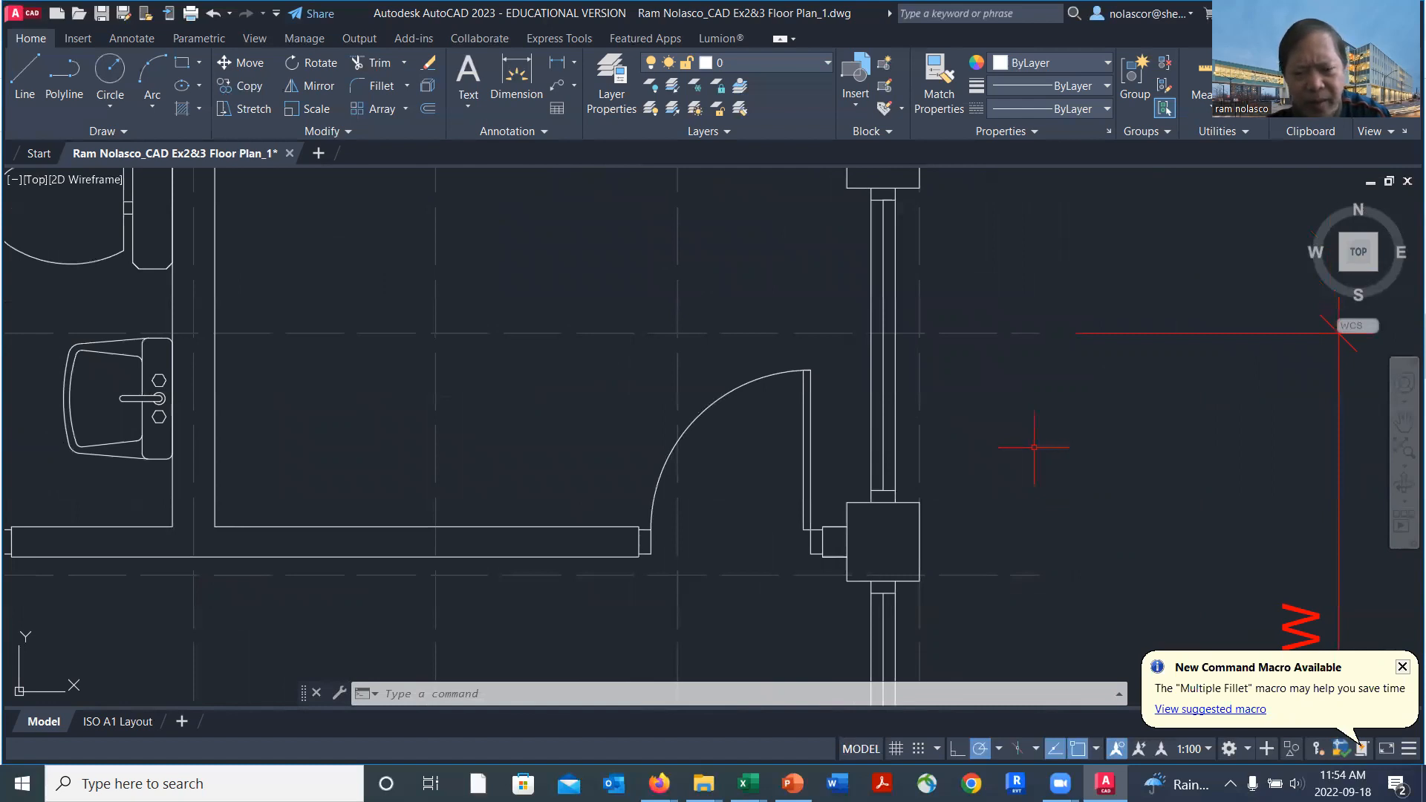
pyautogui.write('co')
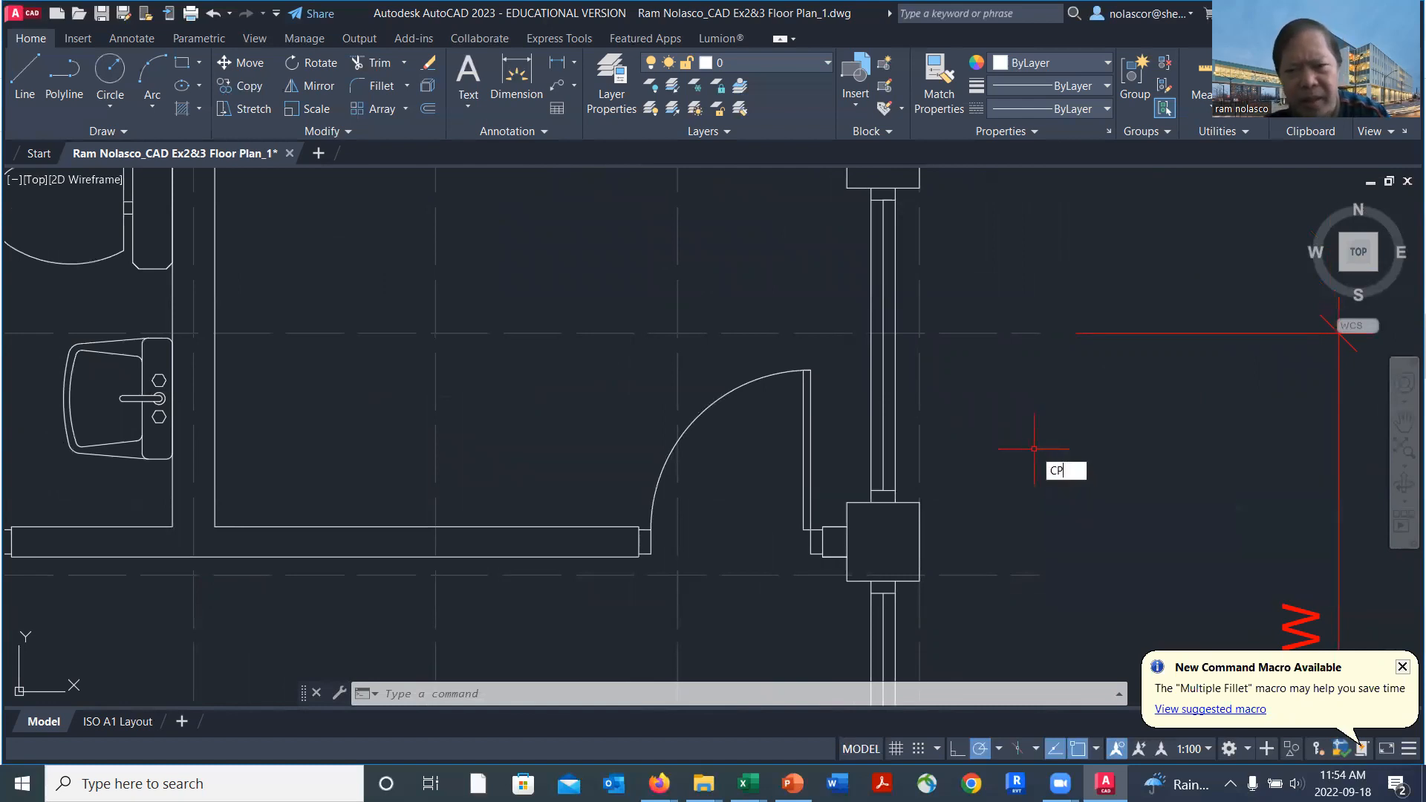
pyautogui.press('Return')
pyautogui.click(834, 173)
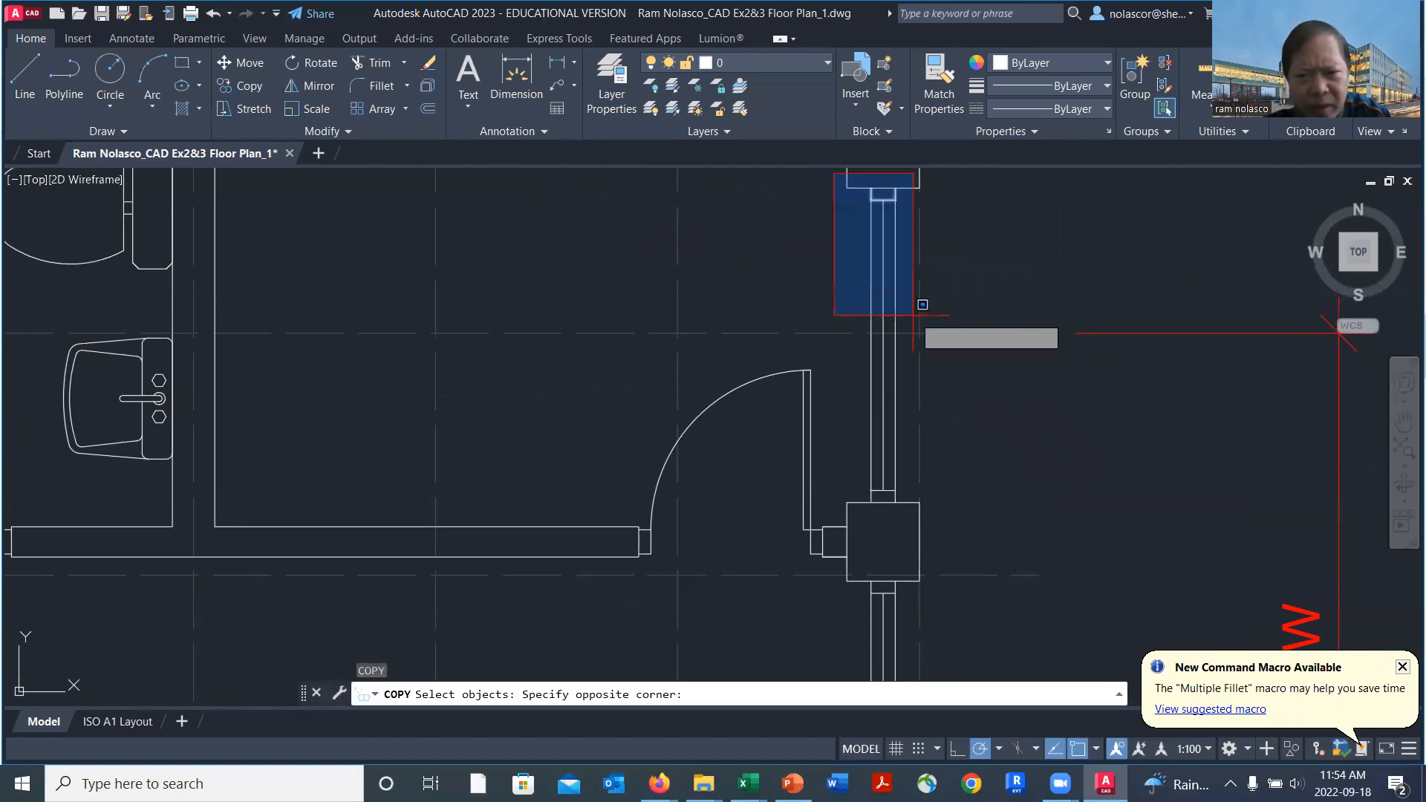
pyautogui.click(953, 517)
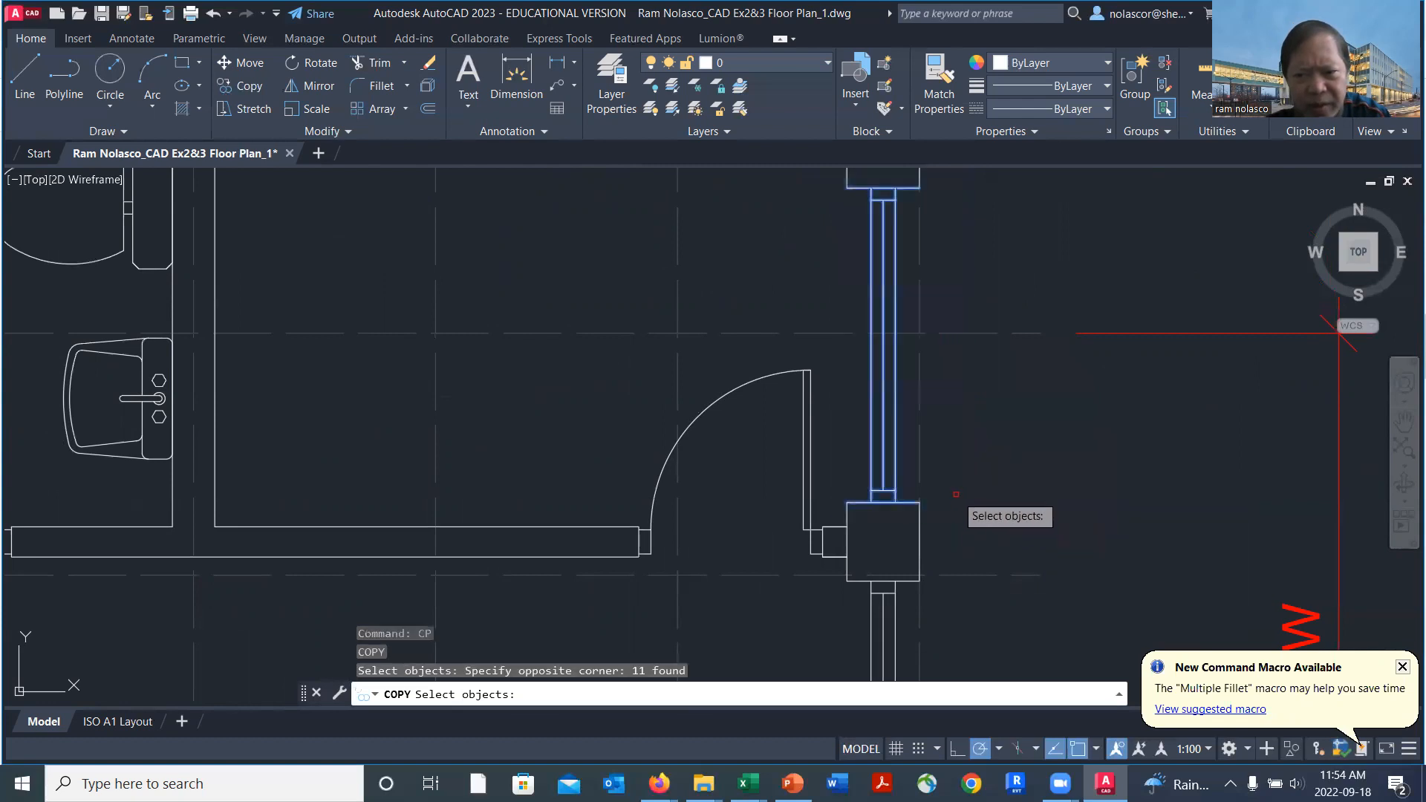
pyautogui.press('Return')
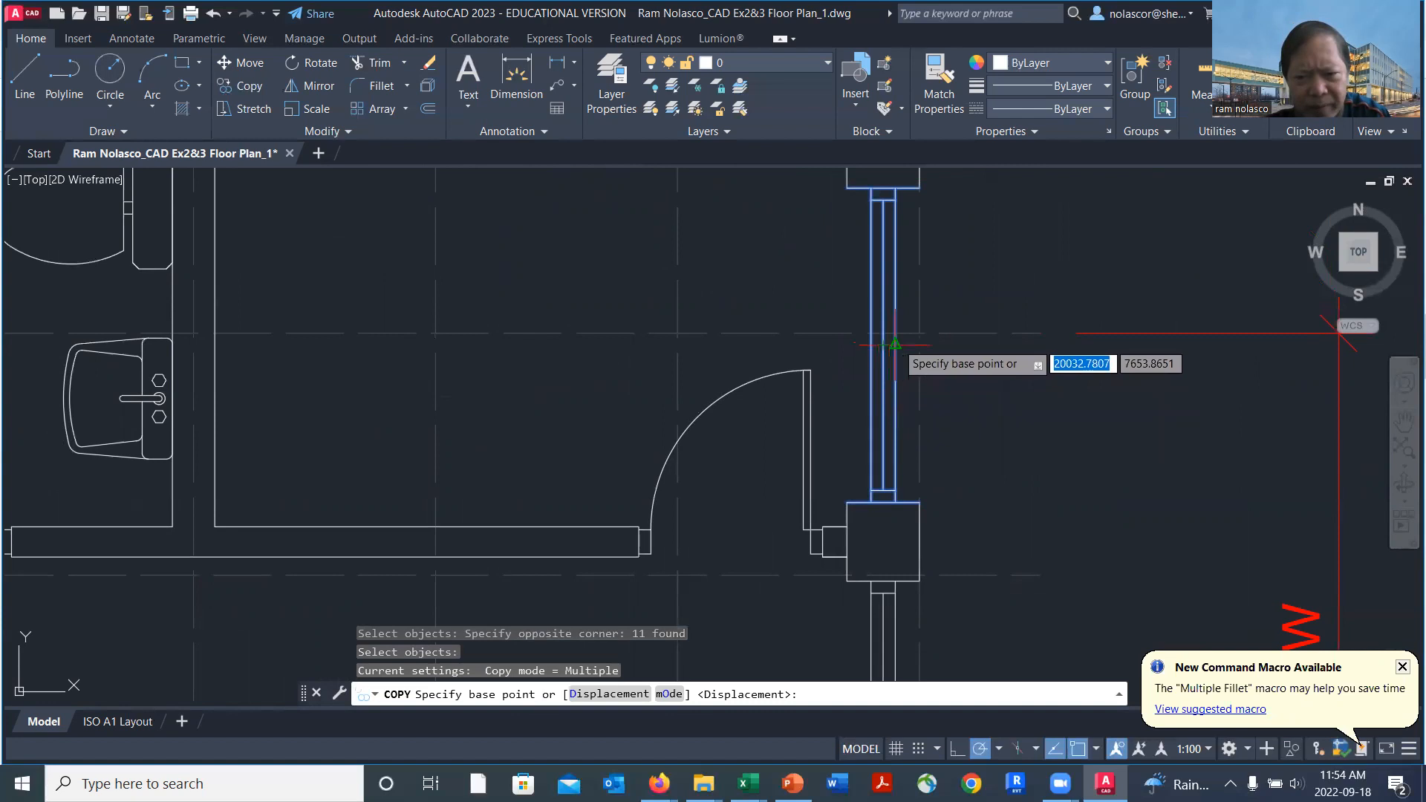
pyautogui.scroll(-5, 895, 349)
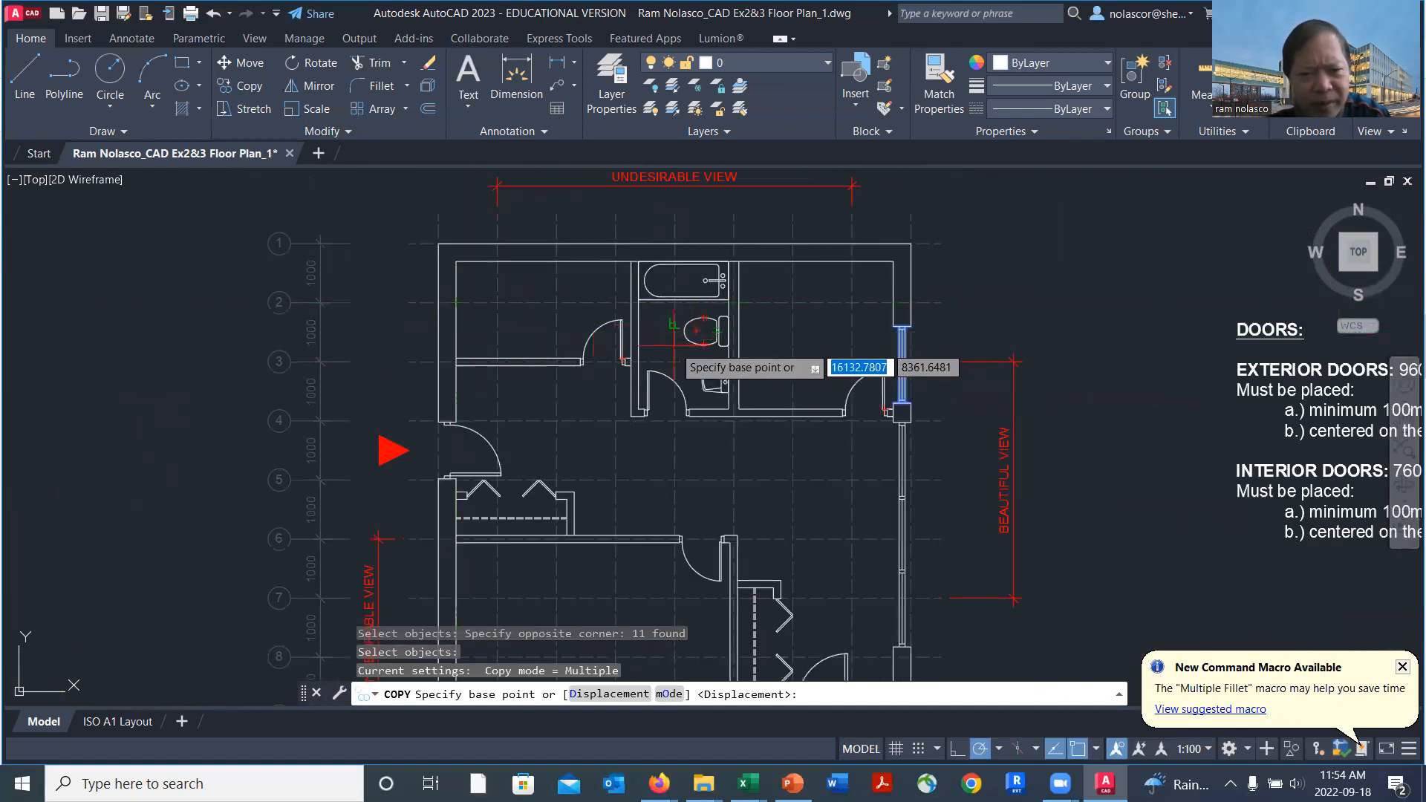
pyautogui.scroll(2, 930, 324)
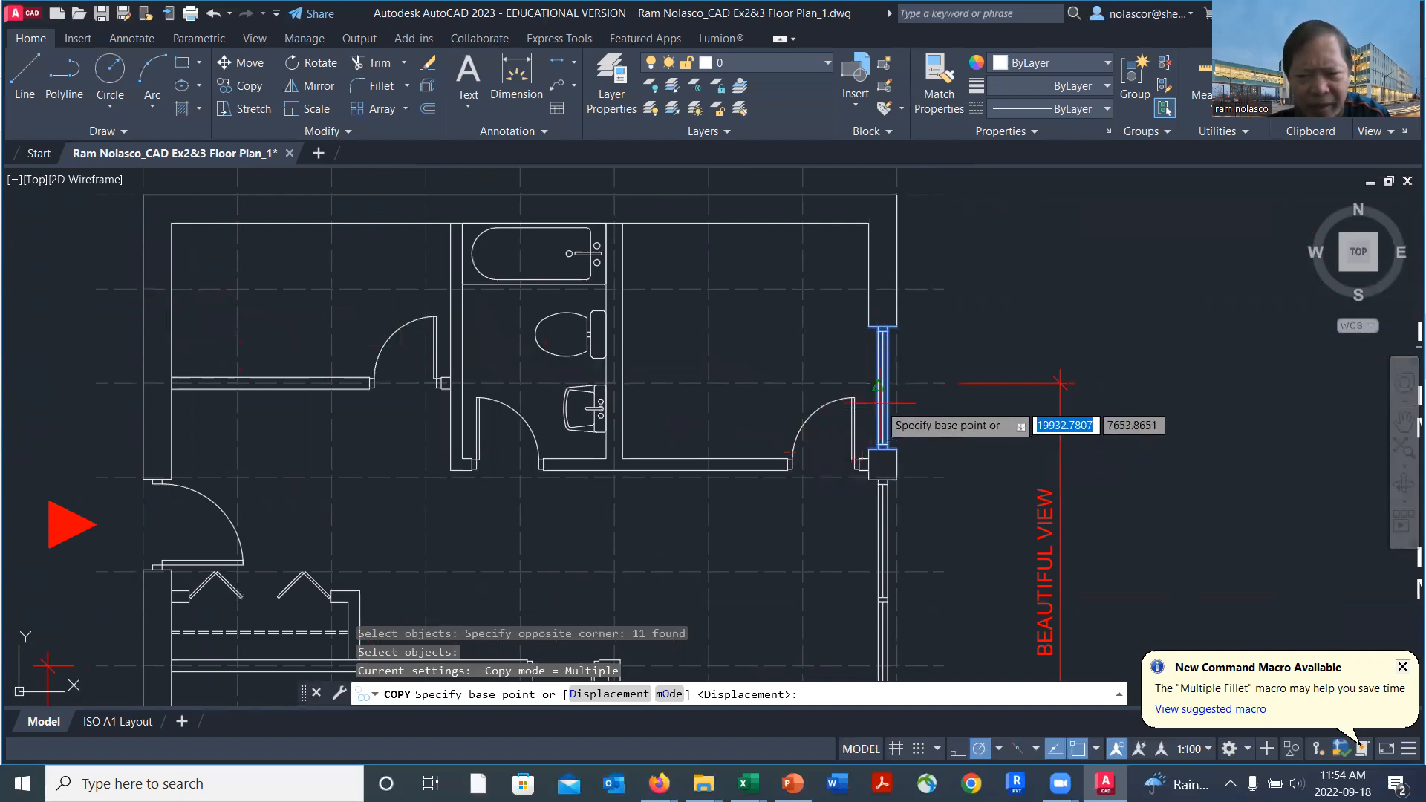
pyautogui.scroll(4, 899, 387)
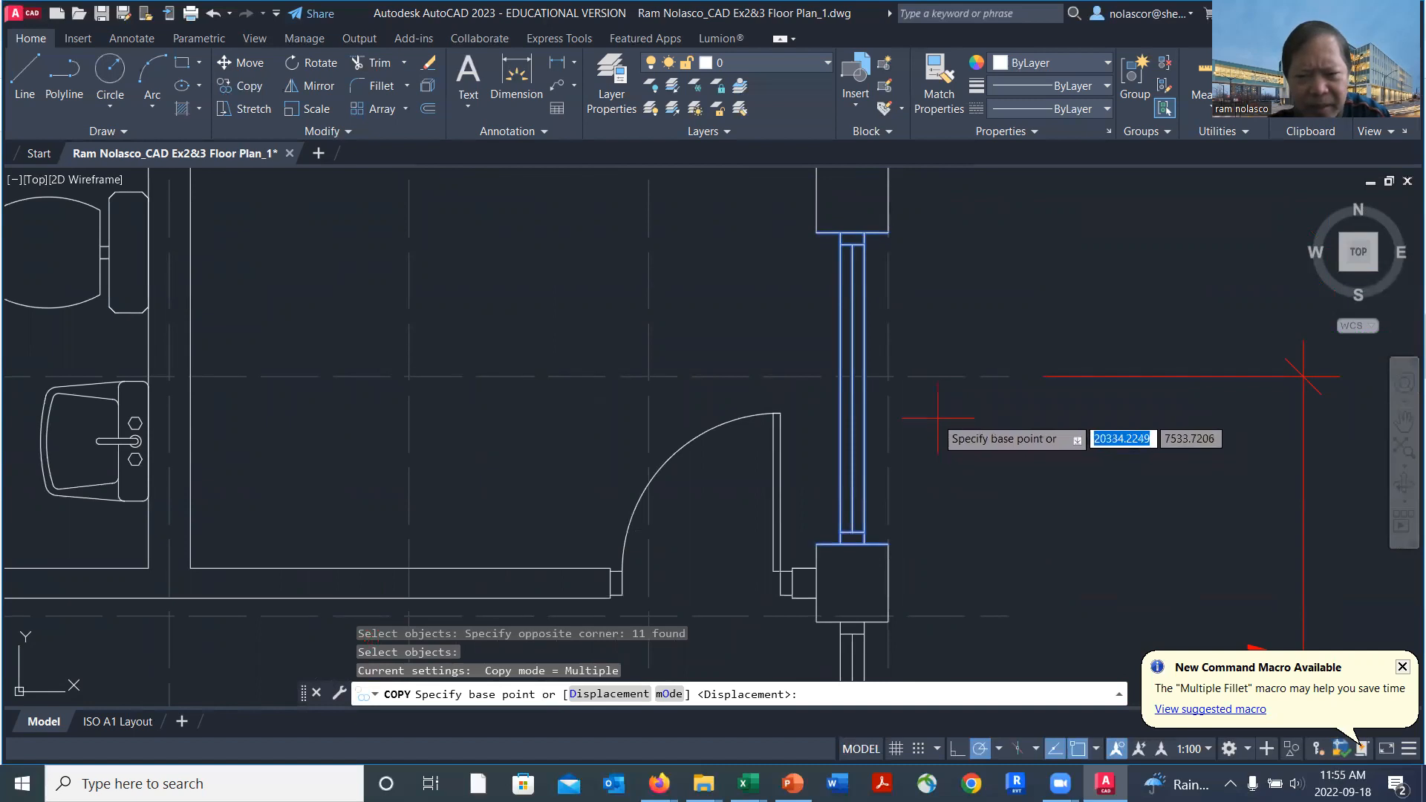
pyautogui.click(864, 376)
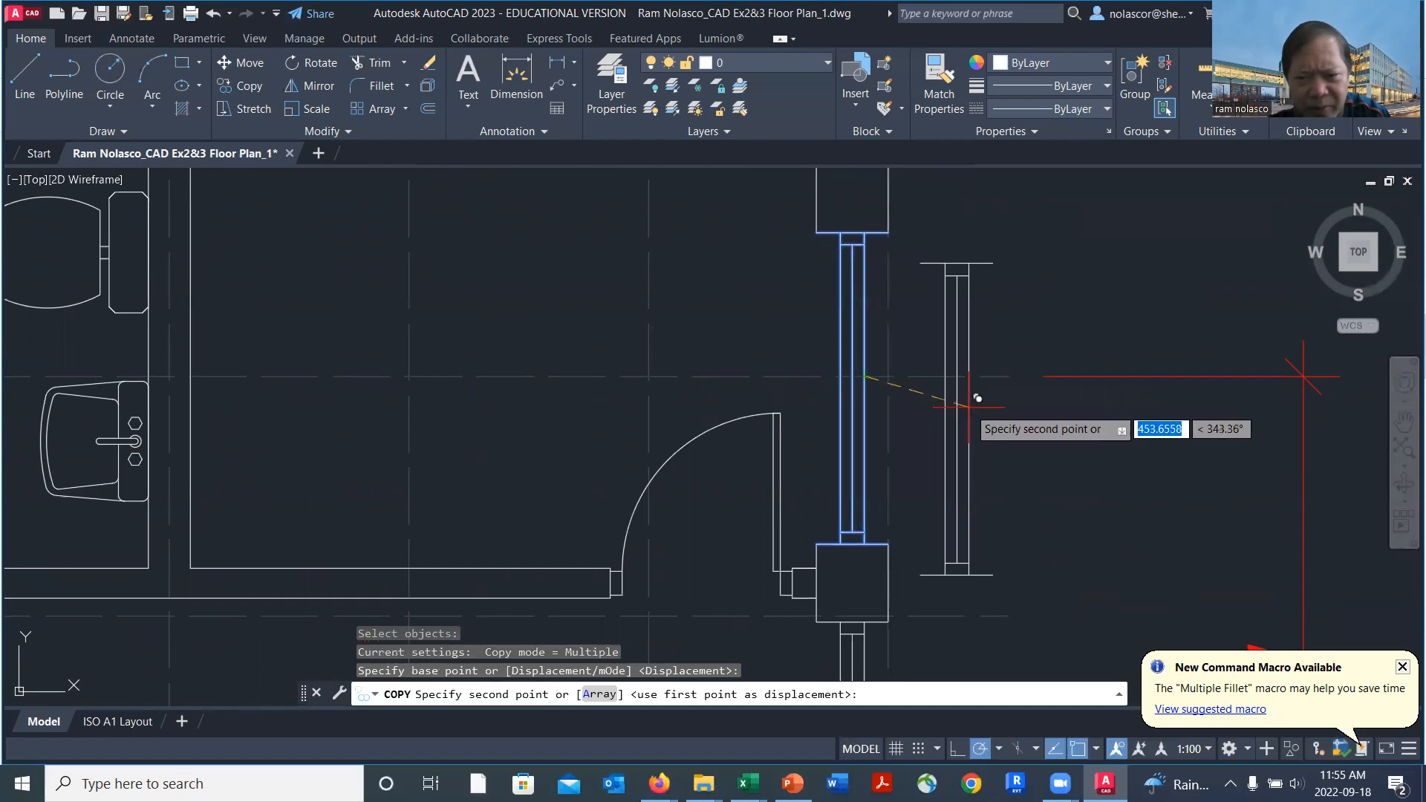
pyautogui.scroll(-5, 970, 397)
pyautogui.scroll(5, 661, 364)
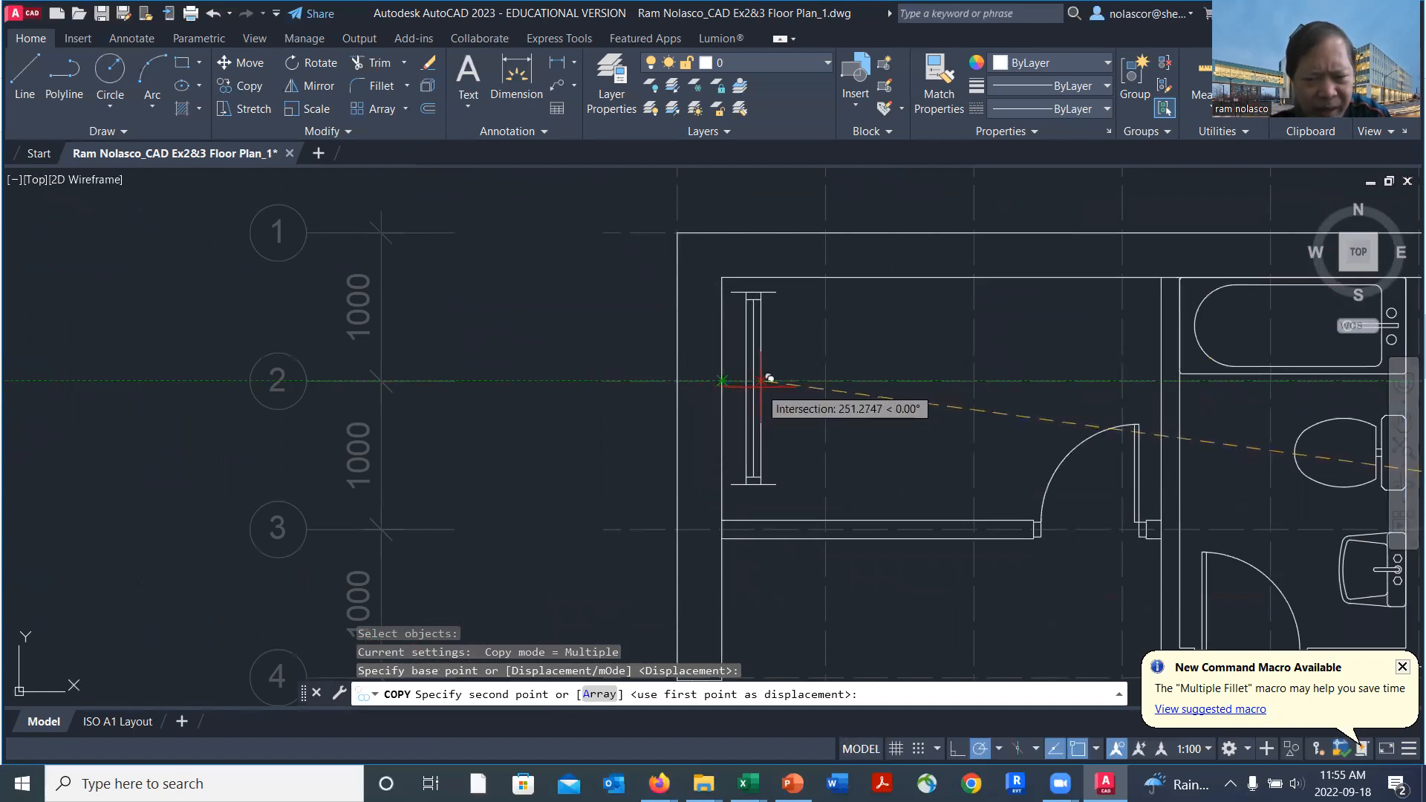
pyautogui.scroll(4, 770, 379)
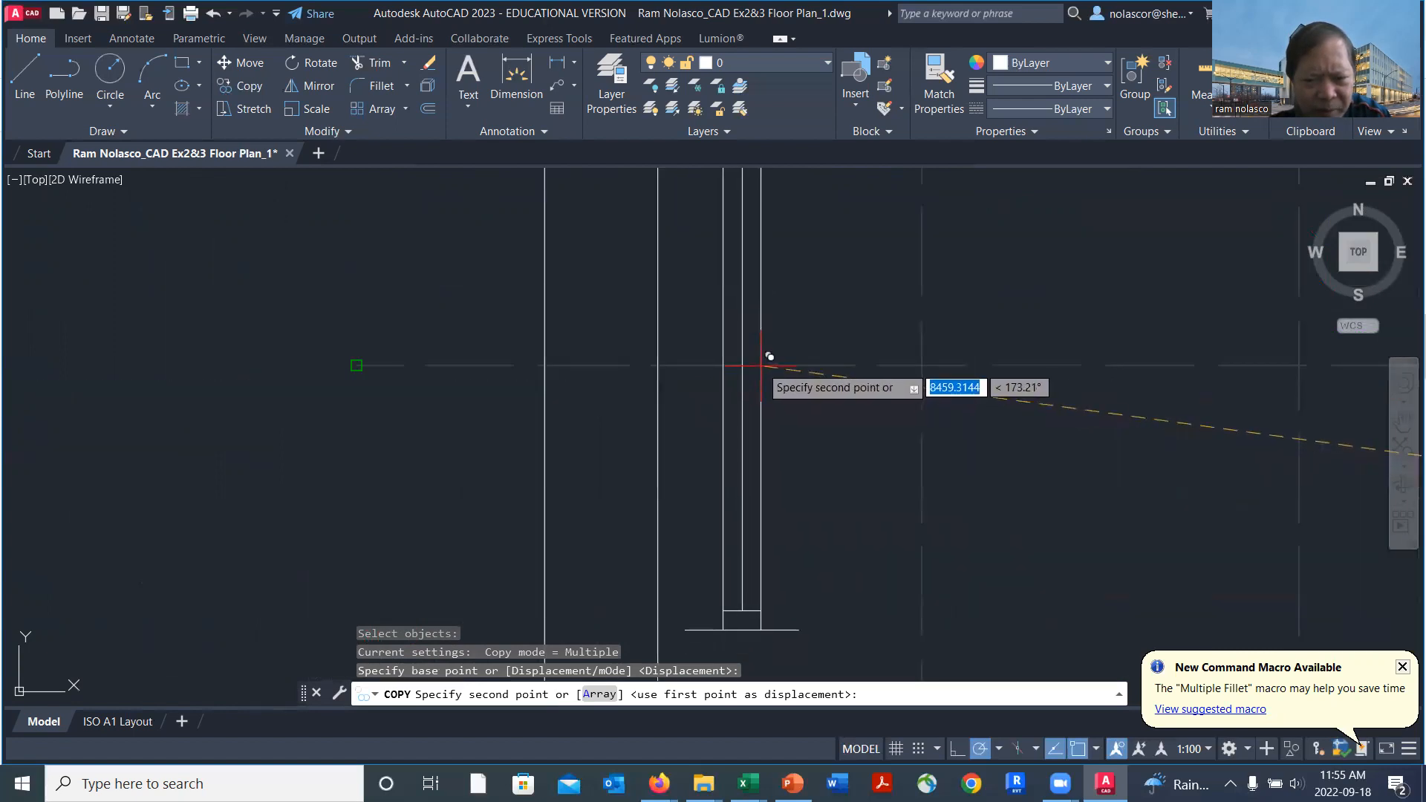
pyautogui.click(356, 366)
pyautogui.scroll(-4, 416, 379)
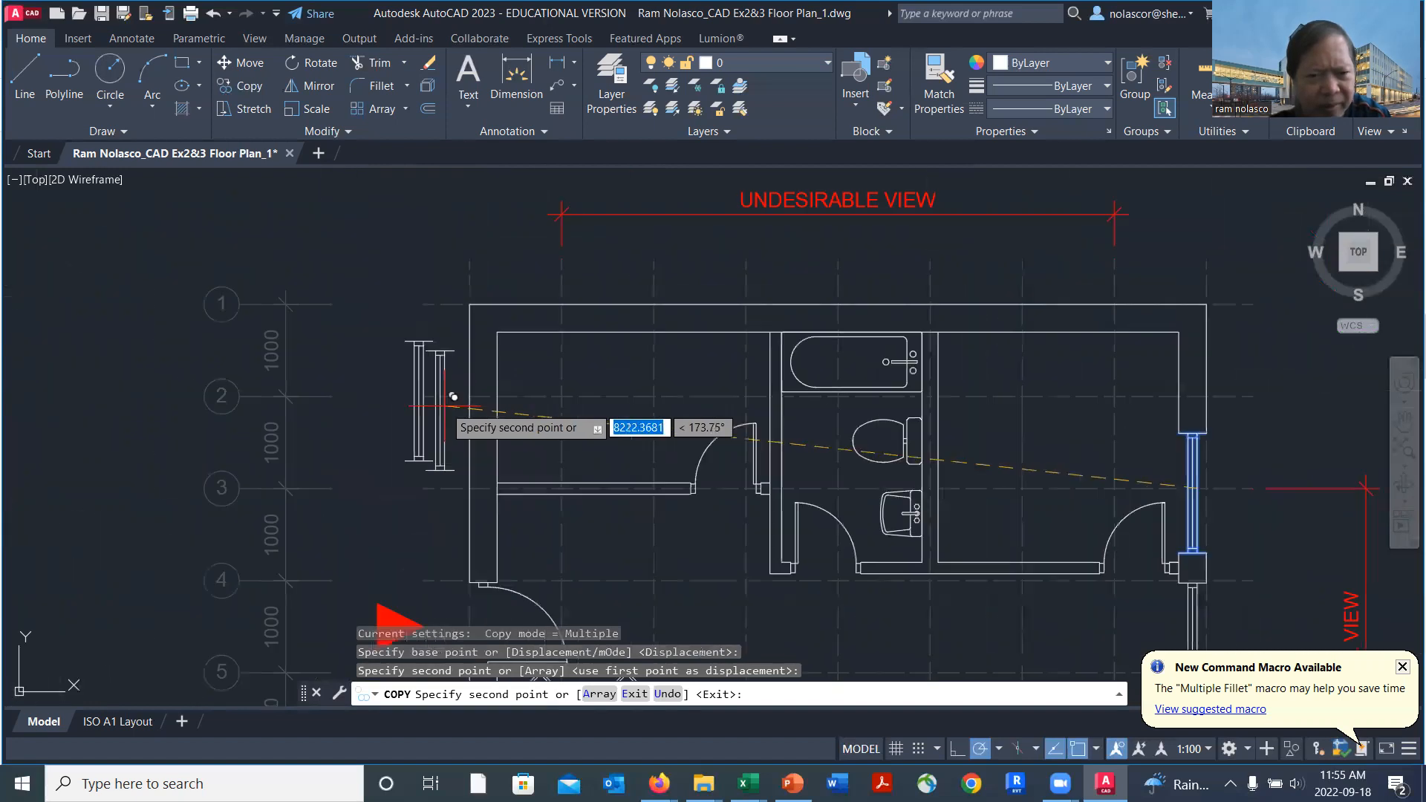
pyautogui.press('Return')
pyautogui.scroll(3, 459, 356)
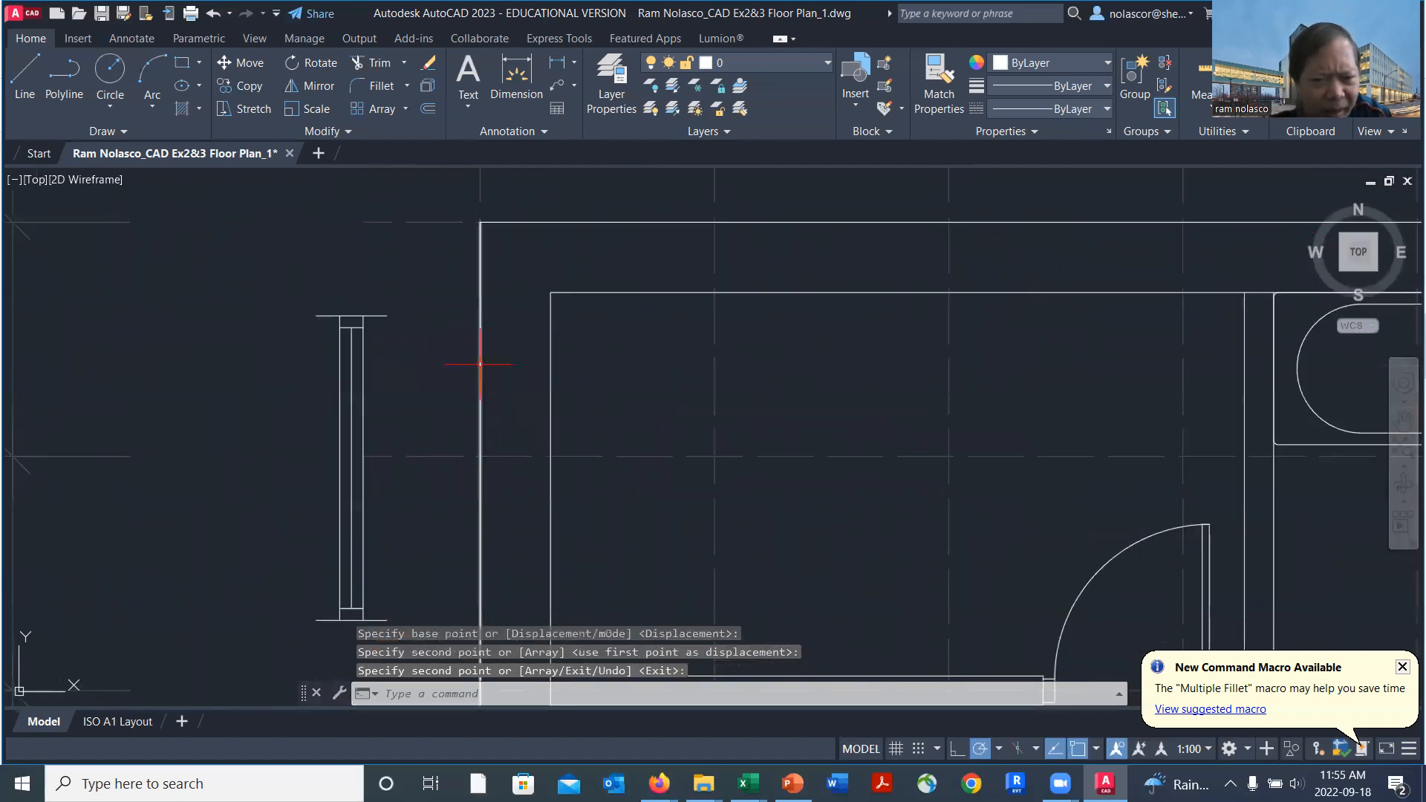
pyautogui.scroll(-1, 423, 363)
pyautogui.write('m')
pyautogui.press('Return')
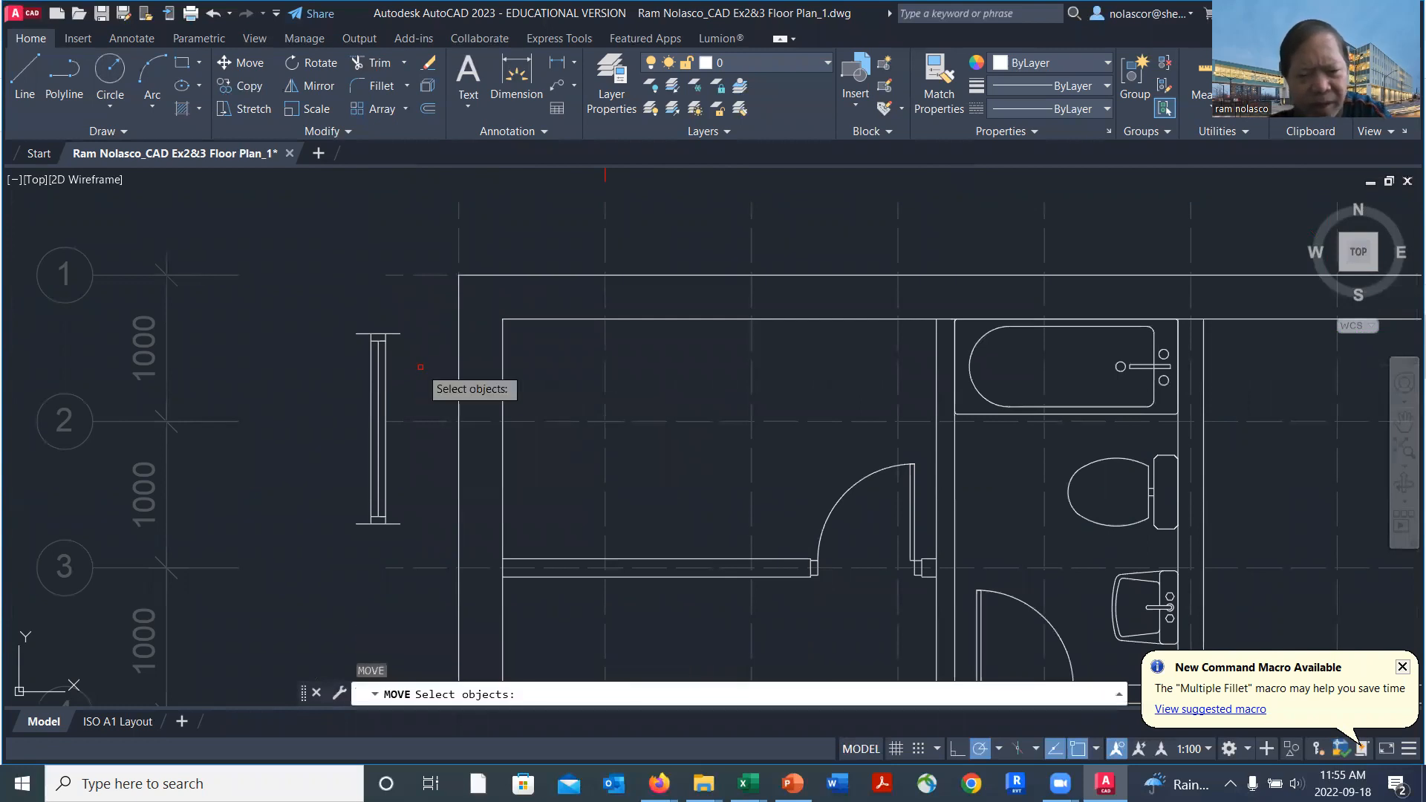
pyautogui.press('Return')
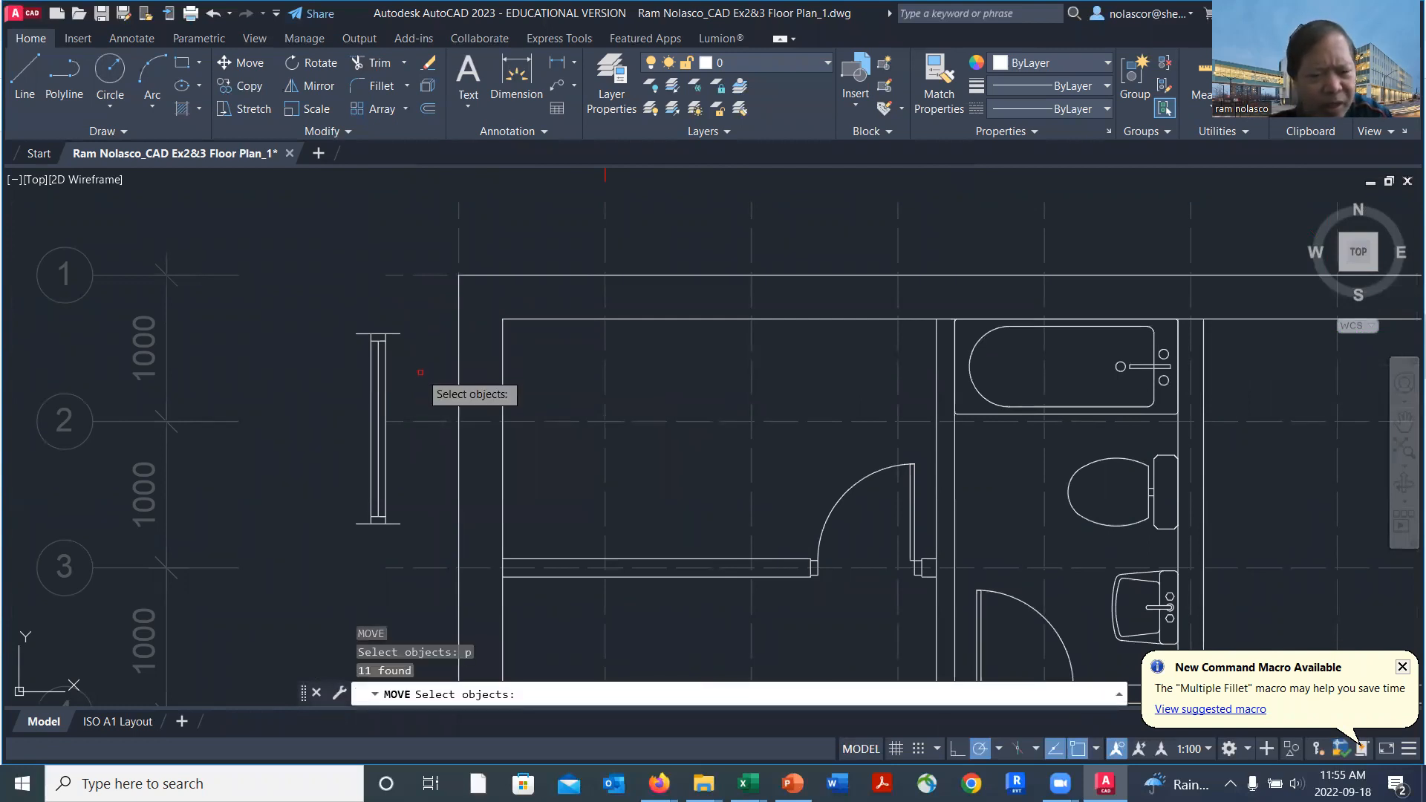
pyautogui.scroll(-4, 787, 427)
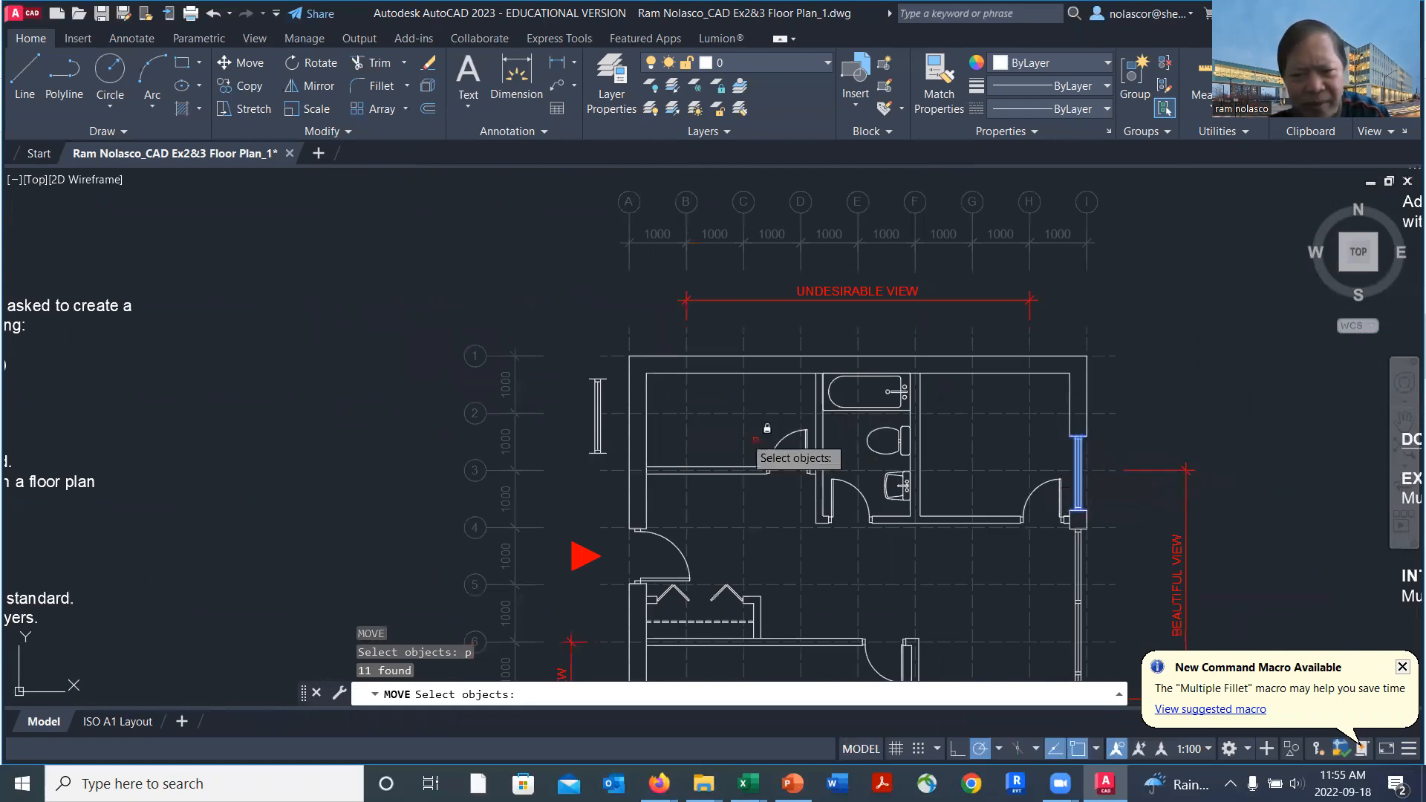
pyautogui.press('Escape')
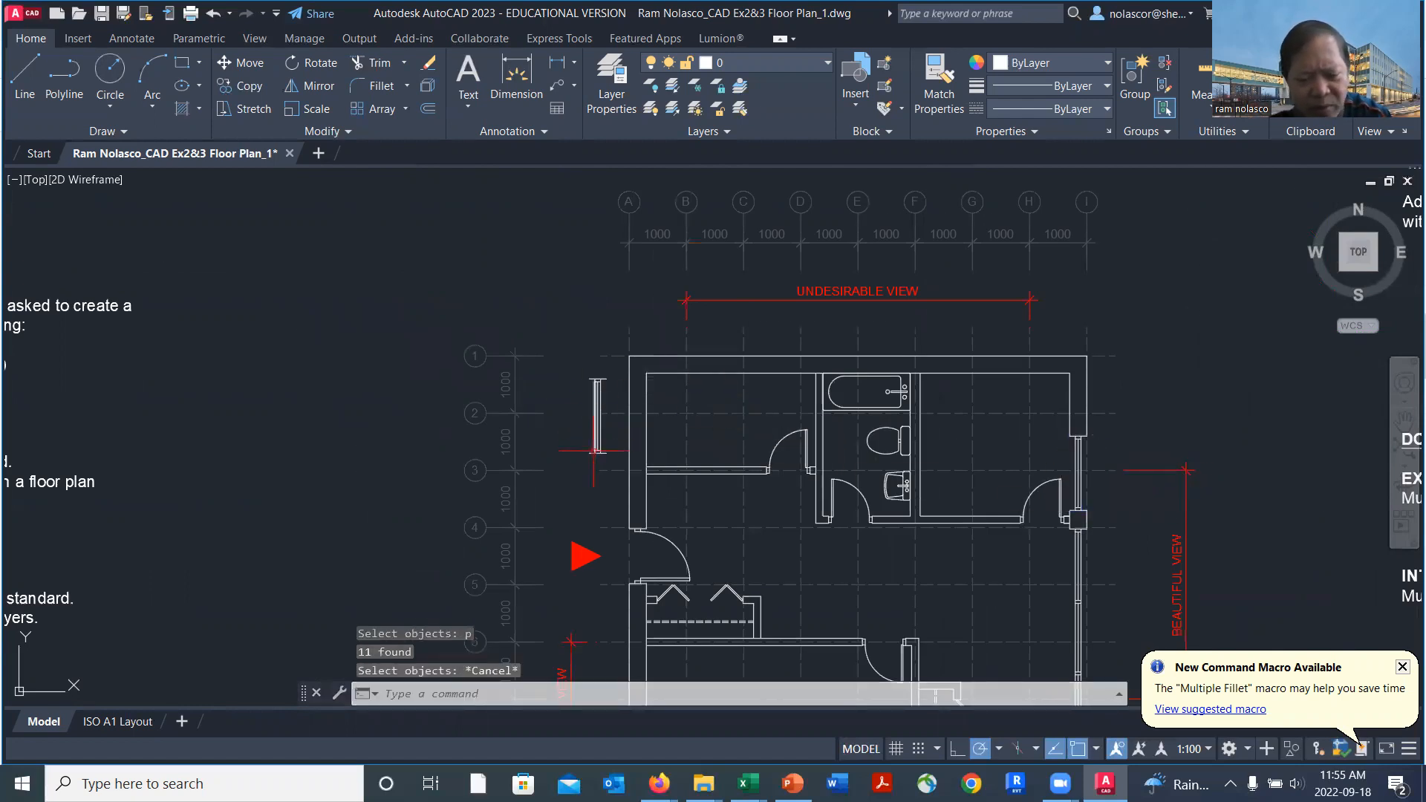
# Move the copied window into the west wall, from the east end of its top line perpendicular onto the wall's inner face.
pyautogui.write('m')
pyautogui.press('Return')
pyautogui.click(564, 365)
pyautogui.click(615, 433)
pyautogui.press('Return')
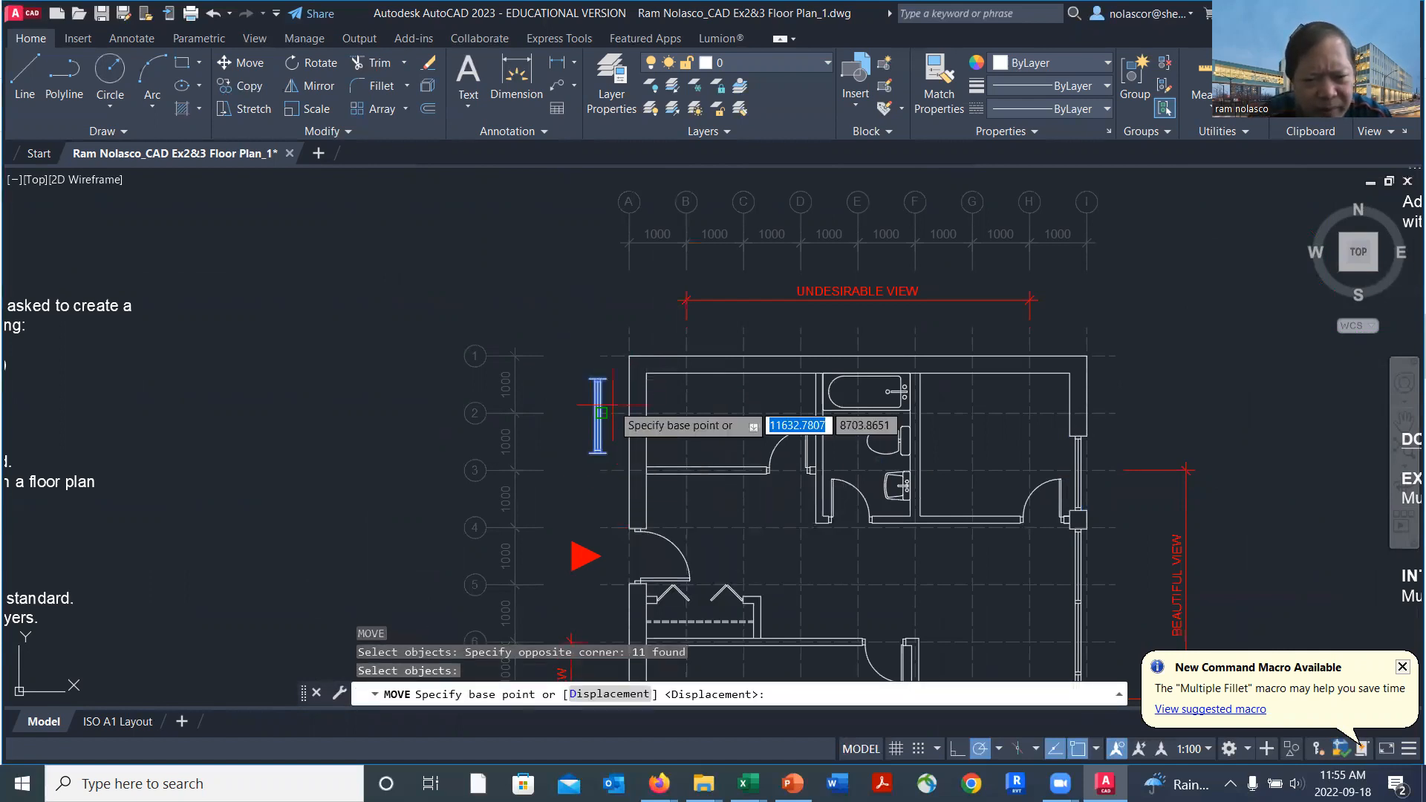
pyautogui.scroll(4, 600, 369)
pyautogui.scroll(2, 600, 369)
pyautogui.click(620, 407)
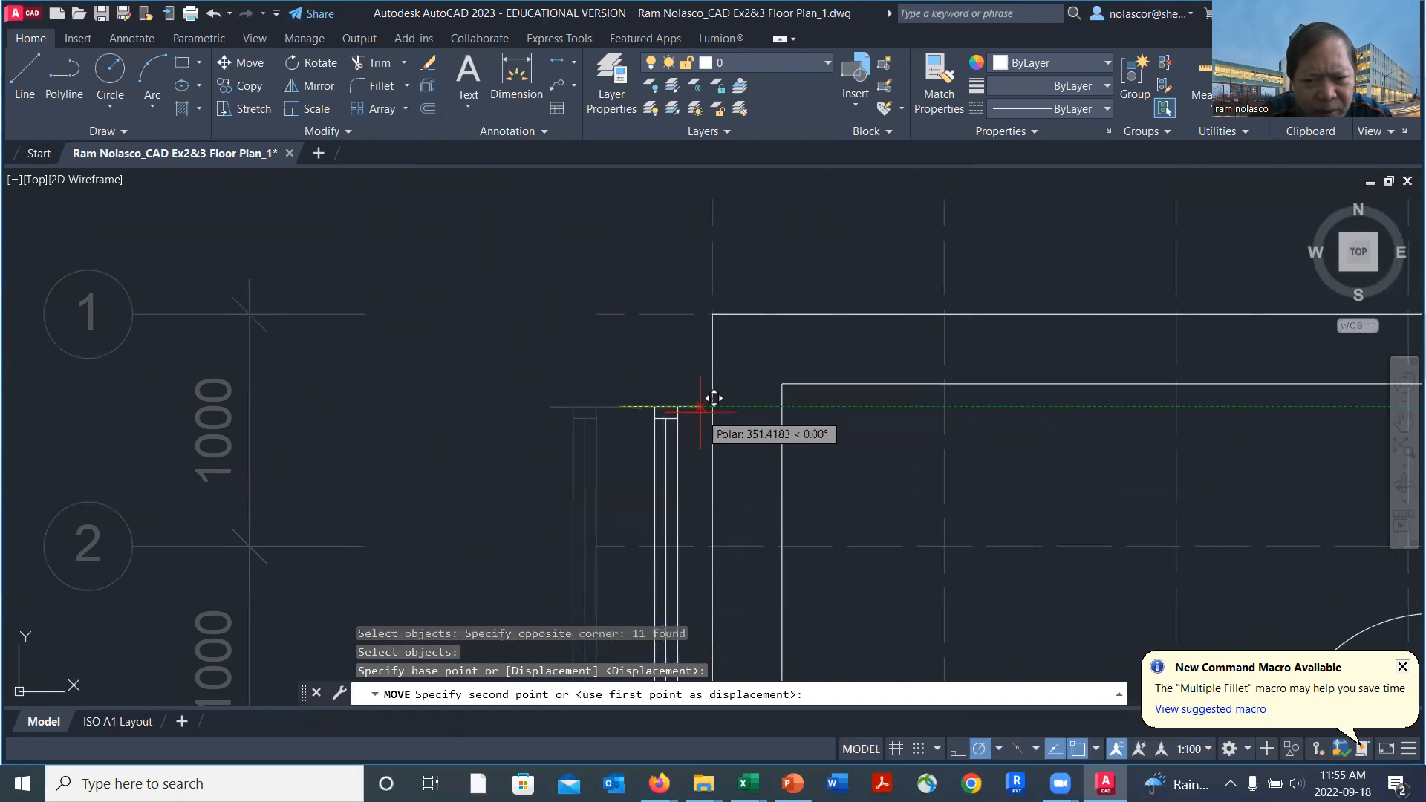
pyautogui.click(783, 406)
# Trim the west wall's inner and outer face lines away between the end lines of the new window.
pyautogui.scroll(-5, 885, 477)
pyautogui.moveTo(907, 477); pyautogui.dragTo(779, 410, button='middle')
pyautogui.scroll(4, 782, 448)
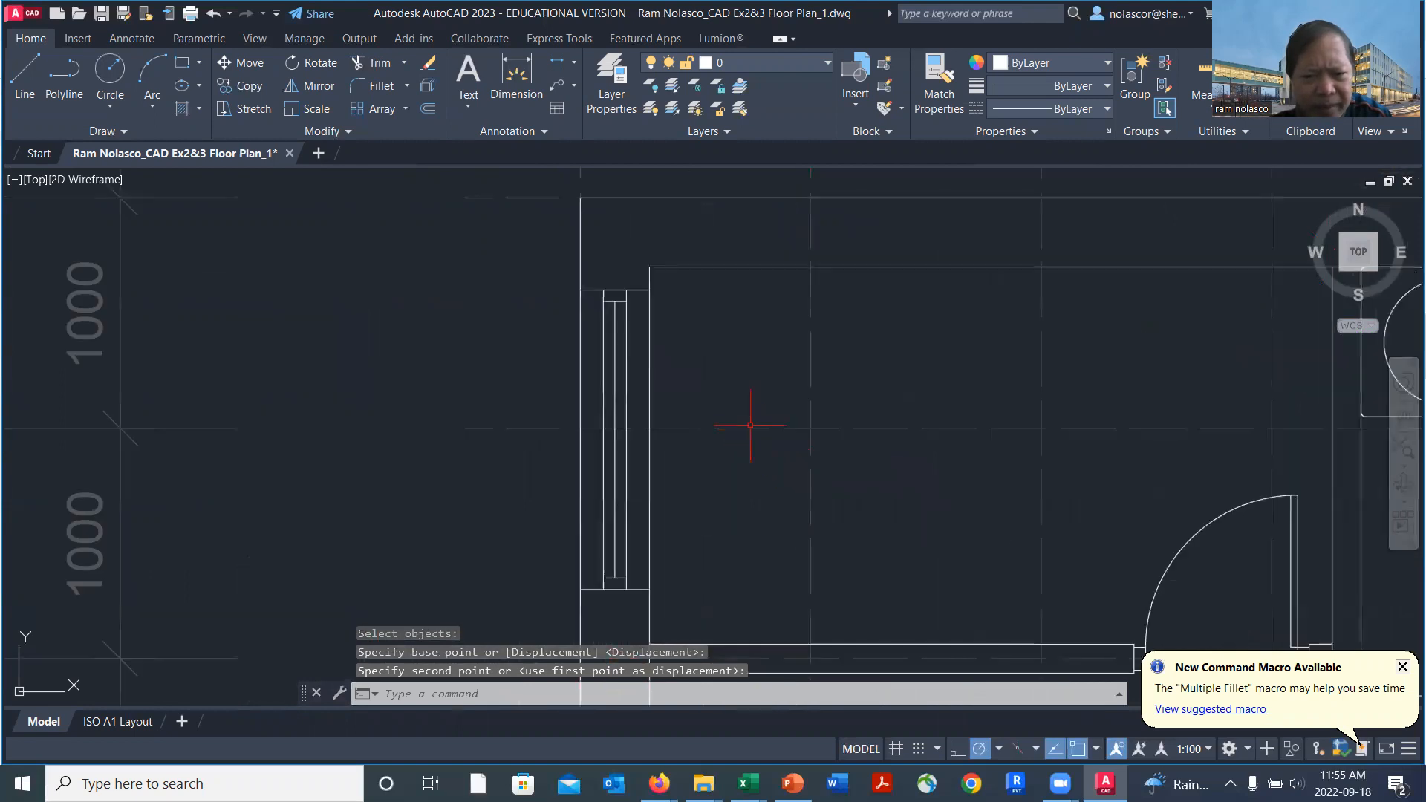
pyautogui.write('tr')
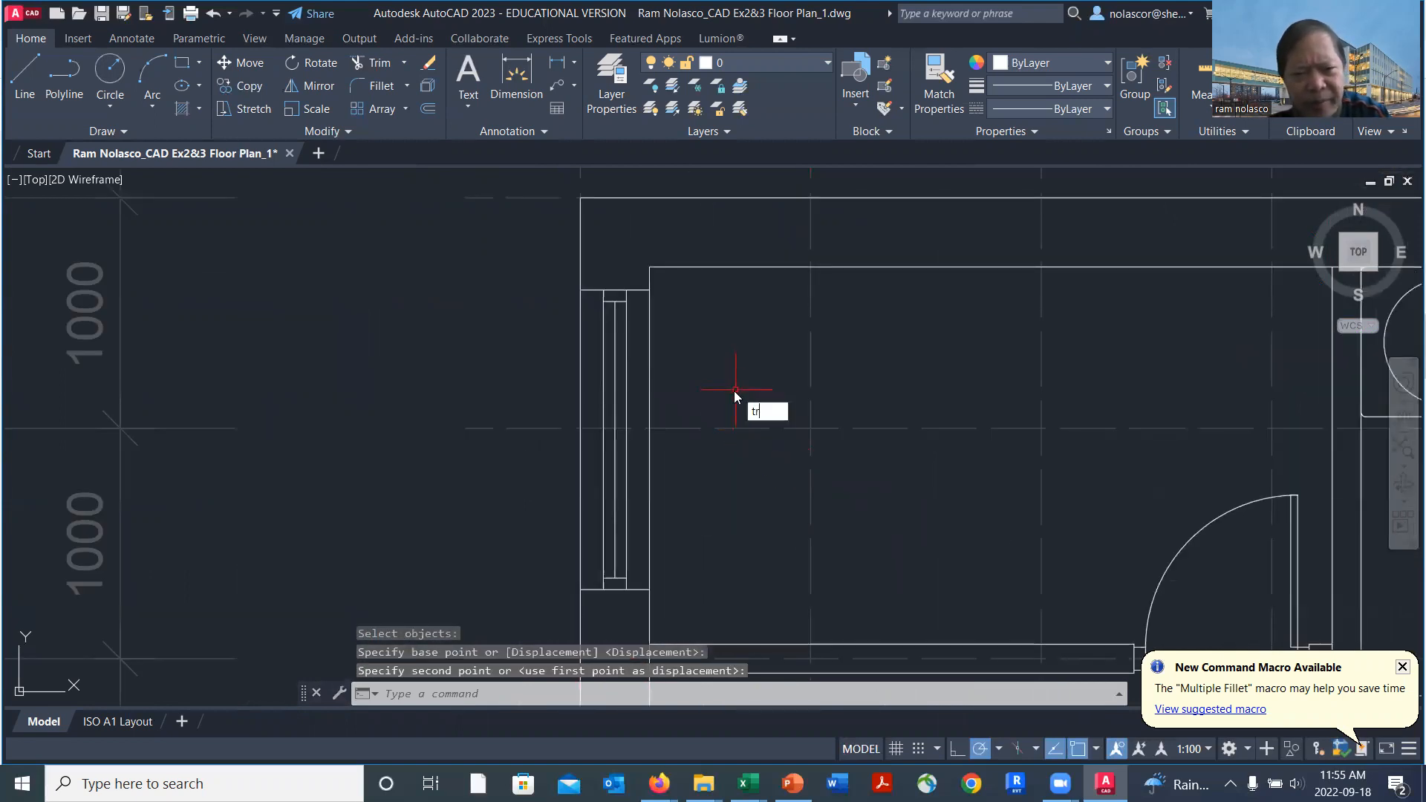
pyautogui.press('Return')
pyautogui.click(650, 364)
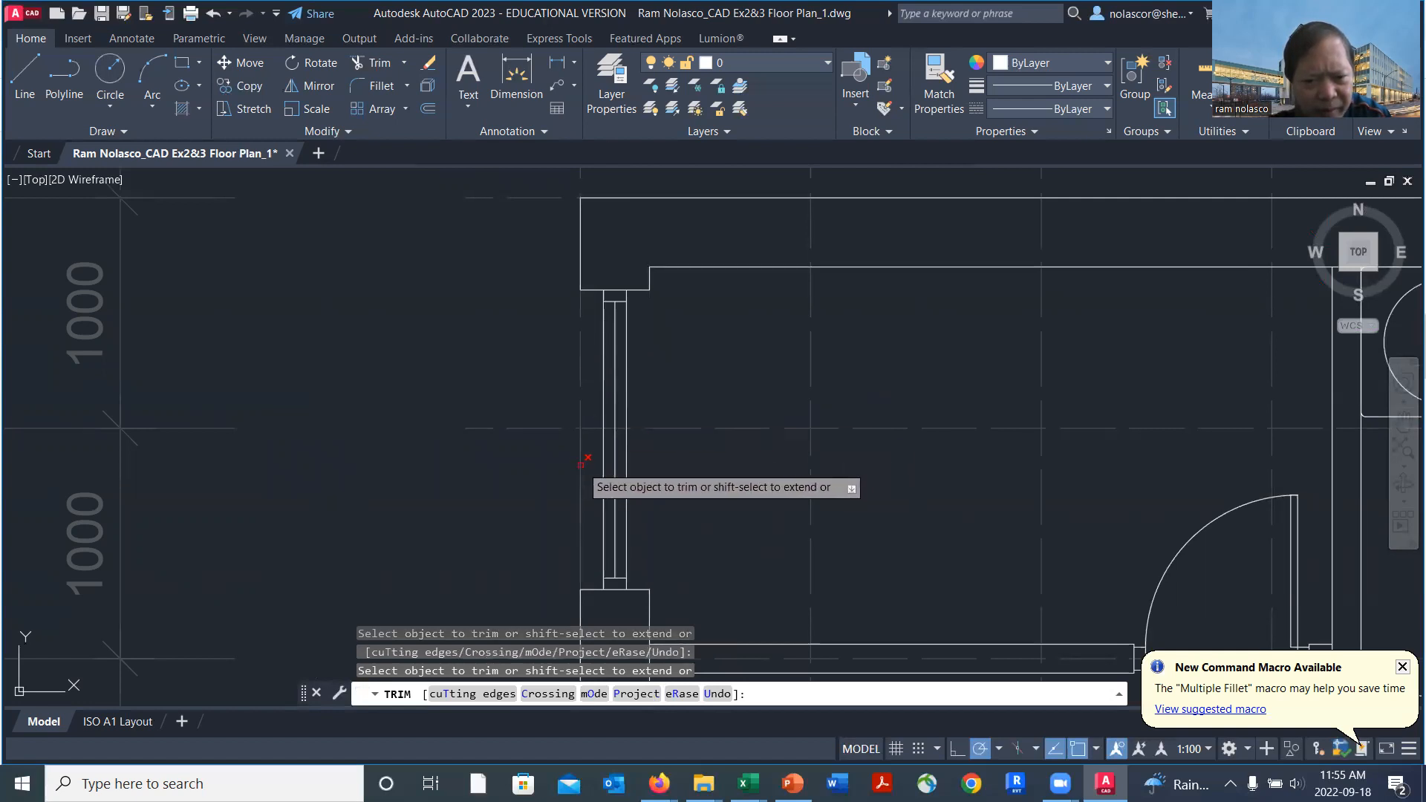
pyautogui.press('Return')
# Copy the complete west window with its wall end lines to the empty area beyond the plan's northeast corner.
pyautogui.scroll(-5, 765, 526)
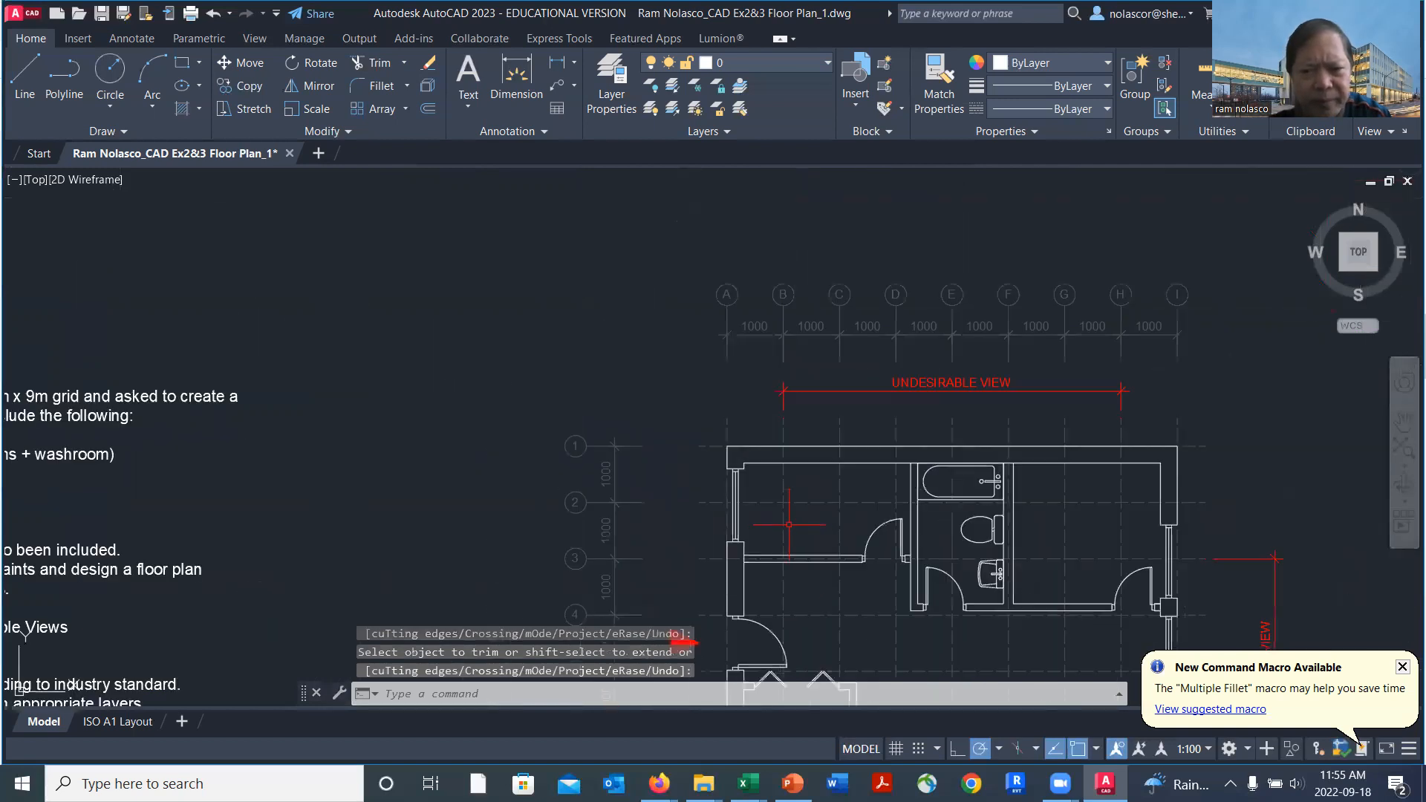
pyautogui.scroll(-3, 827, 509)
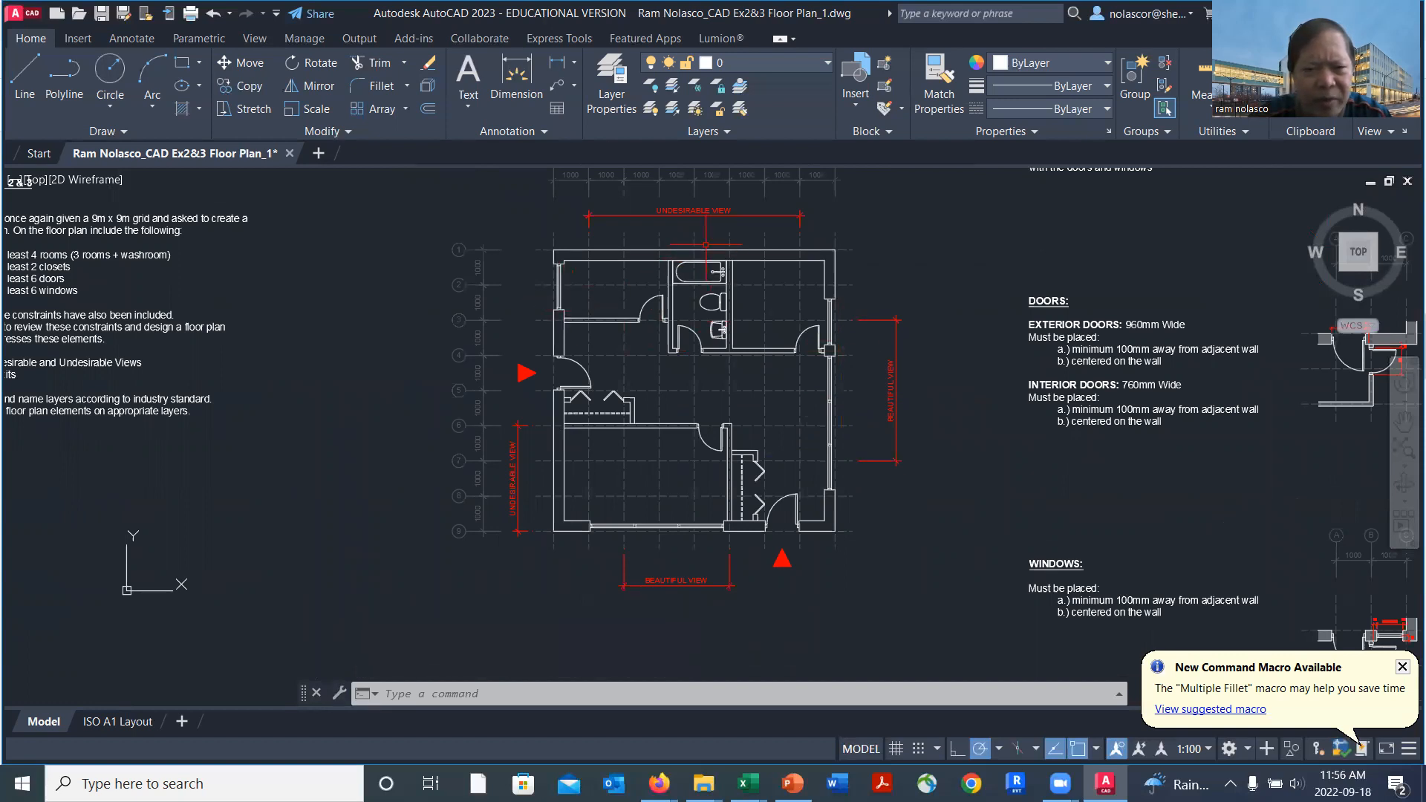
pyautogui.scroll(3, 708, 249)
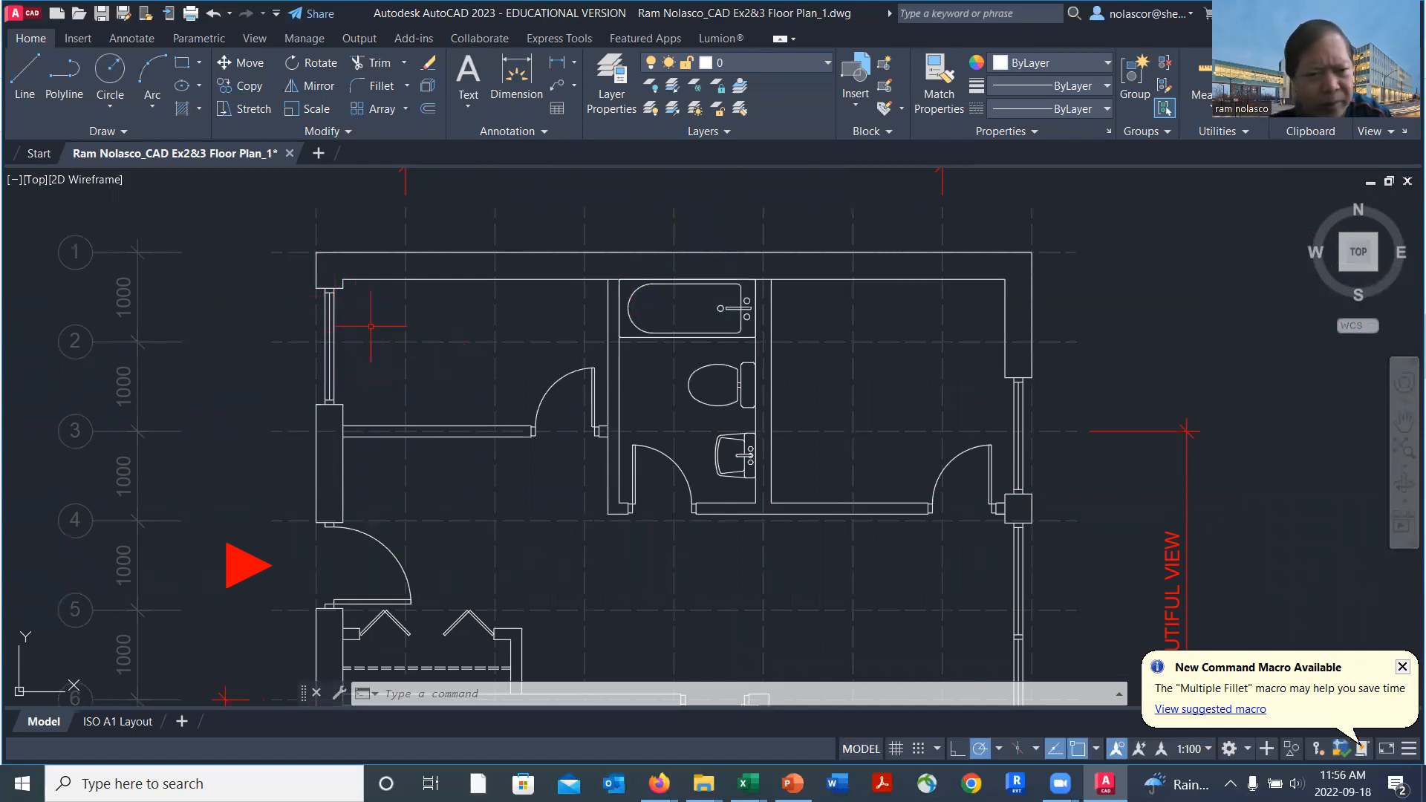
pyautogui.write('p')
pyautogui.press('Return')
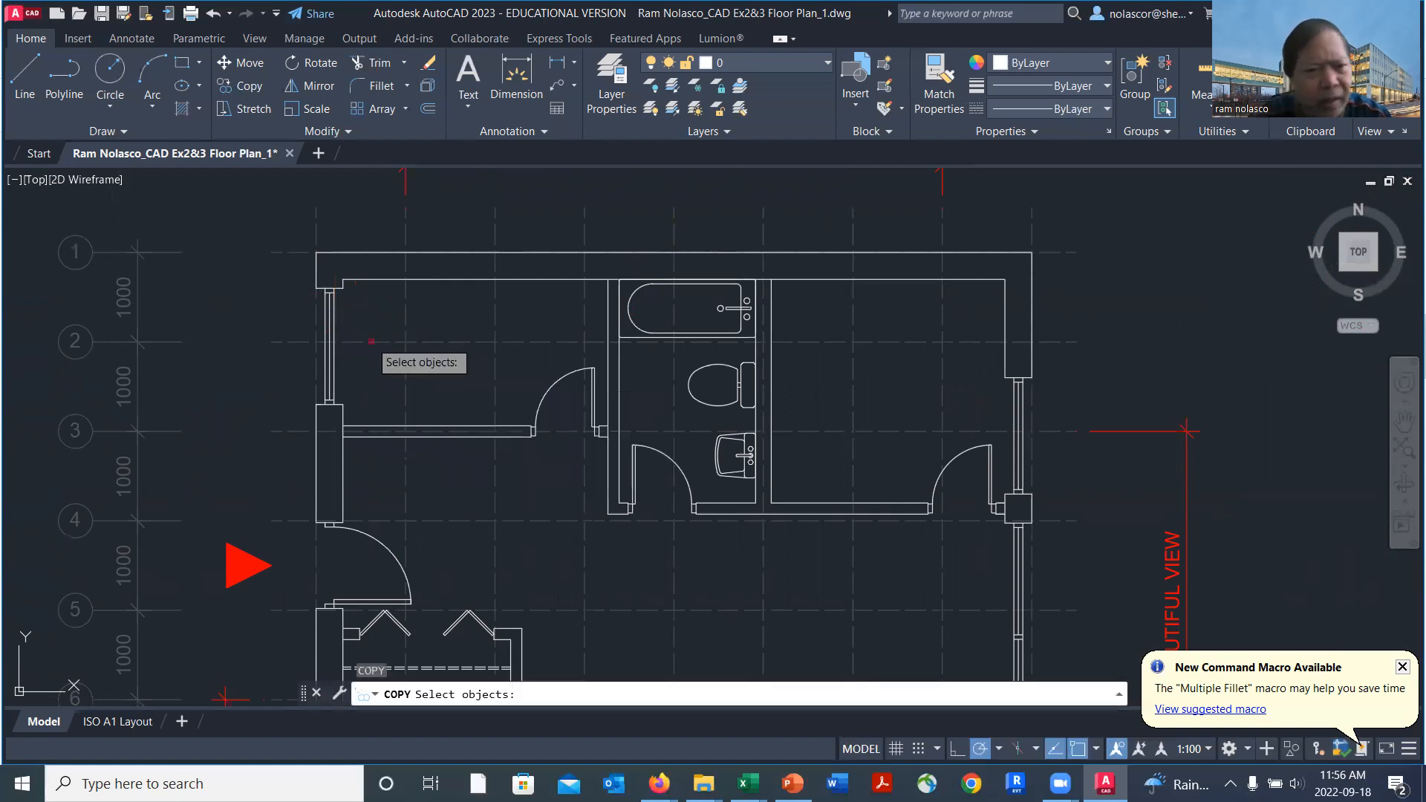
pyautogui.click(286, 281)
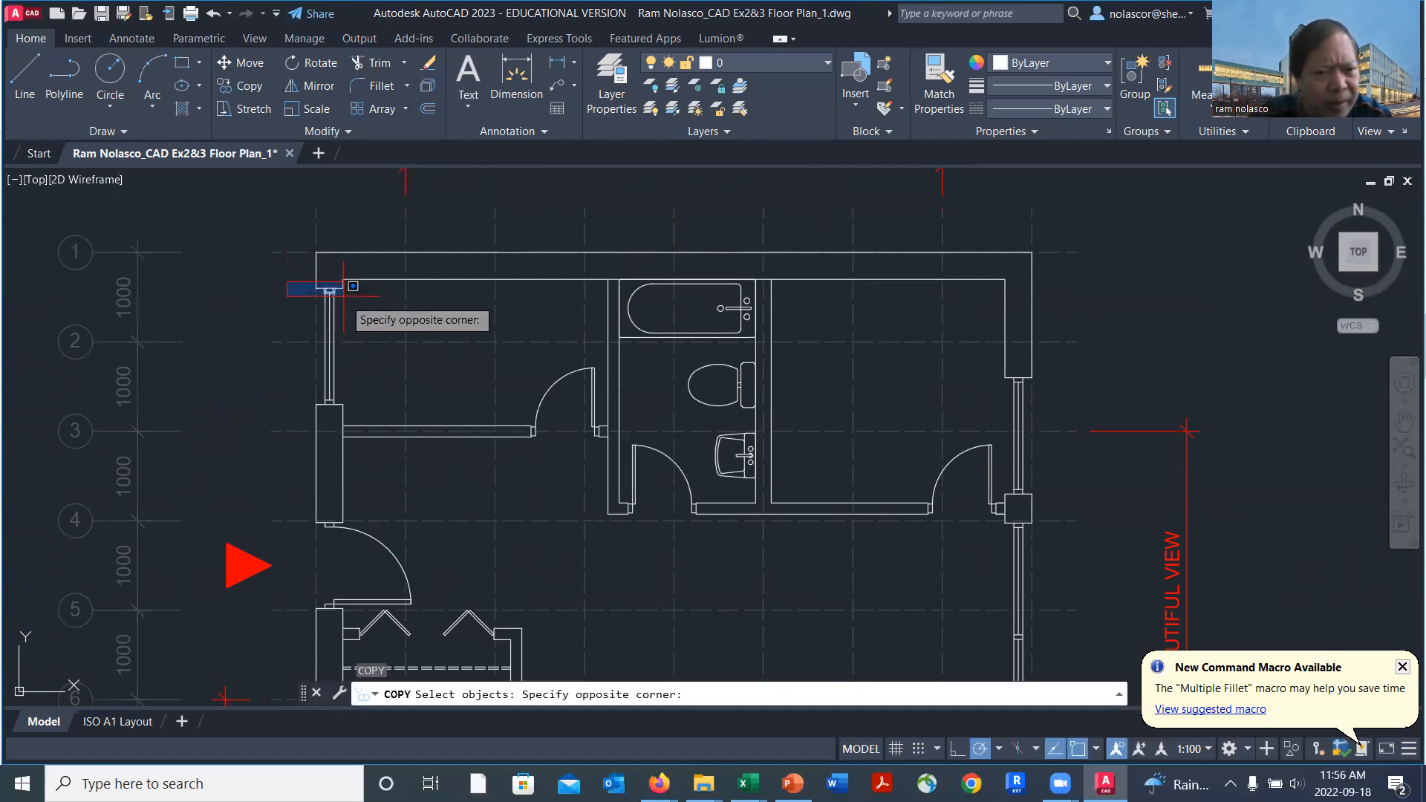
pyautogui.click(378, 412)
pyautogui.press('Return')
pyautogui.click(358, 371)
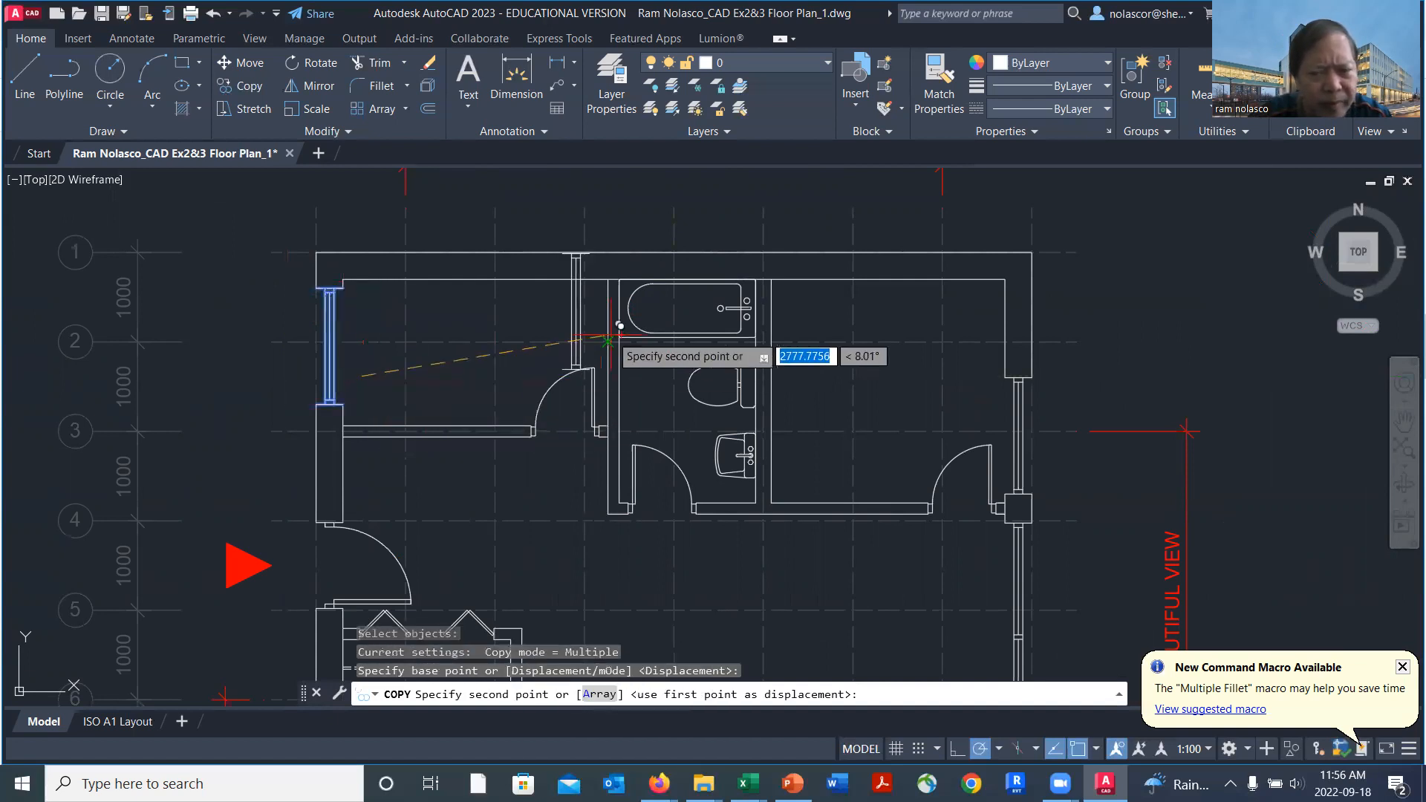
pyautogui.scroll(-4, 617, 334)
pyautogui.scroll(3, 743, 405)
pyautogui.click(768, 407)
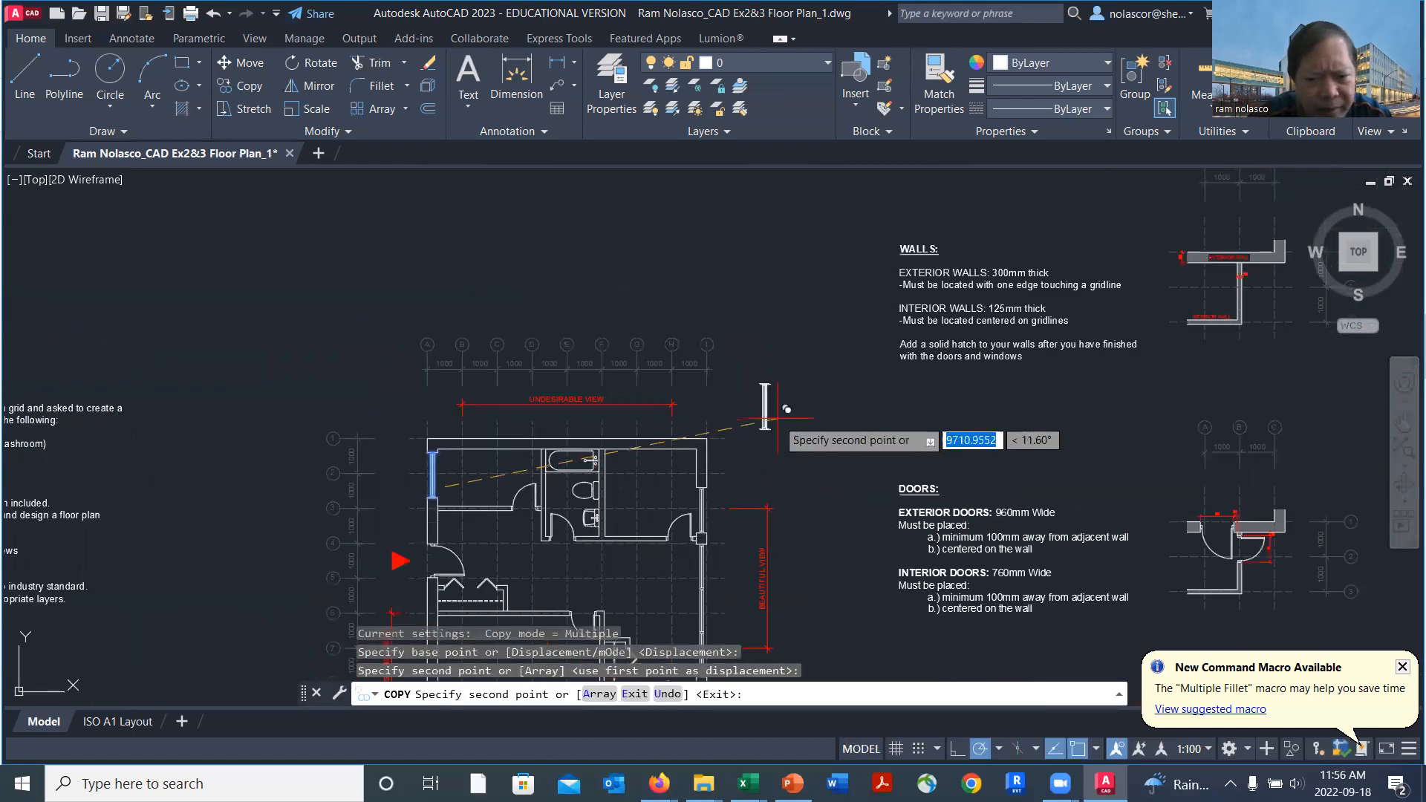
pyautogui.scroll(5, 769, 412)
pyautogui.press('Return')
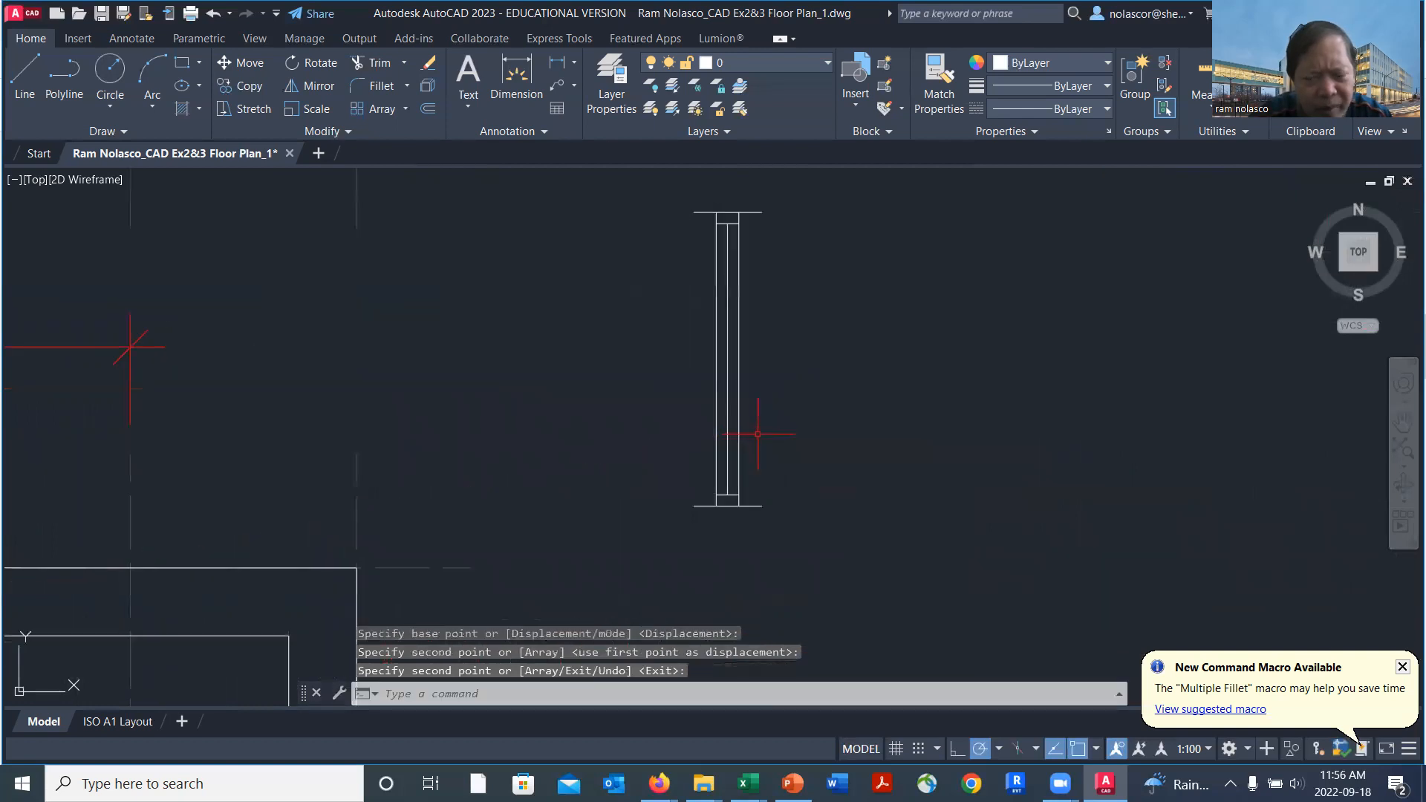
# Rotate the loose window copy a quarter turn so that it lies horizontally.
pyautogui.write('RO')
pyautogui.press('Return')
pyautogui.click(648, 185)
pyautogui.click(825, 554)
pyautogui.press('Return')
pyautogui.click(760, 352)
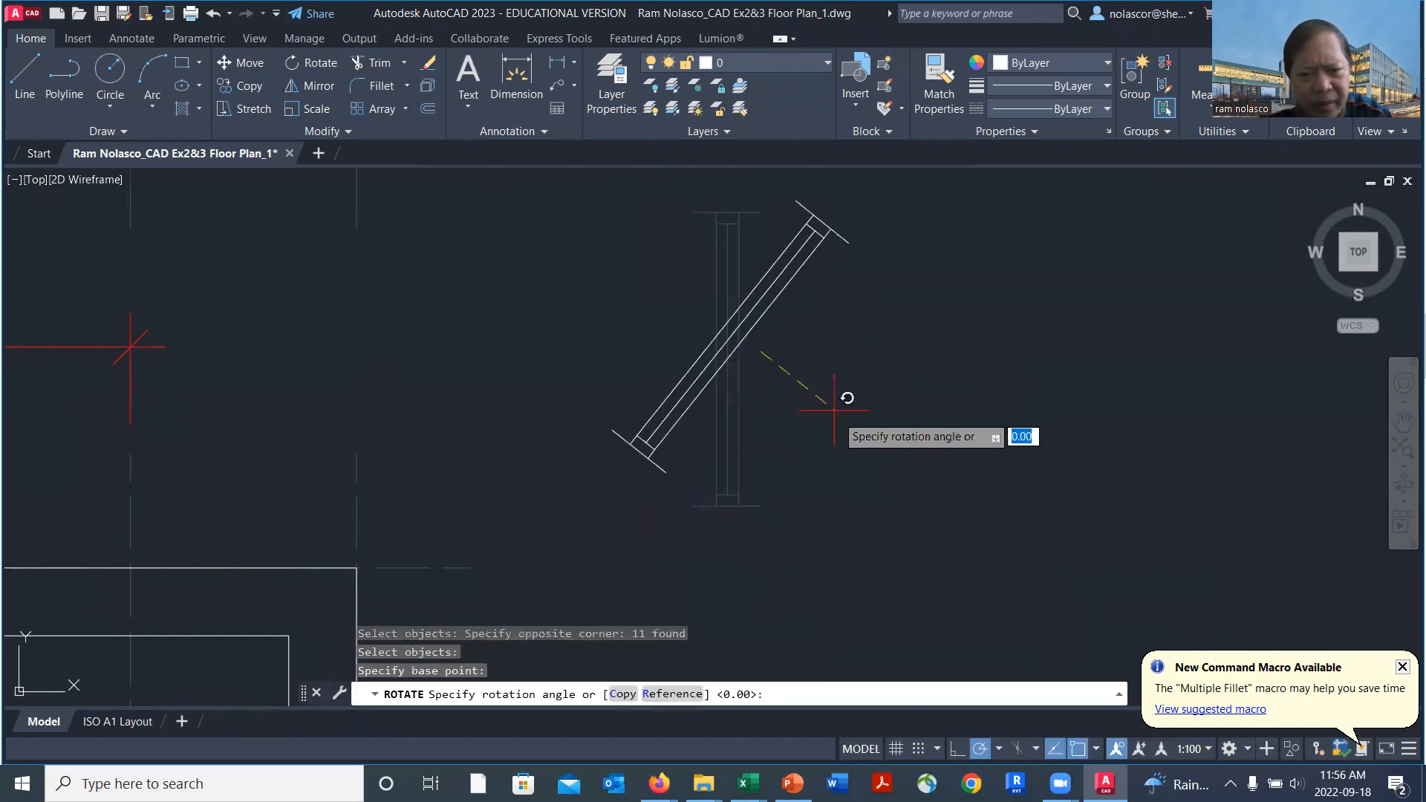
pyautogui.click(760, 569)
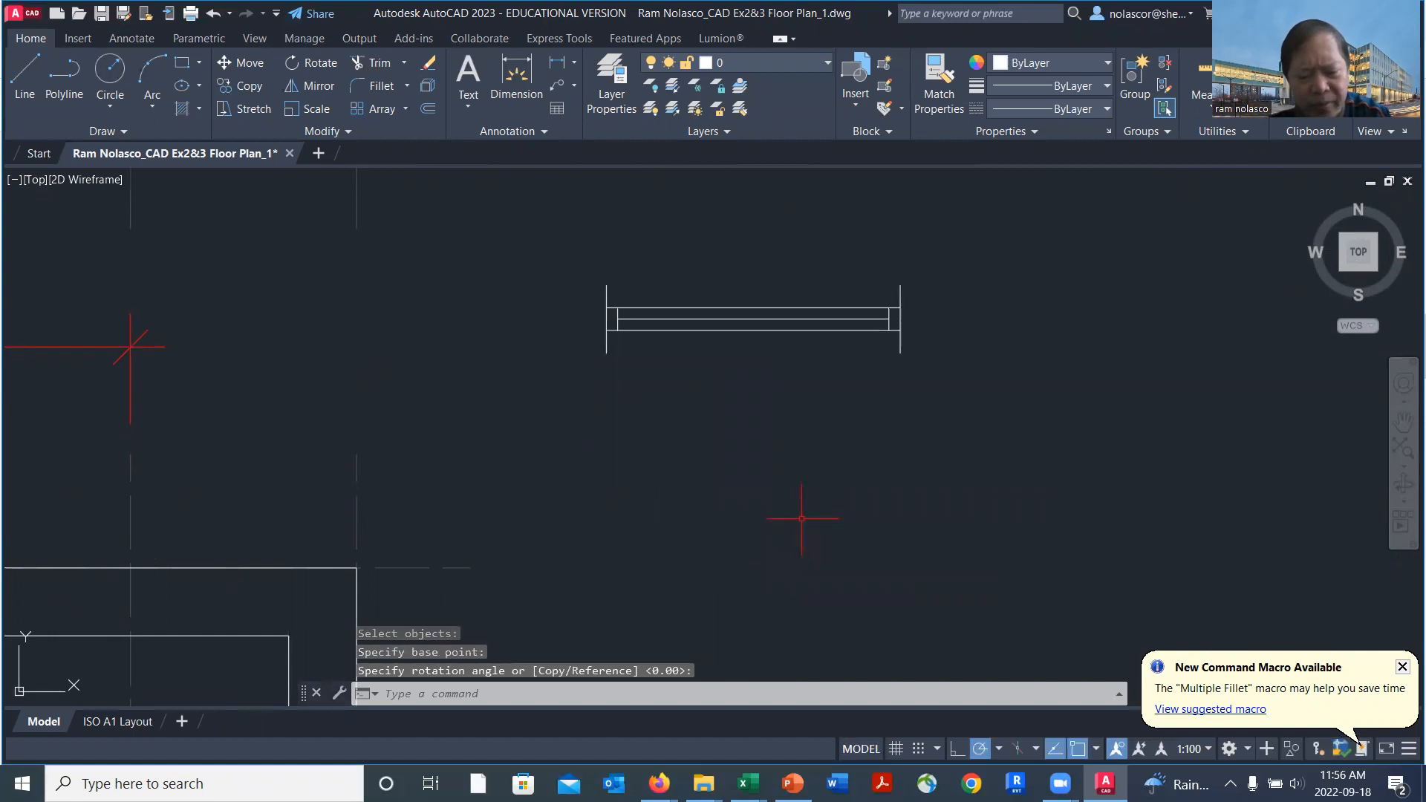
# Move the horizontal window from its middle to just outside the north wall, above the bathtub.
pyautogui.write('m')
pyautogui.press('Return')
pyautogui.click(556, 242)
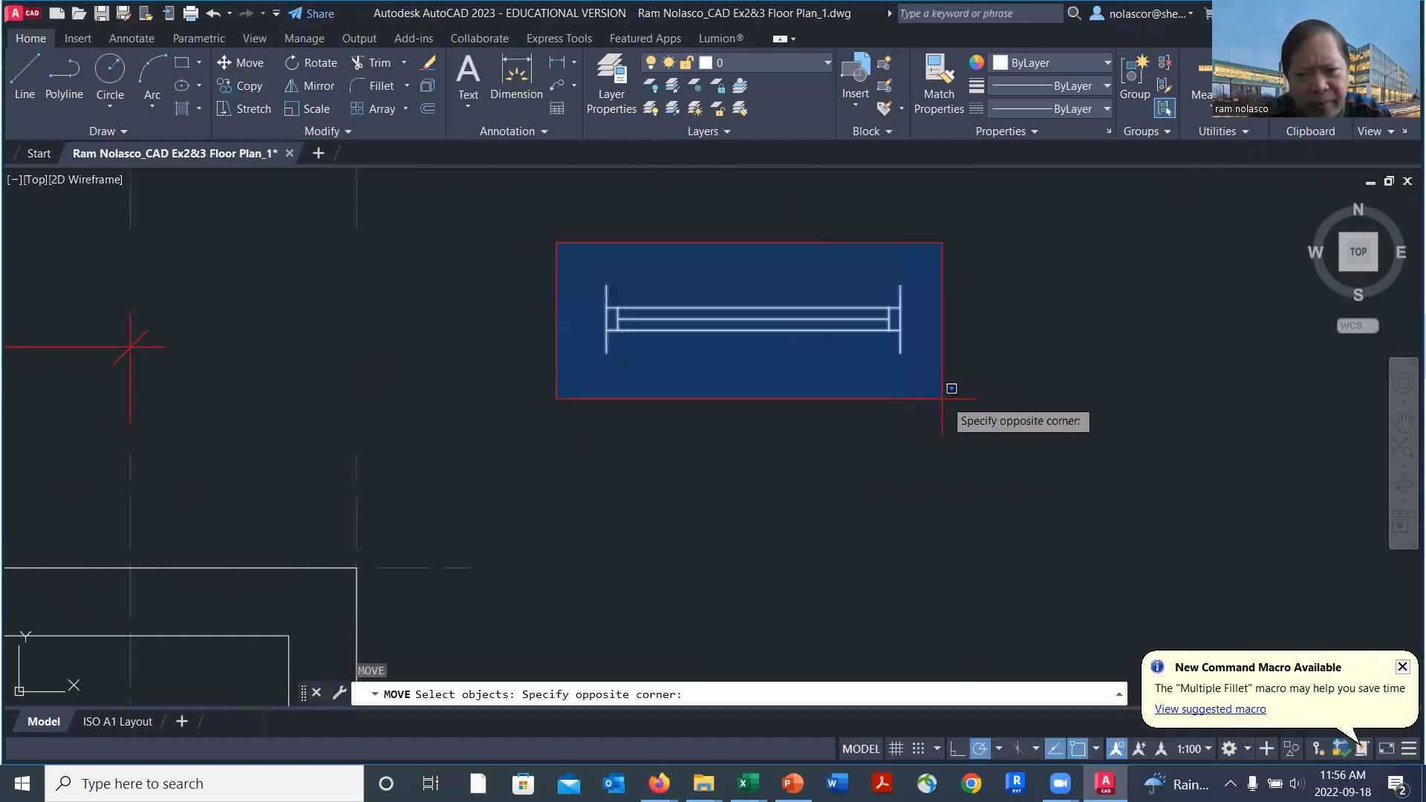
pyautogui.click(945, 433)
pyautogui.press('Return')
pyautogui.scroll(-2, 729, 391)
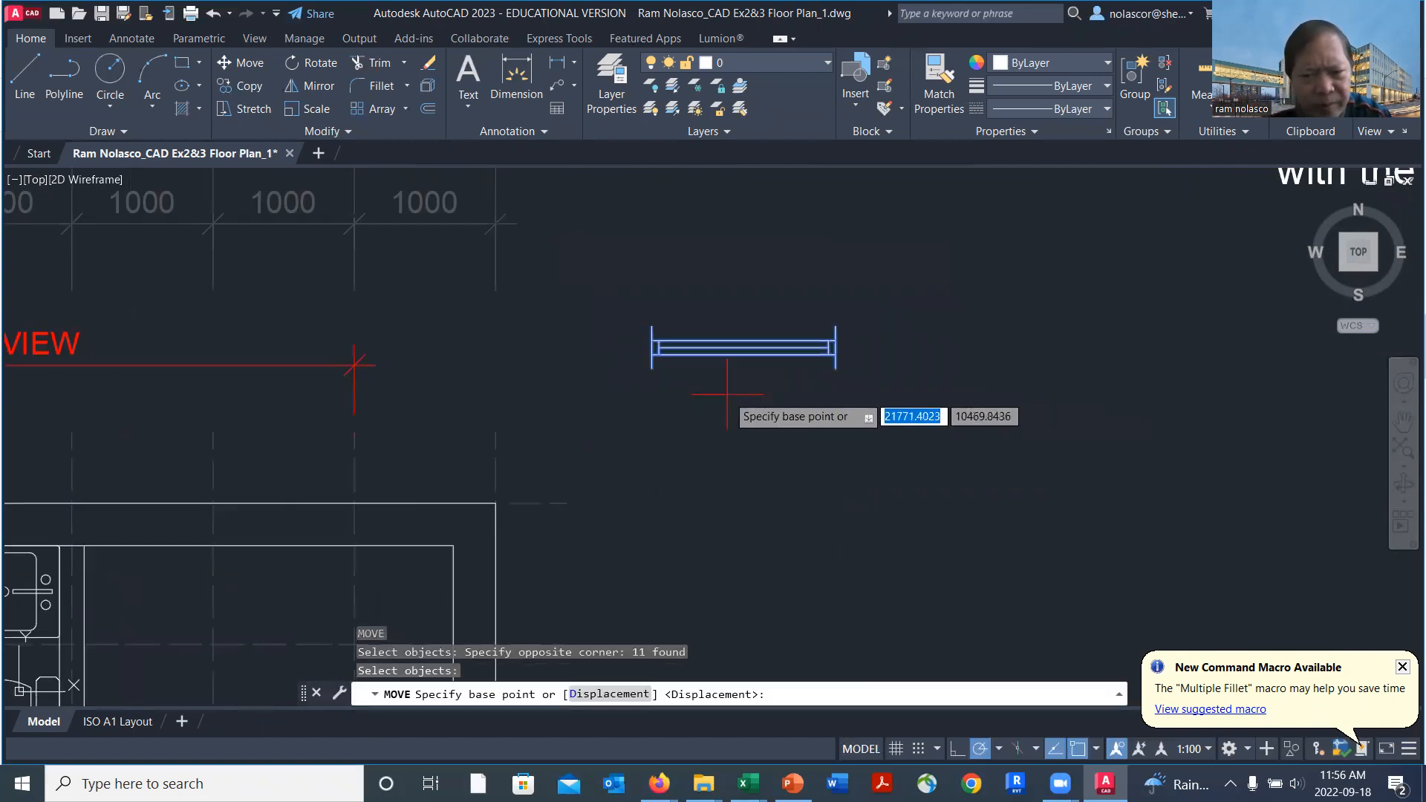
pyautogui.click(743, 349)
pyautogui.scroll(-2, 810, 405)
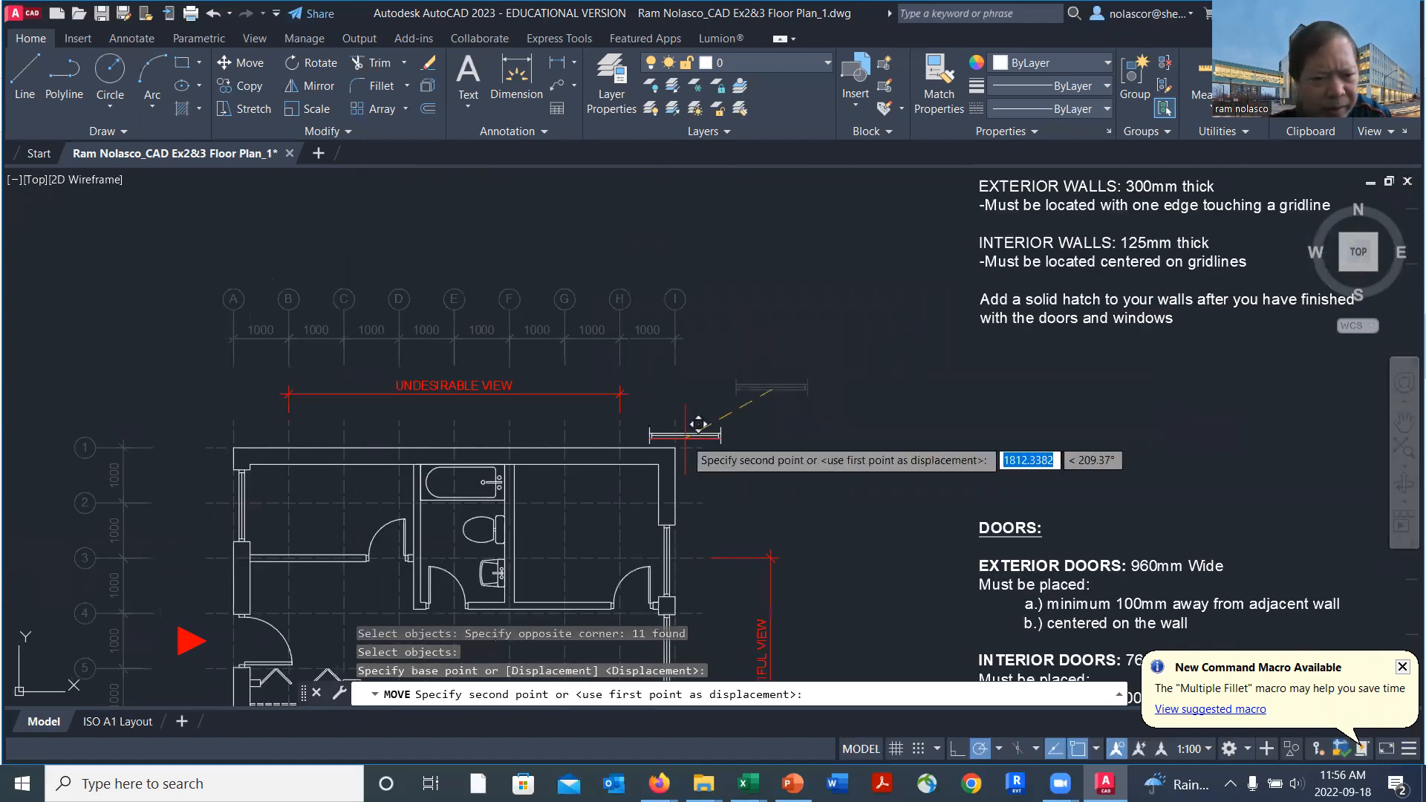
pyautogui.scroll(4, 477, 444)
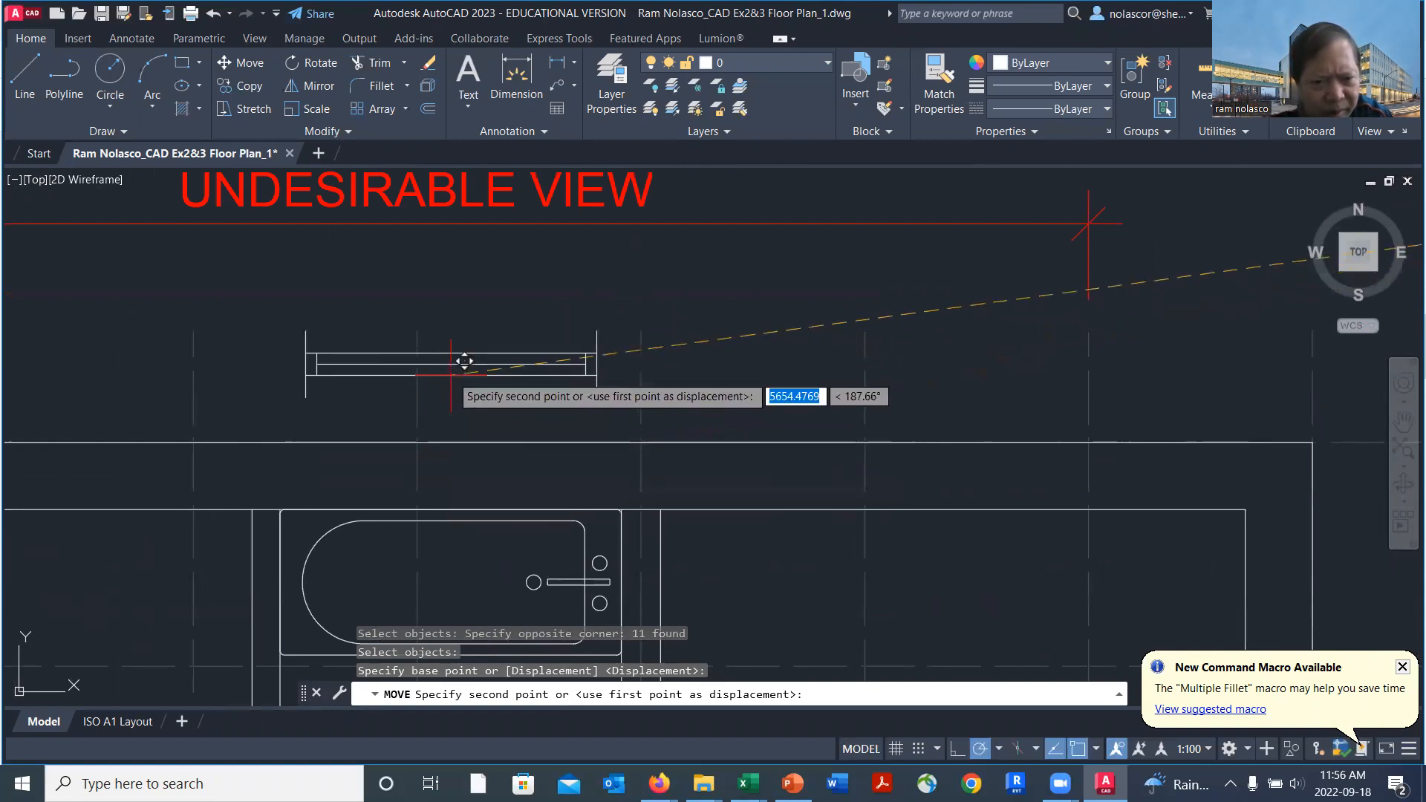
pyautogui.click(463, 339)
# Draw a line across the north wall's thickness, from the bathroom's northwest inner corner straight up to the outer face.
pyautogui.moveTo(514, 470); pyautogui.dragTo(562, 361, button='middle')
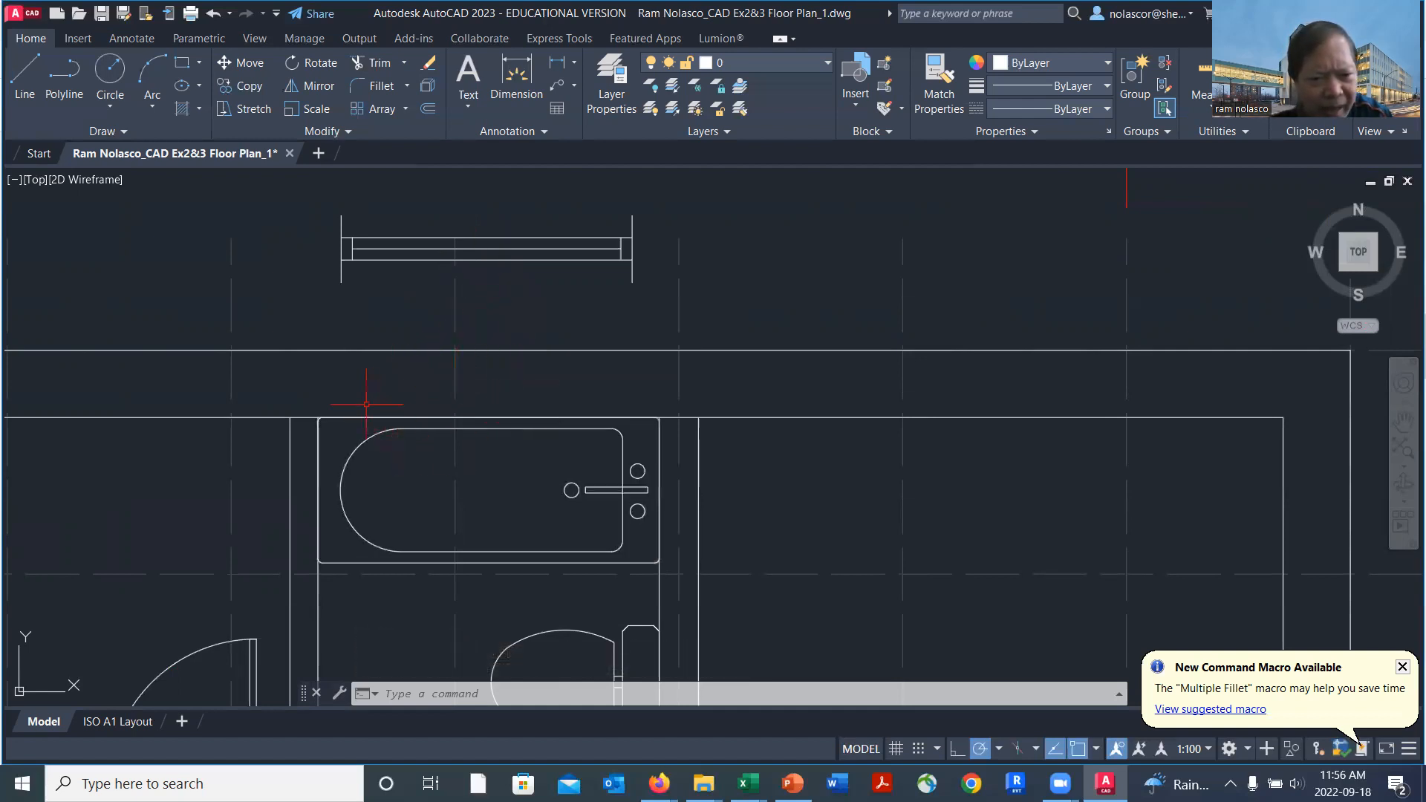
pyautogui.write('l')
pyautogui.press('Return')
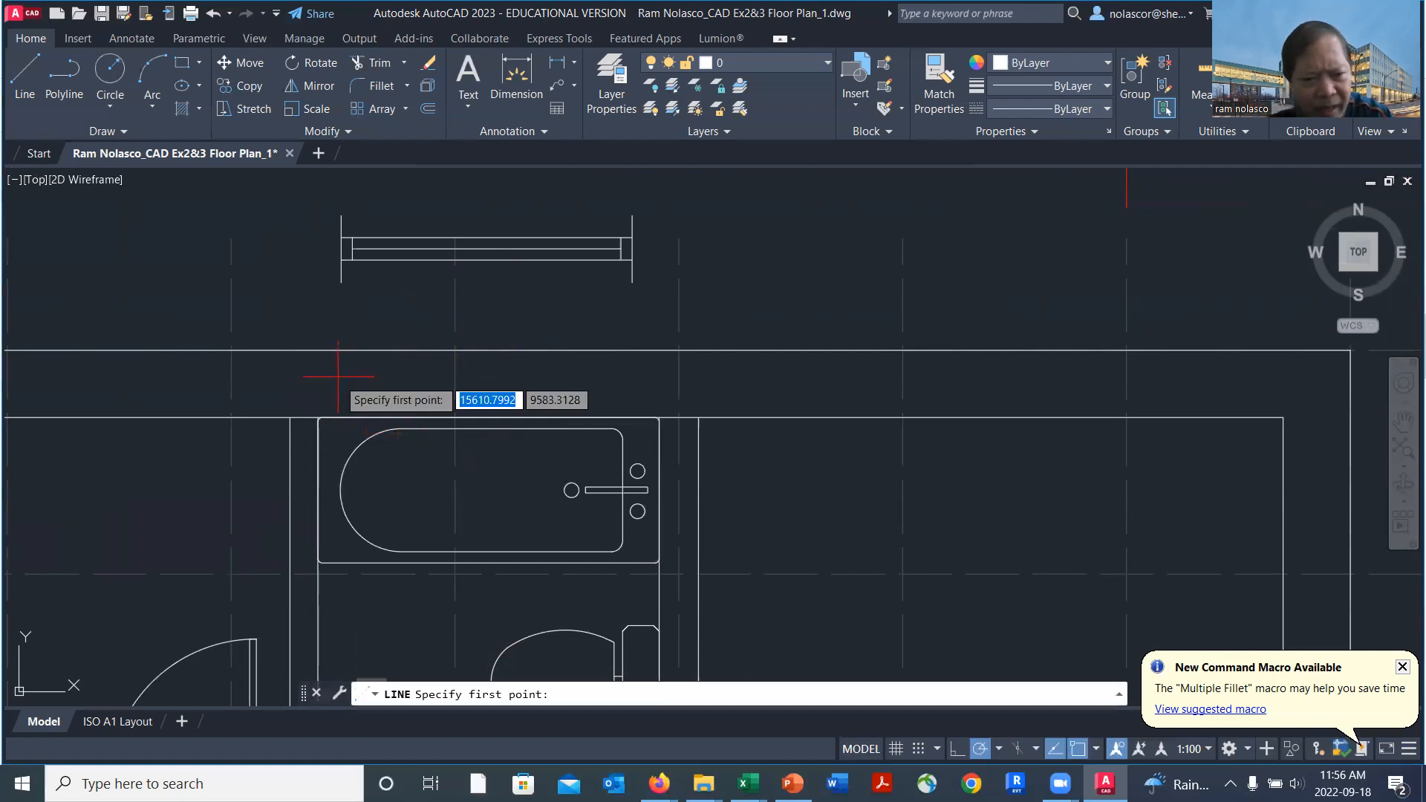
pyautogui.scroll(4, 319, 419)
pyautogui.scroll(4, 321, 420)
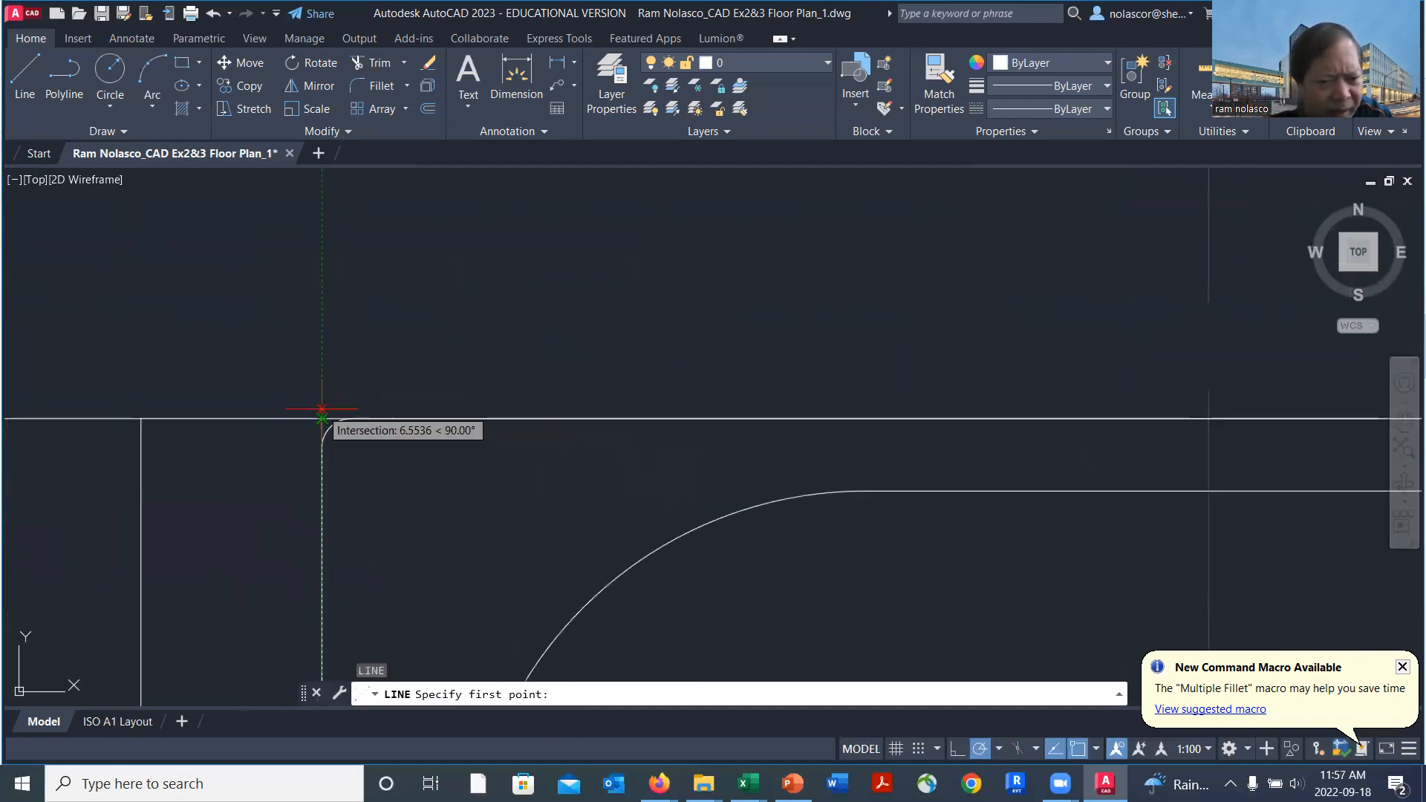
pyautogui.click(321, 419)
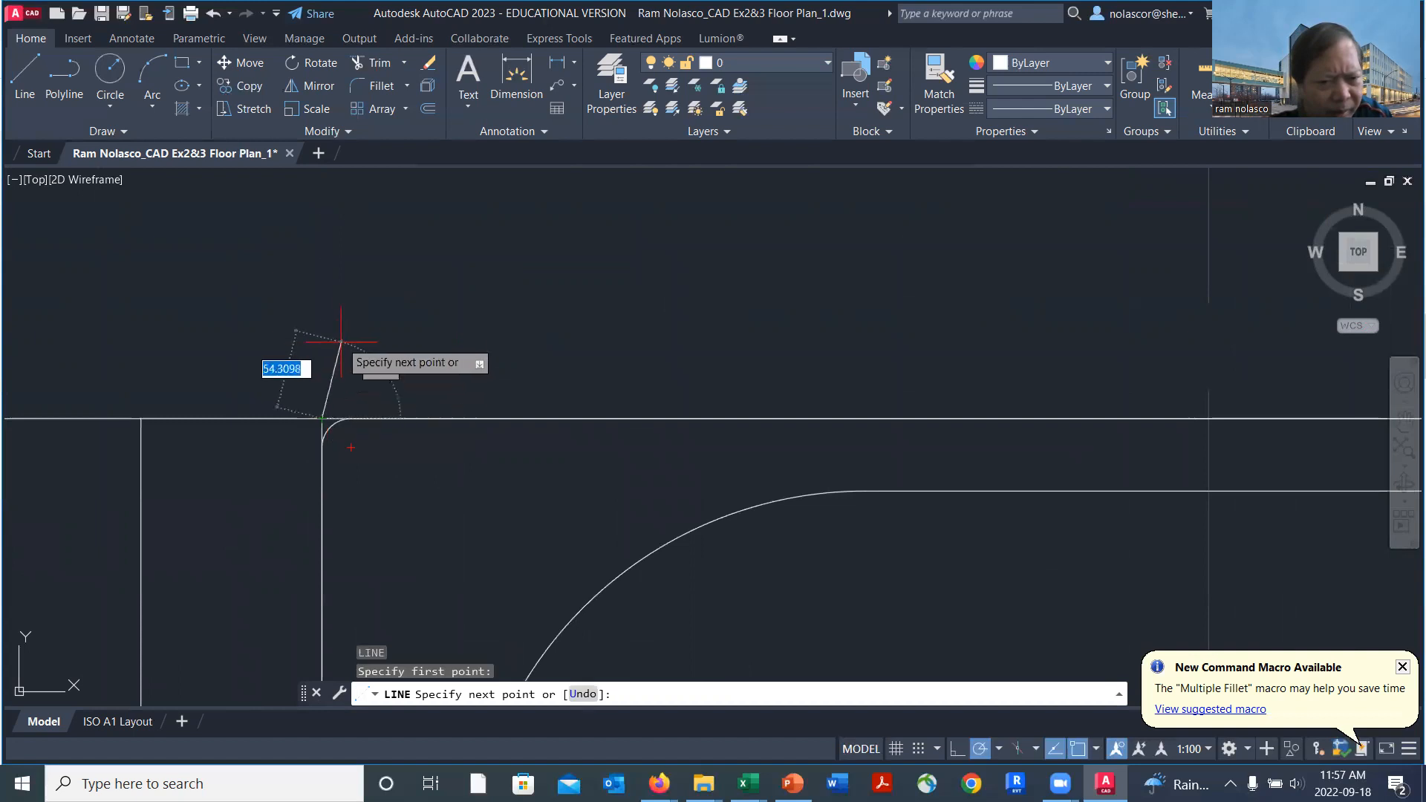
pyautogui.scroll(-3, 328, 287)
pyautogui.moveTo(330, 257); pyautogui.dragTo(308, 326, button='middle')
pyautogui.click(306, 264)
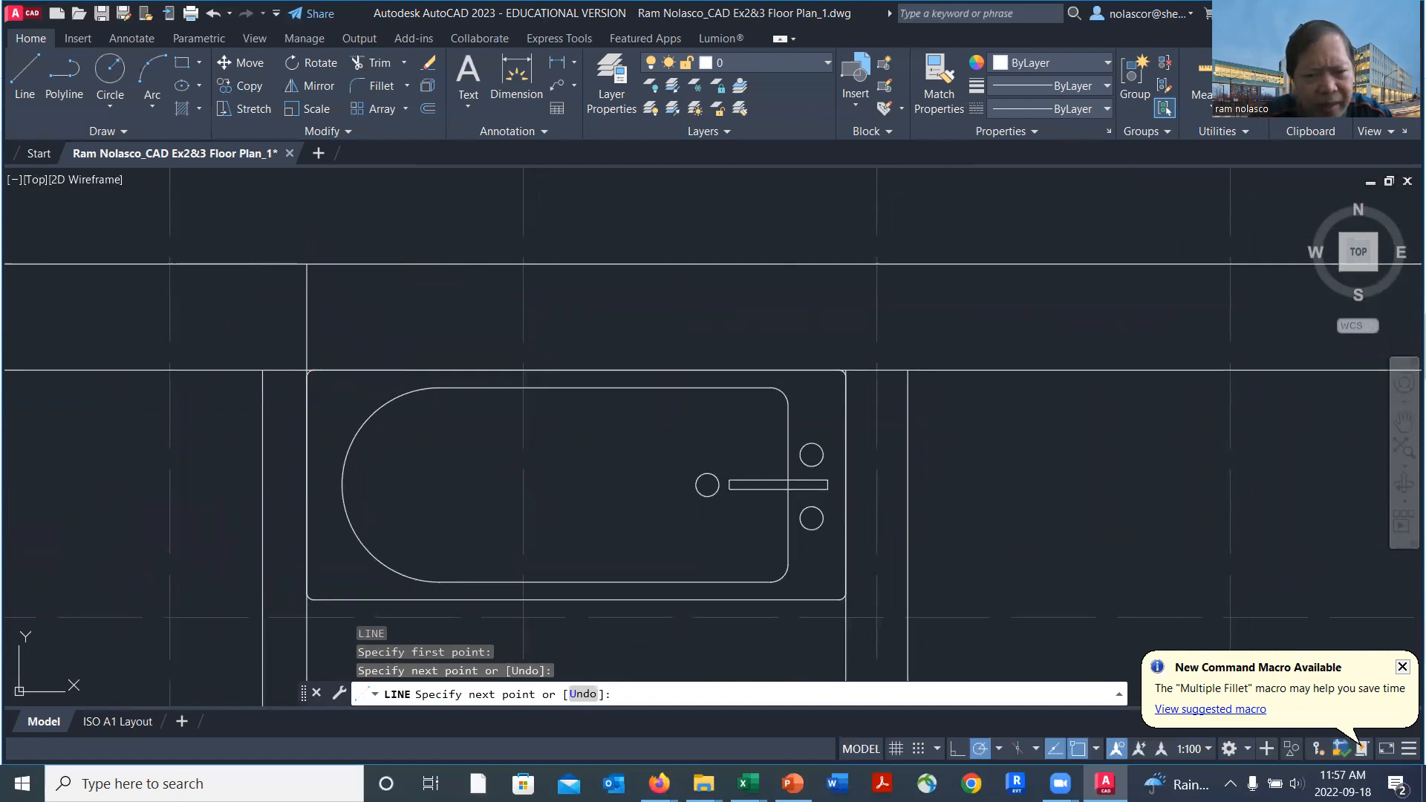
pyautogui.press('Return')
# Copy the line across the north wall from its lower endpoint to the bathroom's northeast inner corner.
pyautogui.write('ct o')
pyautogui.press('Return')
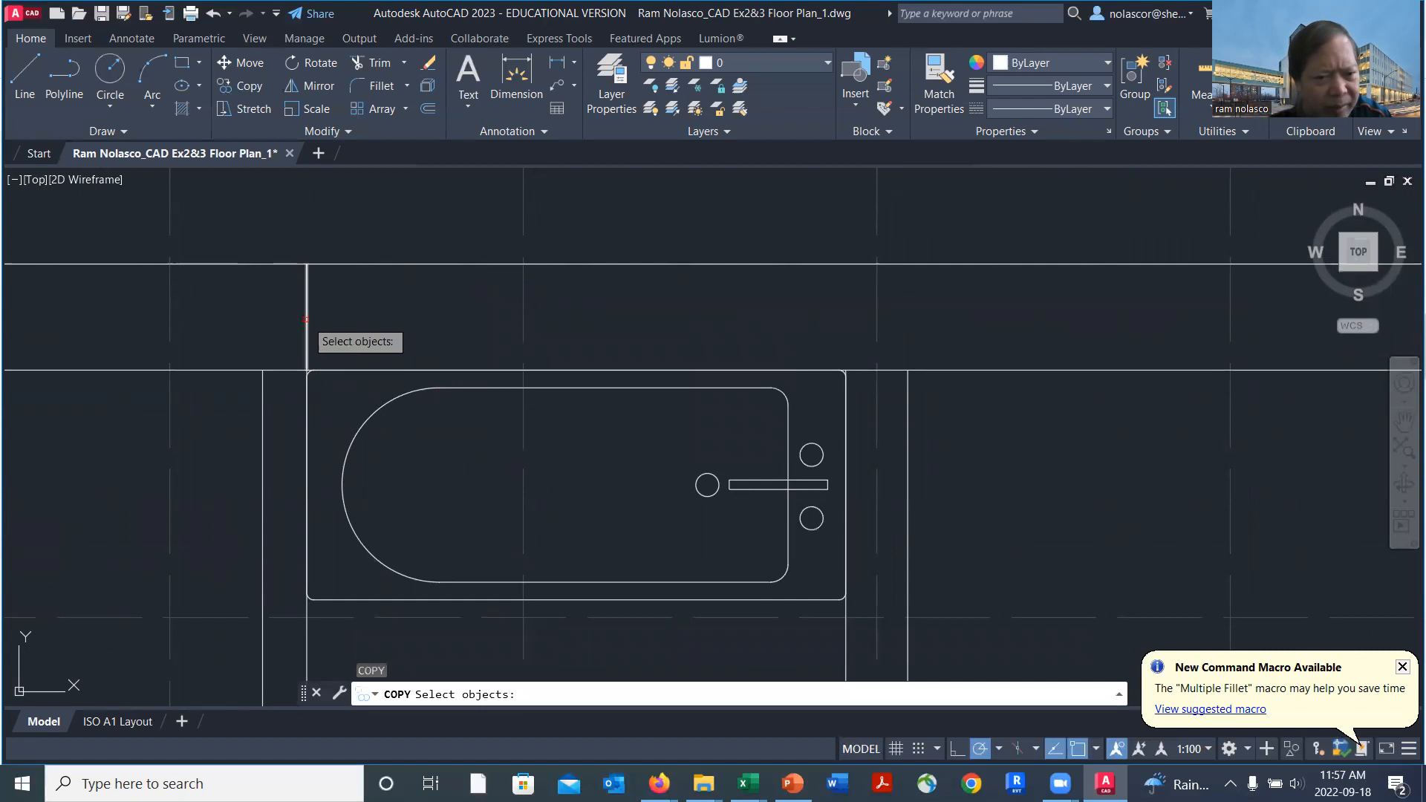
pyautogui.click(306, 320)
pyautogui.press('Return')
pyautogui.scroll(4, 302, 371)
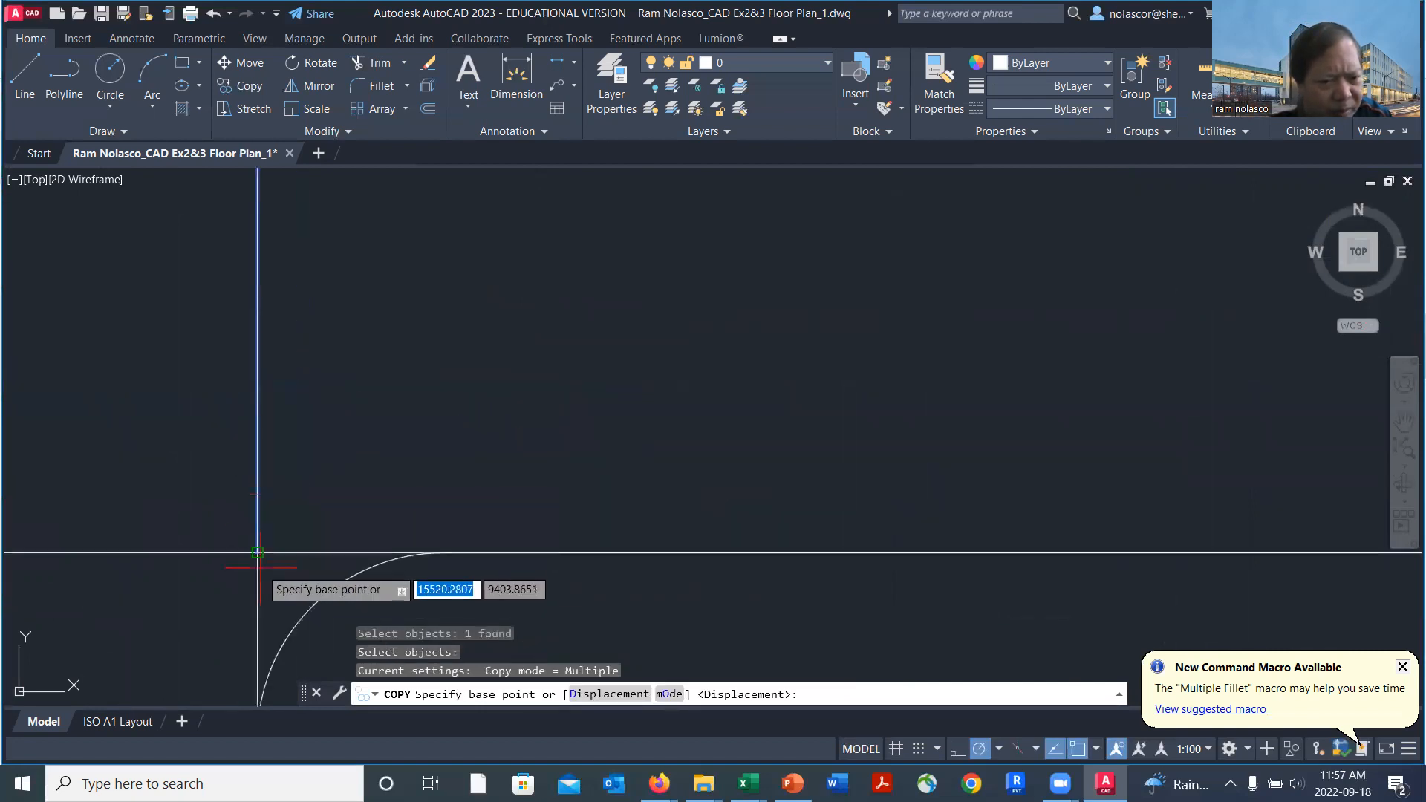
pyautogui.click(258, 554)
pyautogui.scroll(-4, 596, 431)
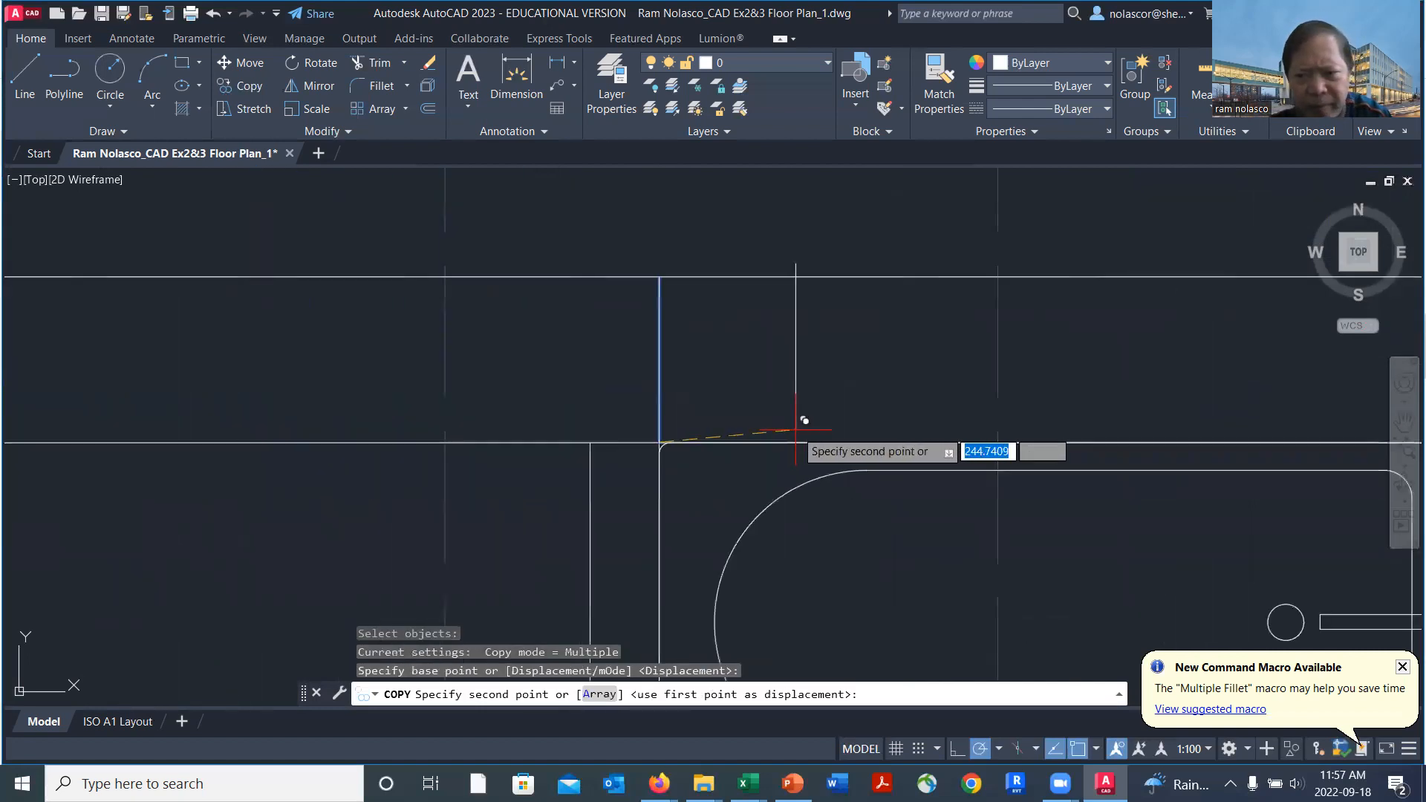
pyautogui.moveTo(1026, 442)
pyautogui.mouseDown(button='middle')
pyautogui.moveTo(630, 468)
pyautogui.moveTo(525, 436)
pyautogui.mouseUp(button='middle')
pyautogui.scroll(5, 1012, 424)
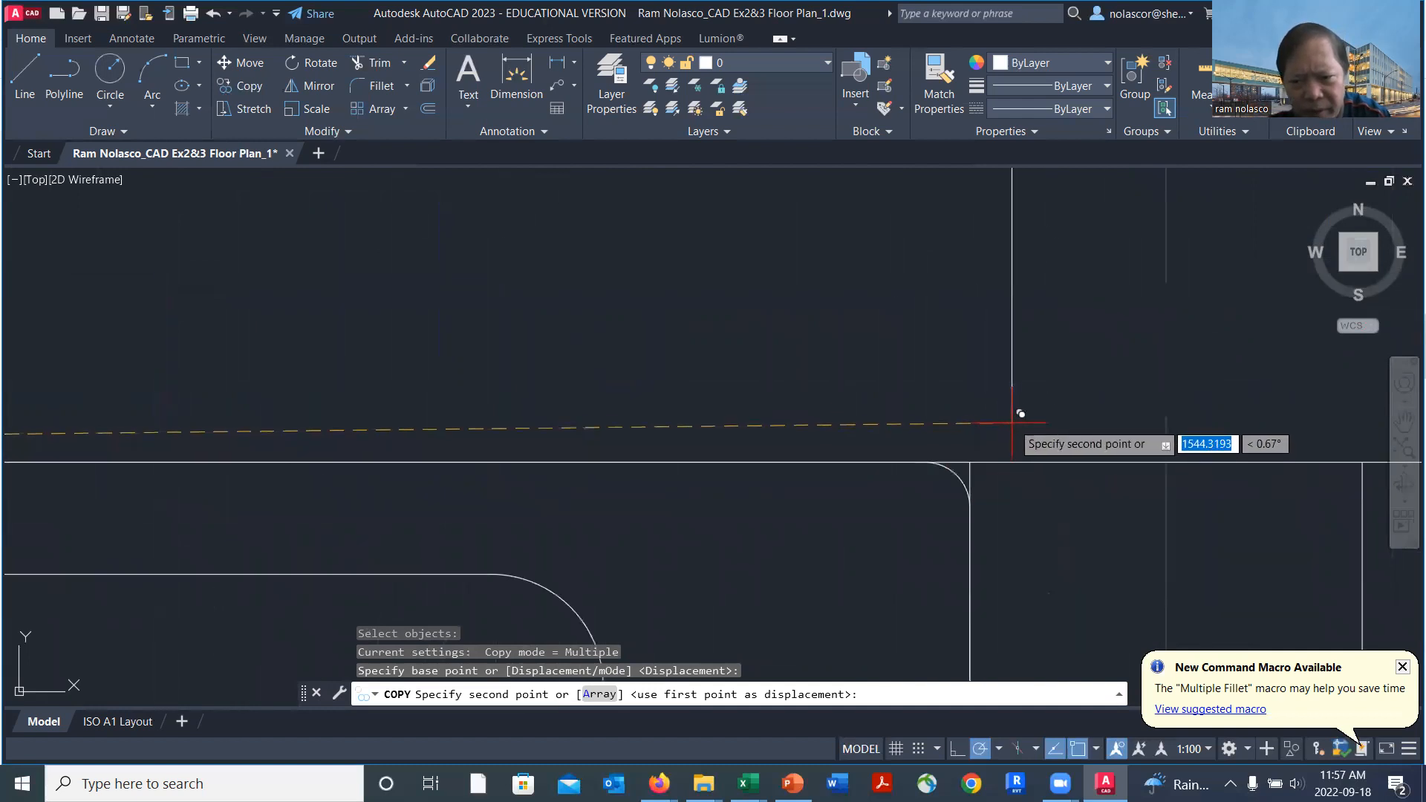
pyautogui.click(969, 463)
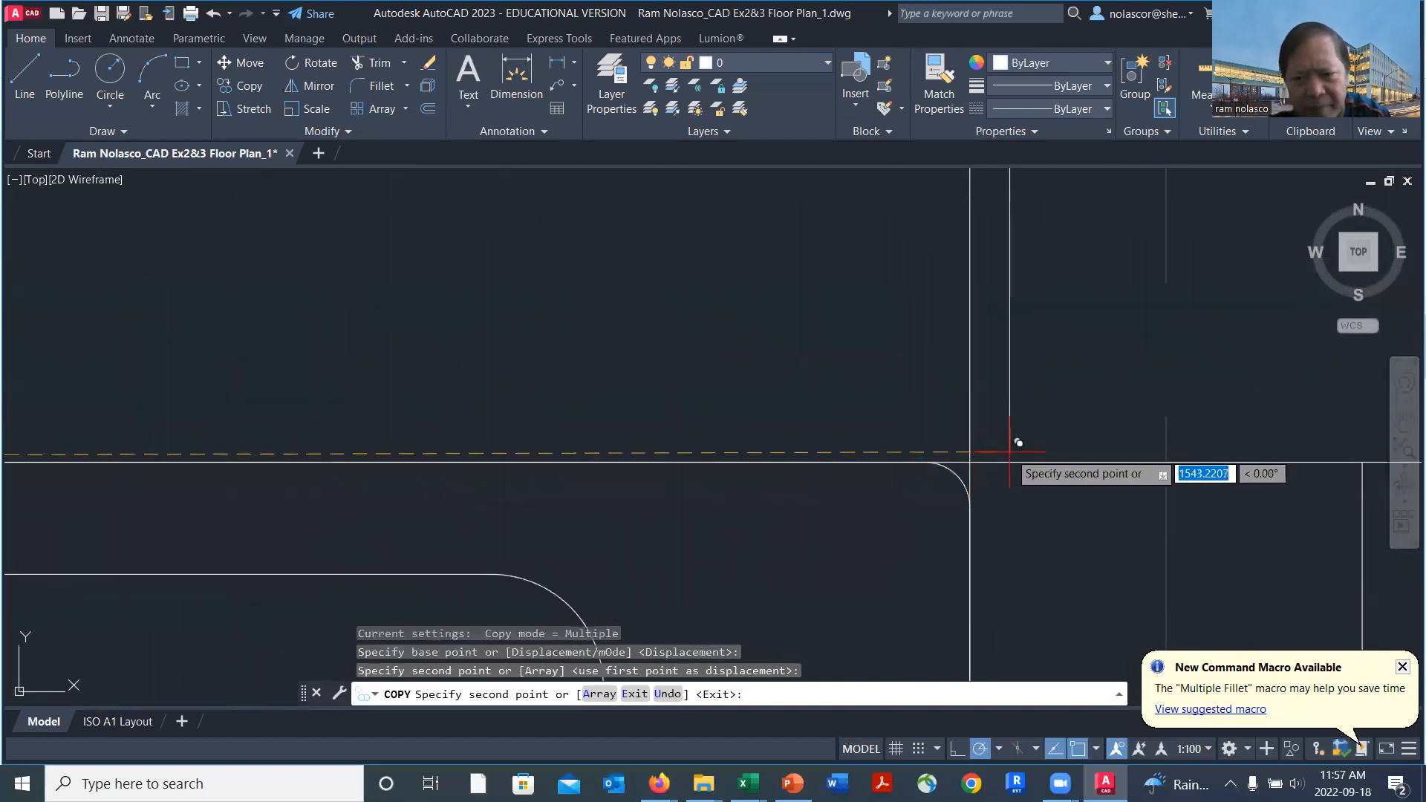
pyautogui.press('Return')
pyautogui.scroll(-2, 1022, 453)
pyautogui.scroll(-2, 864, 395)
pyautogui.moveTo(722, 353); pyautogui.dragTo(1004, 390, button='middle')
pyautogui.scroll(-4, 1002, 388)
pyautogui.moveTo(917, 383); pyautogui.dragTo(850, 469, button='middle')
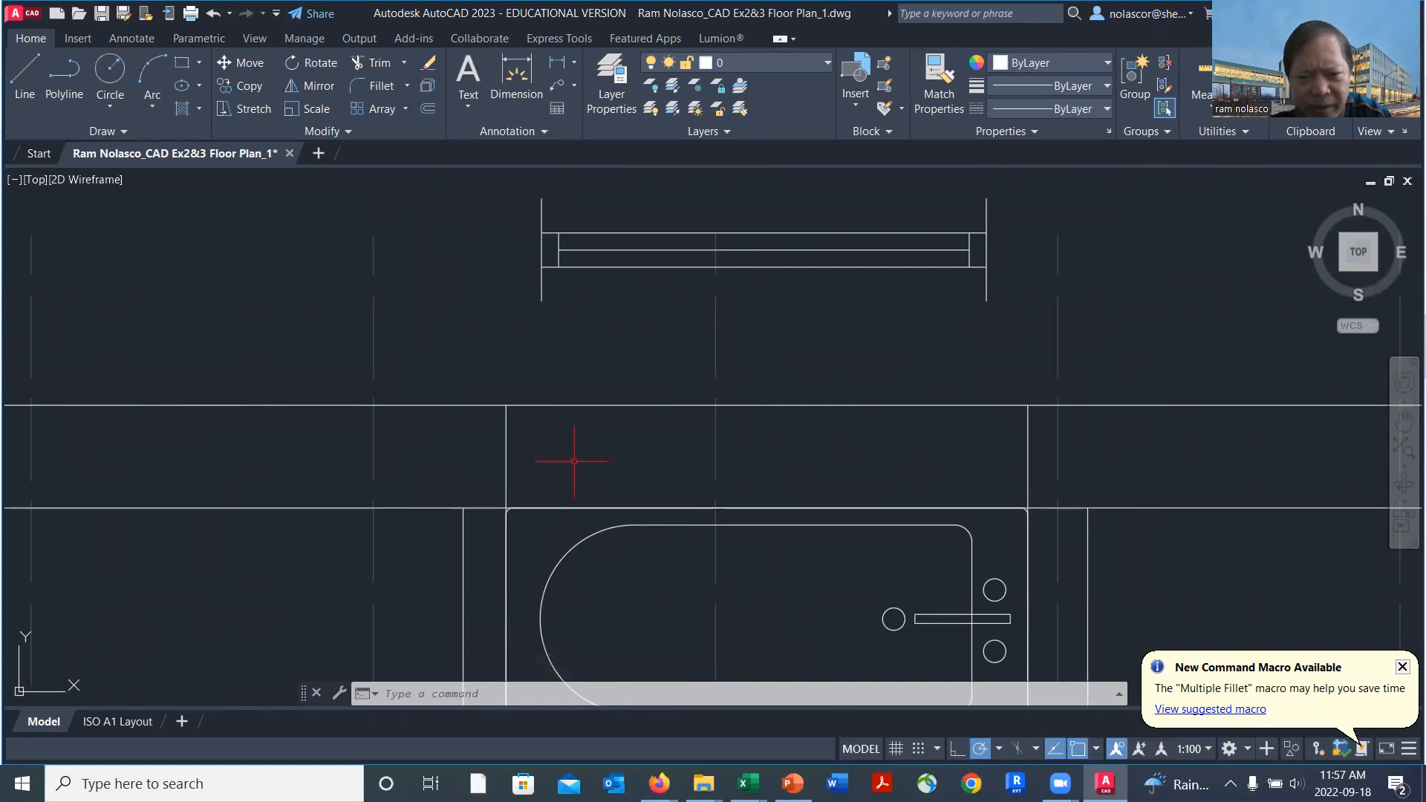
# Draw a horizontal helper line inside the north wall, joining the midpoints of the two cross lines above the bathtub.
pyautogui.press('Return')
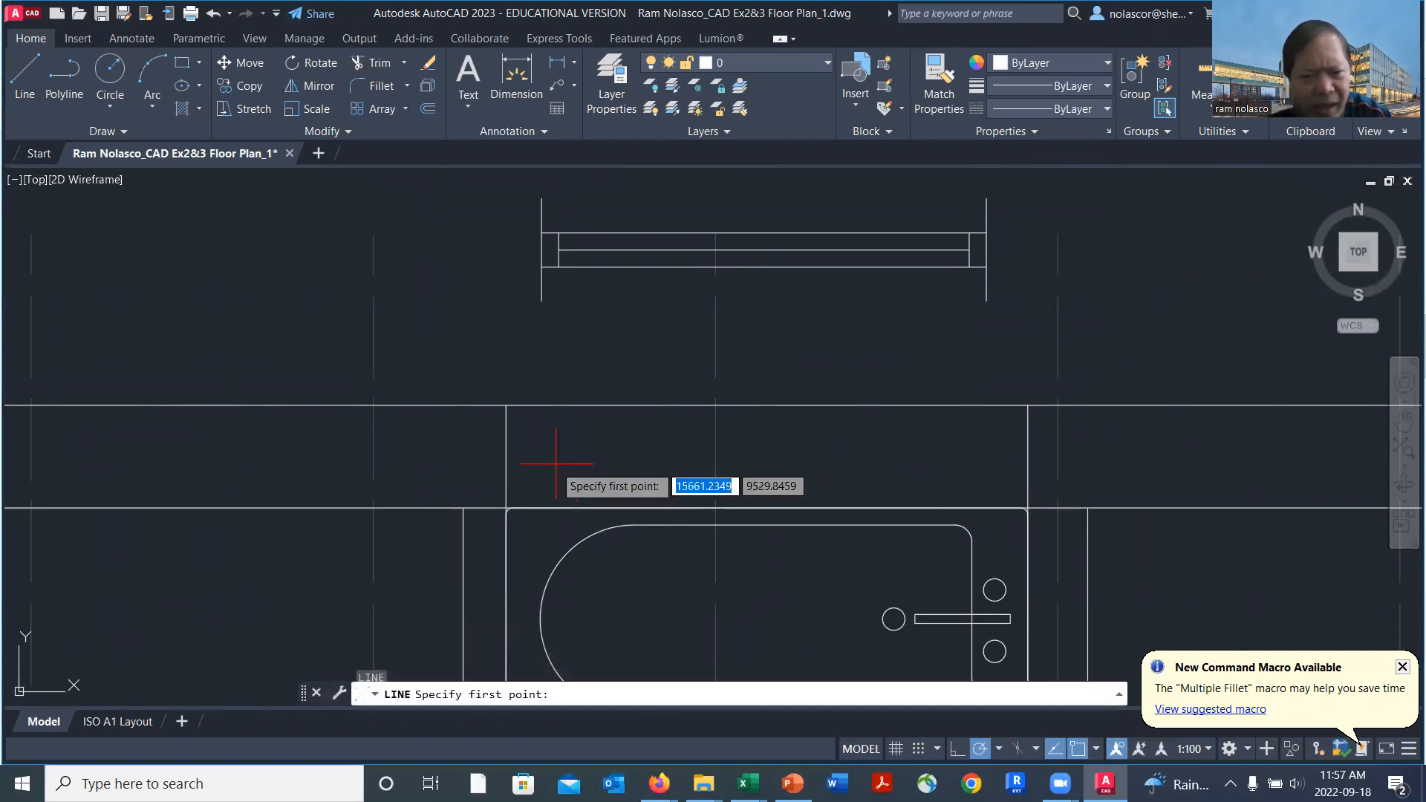
pyautogui.click(506, 456)
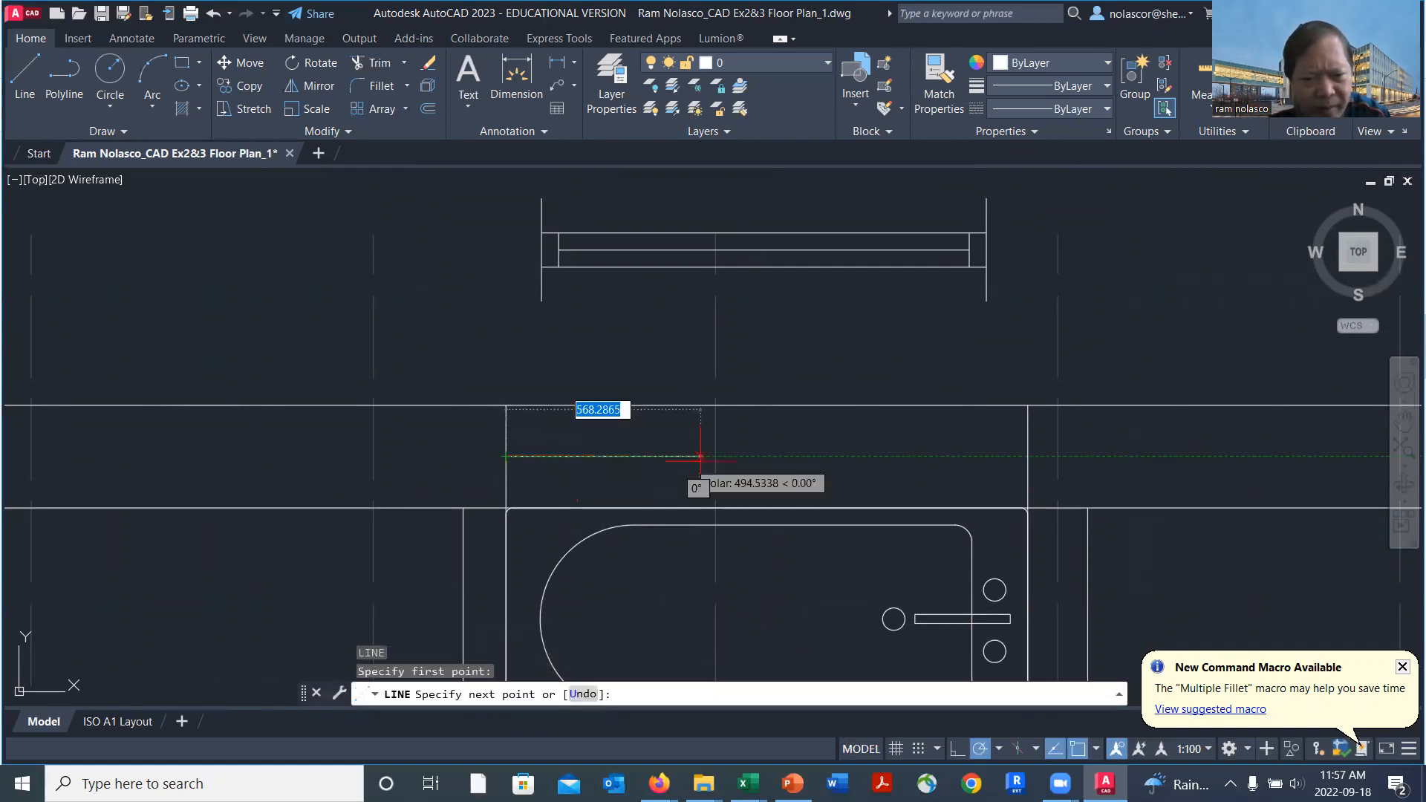
pyautogui.click(1028, 456)
pyautogui.press('Return')
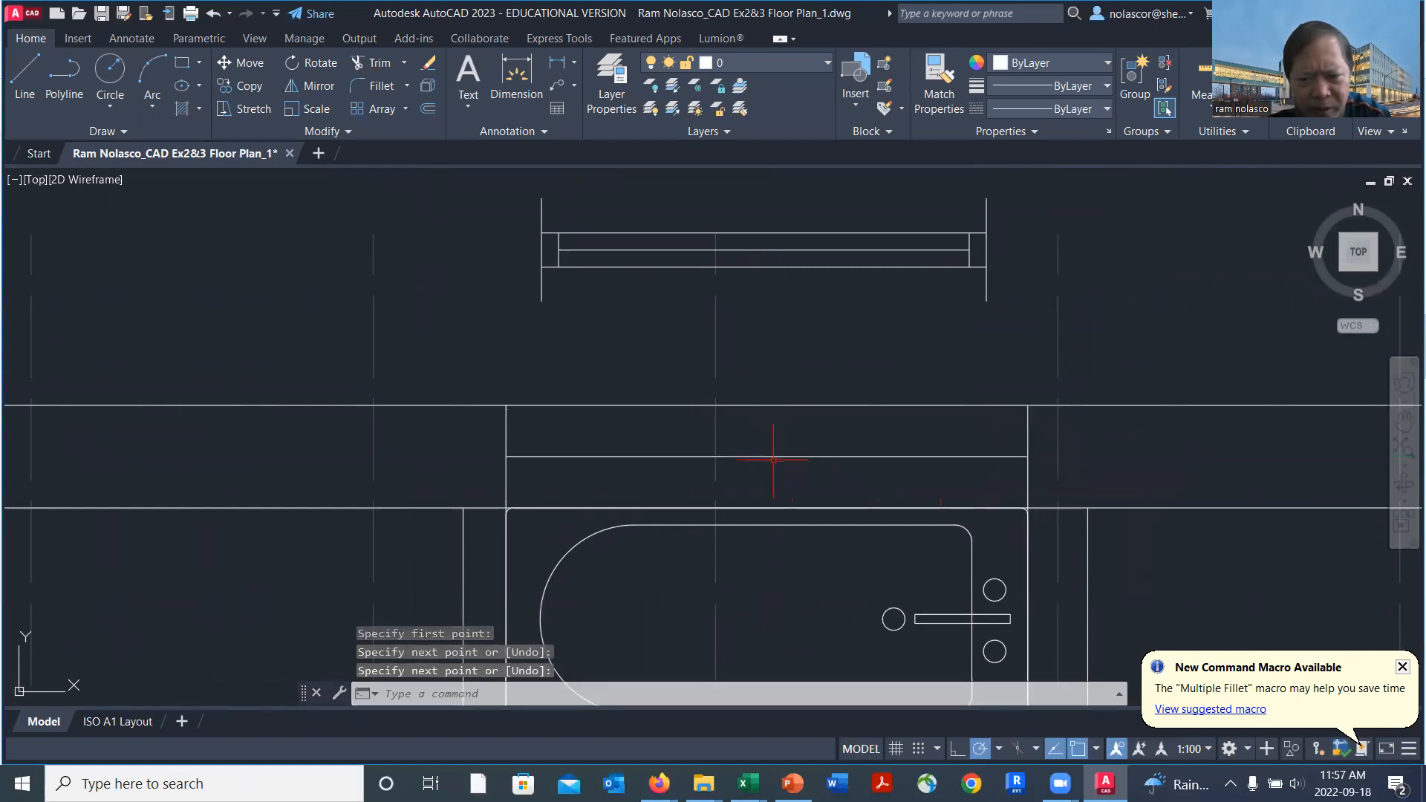
pyautogui.click(772, 456)
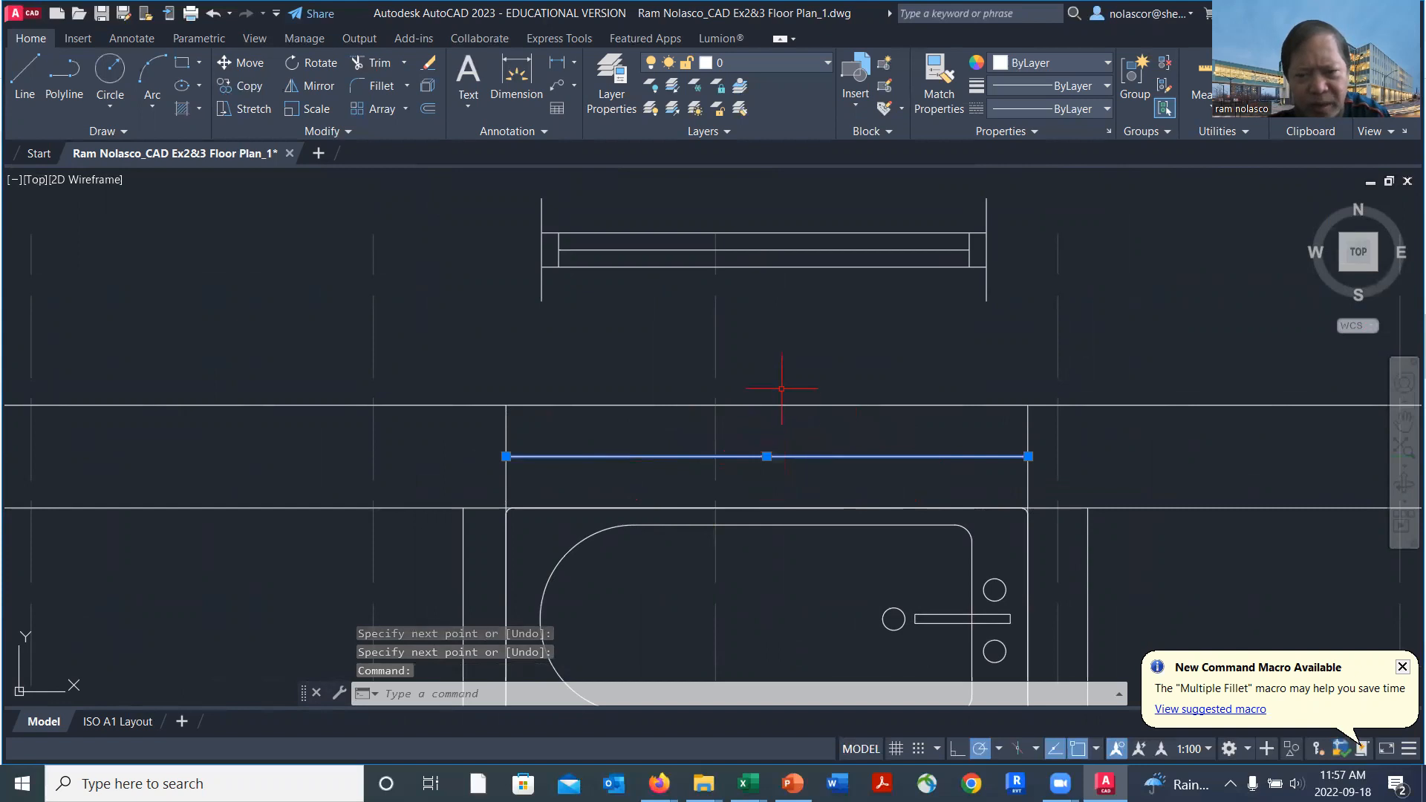
pyautogui.press('Escape')
# Move the horizontal window from its lower line's midpoint to the midpoint of the helper line in the north wall.
pyautogui.write('m')
pyautogui.press('Return')
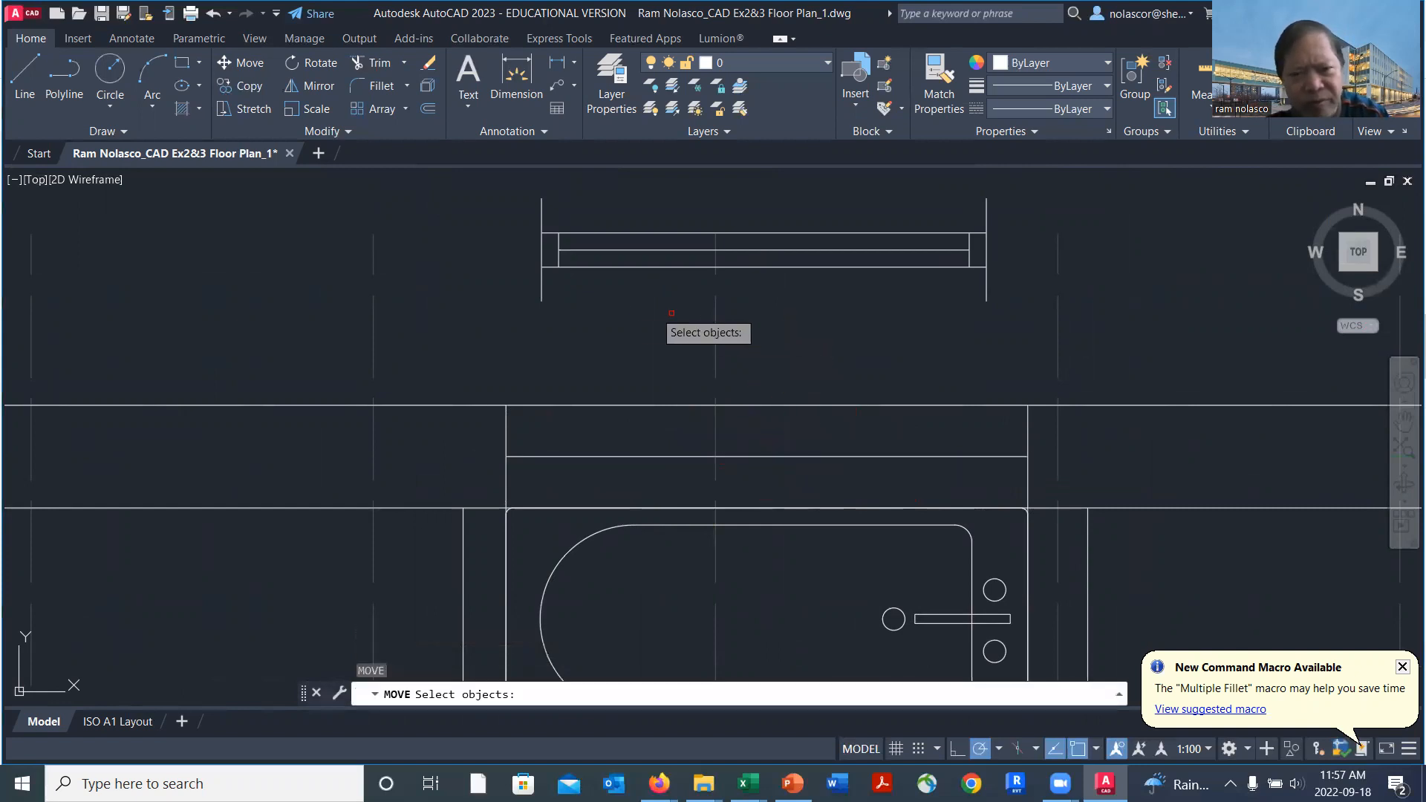
pyautogui.click(502, 177)
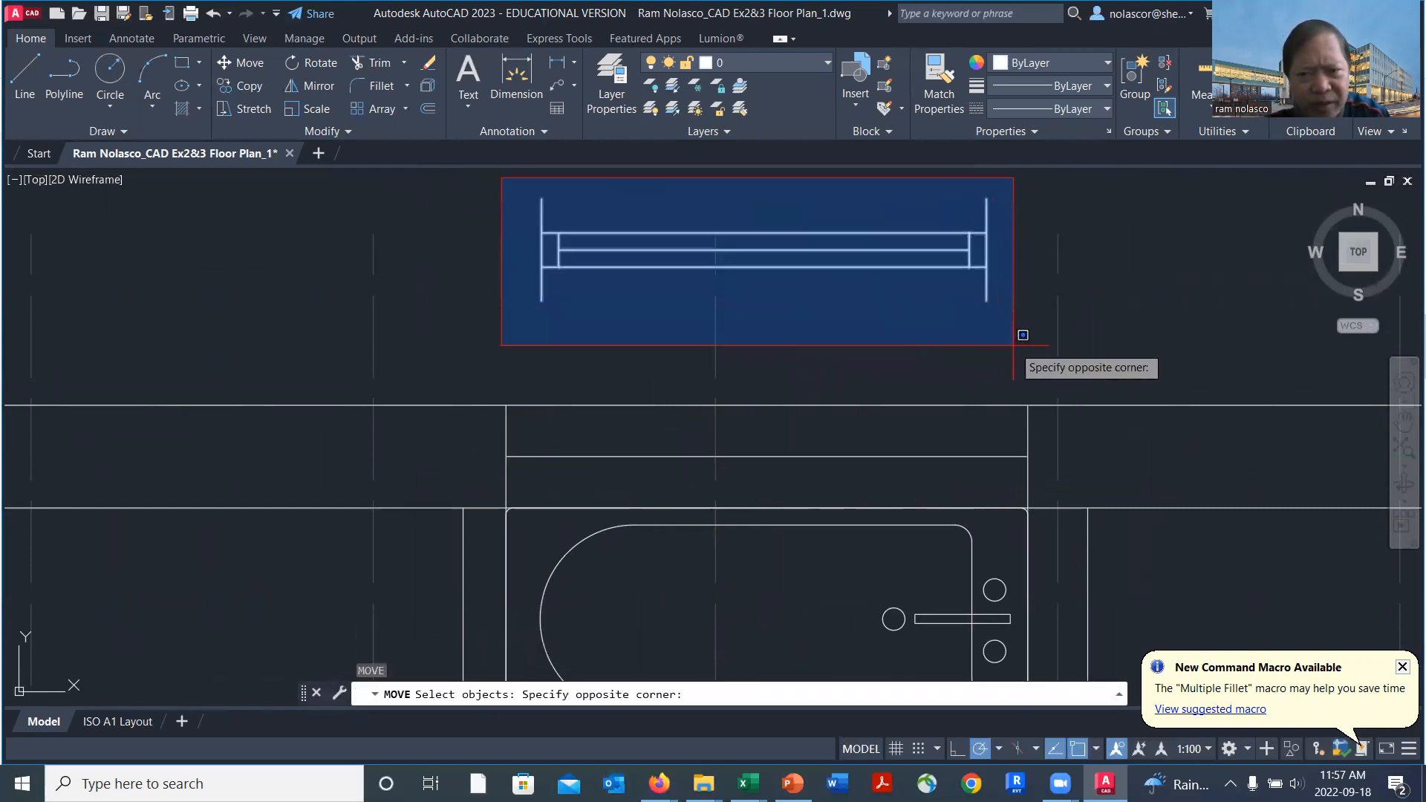
pyautogui.click(1017, 338)
pyautogui.press('Return')
pyautogui.click(772, 266)
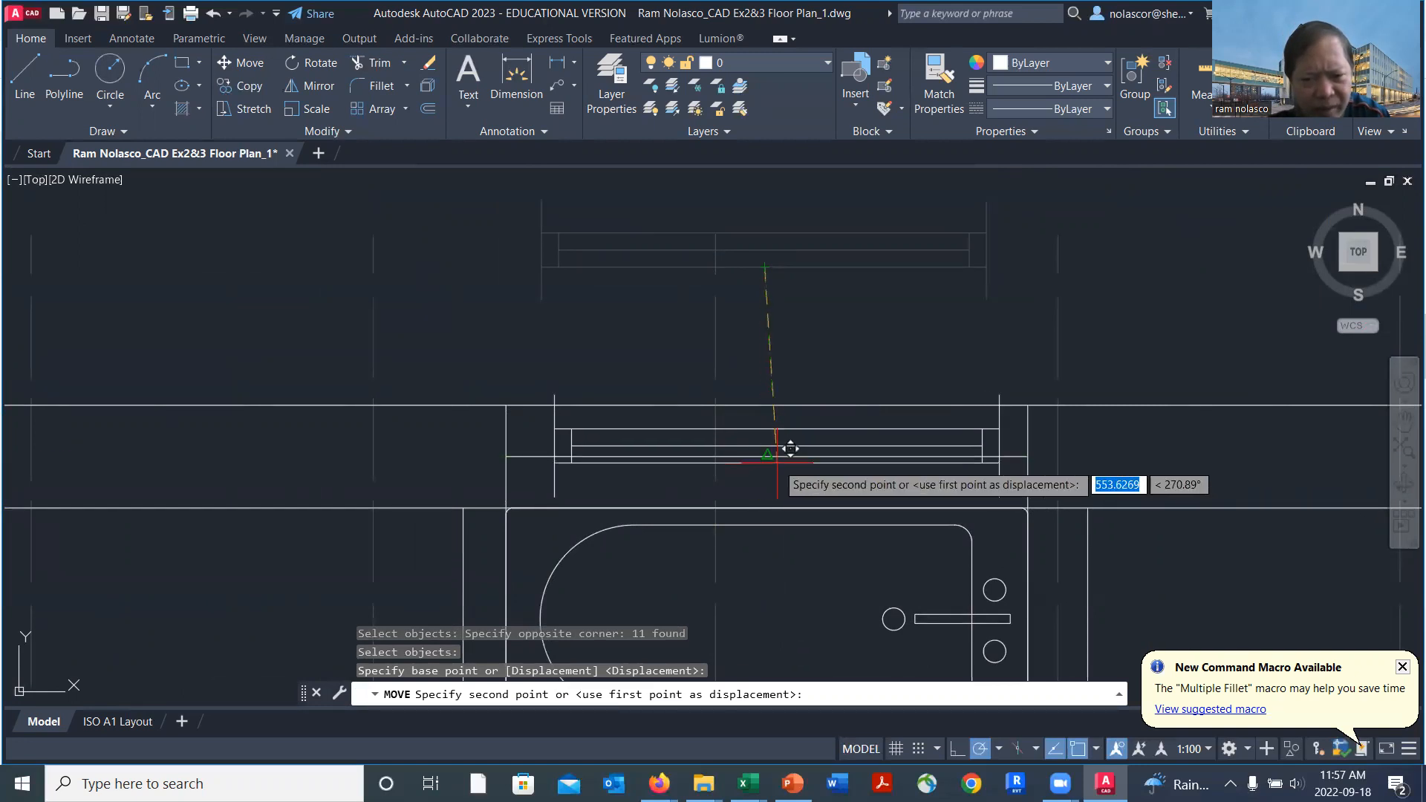
pyautogui.click(785, 459)
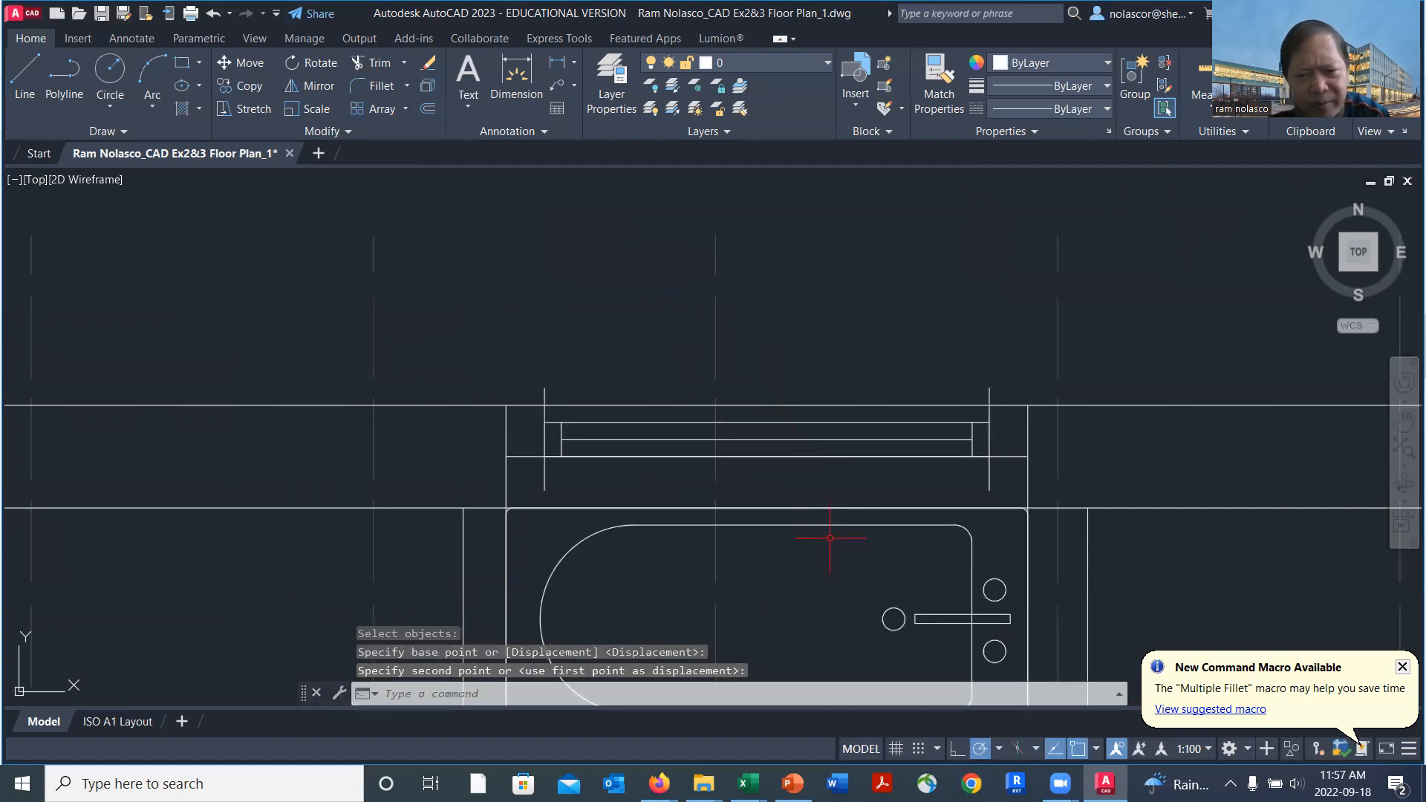
# Move the window 50 down, from its centre line's midpoint to the helper line's midpoint, centring it in the wall thickness.
pyautogui.write('m')
pyautogui.press('Return')
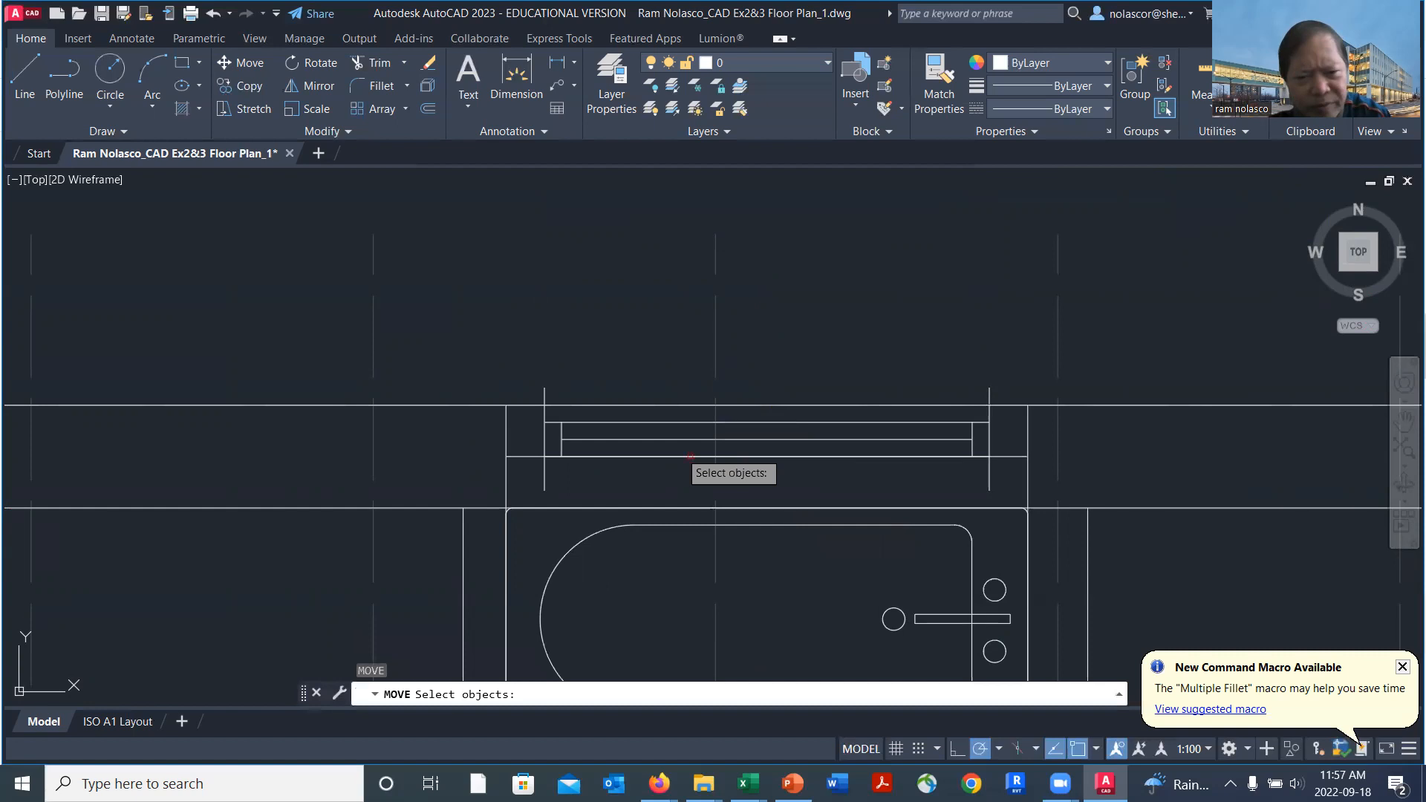
pyautogui.click(519, 345)
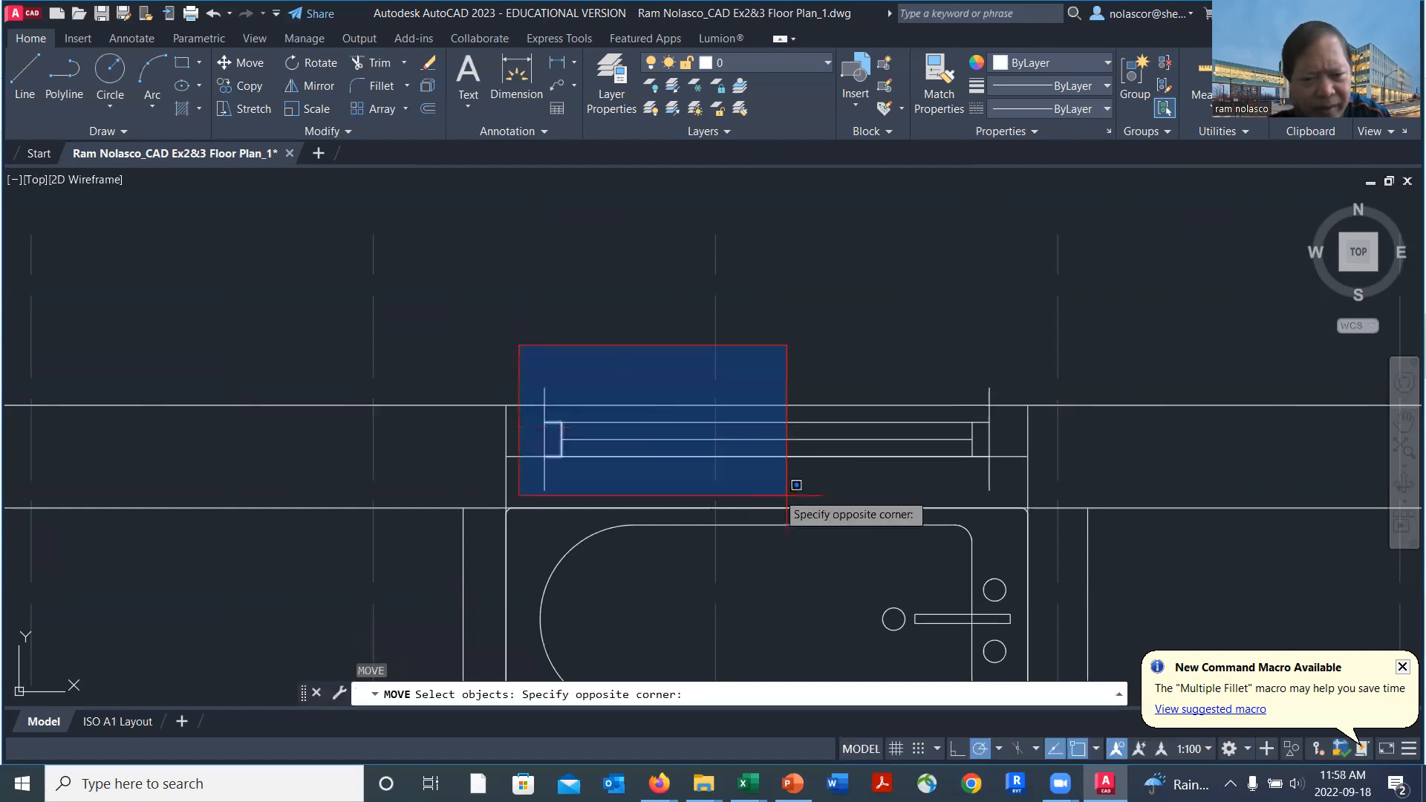
pyautogui.click(999, 500)
pyautogui.press('Return')
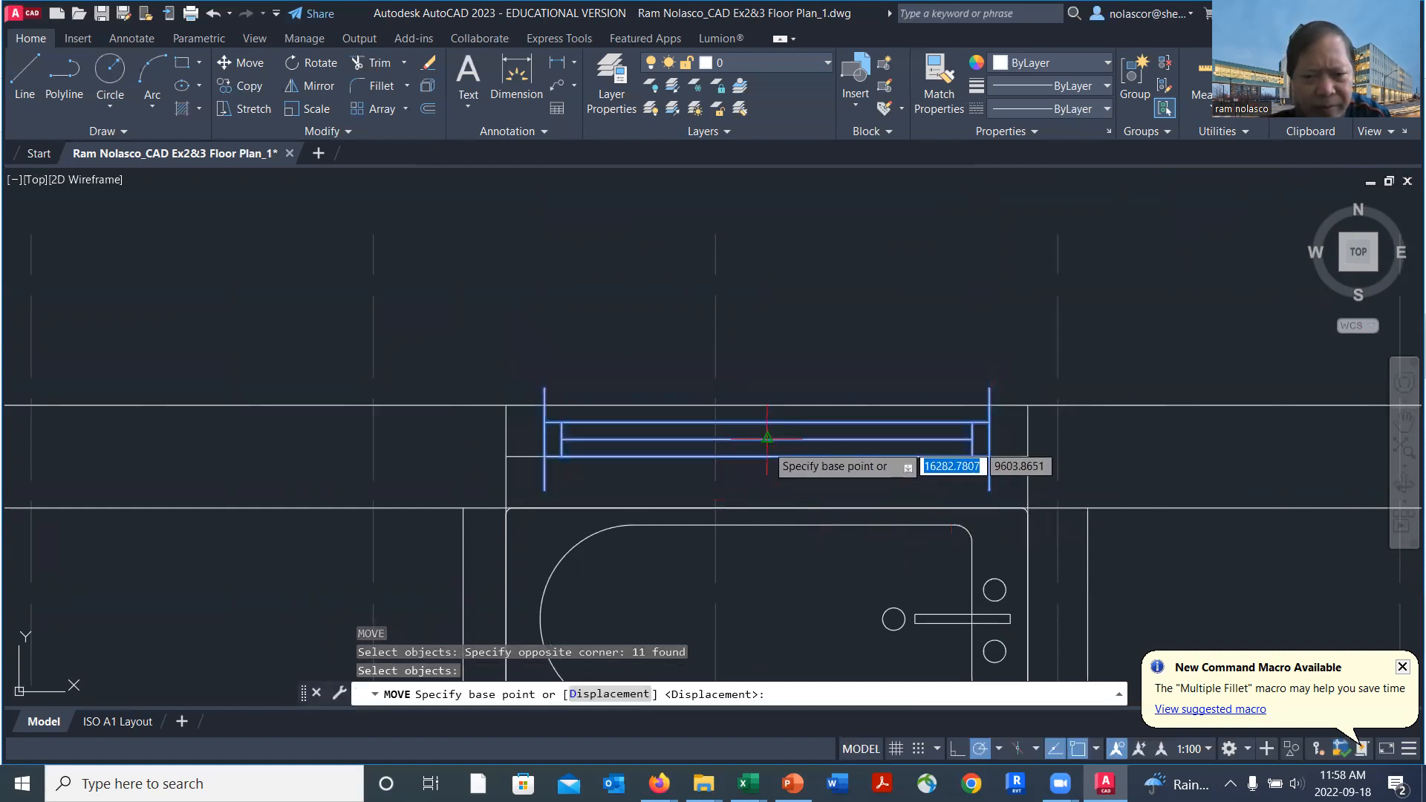
pyautogui.click(768, 454)
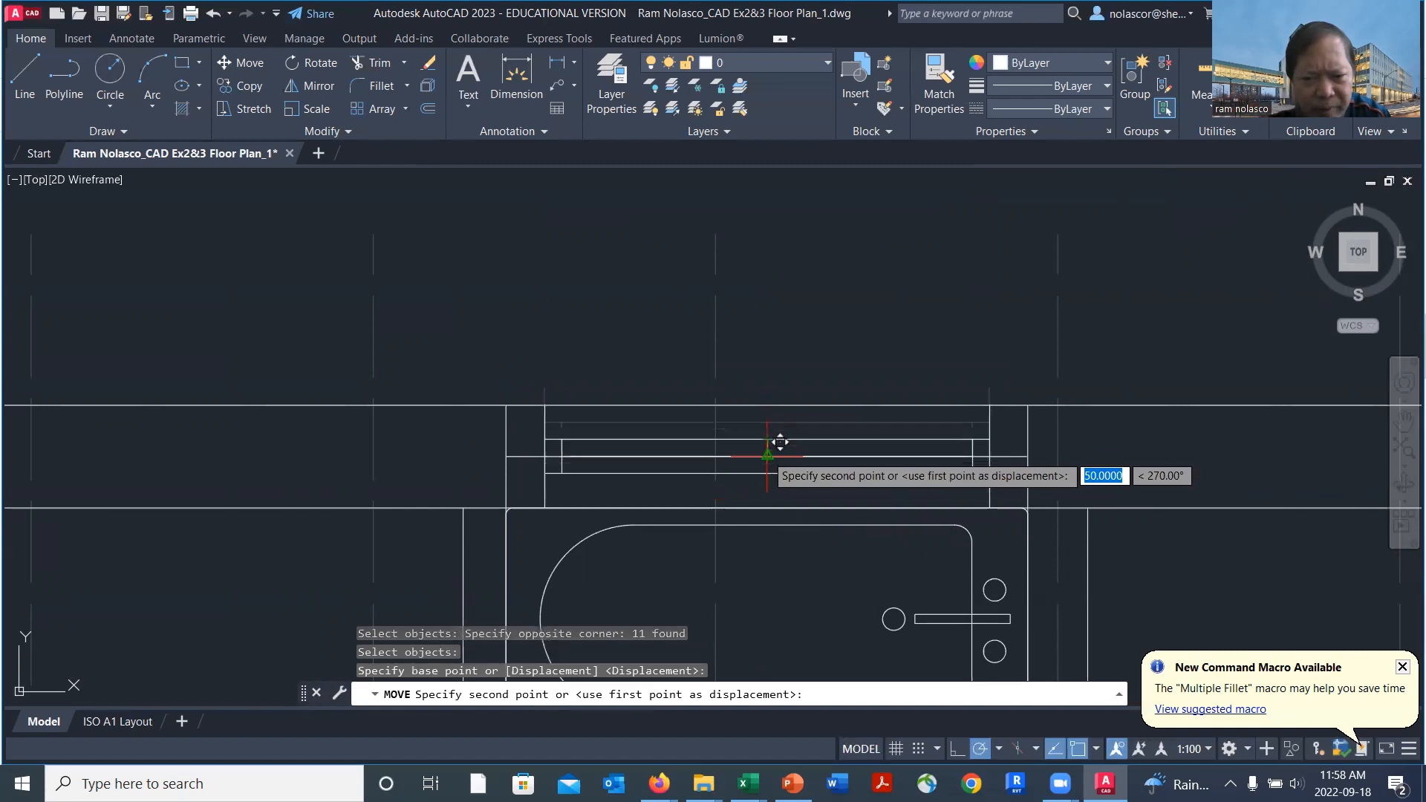
pyautogui.click(766, 453)
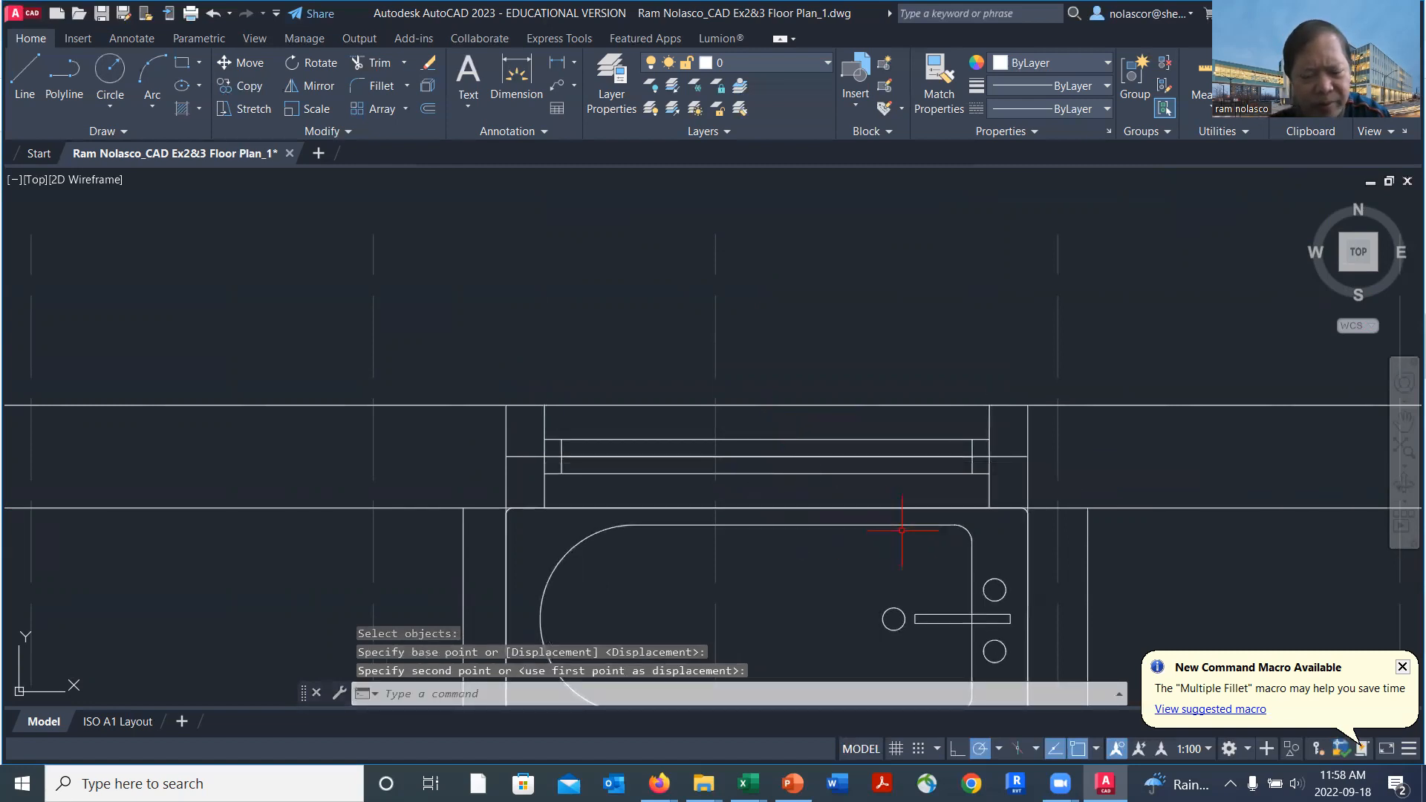
pyautogui.write('e')
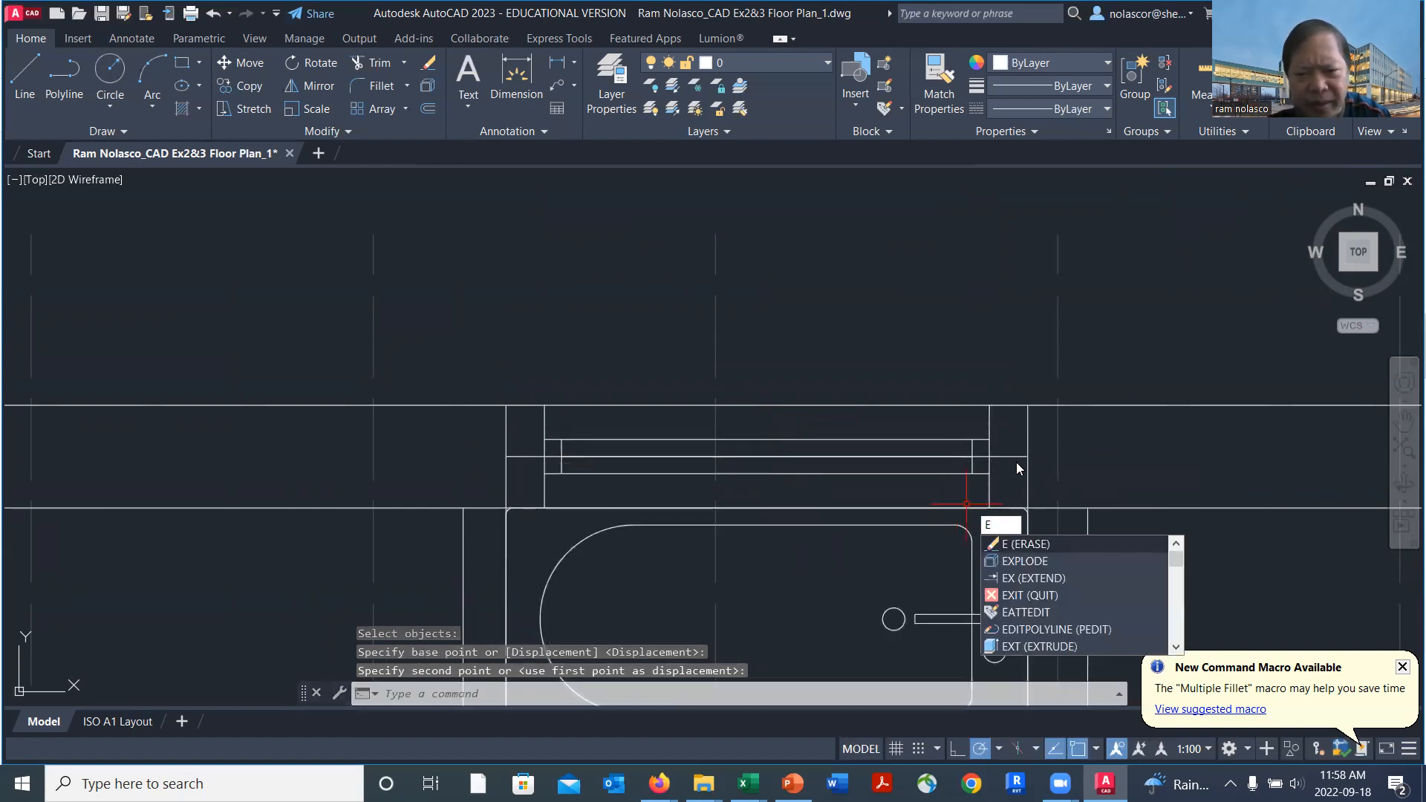
pyautogui.press('Escape')
pyautogui.press('Escape')
pyautogui.write('ec')
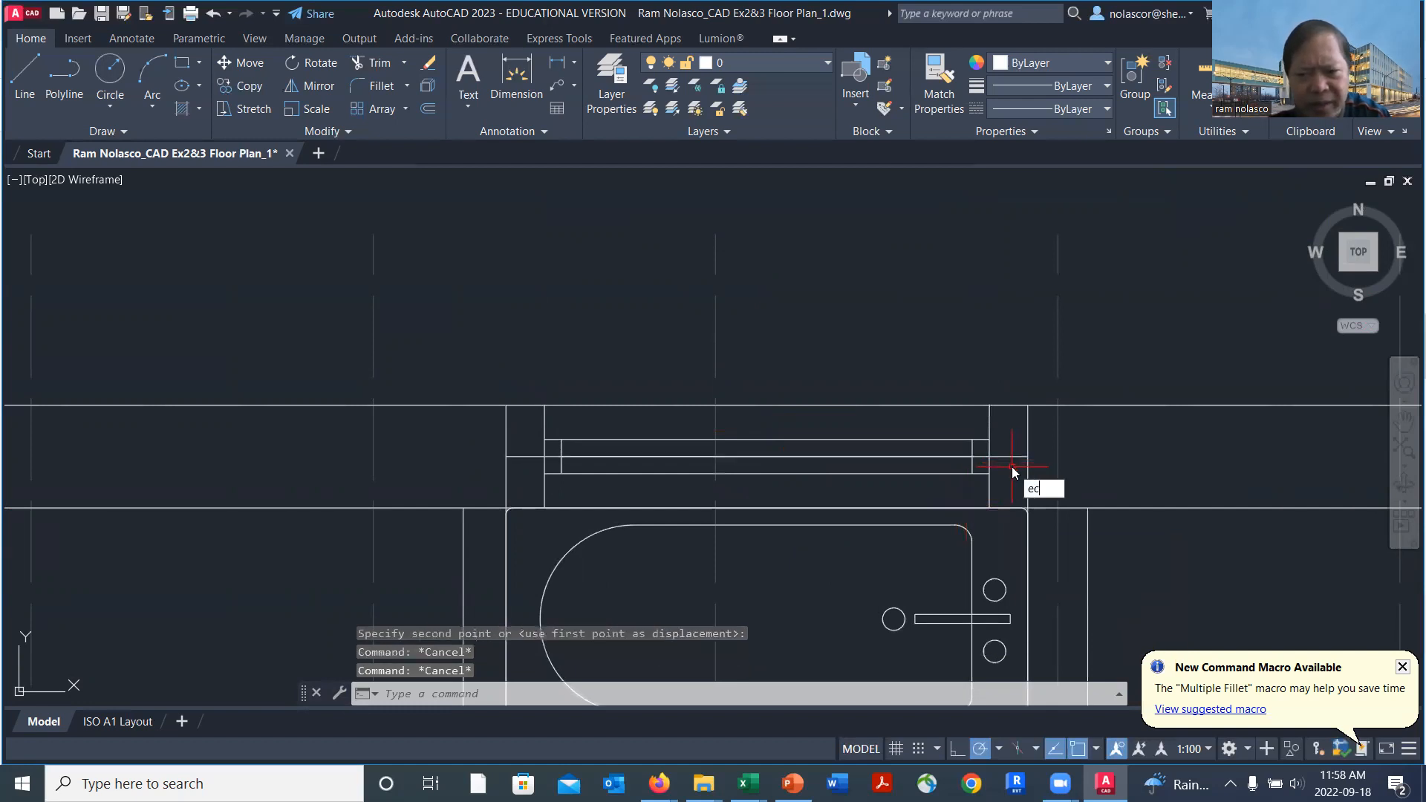
pyautogui.press('Return')
pyautogui.press('Escape')
pyautogui.press('Escape')
pyautogui.press('Escape')
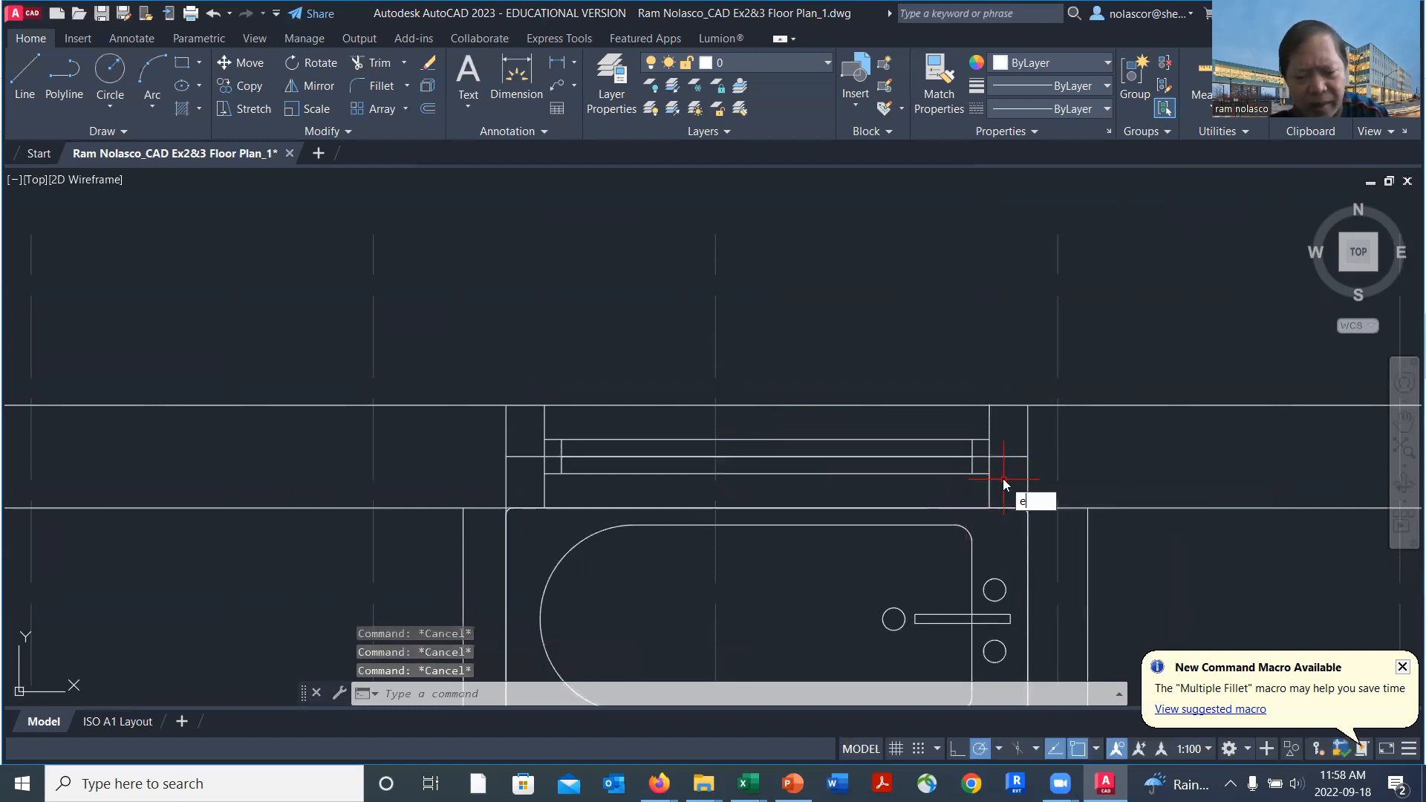
# Erase the horizontal helper line and the two cross lines on either side of the bathroom window.
pyautogui.press('Return')
pyautogui.click(1003, 457)
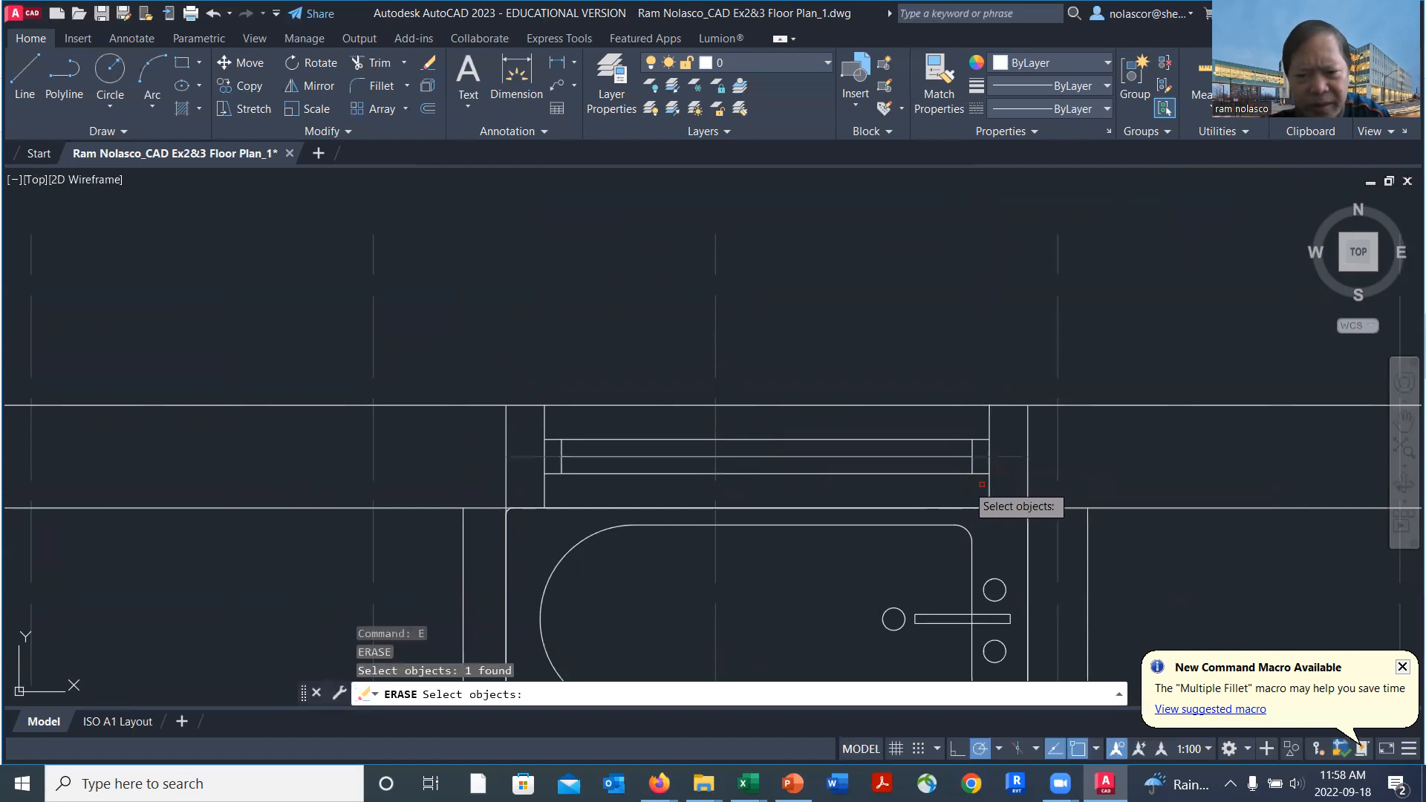
pyautogui.click(508, 455)
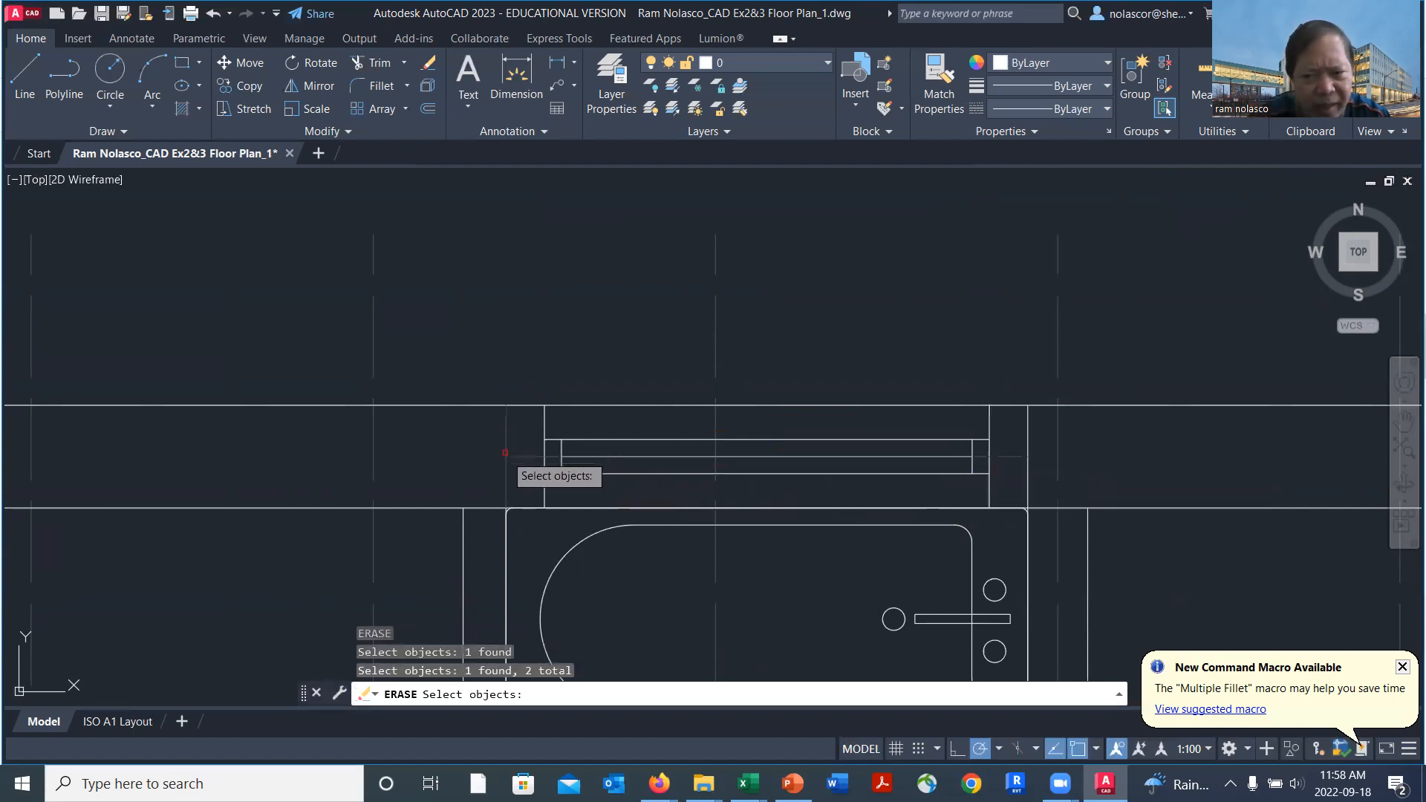
pyautogui.click(1028, 447)
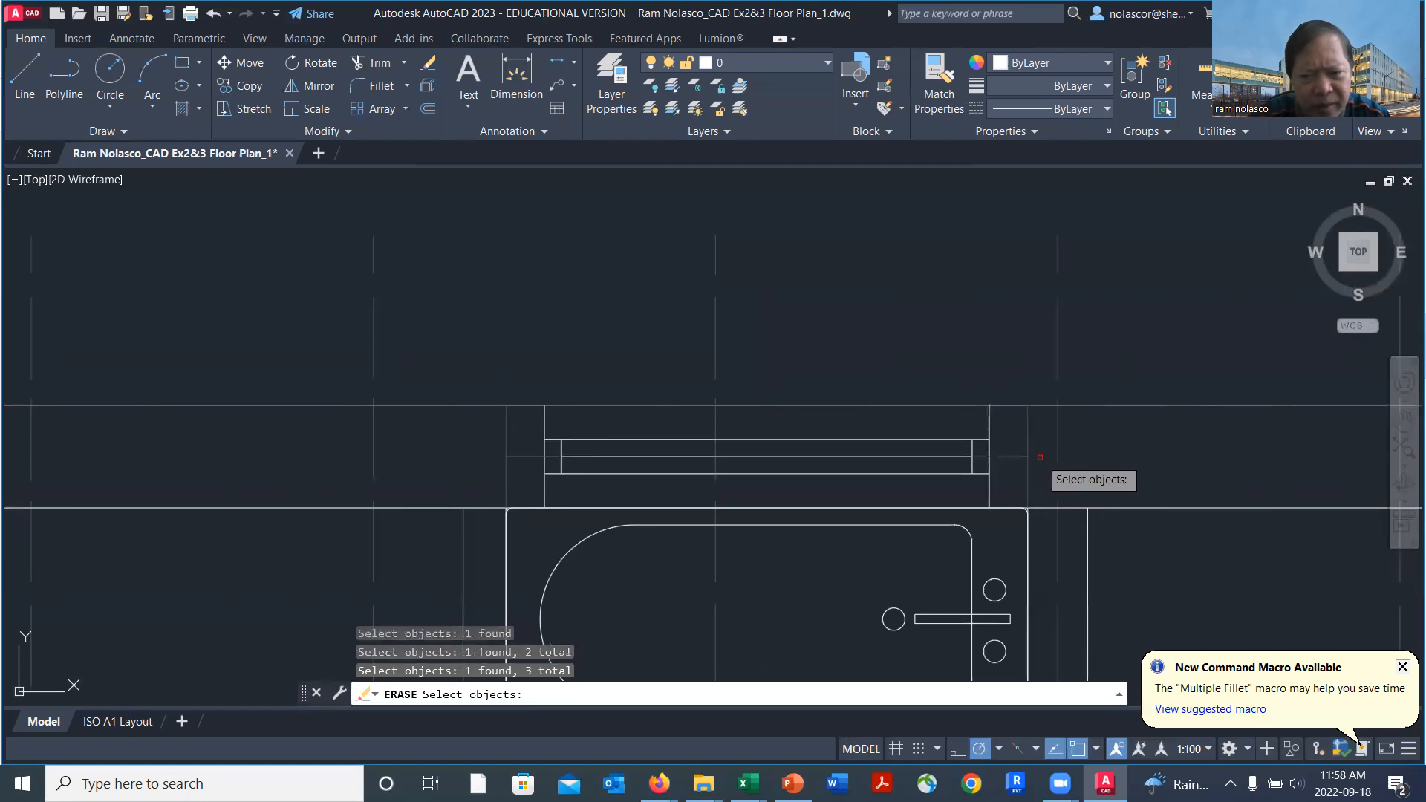
pyautogui.press('Return')
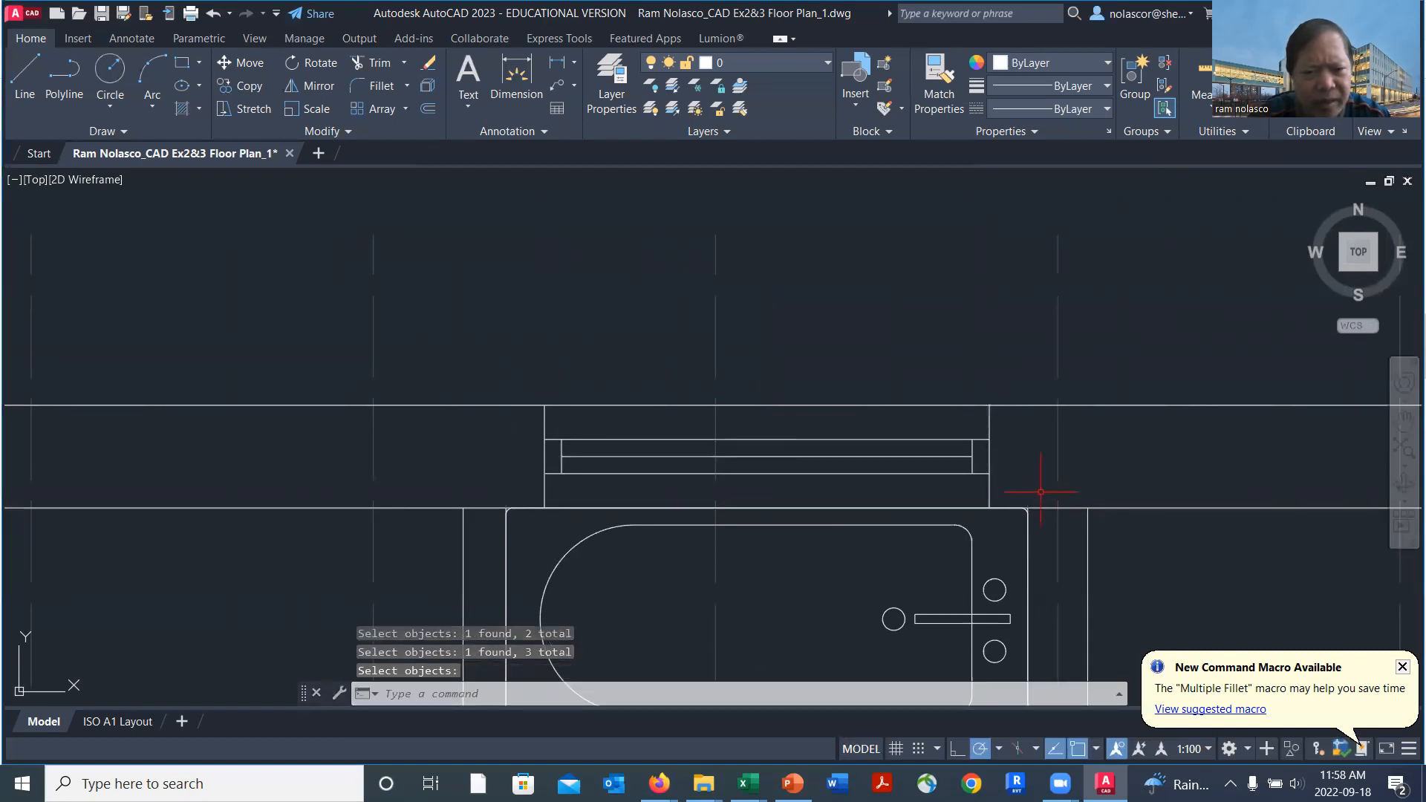
# Trim the north wall's outer face line between the two ends of the bathroom window.
pyautogui.press('Return')
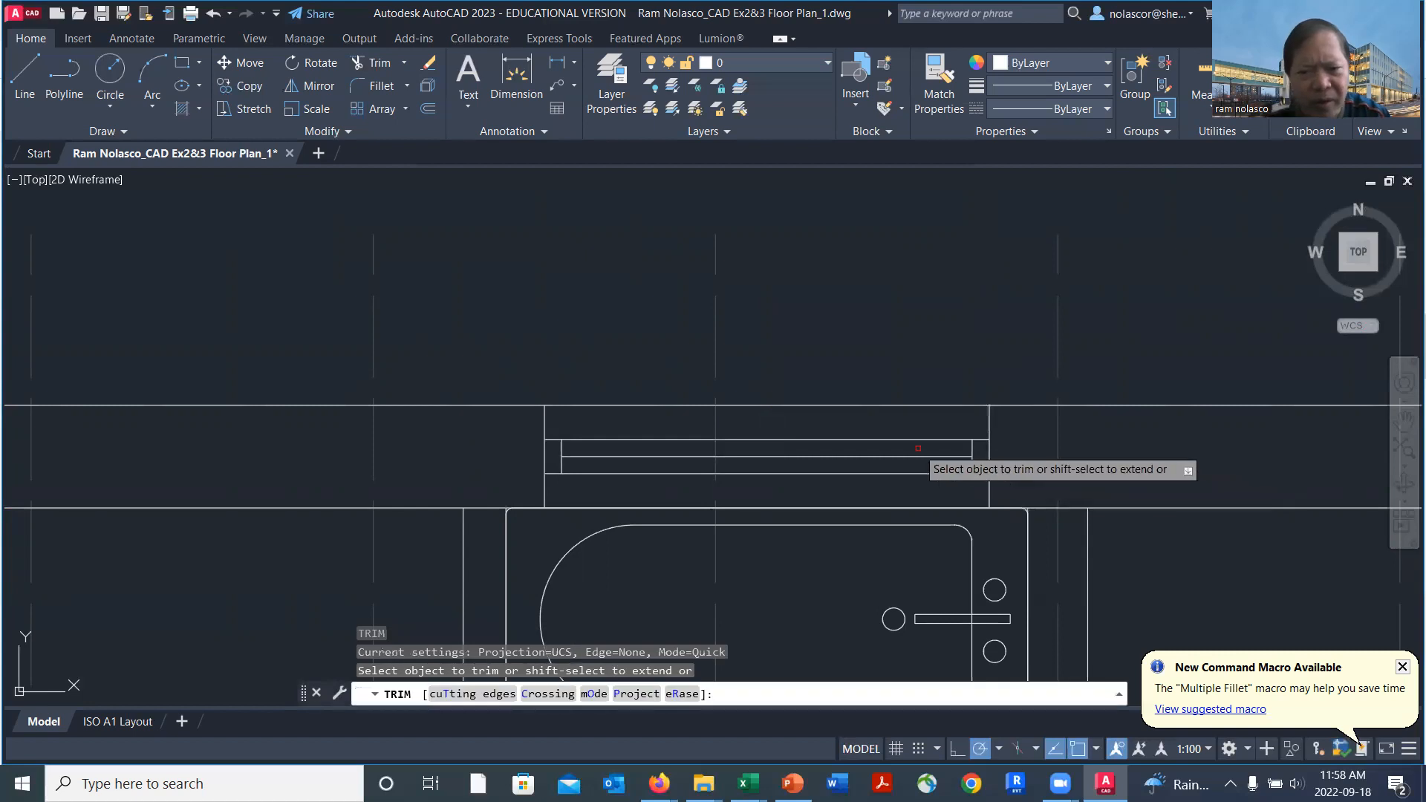
pyautogui.click(901, 403)
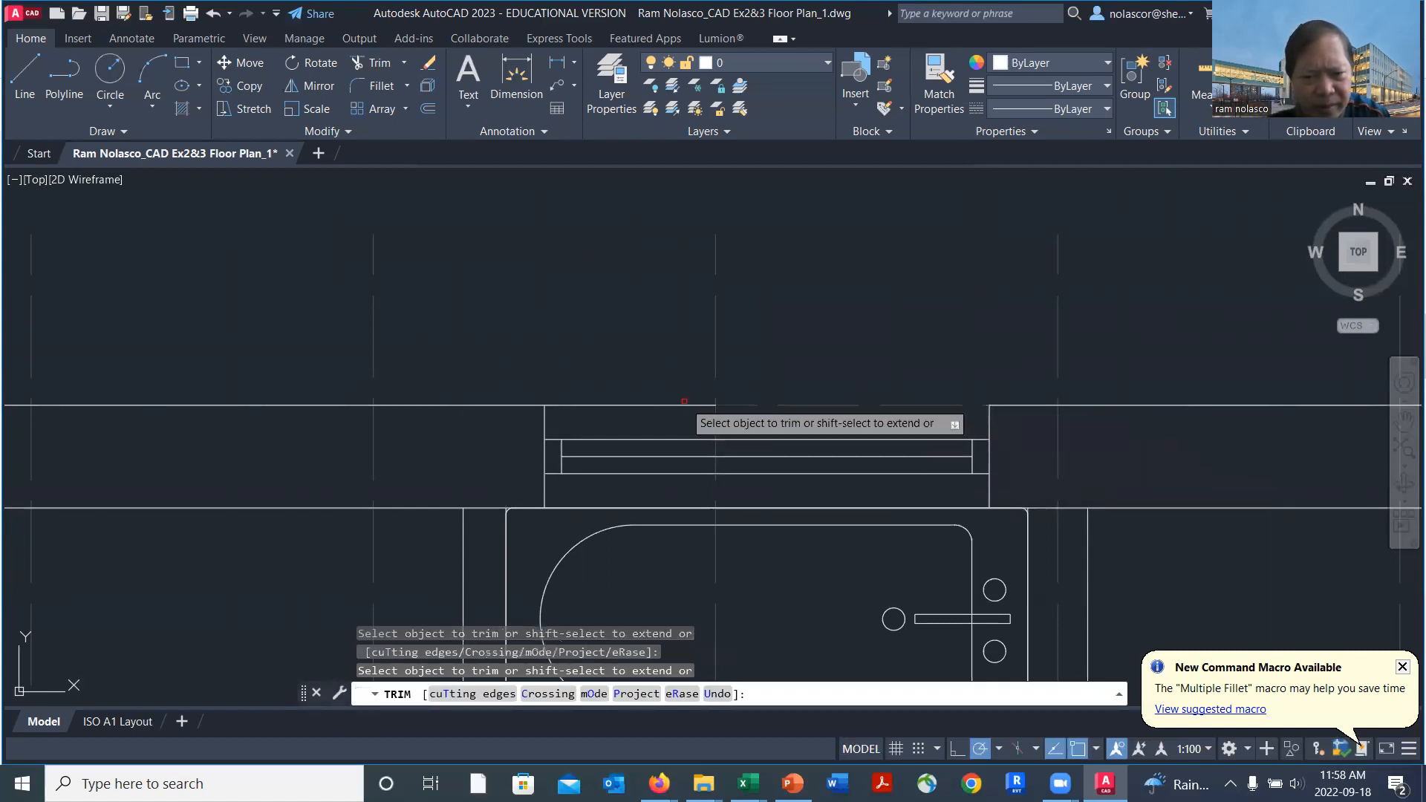
pyautogui.click(688, 404)
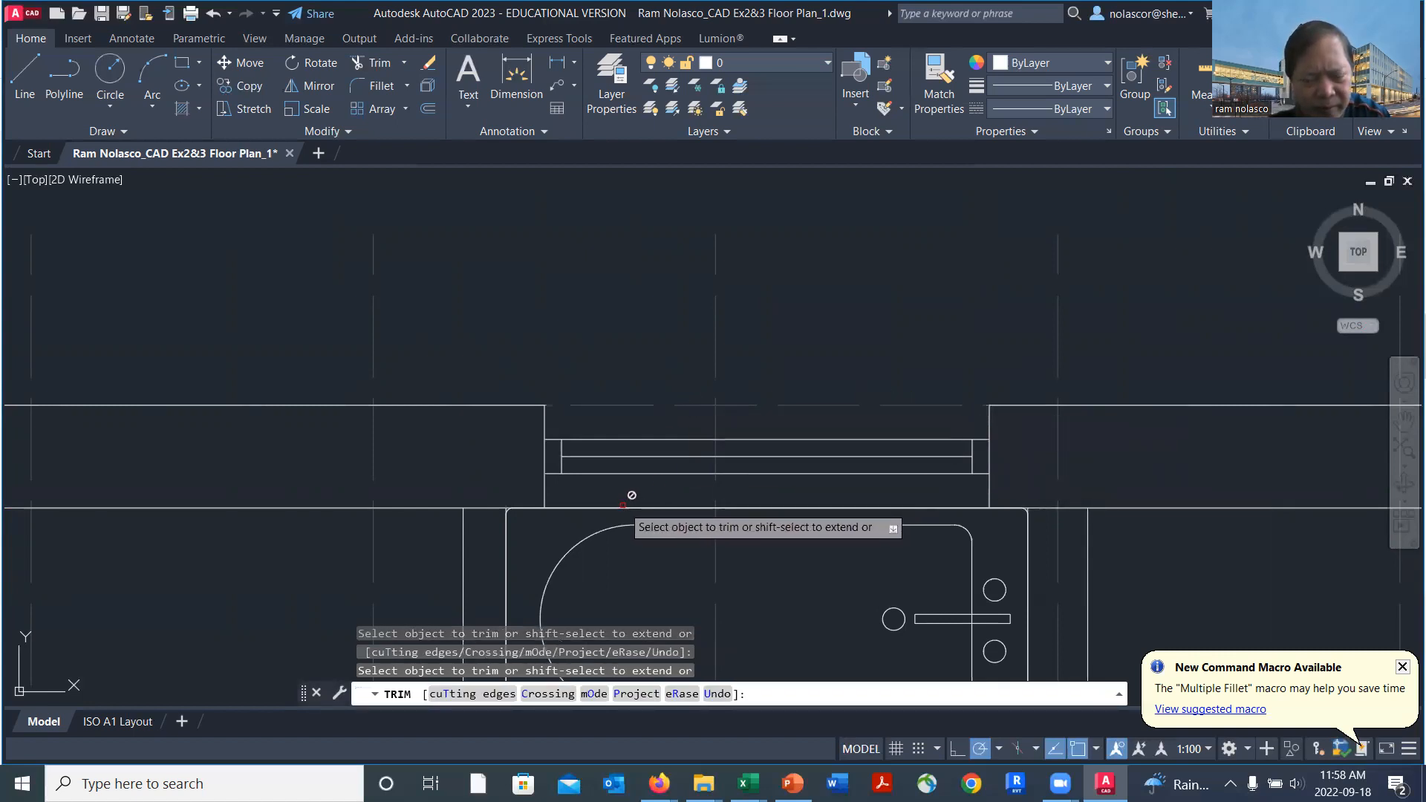
pyautogui.scroll(3, 644, 505)
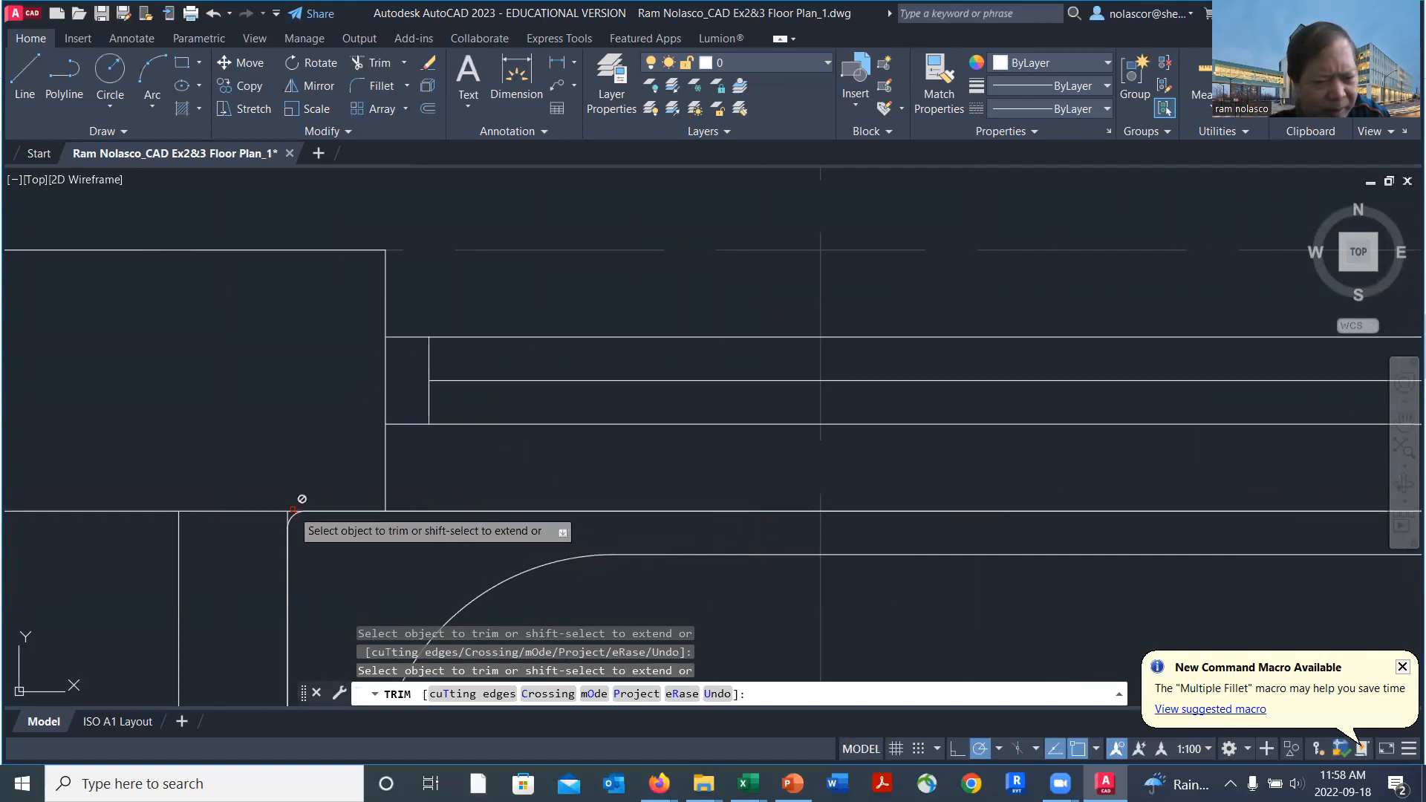
pyautogui.scroll(-3, 799, 509)
pyautogui.moveTo(973, 511); pyautogui.dragTo(786, 405, button='middle')
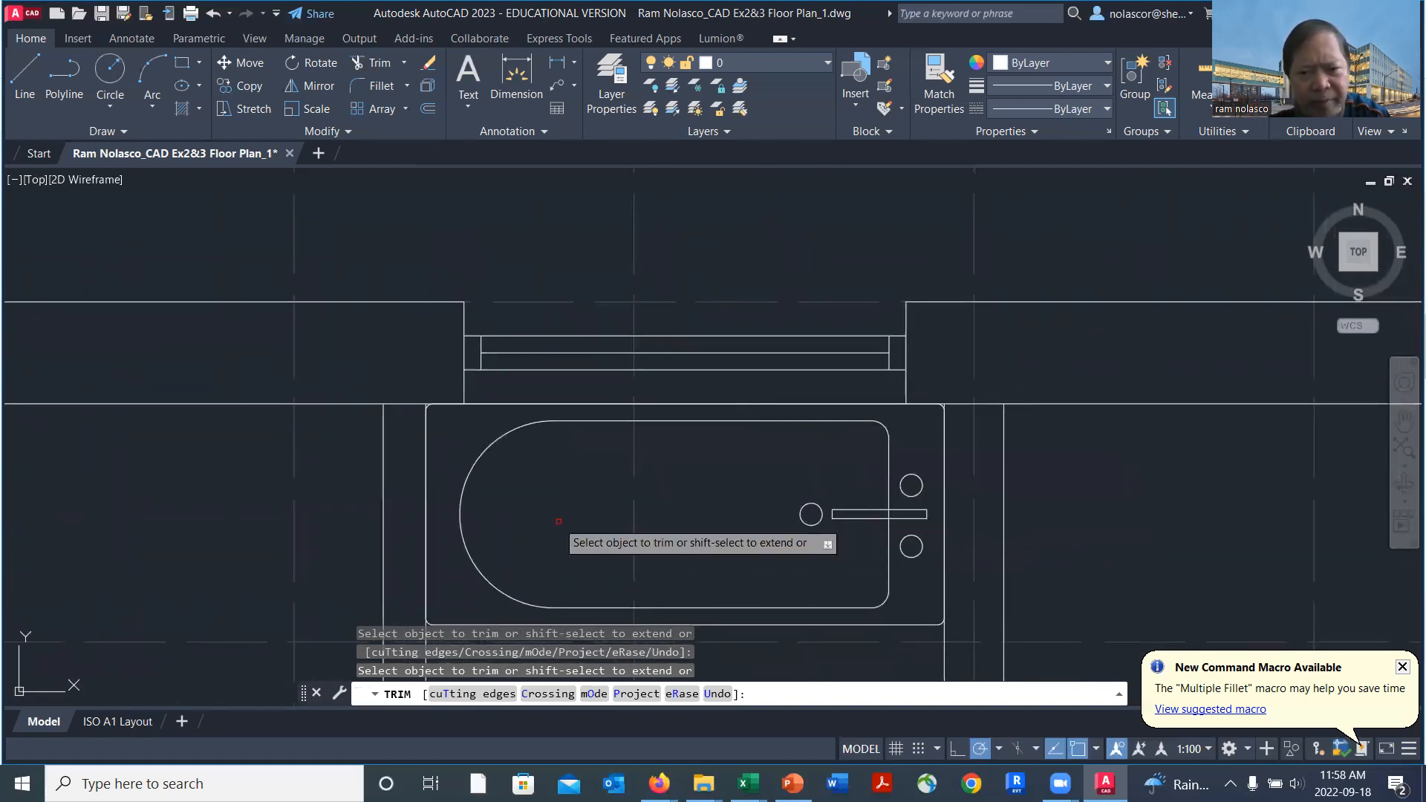
pyautogui.press('Return')
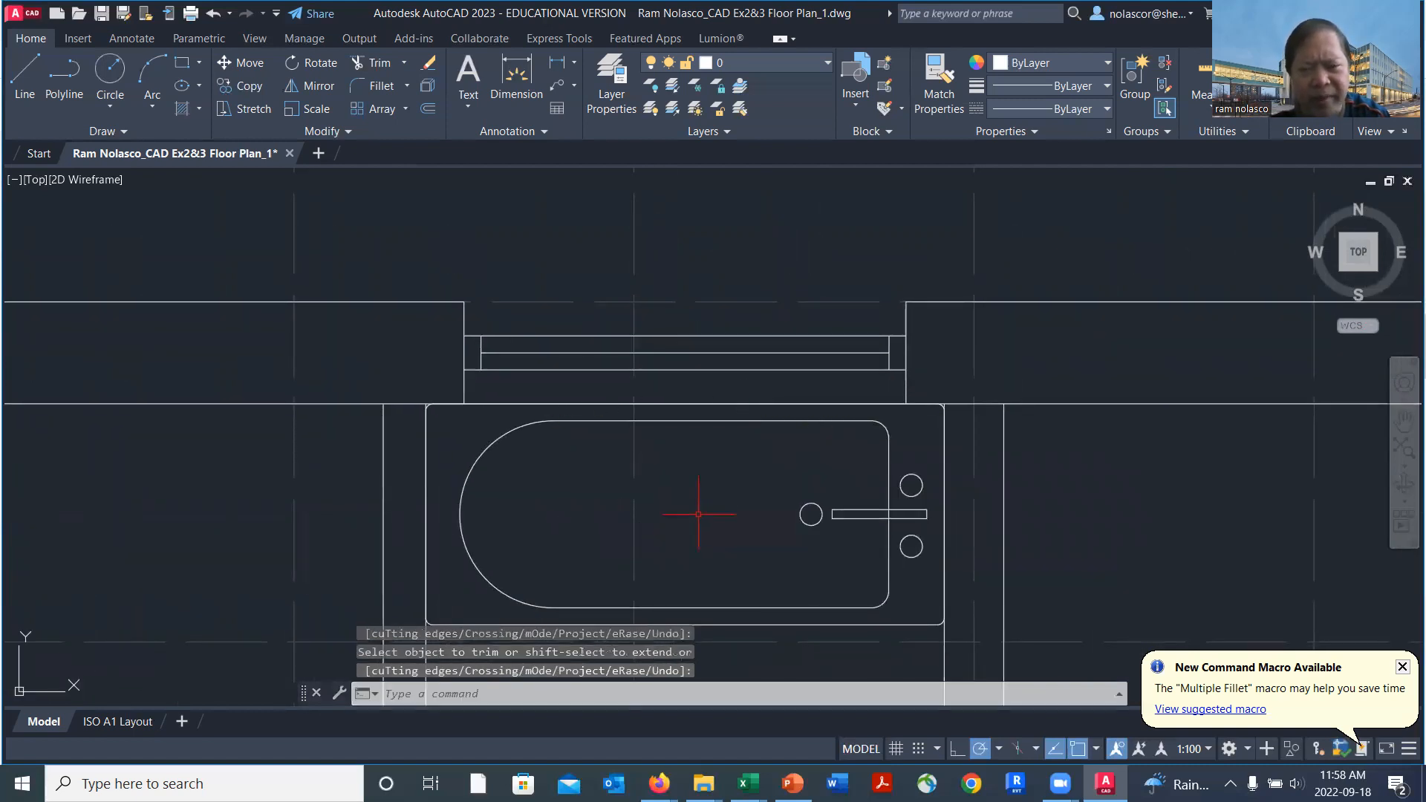
# Examine the whole floor plan against the exercise brief's minimum rooms, closets, doors and windows.
pyautogui.scroll(-2, 698, 514)
pyautogui.scroll(-5, 758, 536)
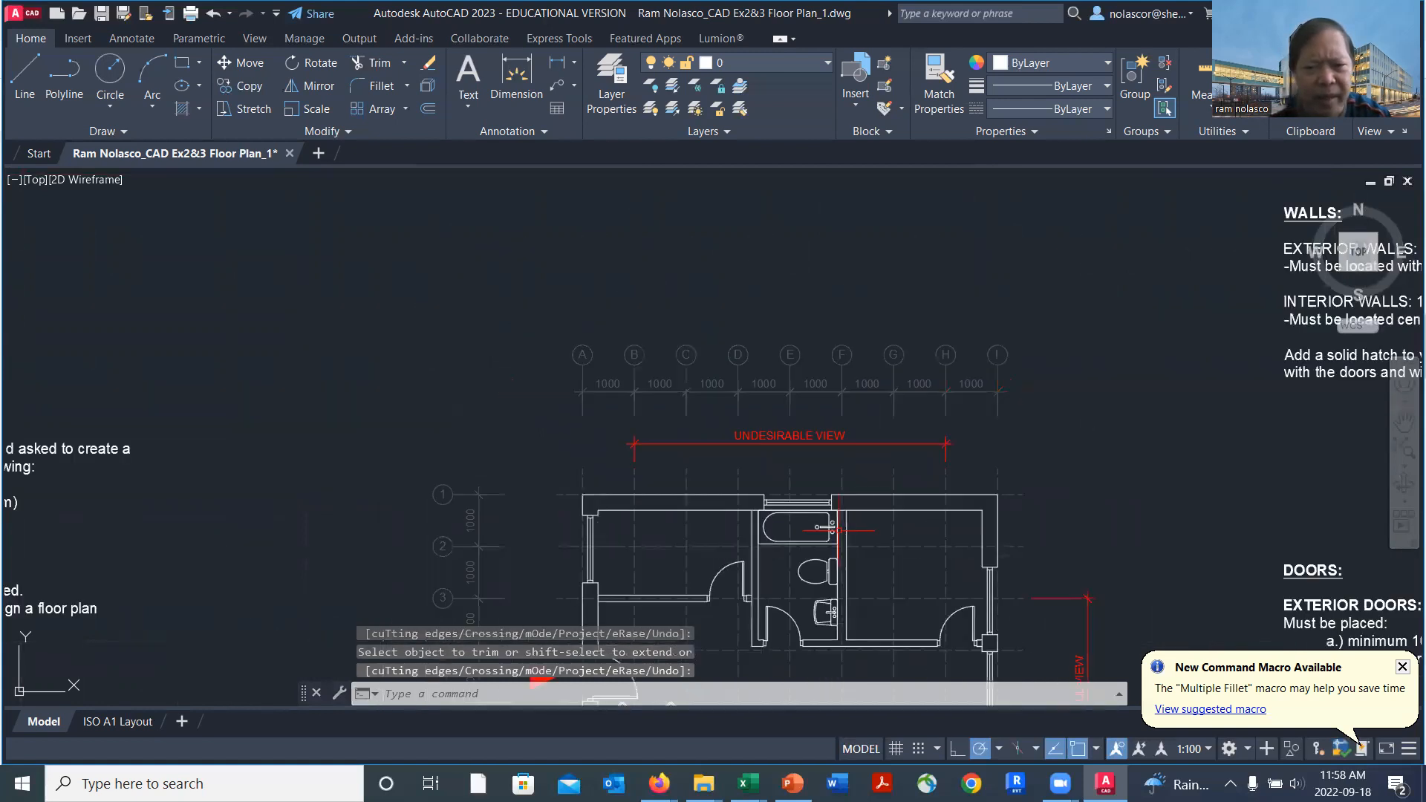
pyautogui.scroll(3, 795, 283)
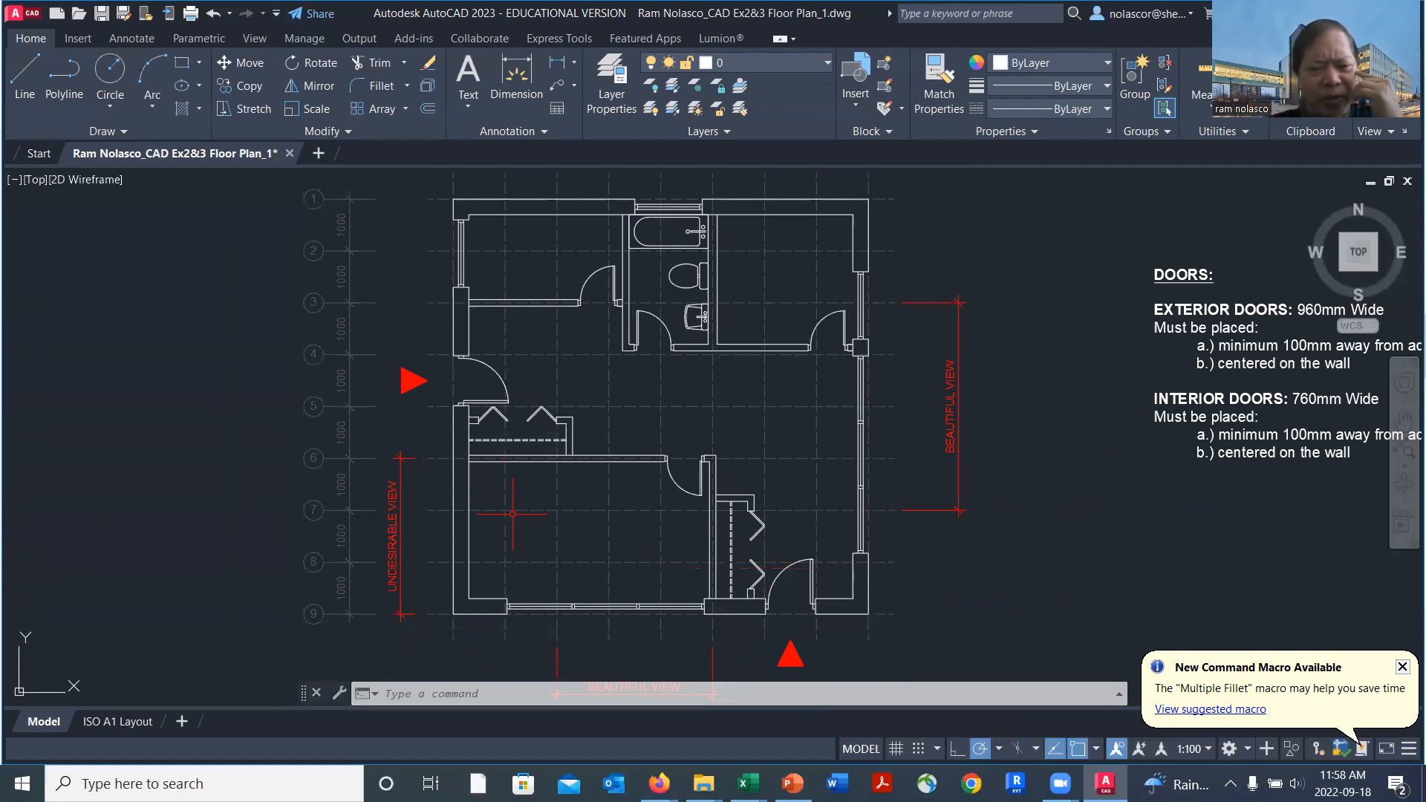
pyautogui.scroll(-2, 512, 514)
pyautogui.scroll(4, 349, 494)
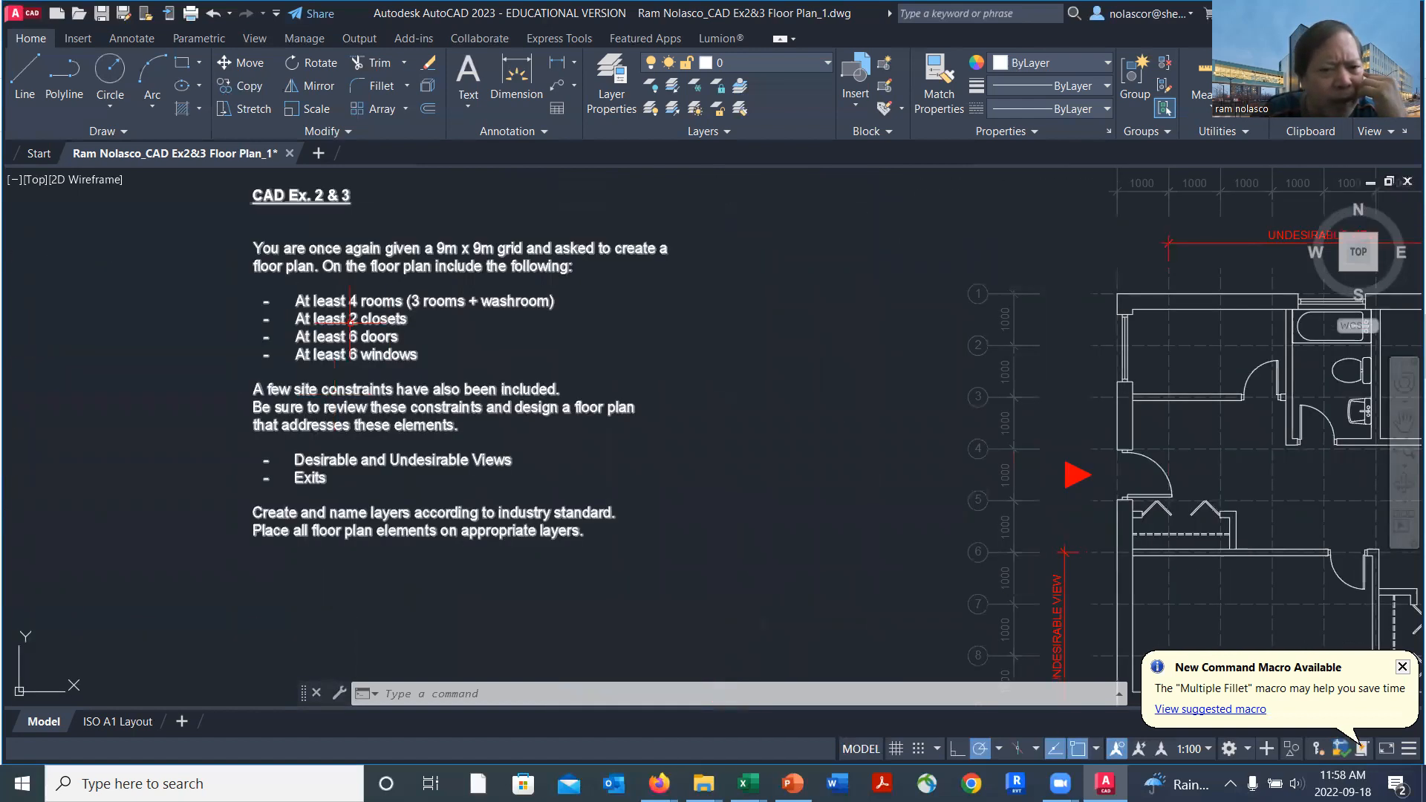
pyautogui.scroll(-2, 426, 363)
pyautogui.moveTo(563, 393); pyautogui.dragTo(305, 393, button='middle')
pyautogui.scroll(2, 722, 473)
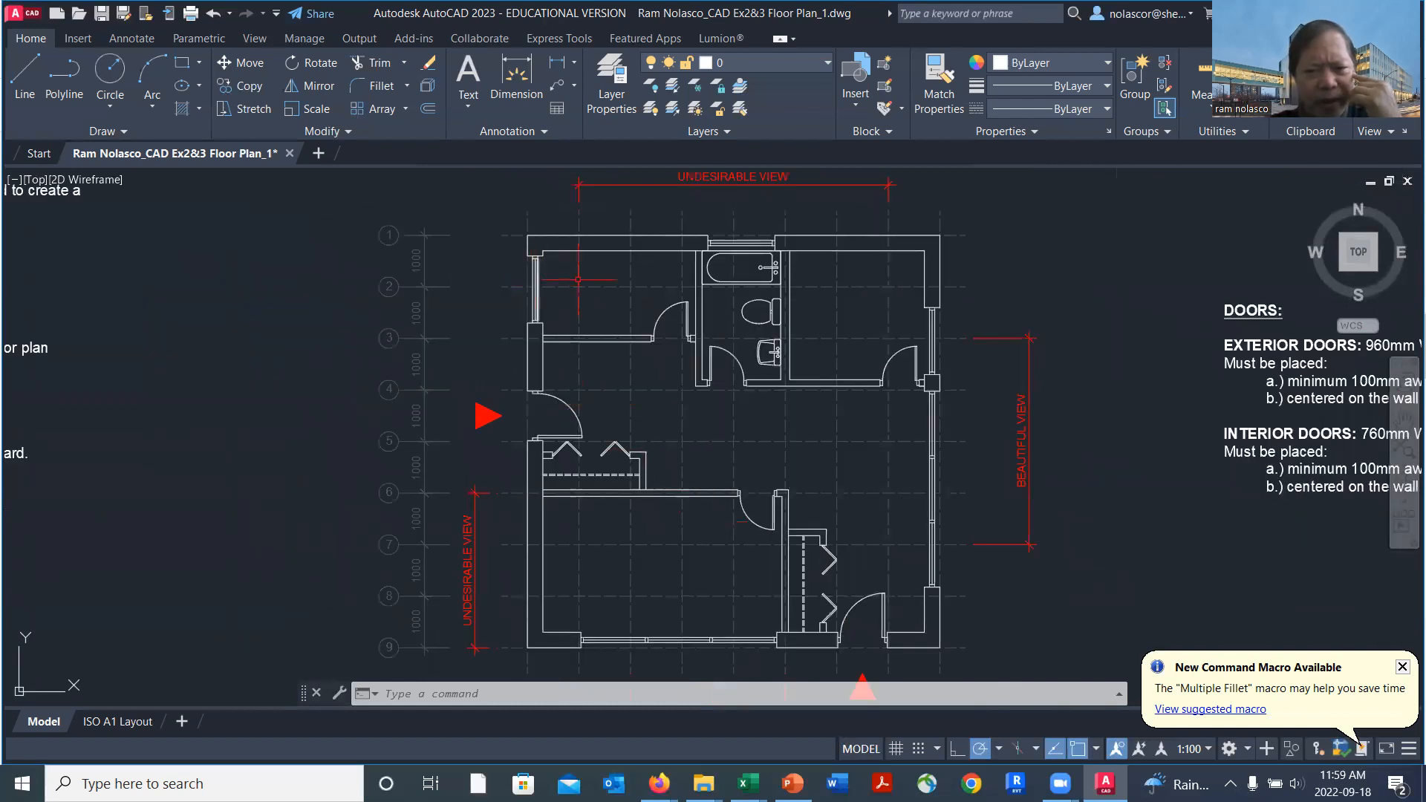